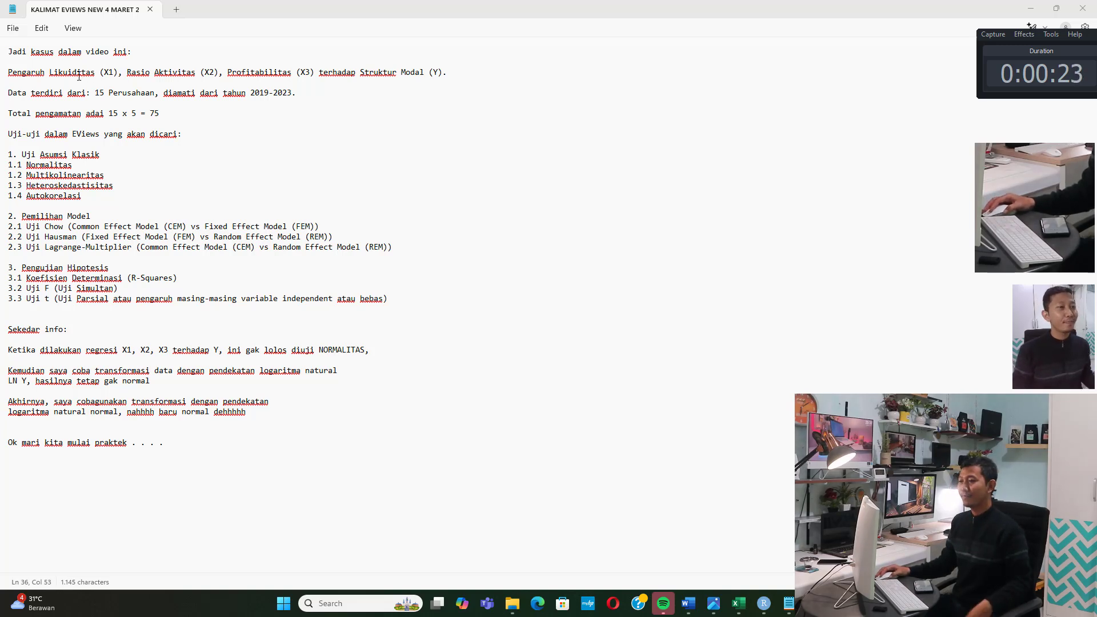
- Review the case description in the notes, covering the X1, X2, X3 and Y variables and the company sample
drag(76, 76, 164, 93)
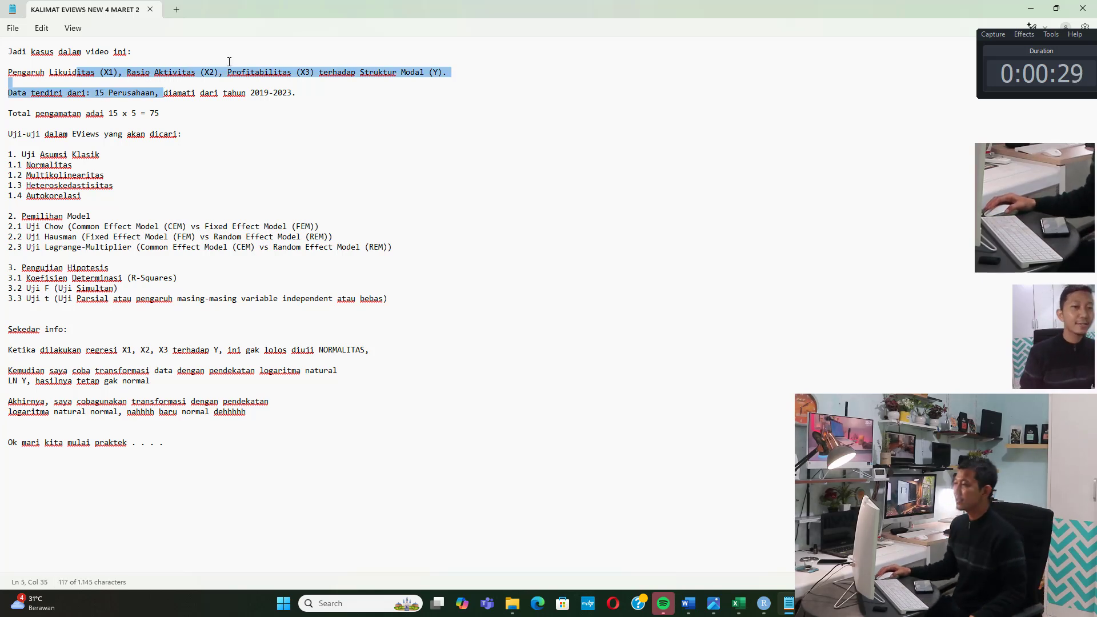
click(374, 73)
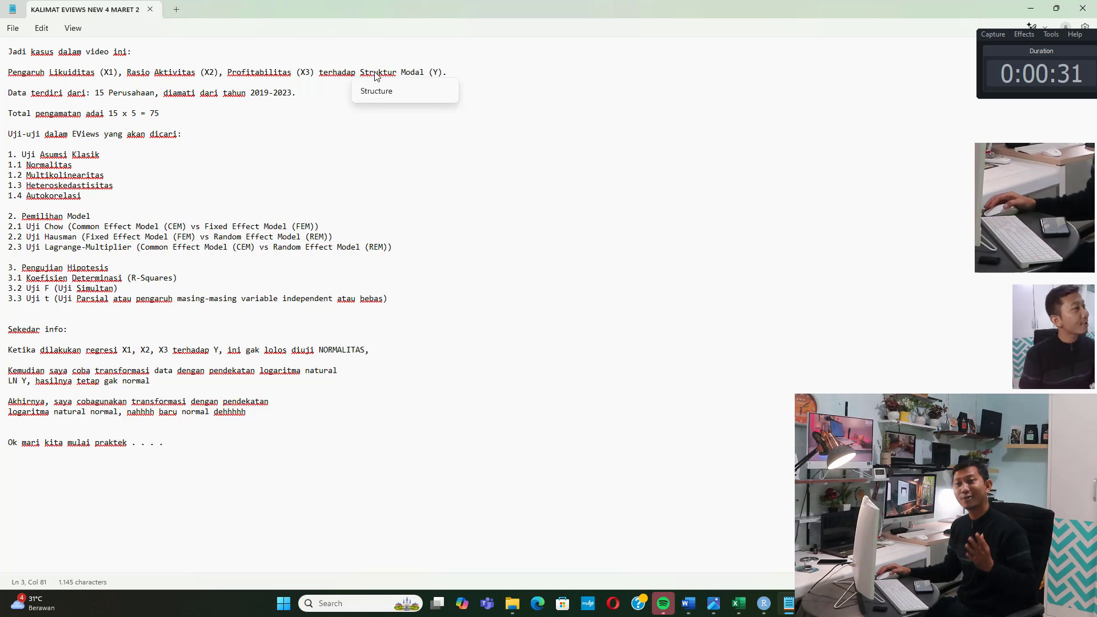
click(291, 122)
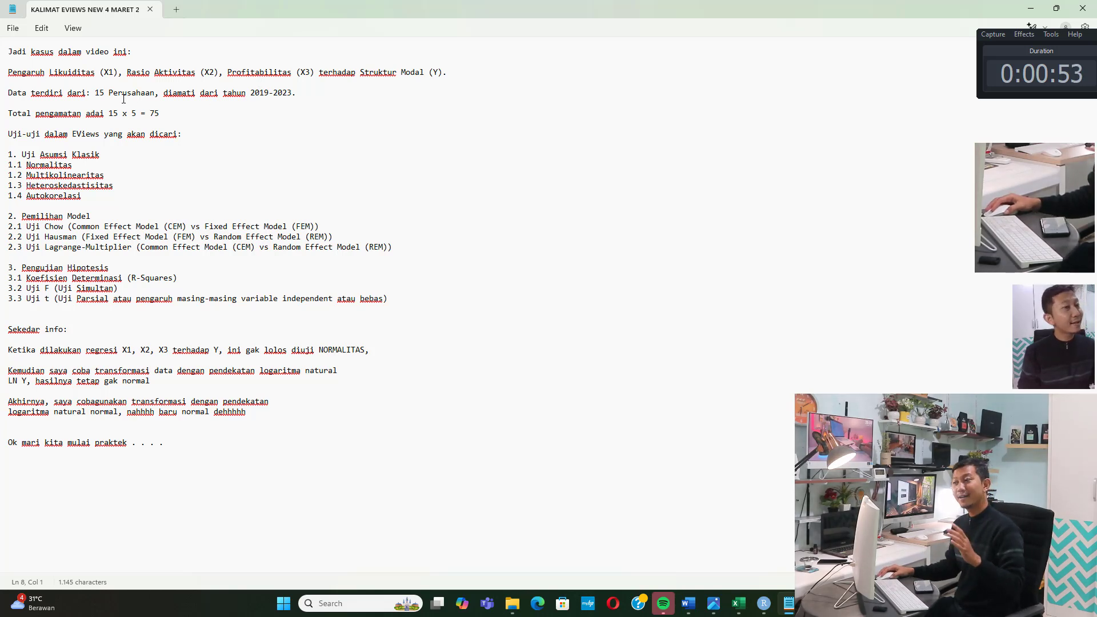
drag(104, 94, 136, 94)
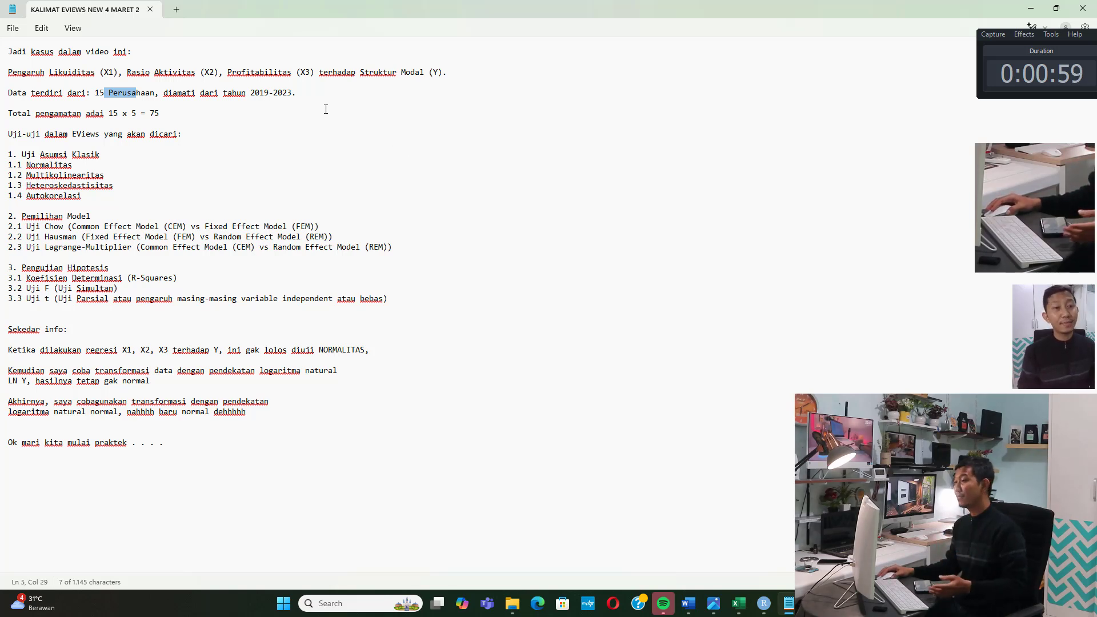
- Switch to the DATA RAPI PROSES workbook in Excel and examine how companies and years are coded in the panel data
click(739, 603)
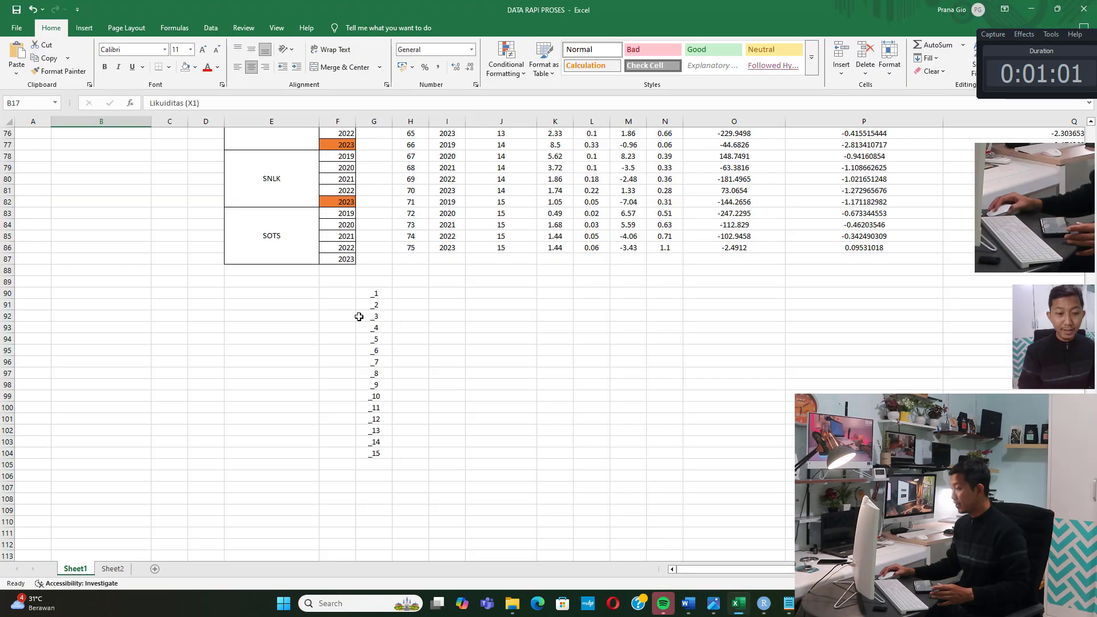
scroll(369, 295, up, 18)
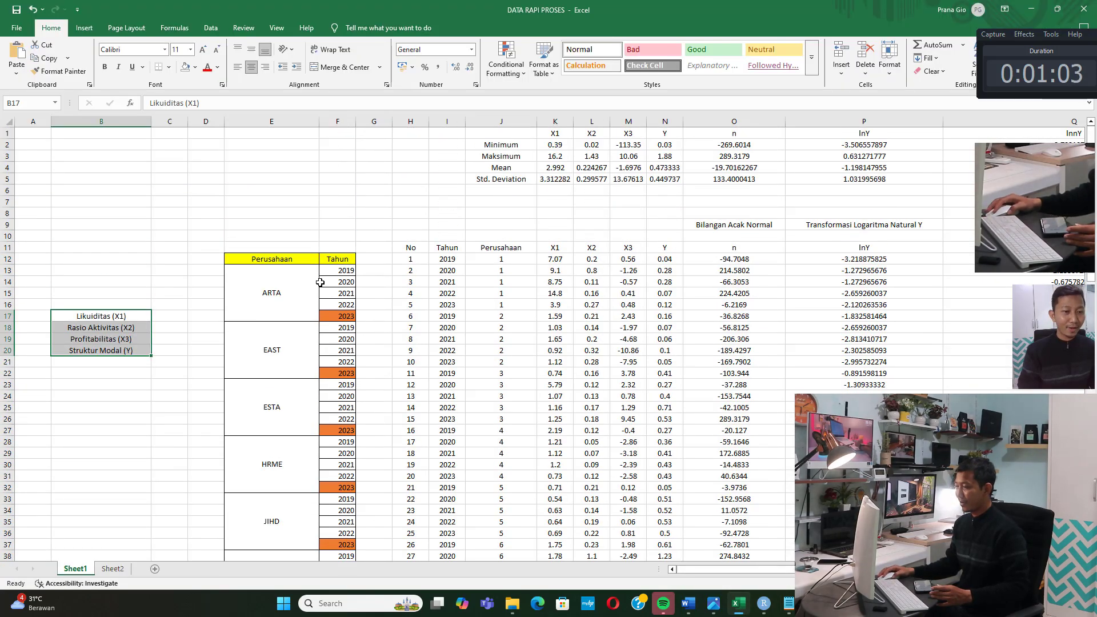
click(302, 287)
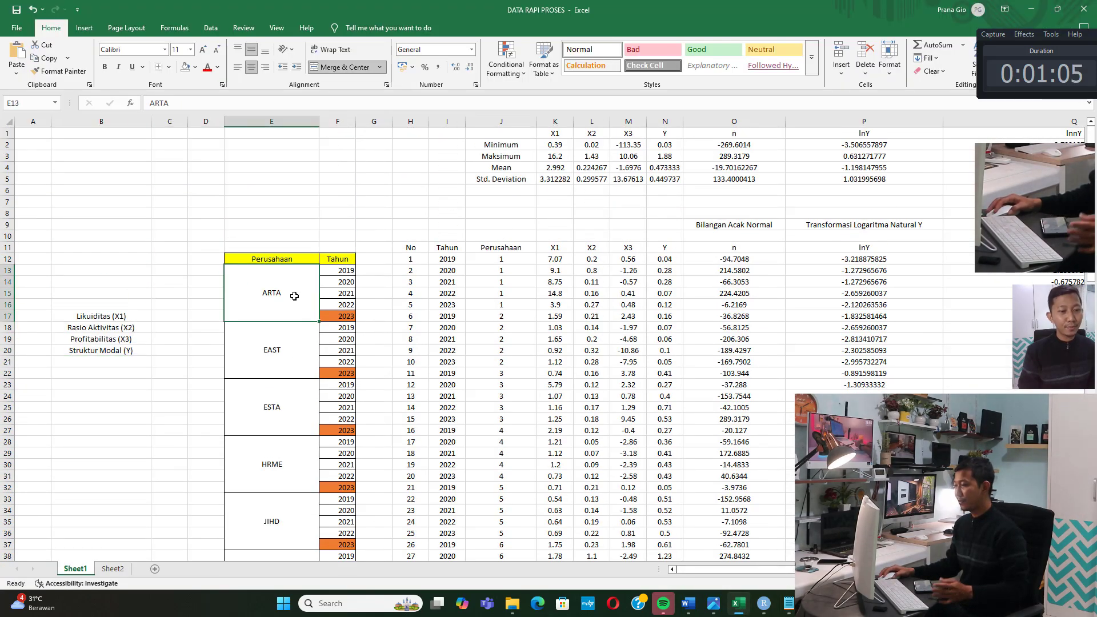
click(339, 282)
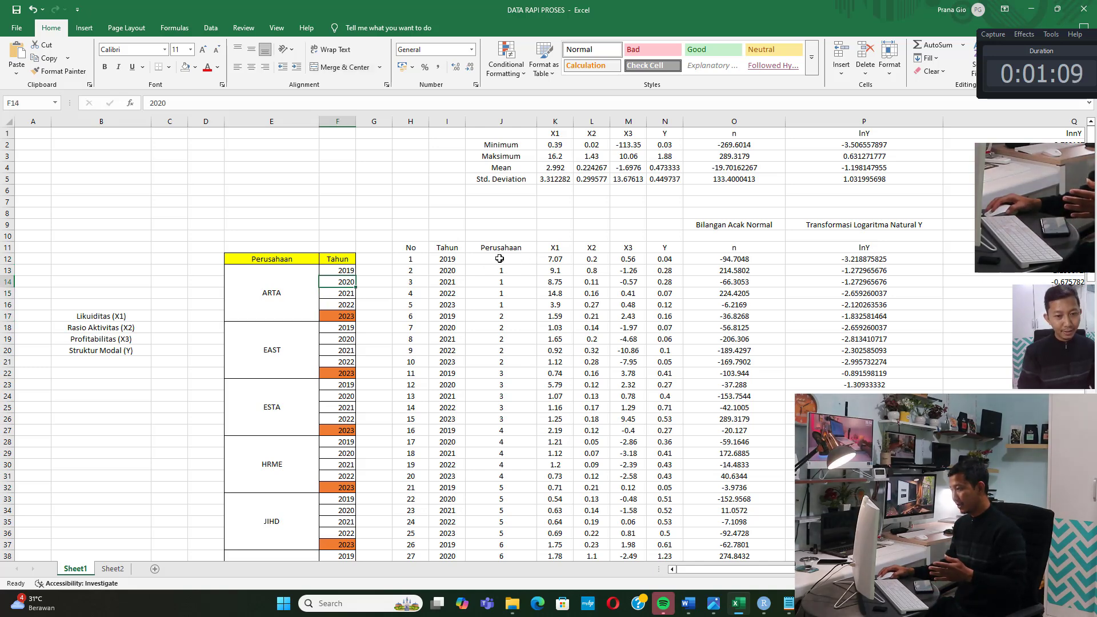
click(453, 259)
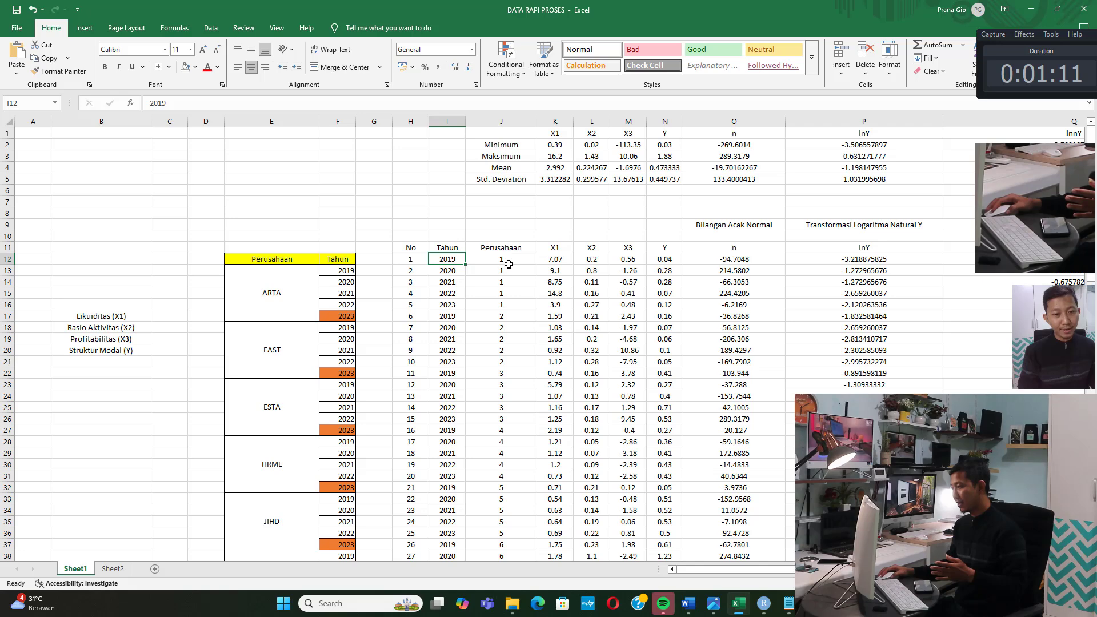
click(306, 287)
drag(507, 262, 497, 362)
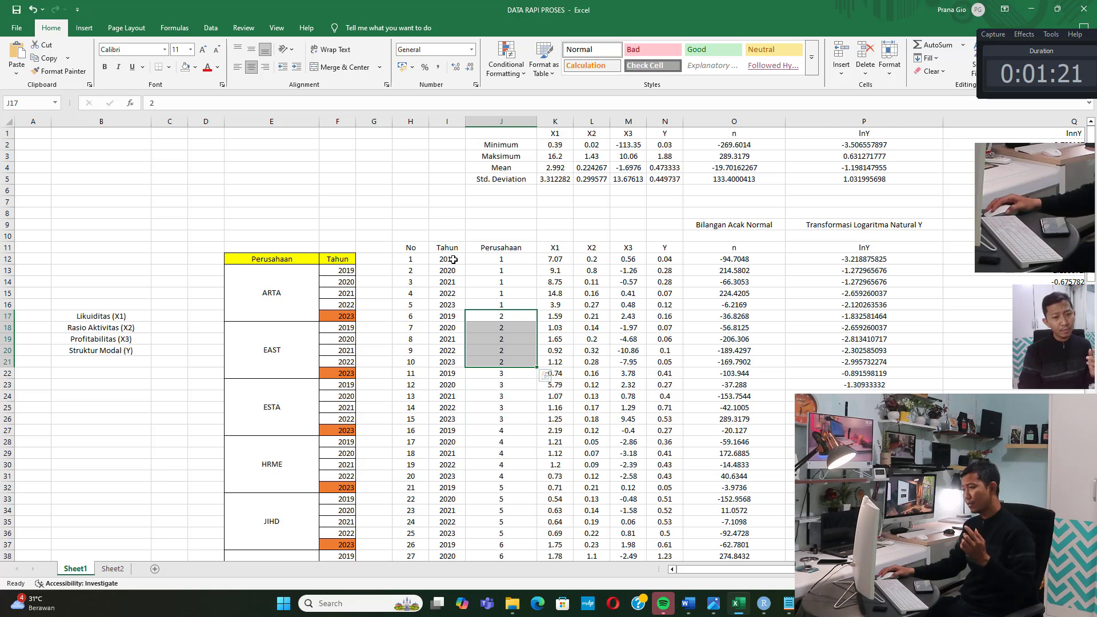
click(453, 260)
click(454, 307)
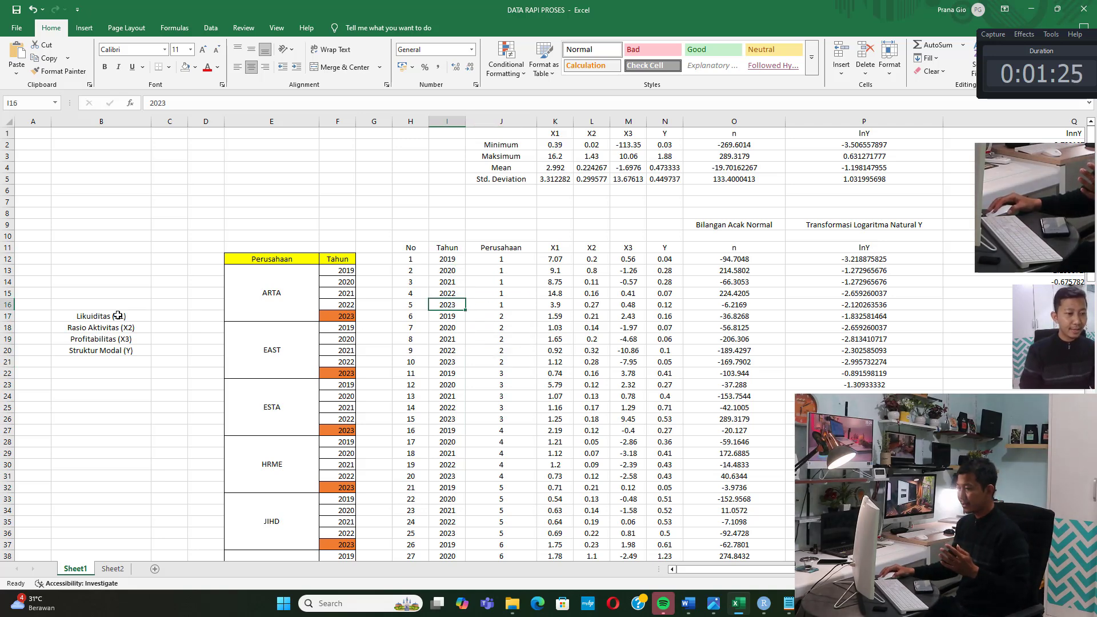
- Compare the variable names listed in column B with the X1, X2, X3 and Y headers of the data table
drag(117, 316, 118, 350)
click(552, 247)
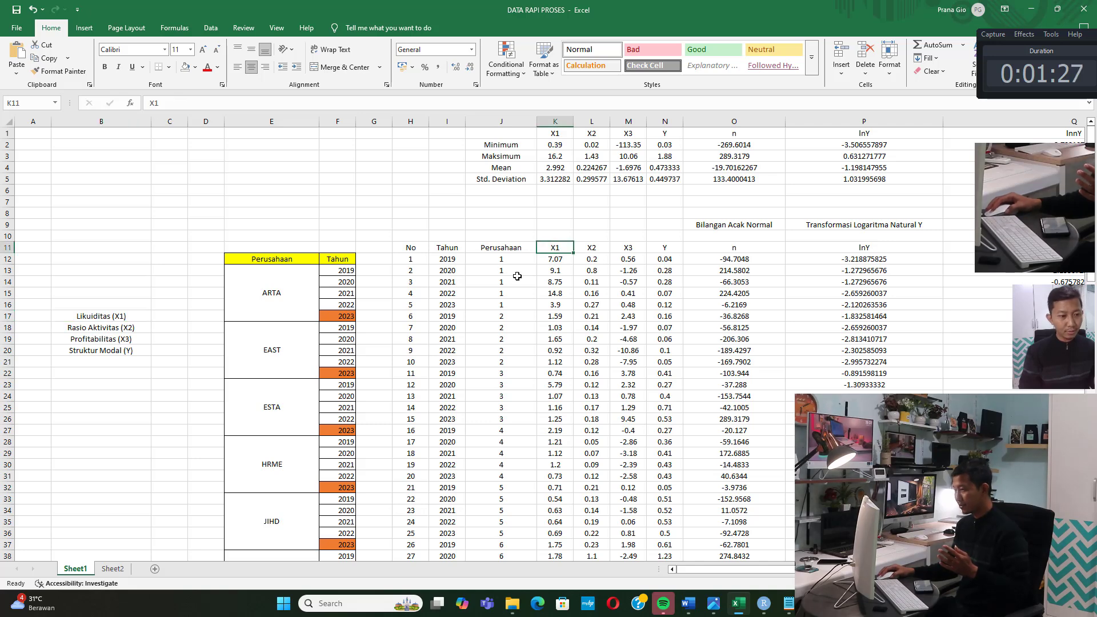
click(140, 316)
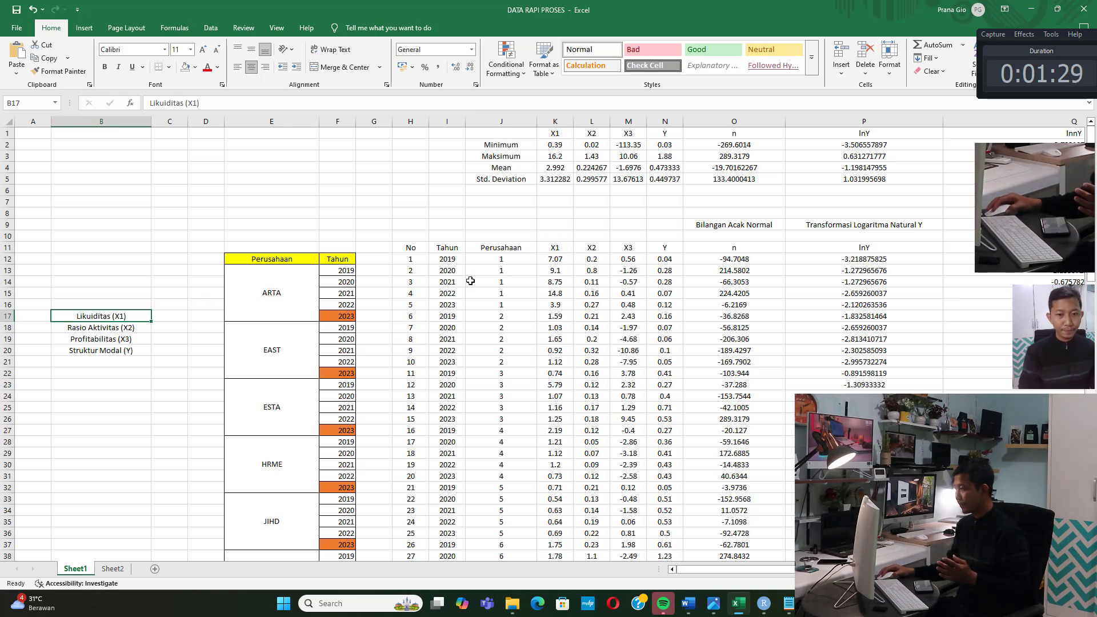
click(132, 329)
click(562, 248)
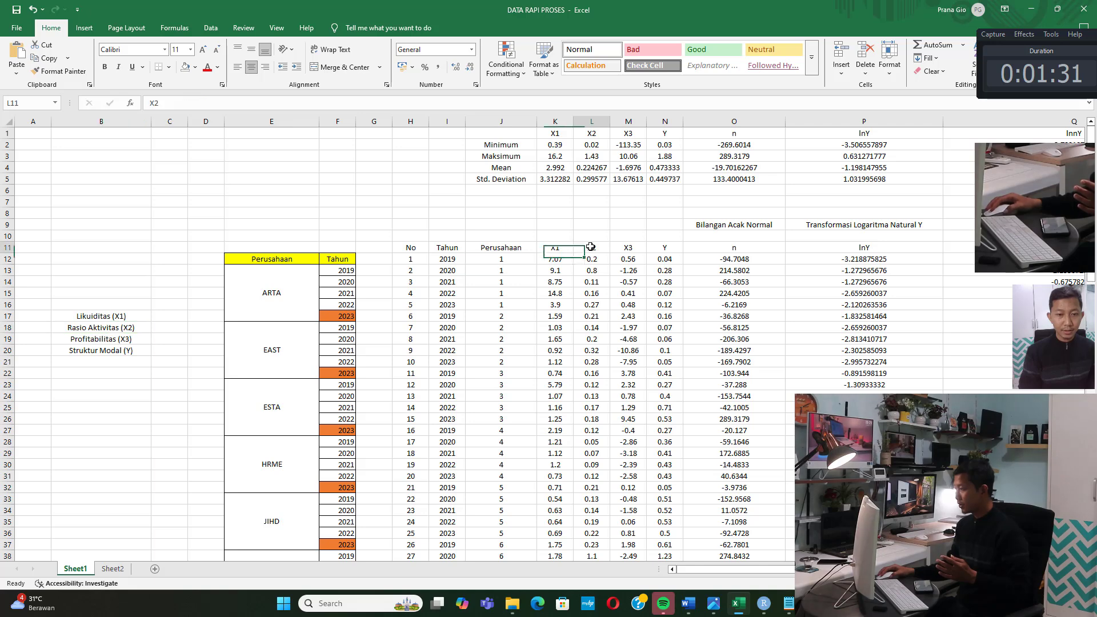
click(110, 340)
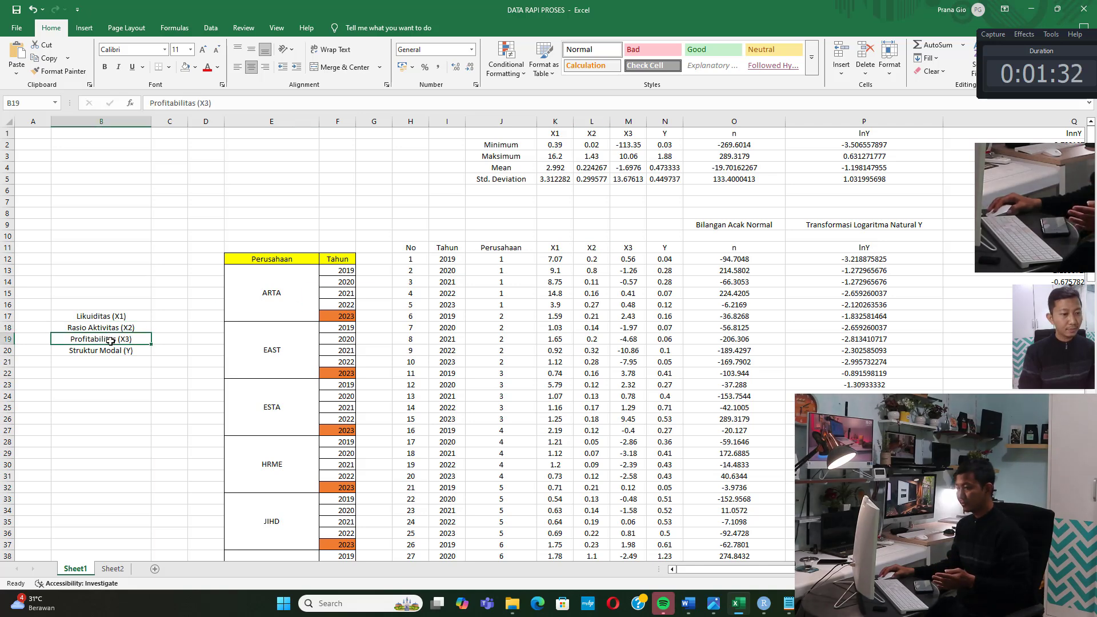
click(629, 250)
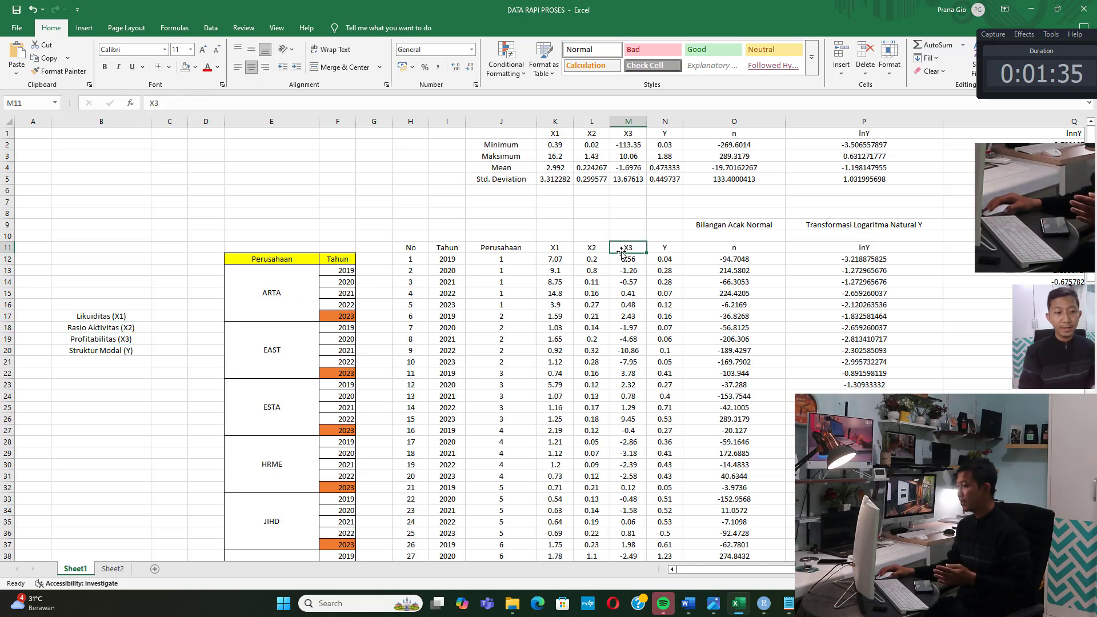
click(657, 251)
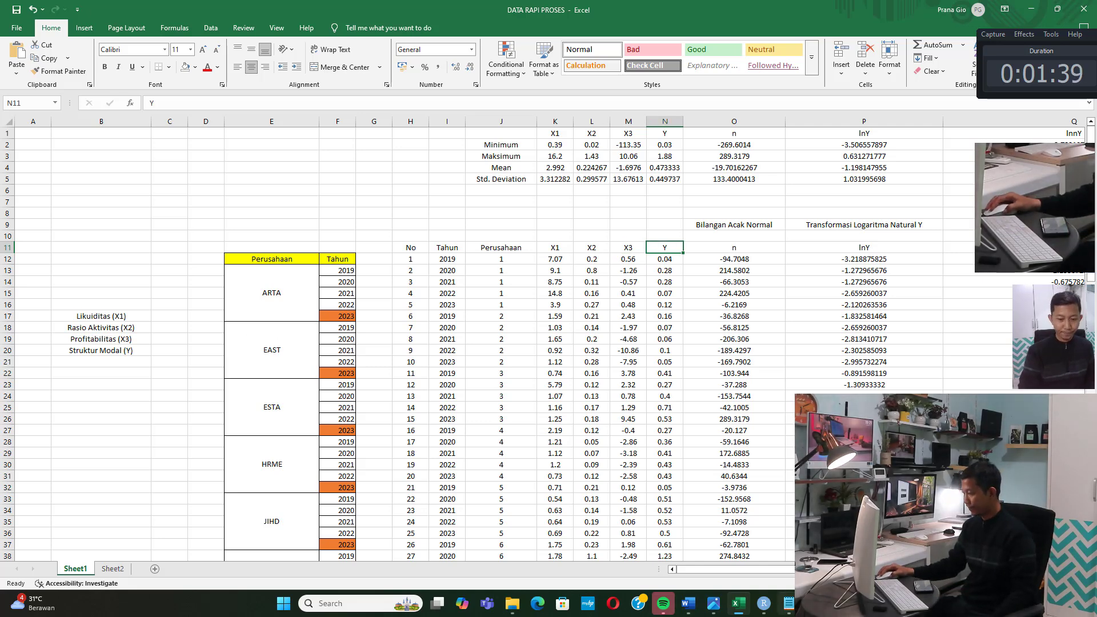
- Check the total observations line in the Notepad notes against the last numbered rows of the Excel data table
click(789, 603)
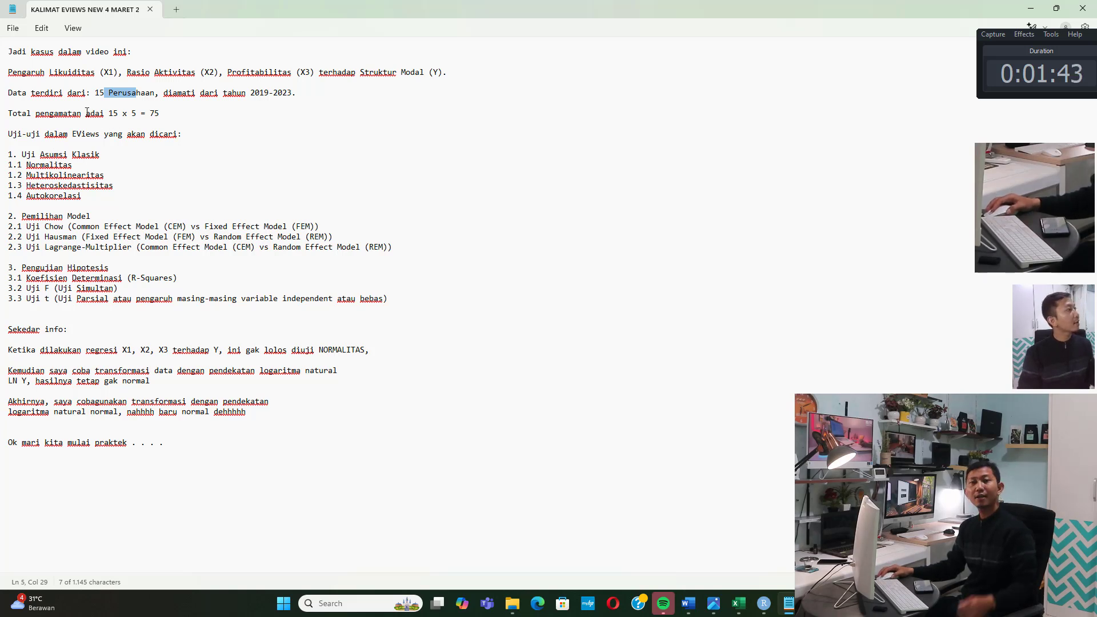
click(107, 114)
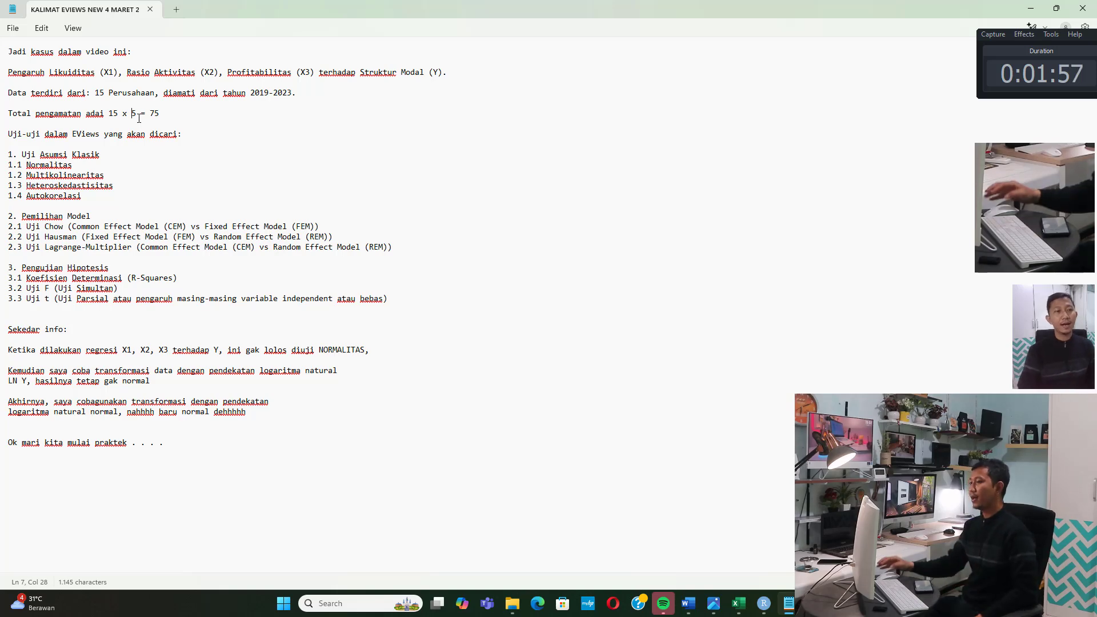
drag(159, 114, 108, 114)
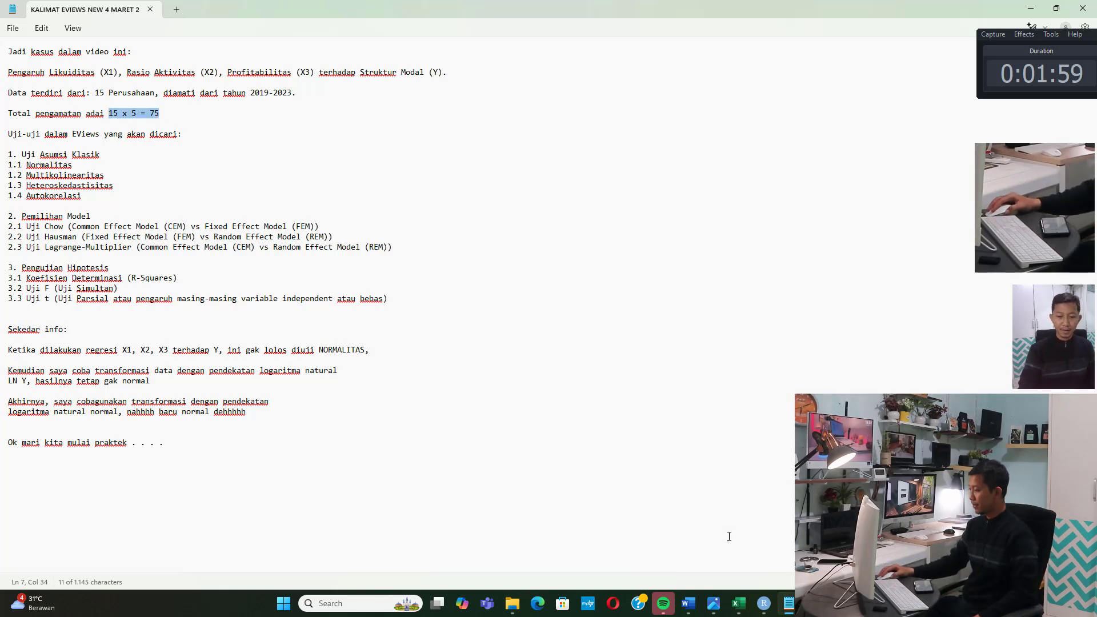
click(738, 603)
scroll(441, 416, down, 20)
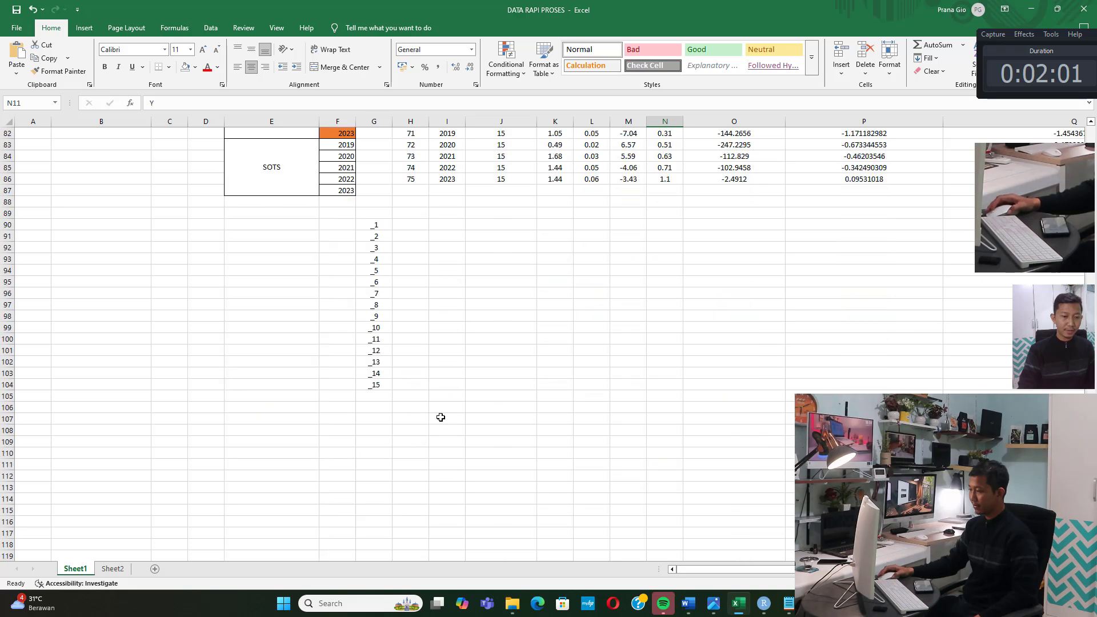
scroll(418, 342, up, 5)
drag(414, 349, 447, 293)
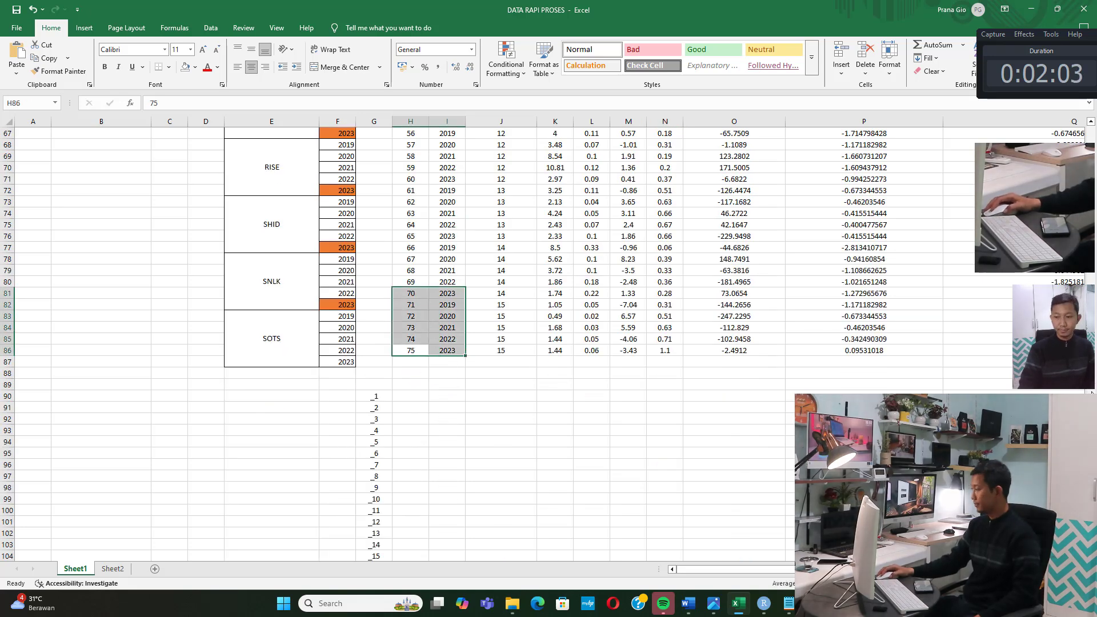
scroll(448, 294, up, 20)
- Switch back to the Notepad notes and review the planned classical assumption tests, model selection and hypothesis testing sections
click(788, 603)
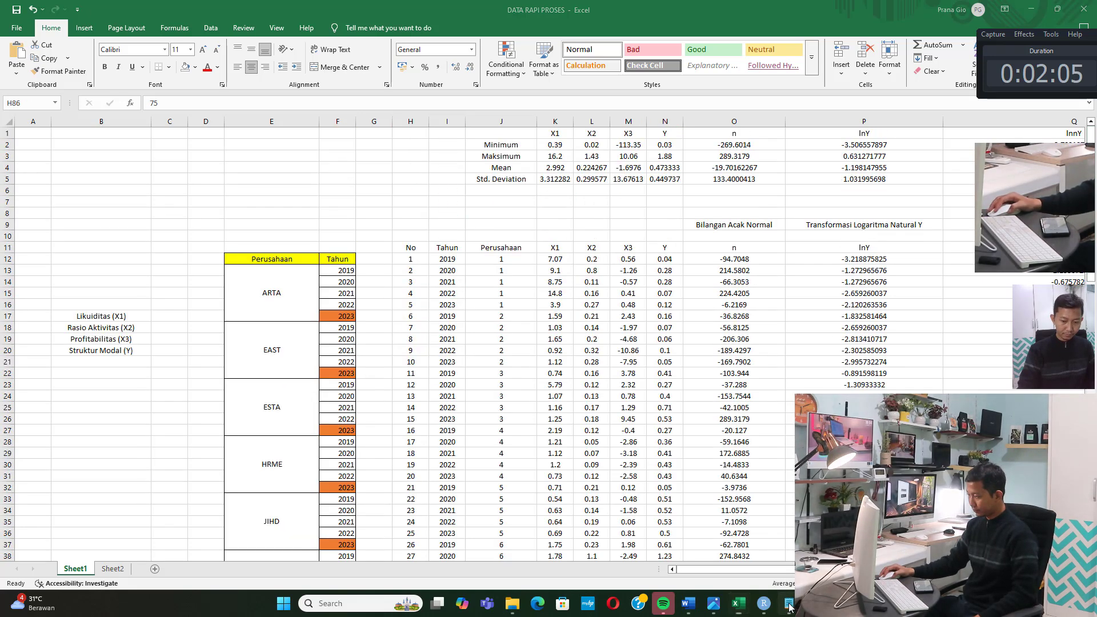
click(95, 161)
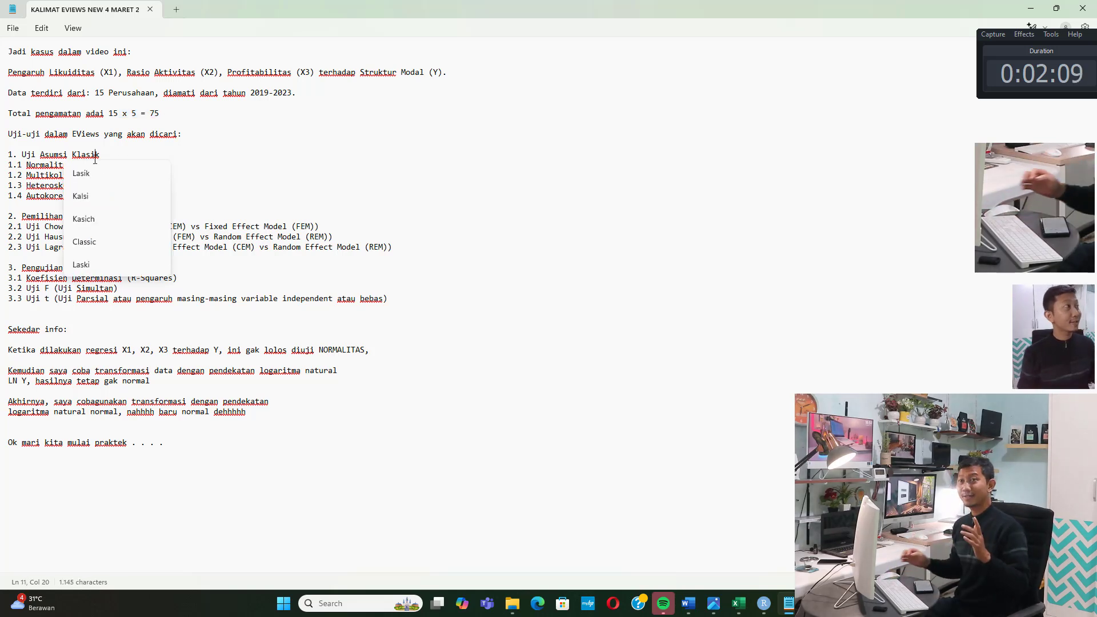
click(141, 113)
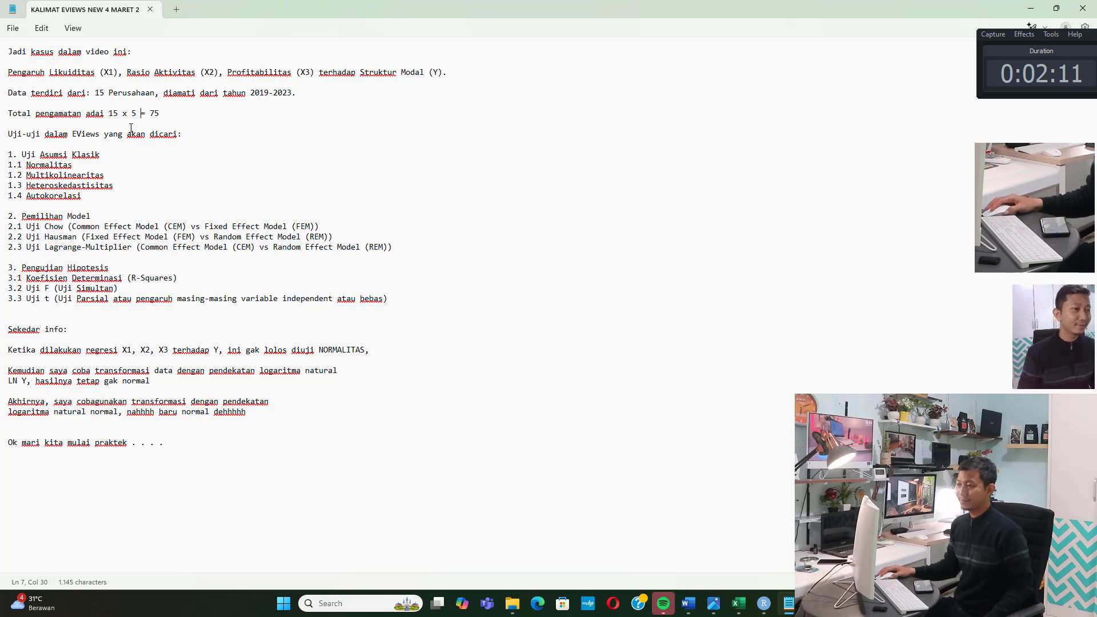
drag(112, 158, 8, 154)
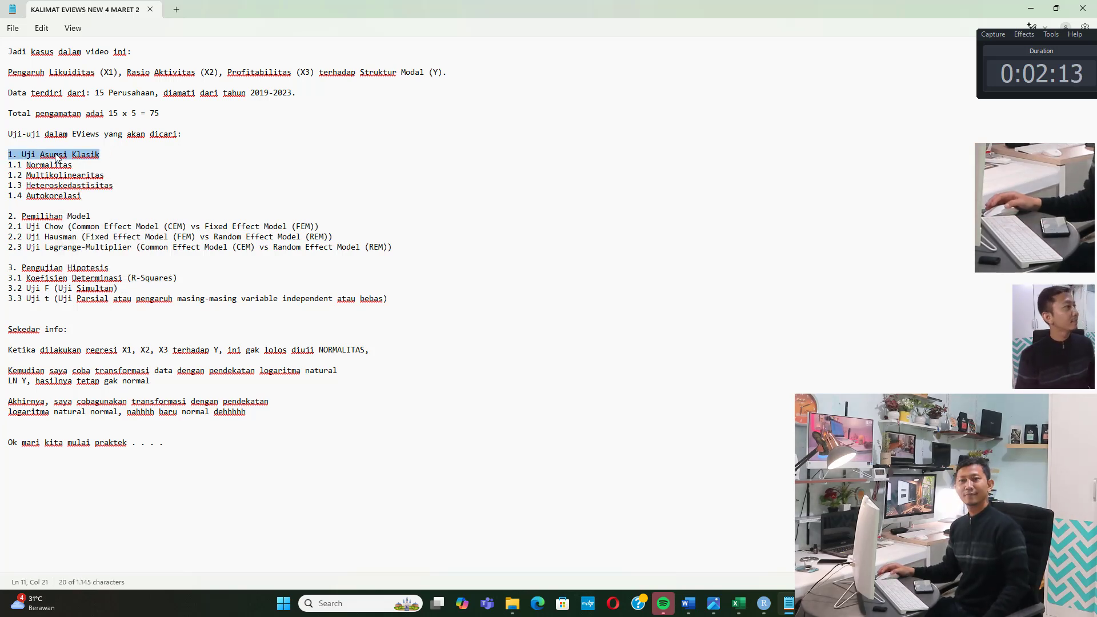
click(85, 160)
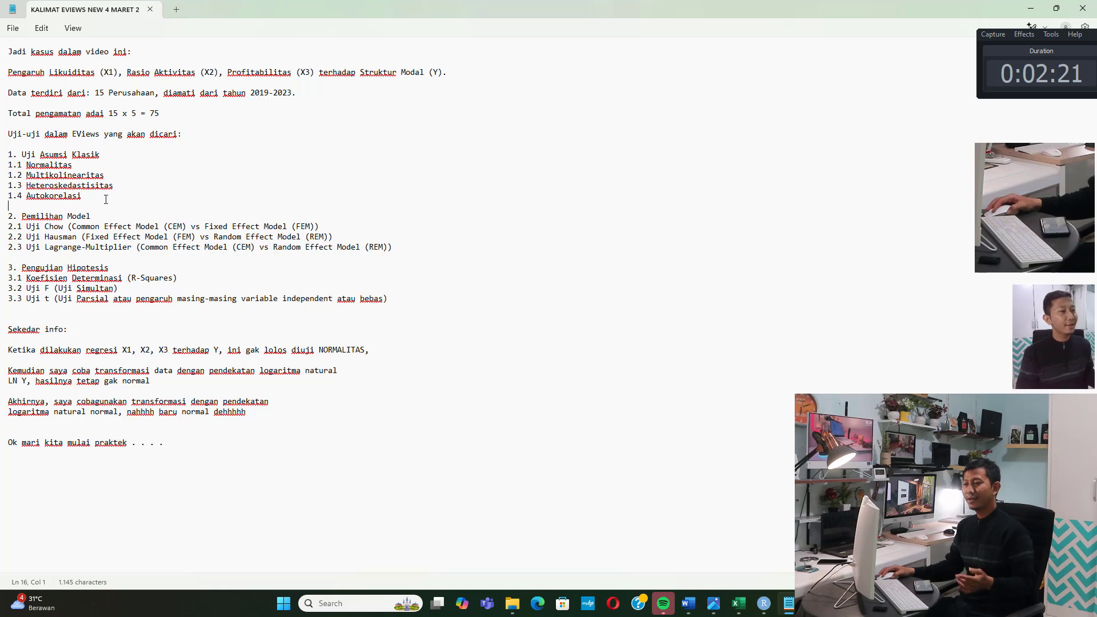
drag(106, 198, 41, 161)
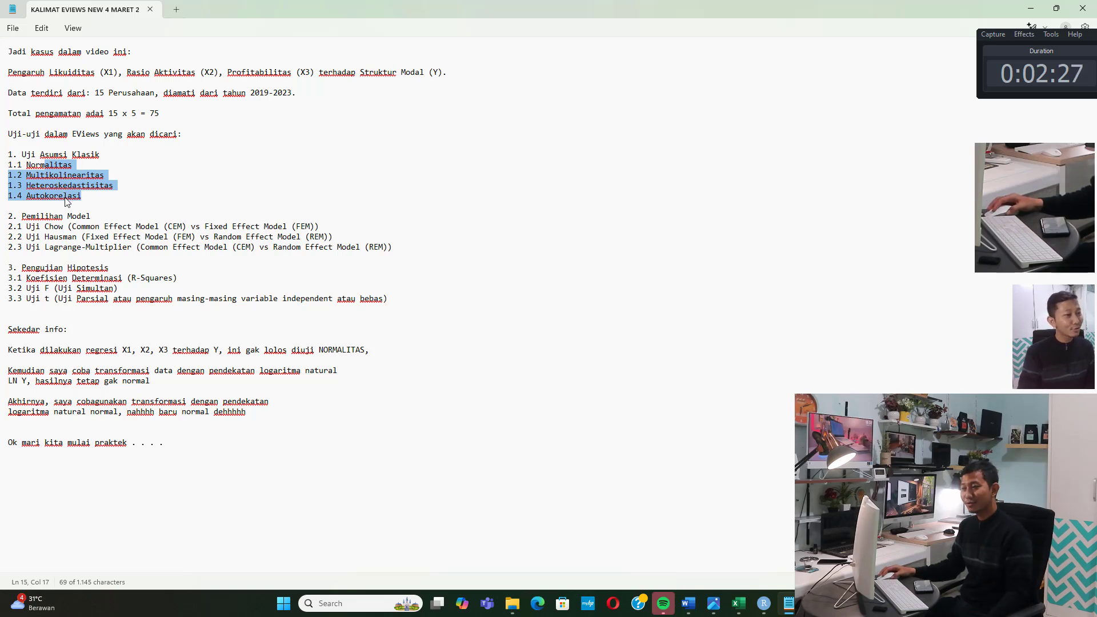
drag(41, 216, 73, 216)
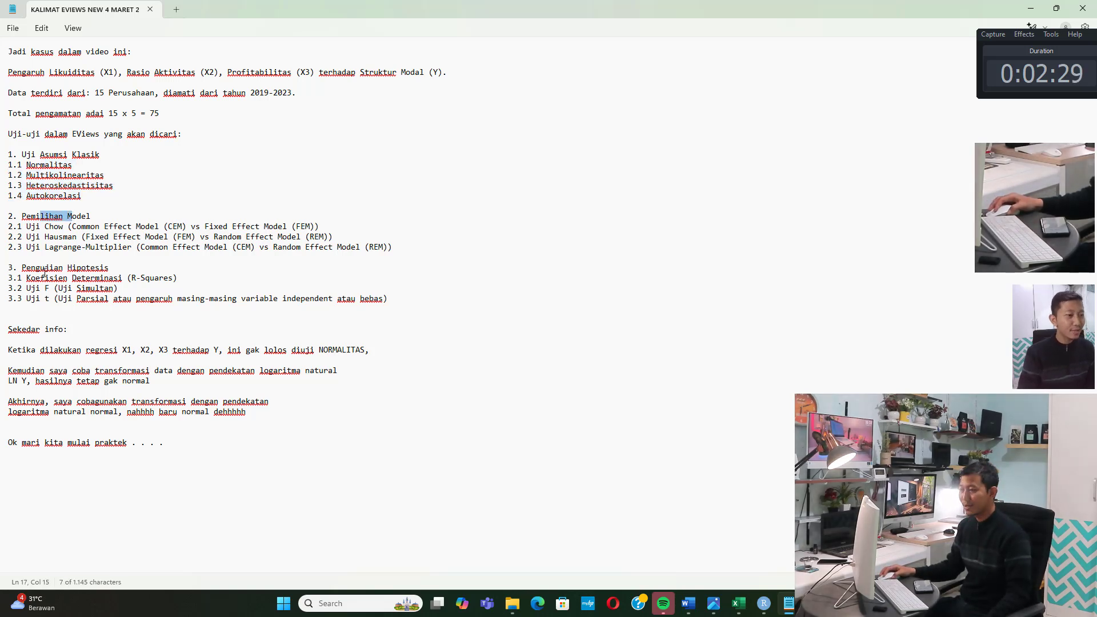
click(45, 269)
drag(46, 269, 89, 269)
click(81, 166)
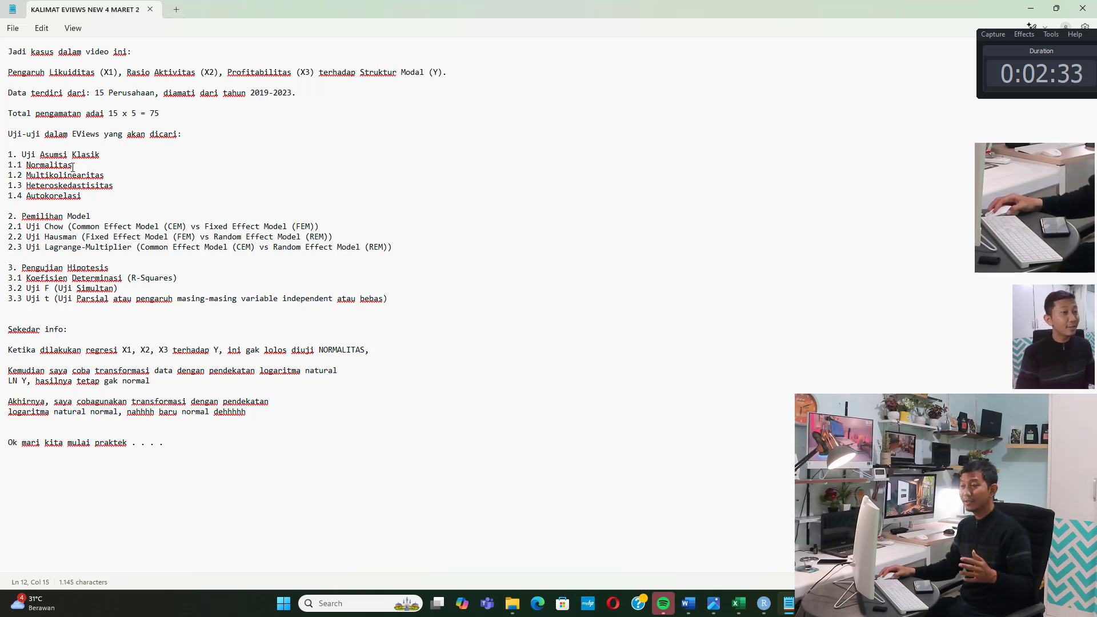
drag(73, 166, 41, 166)
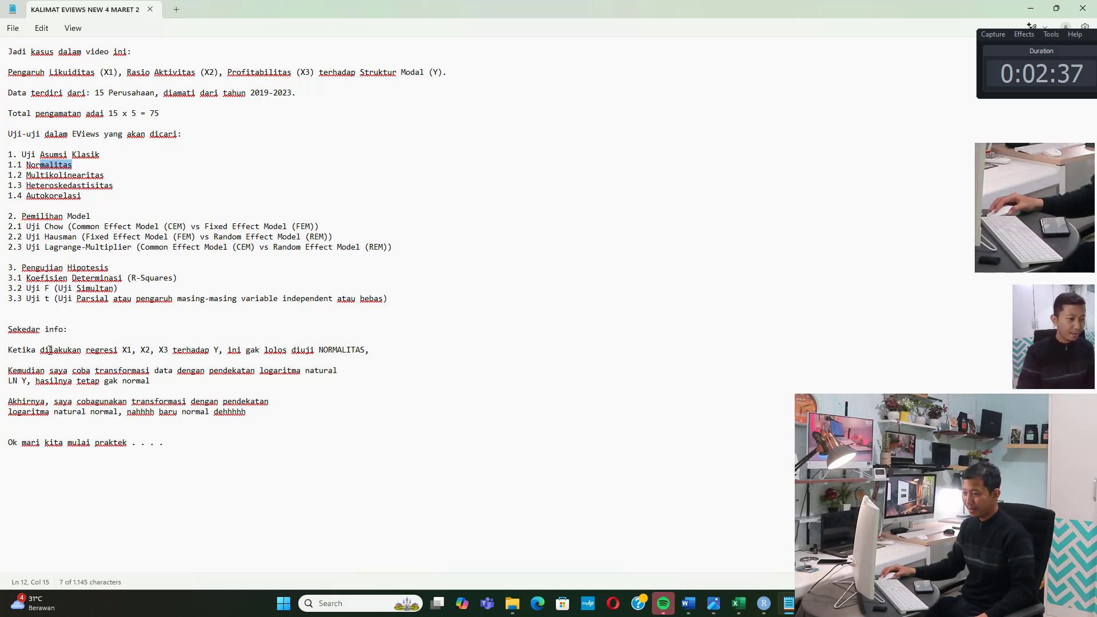
- Read the note under "Sekedar info" about regressing X1, X2 and X3 on Y and the normality test
drag(49, 351, 156, 351)
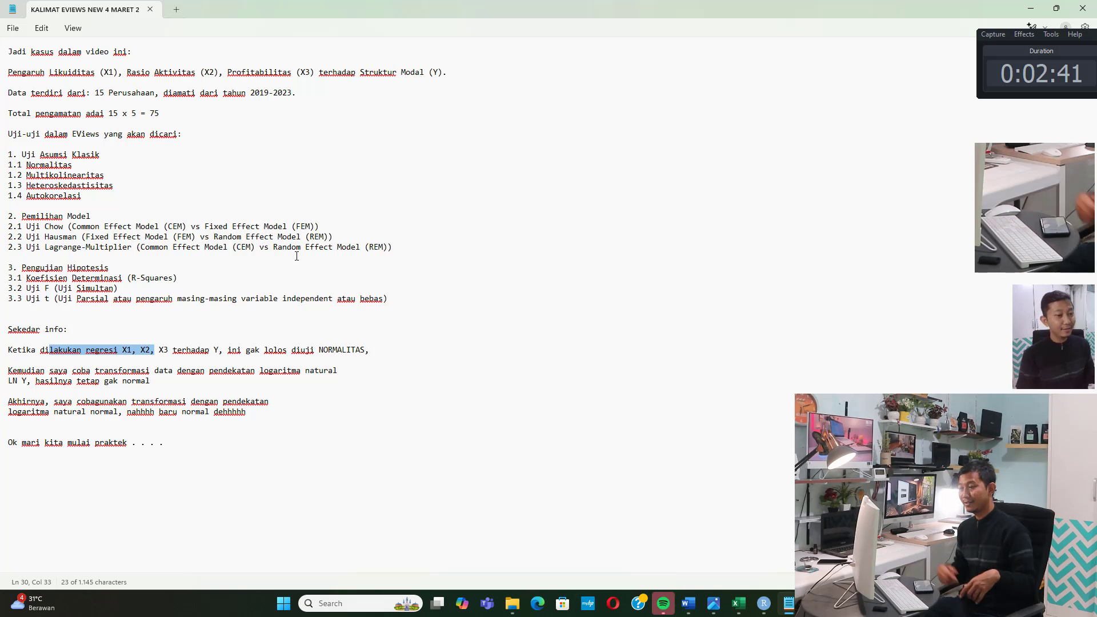
click(181, 351)
right_click(181, 354)
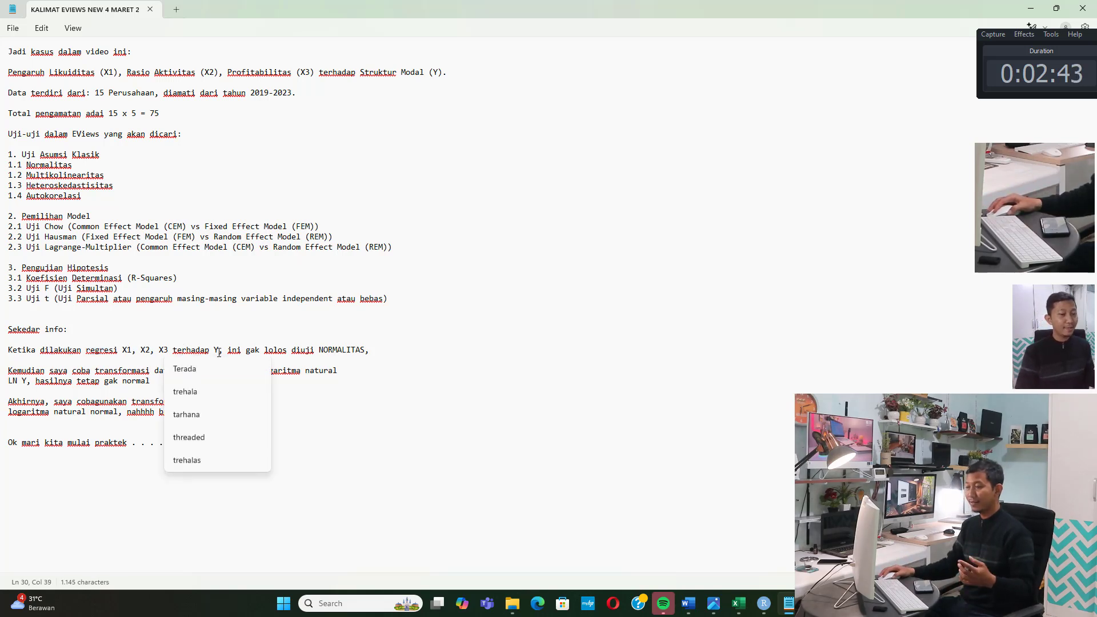
drag(219, 350, 202, 352)
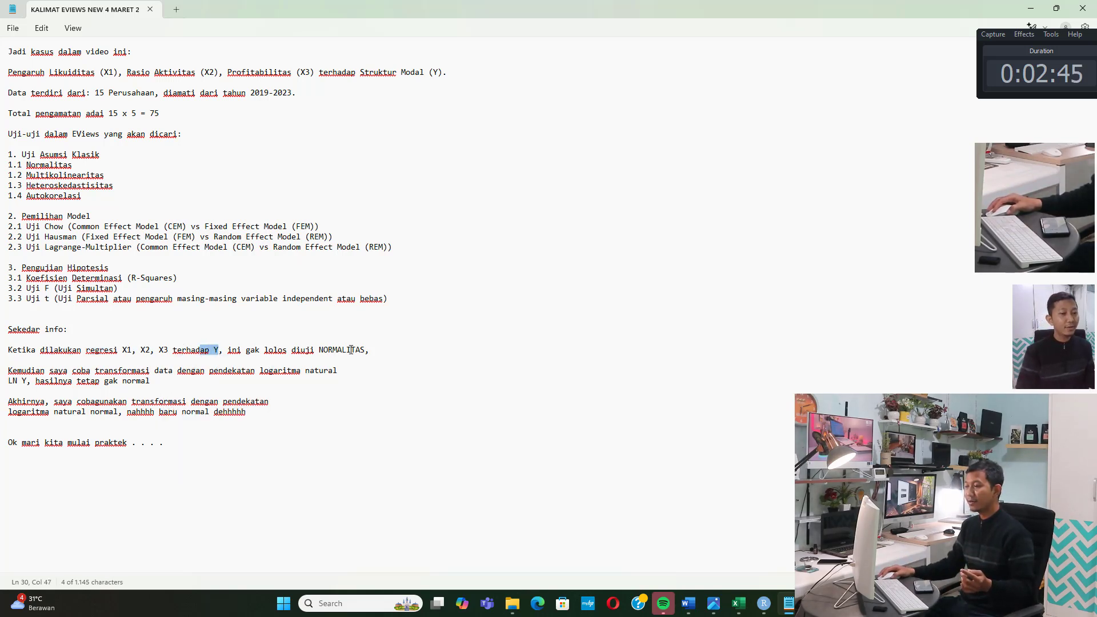
drag(350, 350, 295, 350)
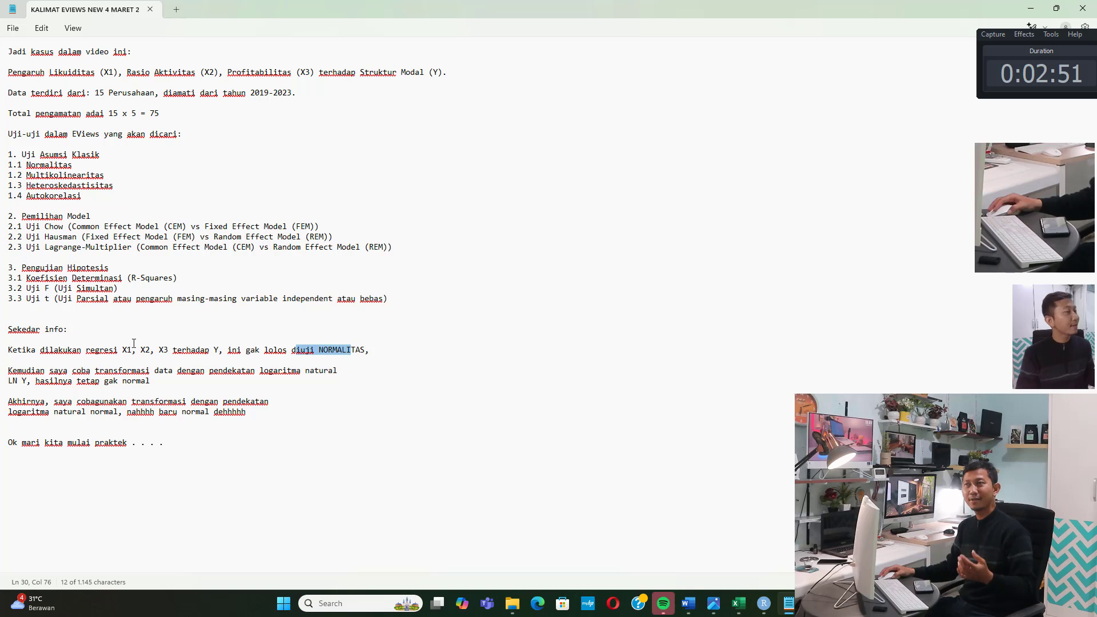
- Read the note about transforming the data with the natural logarithm approach, marking that sentence in the text
right_click(123, 371)
key(Escape)
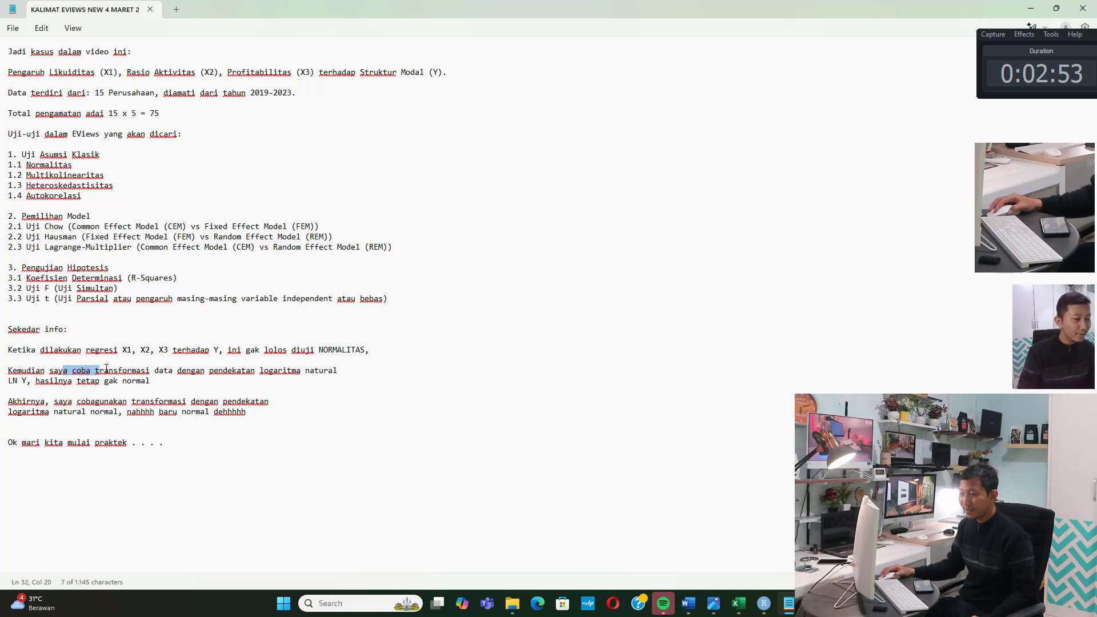
drag(63, 371, 334, 371)
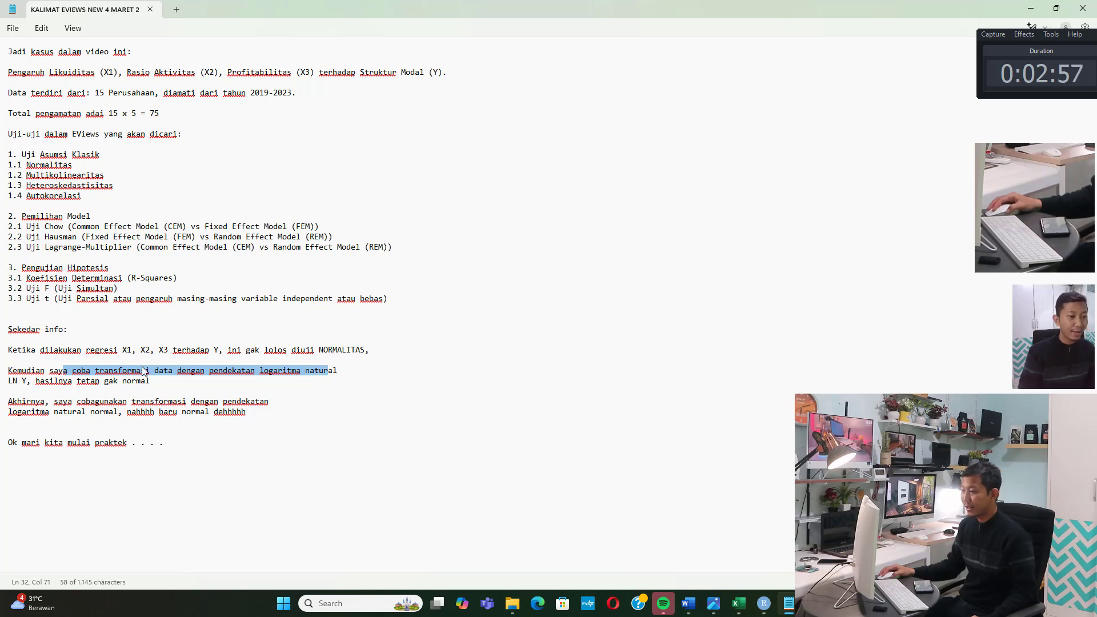
- Switch to the Excel workbook and inspect the formula behind the first lnY value in cell P12
click(739, 604)
drag(791, 573, 817, 573)
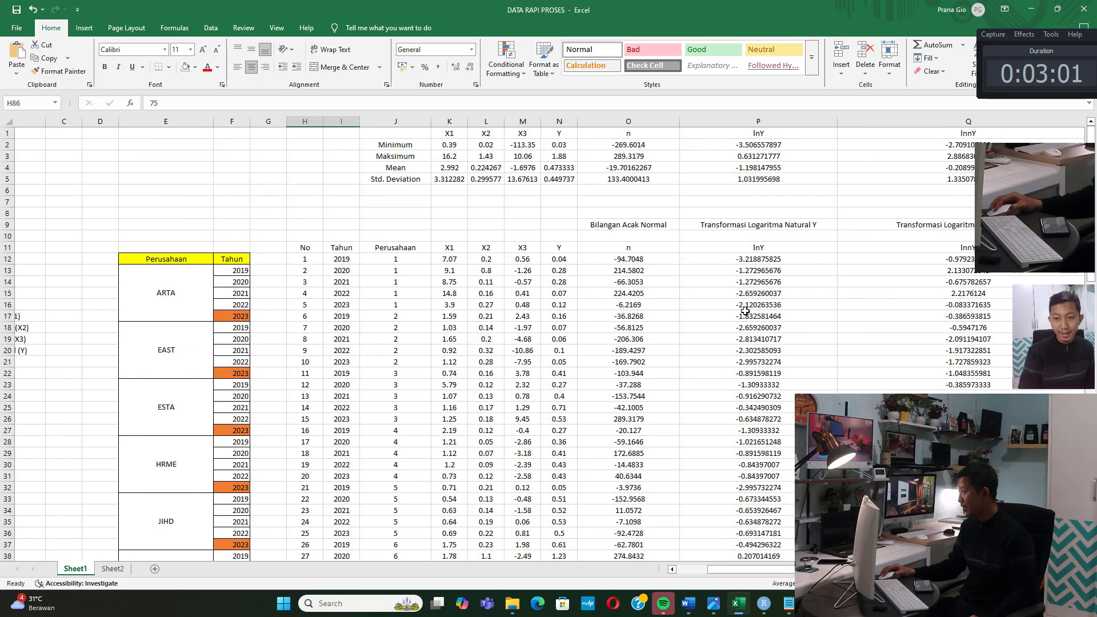
click(754, 247)
click(745, 260)
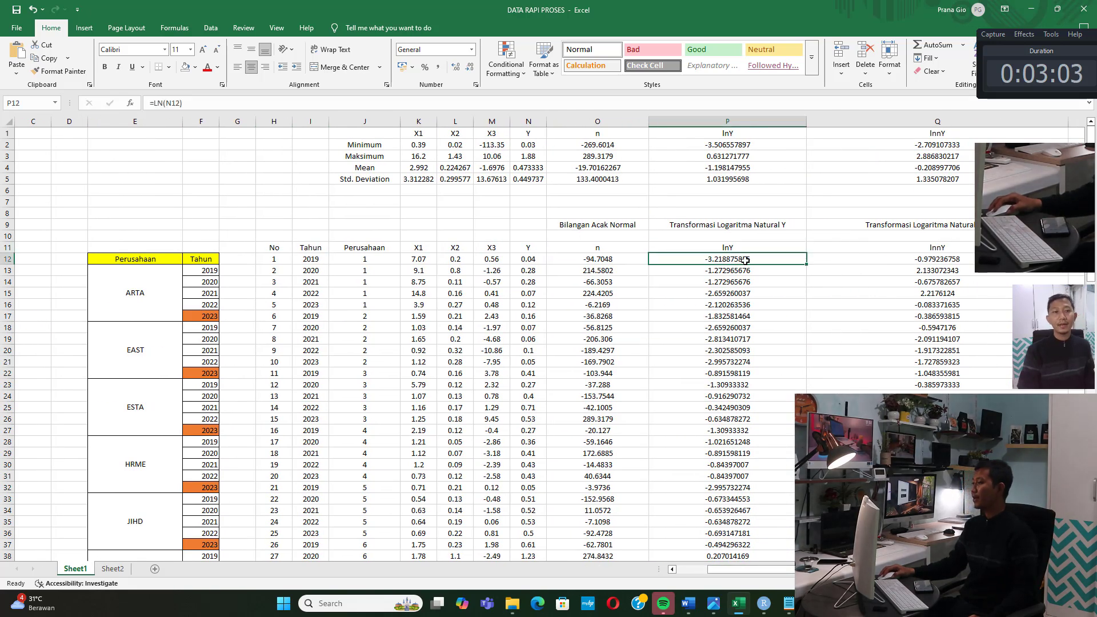
click(573, 106)
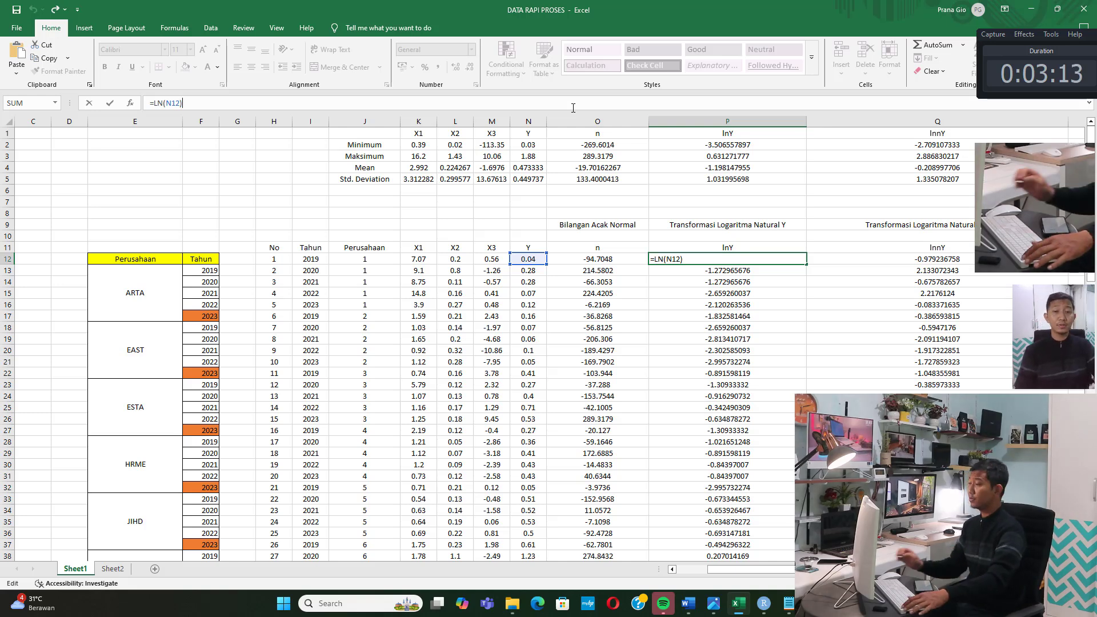
key(ctrl+Return)
- Review the X1, X2 and X3 columns as predictors alongside the transformed lnY column in the data table
click(422, 250)
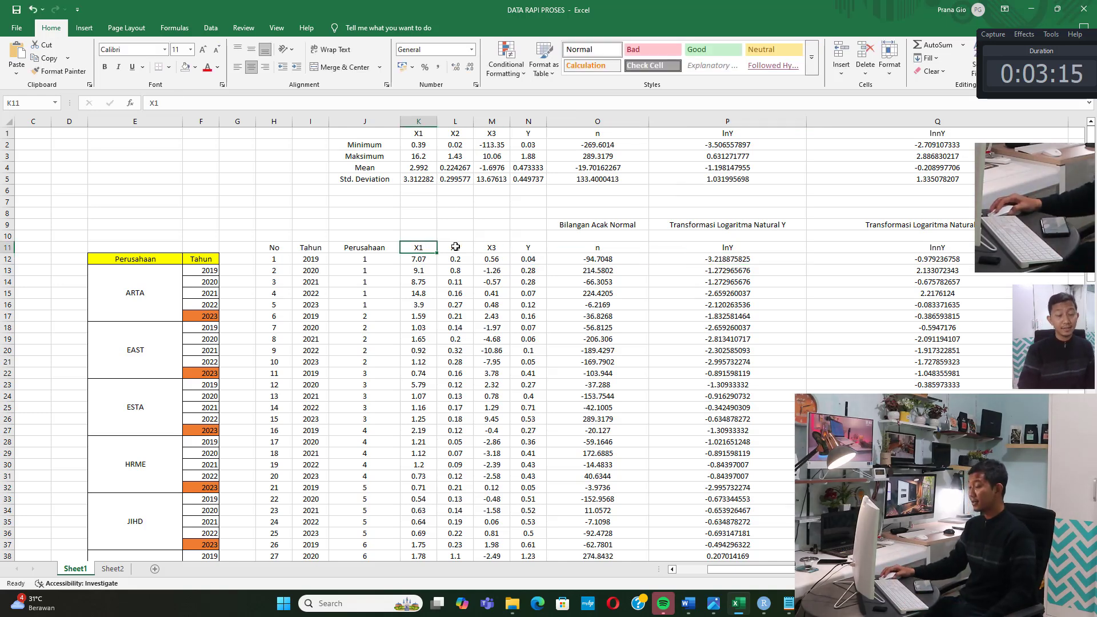
key(Right)
key(Right)
drag(738, 252, 737, 284)
- Switch back to the Notepad notes and read the LN Y outcome and the natural logarithm normal transformation lines
click(788, 603)
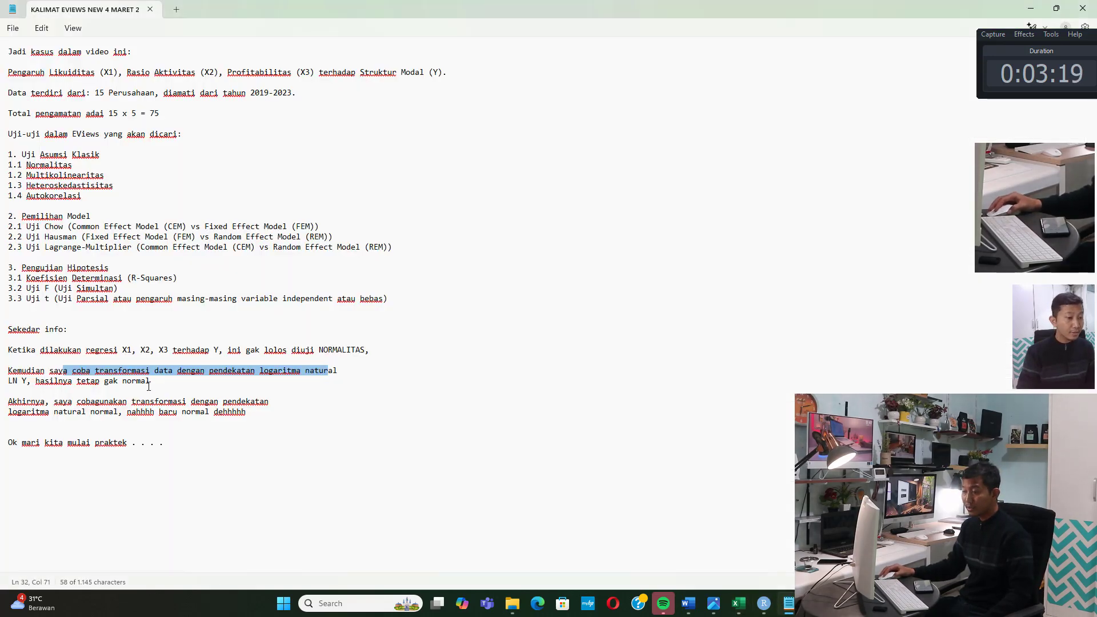
drag(150, 381, 51, 383)
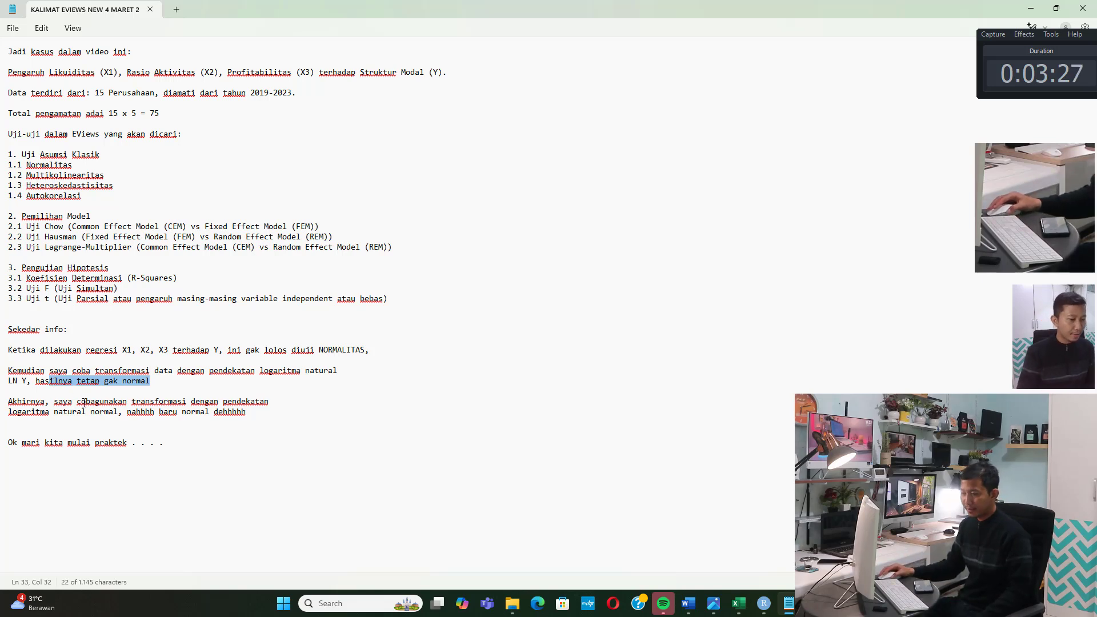
drag(172, 403, 209, 404)
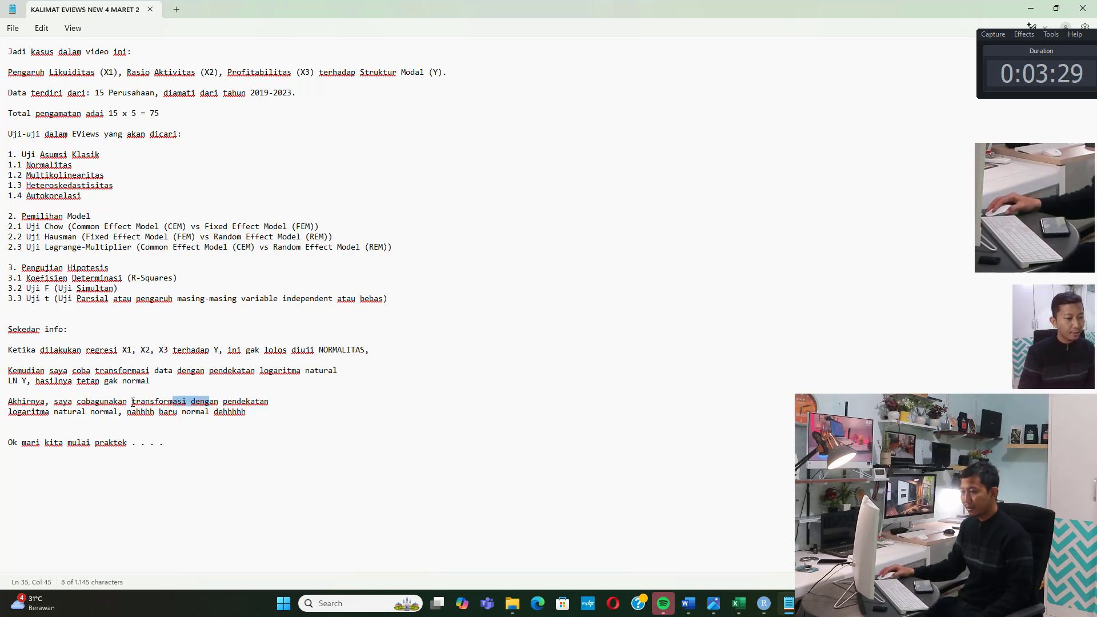
drag(29, 411, 113, 410)
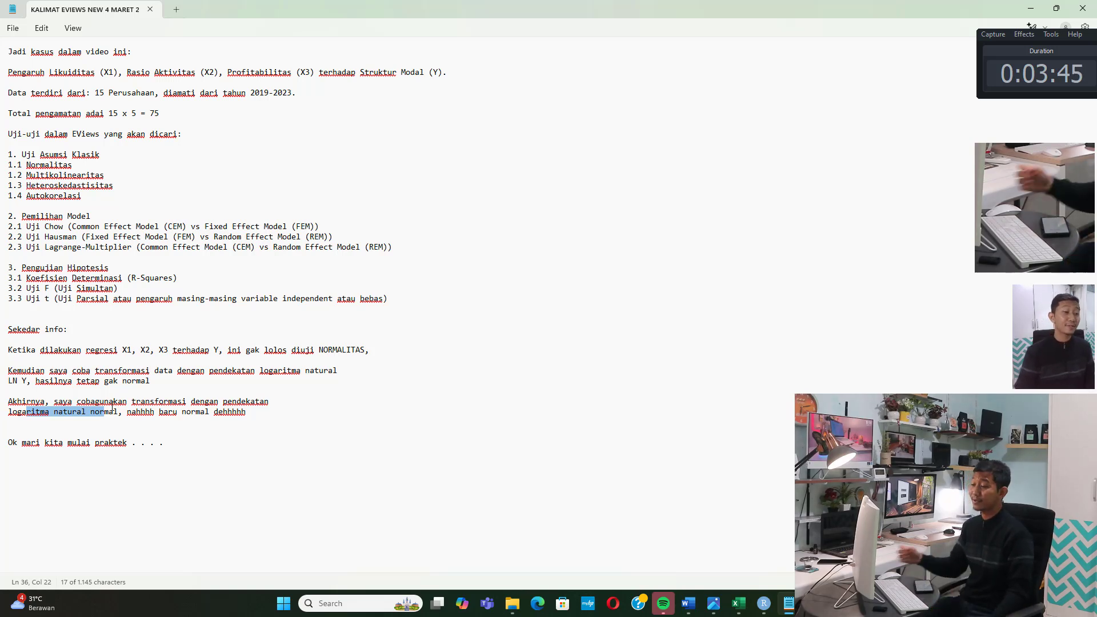
- Switch to the Excel workbook and inspect the lnnY header in cell Q11, leaving its text as it is
click(738, 603)
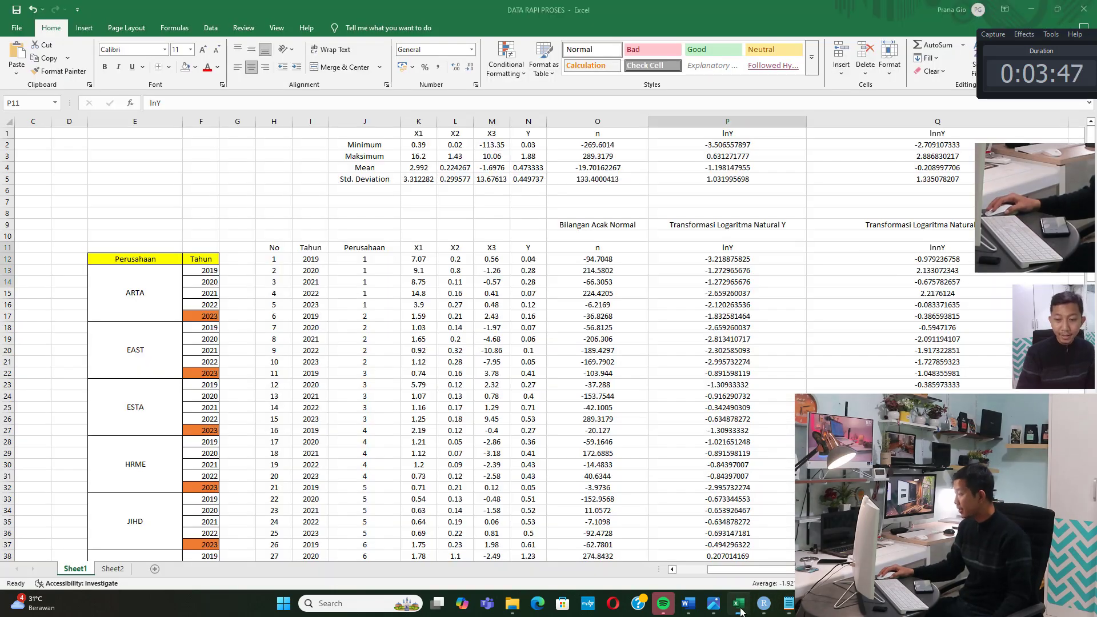
click(904, 251)
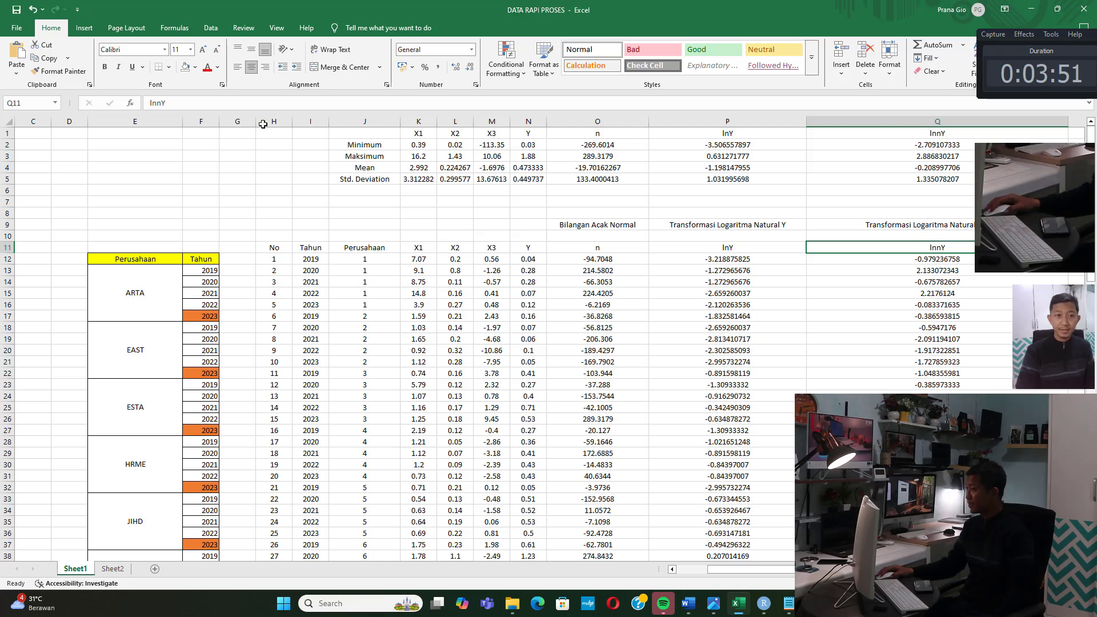
double_click(157, 103)
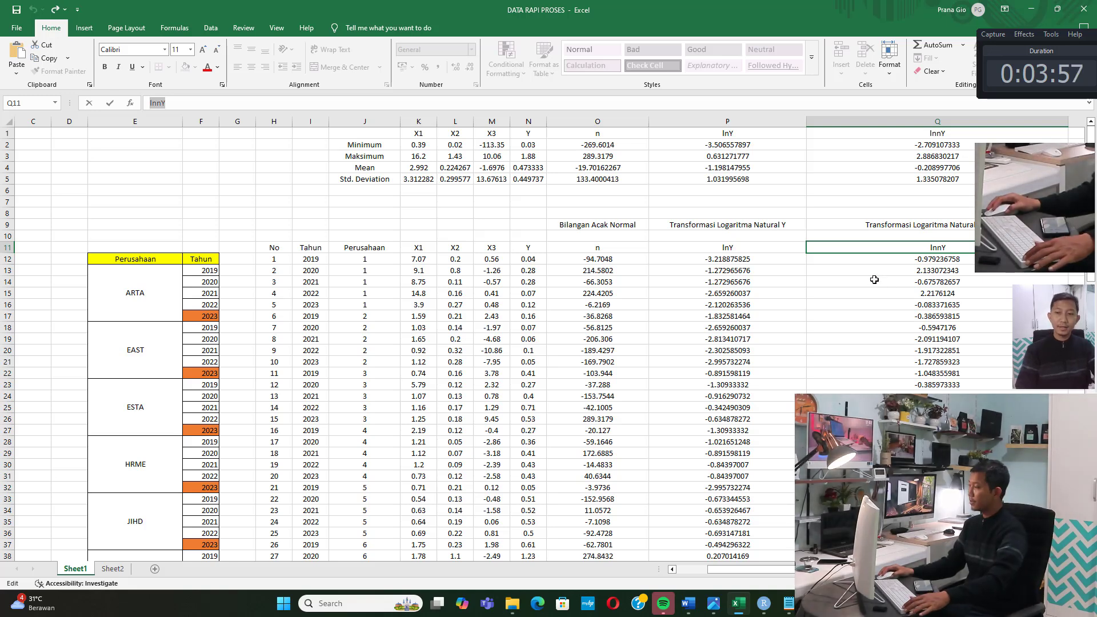
key(Escape)
- Examine the n column of normal random numbers under "Bilangan Acak Normal", from its header through the first rows
click(615, 247)
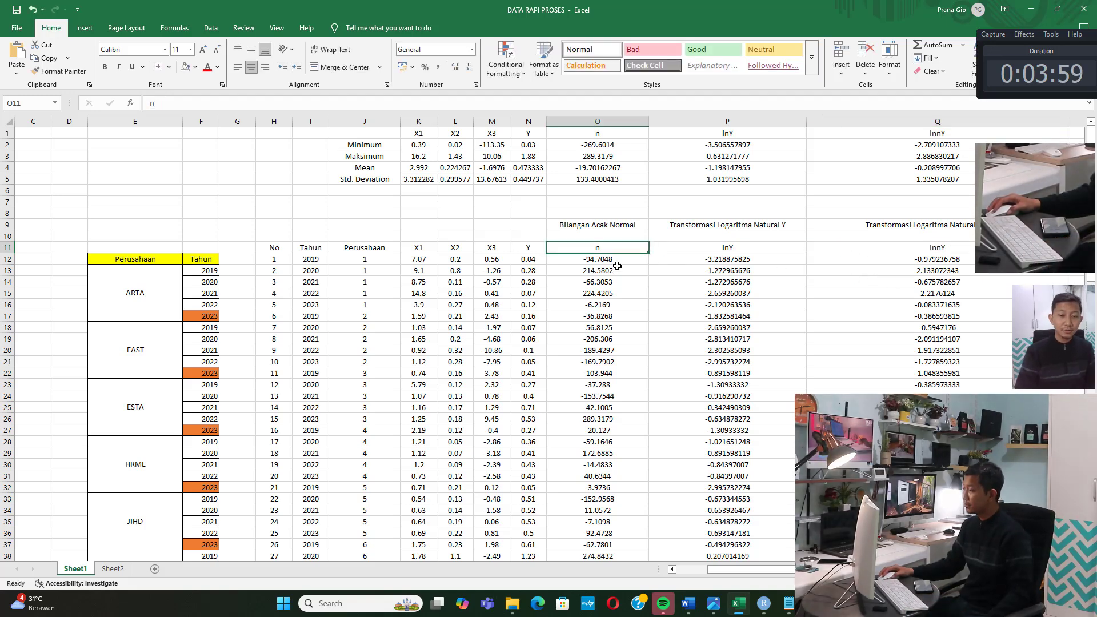
drag(616, 248, 617, 351)
drag(615, 247, 617, 334)
drag(615, 252, 617, 316)
click(616, 292)
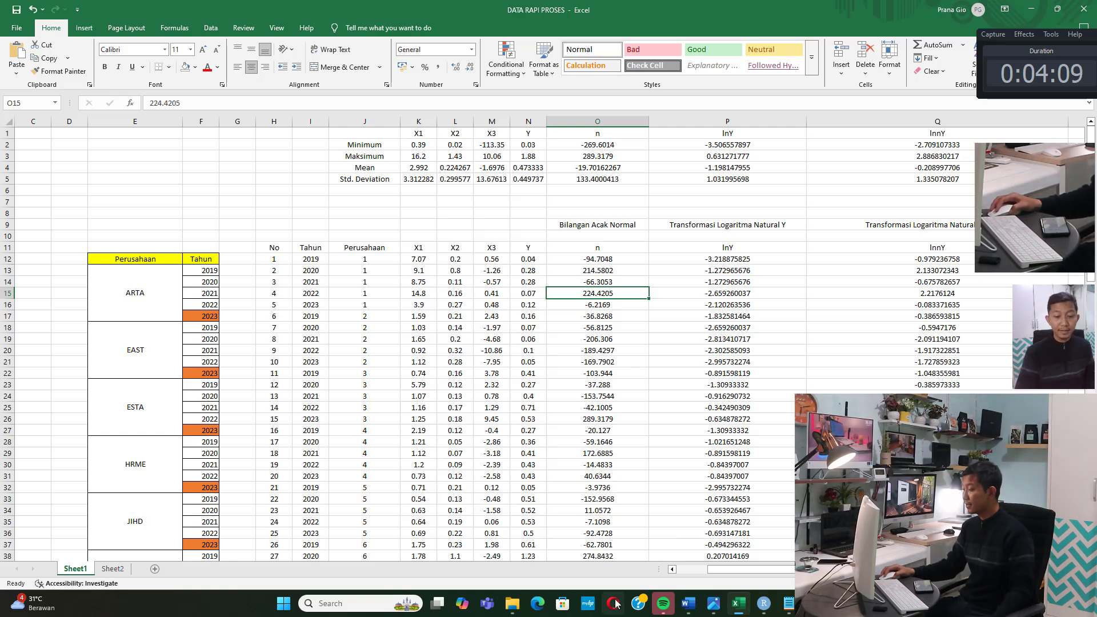
click(577, 252)
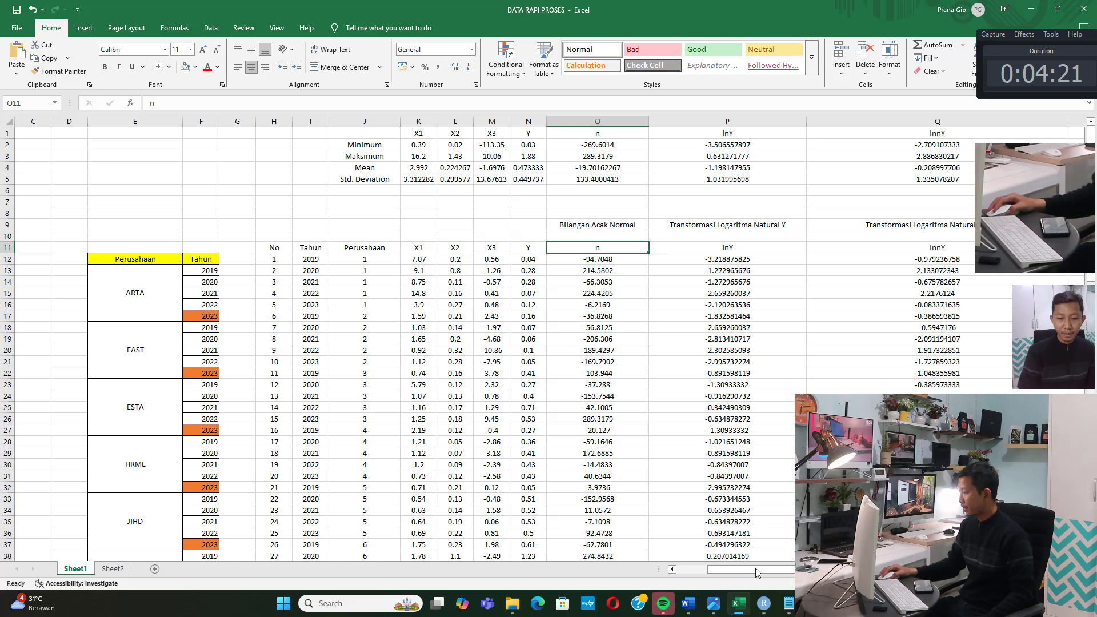
- Switch to RStudio and run the STATCAL Shiny app in a maximized window
click(764, 603)
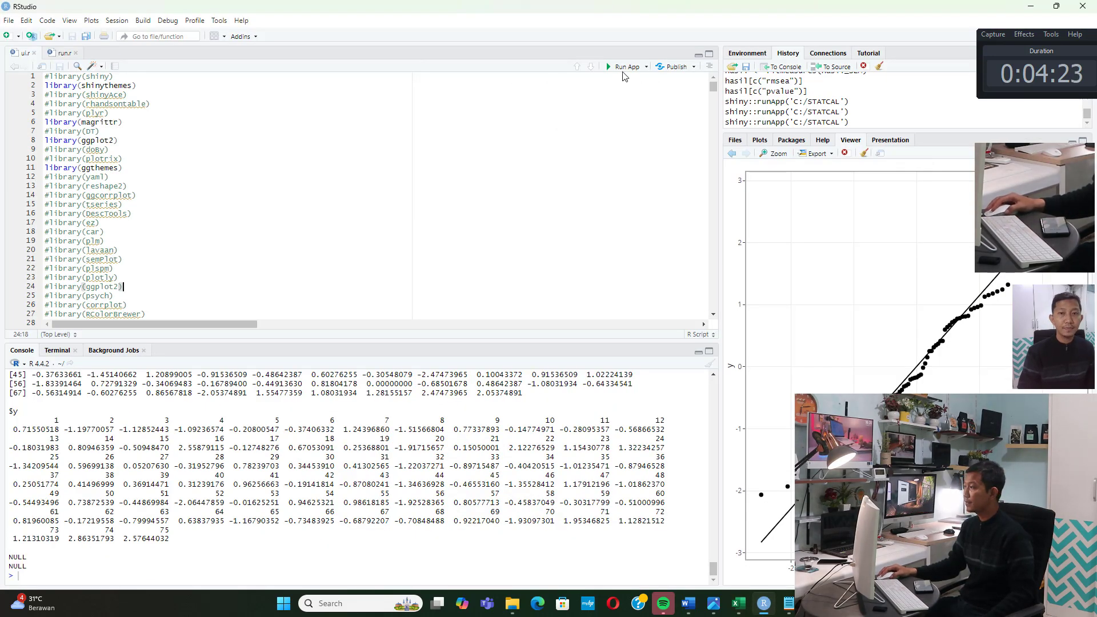
click(625, 68)
click(763, 20)
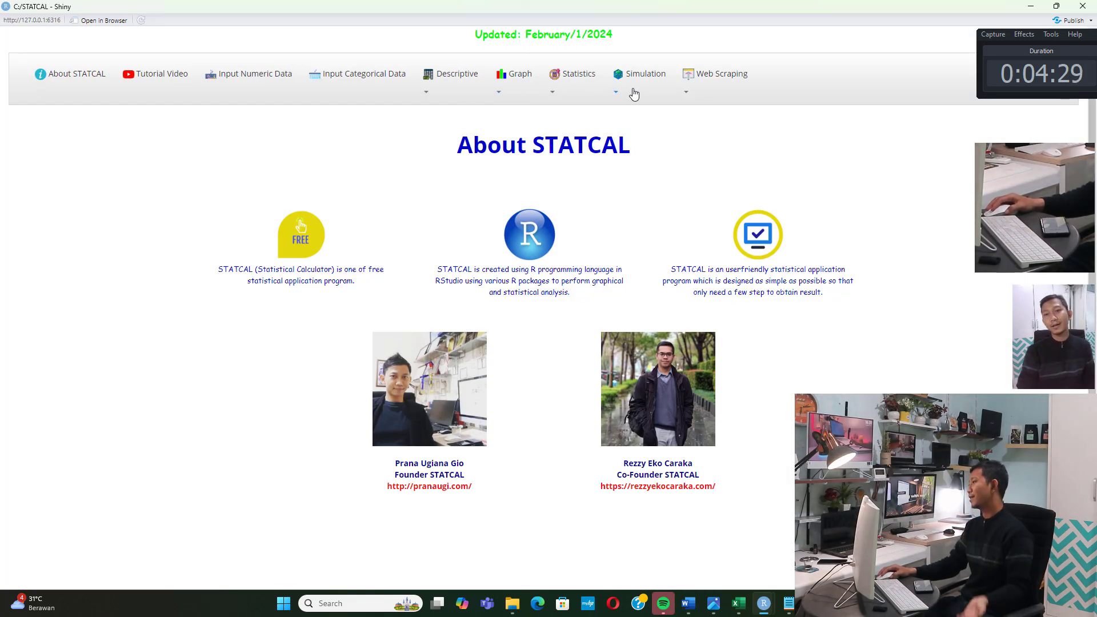
- Open STATCAL's random number generator based on statistical probability distributions and show the parameters for the normal distribution
click(633, 91)
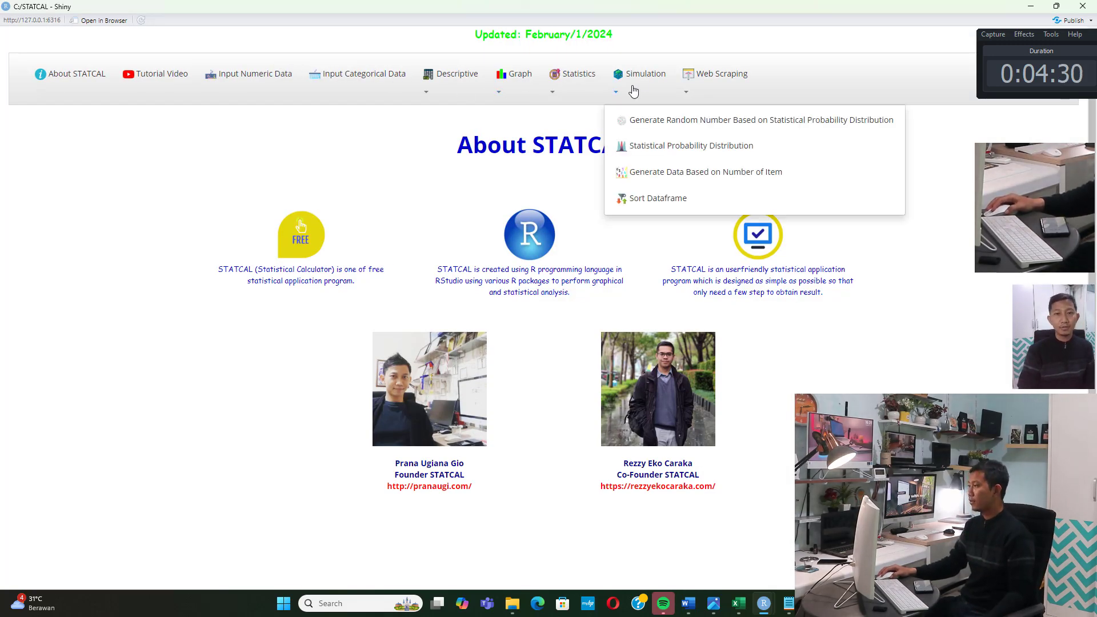
click(640, 123)
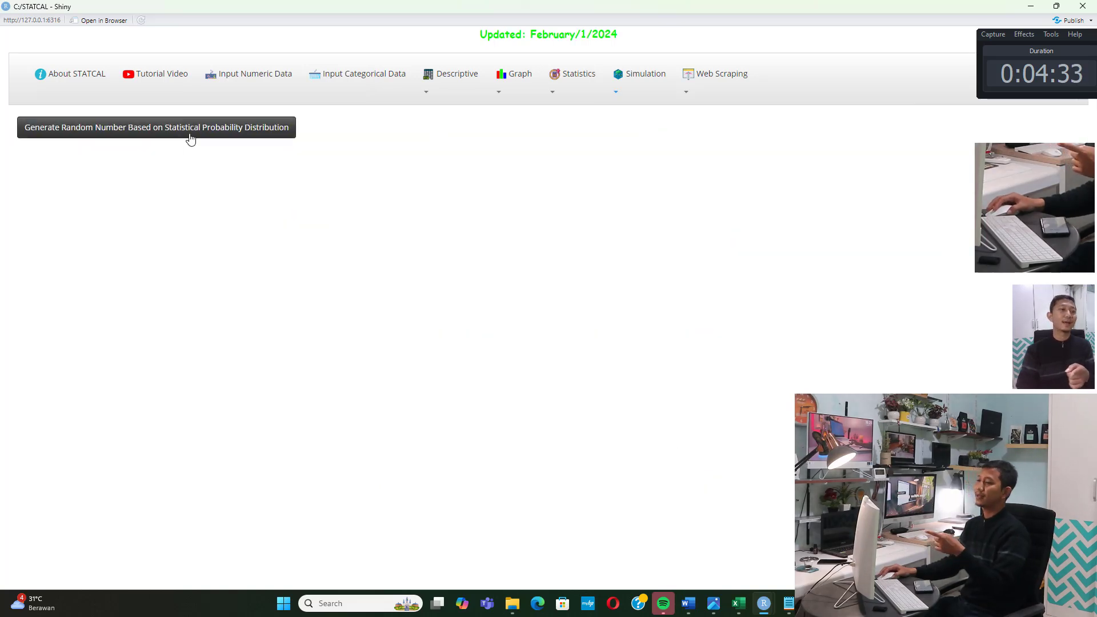
click(183, 128)
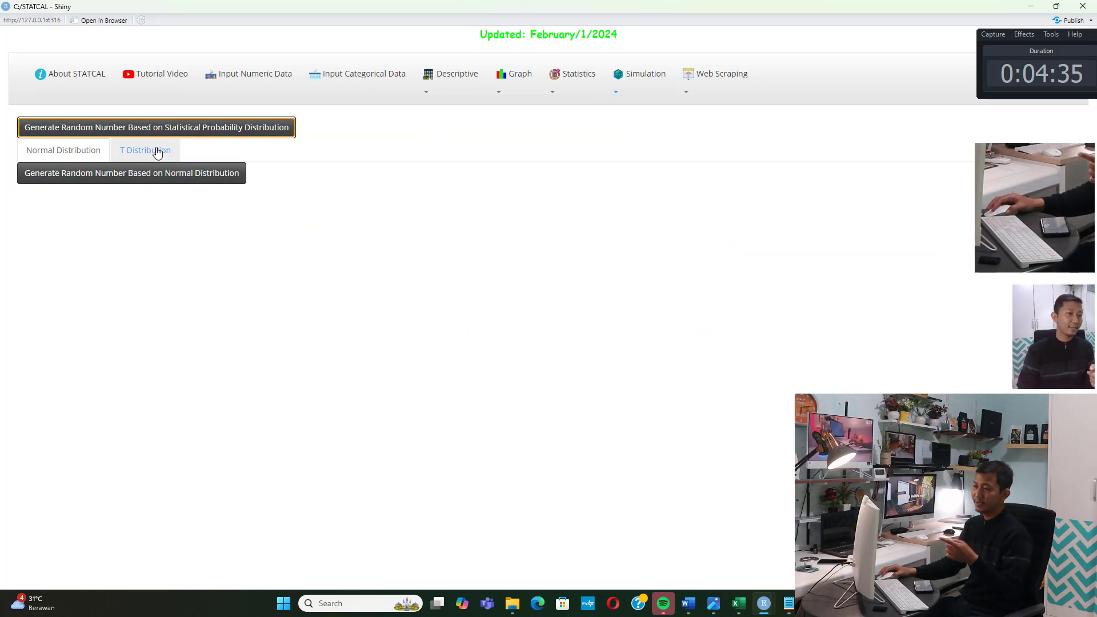
click(125, 182)
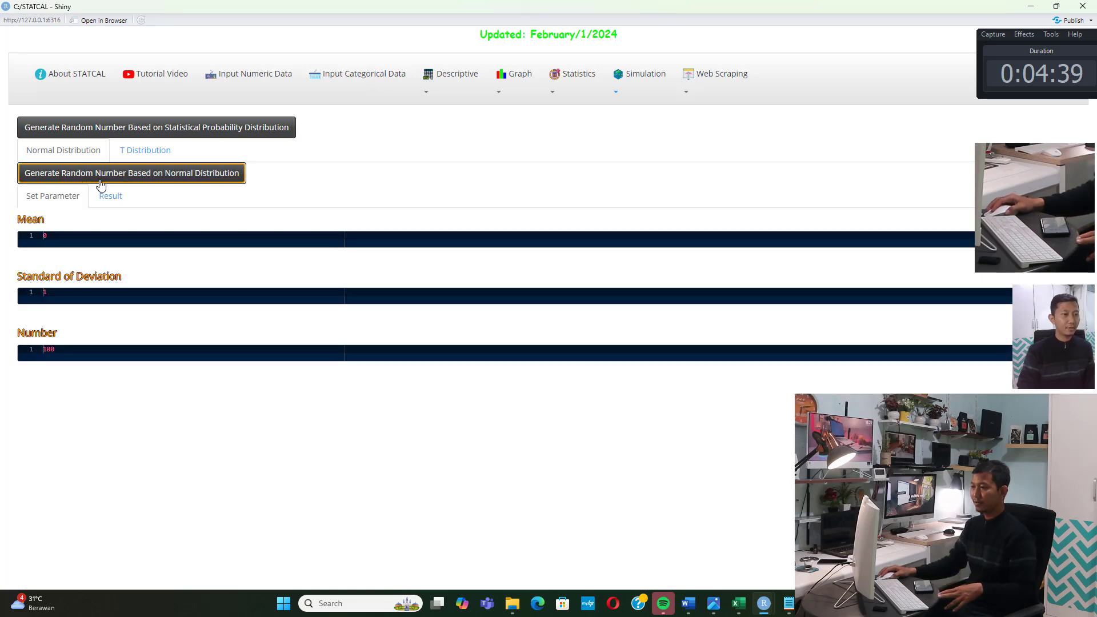
- Set the number of normal random values to 75 and select the generated numbers listed in the result
drag(64, 350, 10, 353)
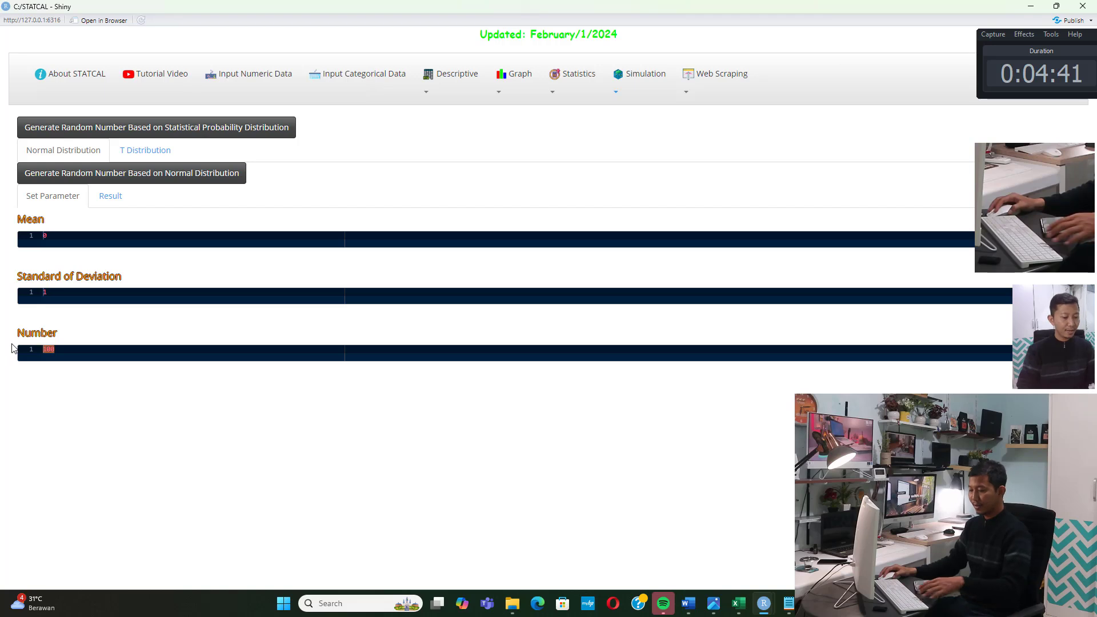
text(75)
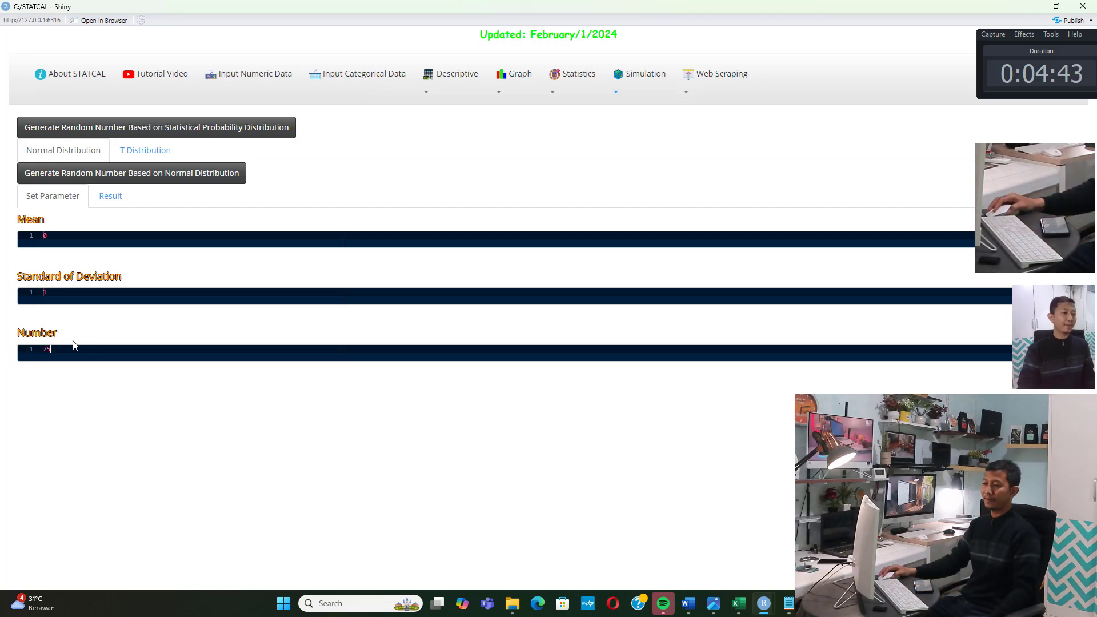
click(111, 197)
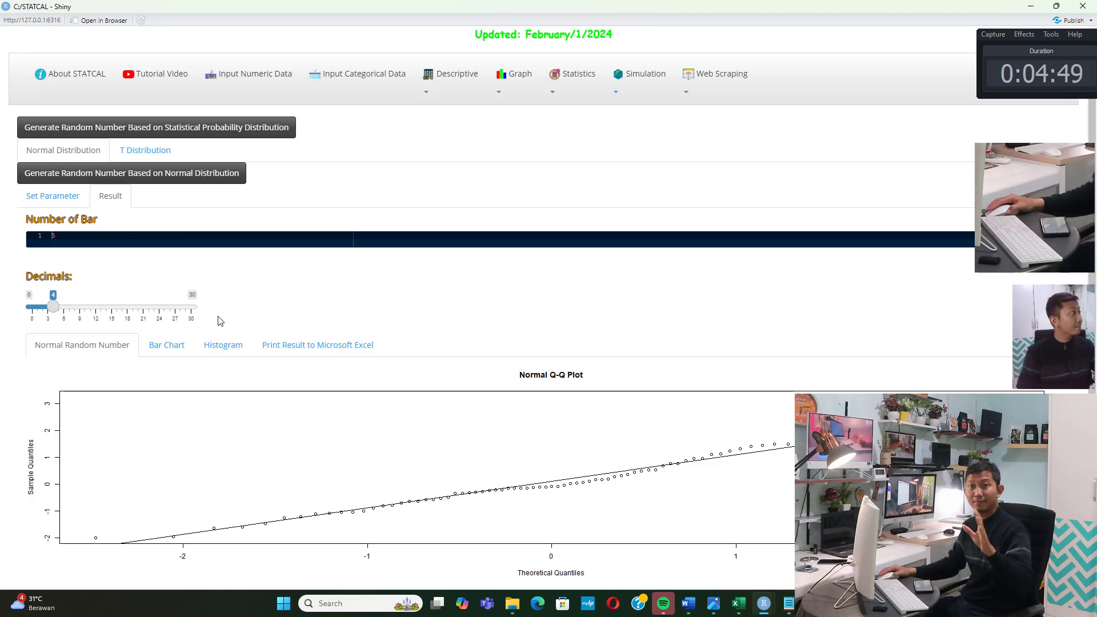
scroll(230, 329, down, 3)
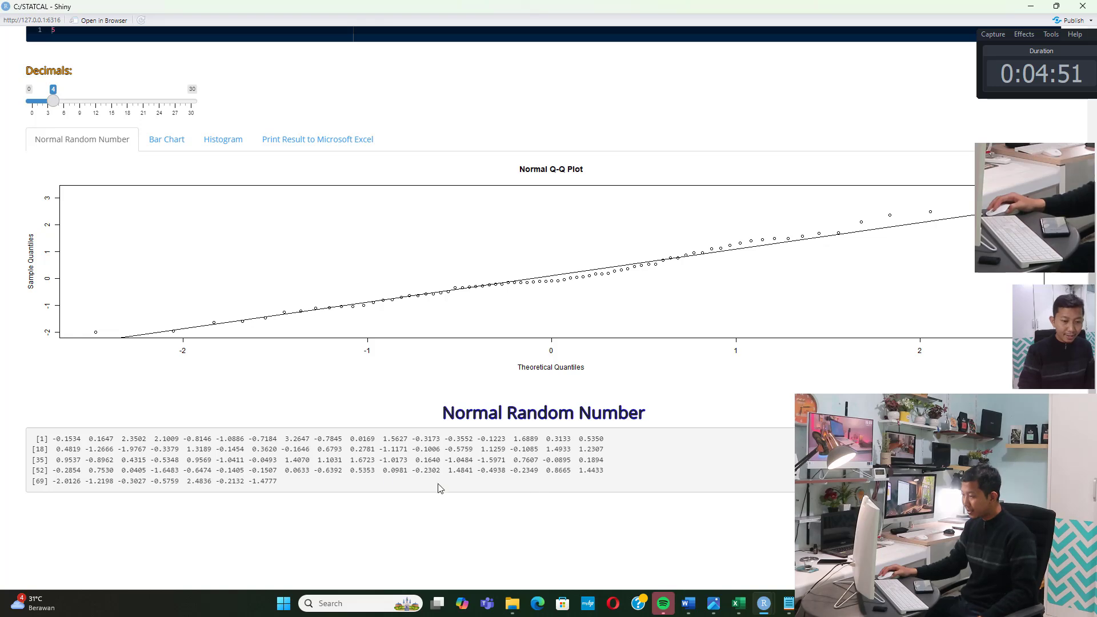
drag(440, 487, 57, 439)
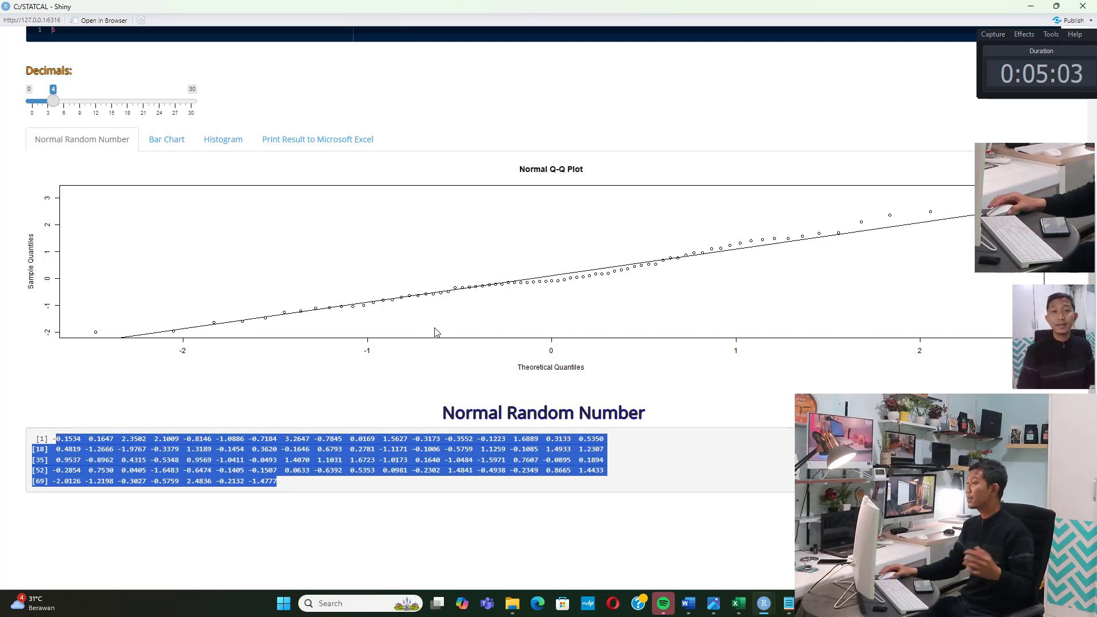
- Close STATCAL, return to the Excel workbook and review the normal random numbers in column O
click(1081, 6)
click(738, 603)
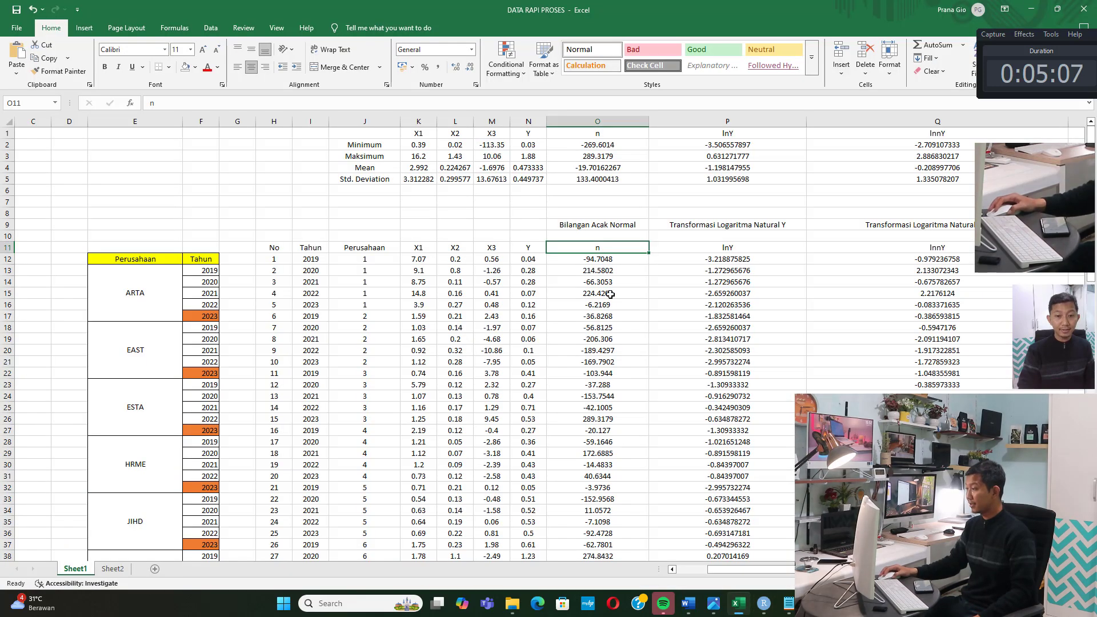
drag(611, 257, 642, 366)
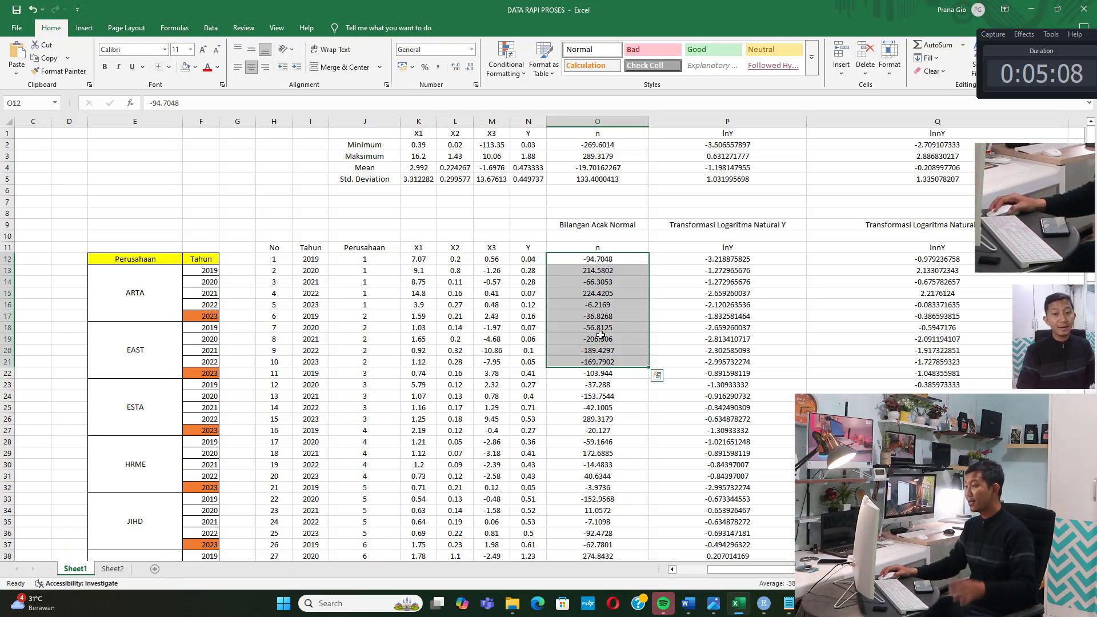
click(607, 292)
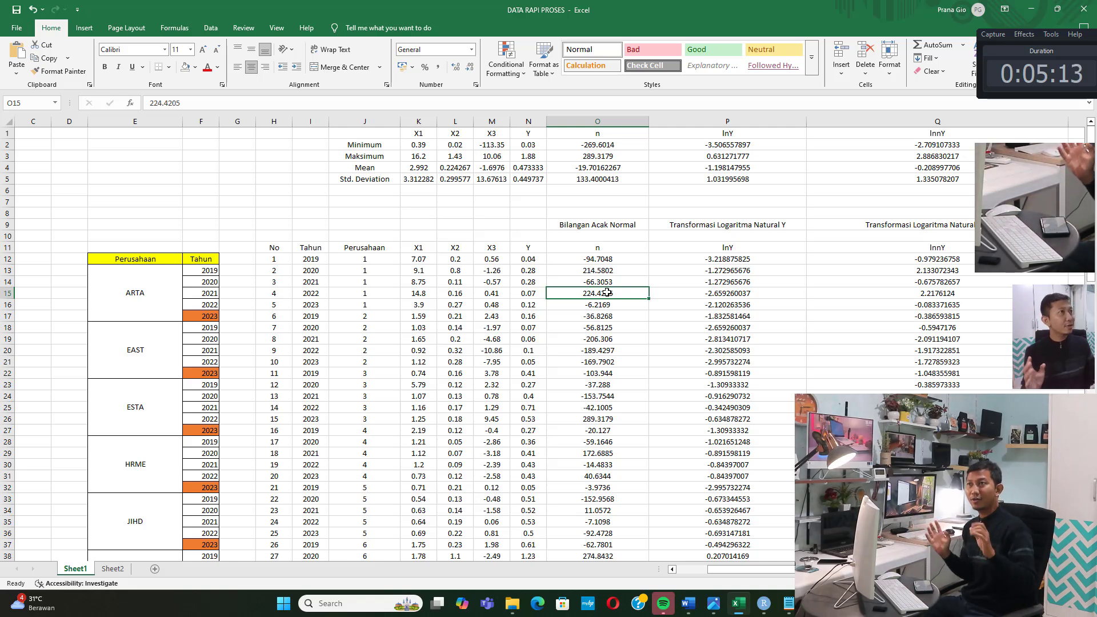
- Inspect the formula behind the first lnnY value in cell Q12
click(909, 259)
click(612, 101)
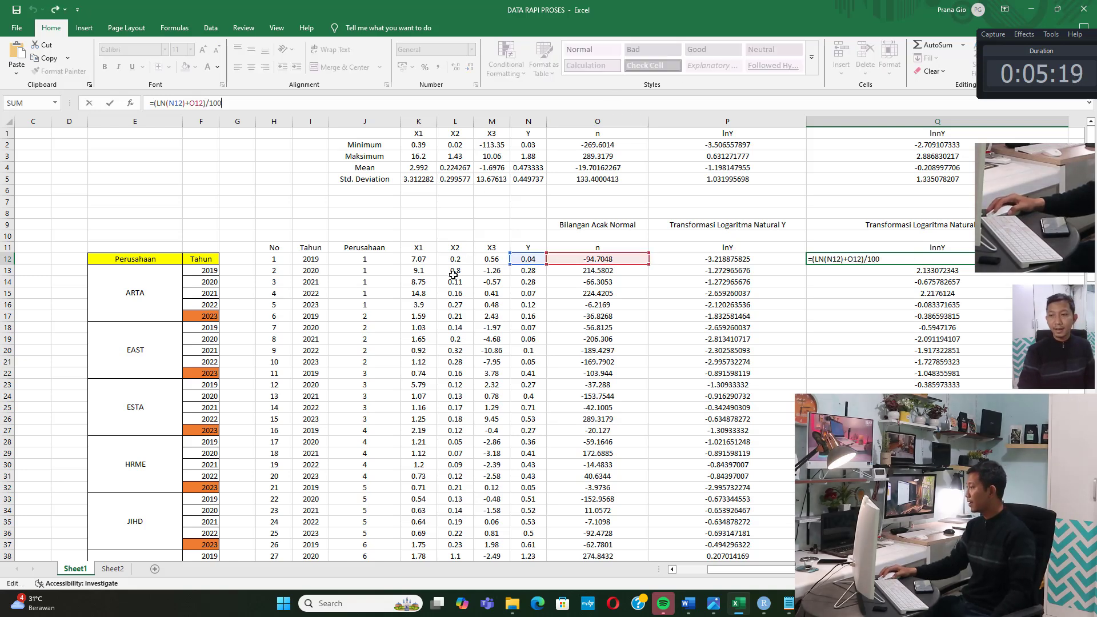
key(ctrl+Return)
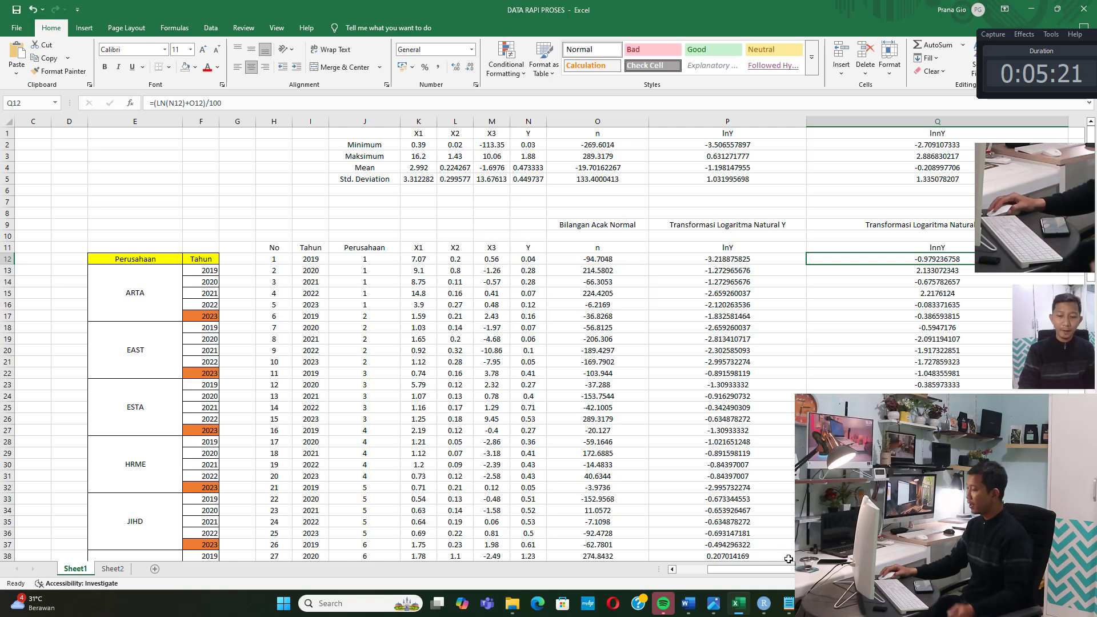
- Switch back to the Notepad notes and reread the final transformation note and the Normalitas item under the classical assumption tests
click(789, 603)
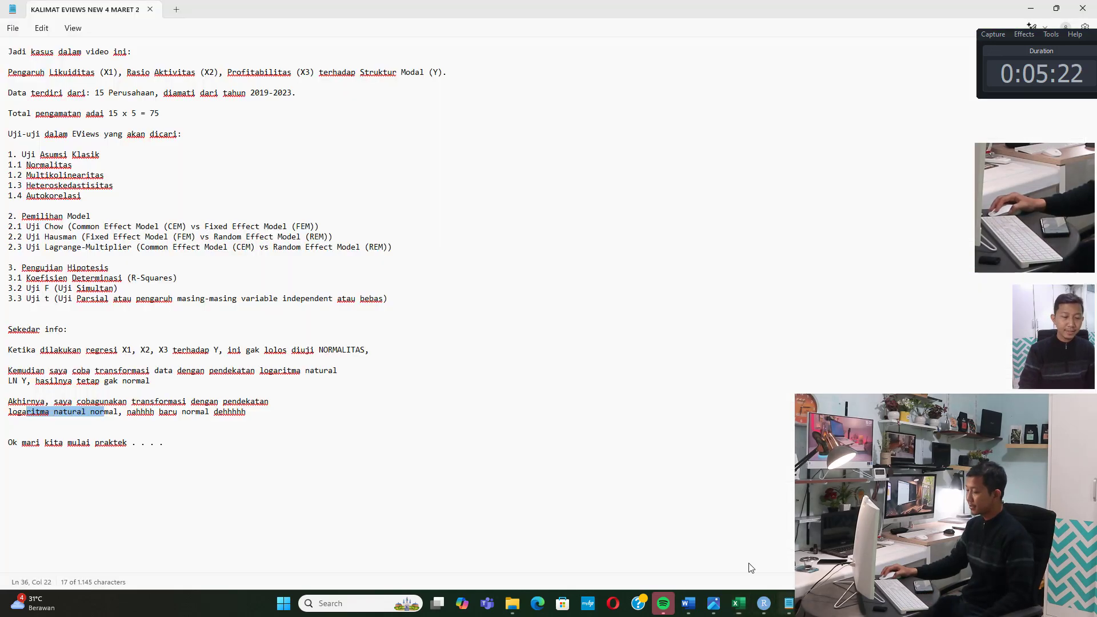
click(95, 412)
drag(177, 412, 145, 413)
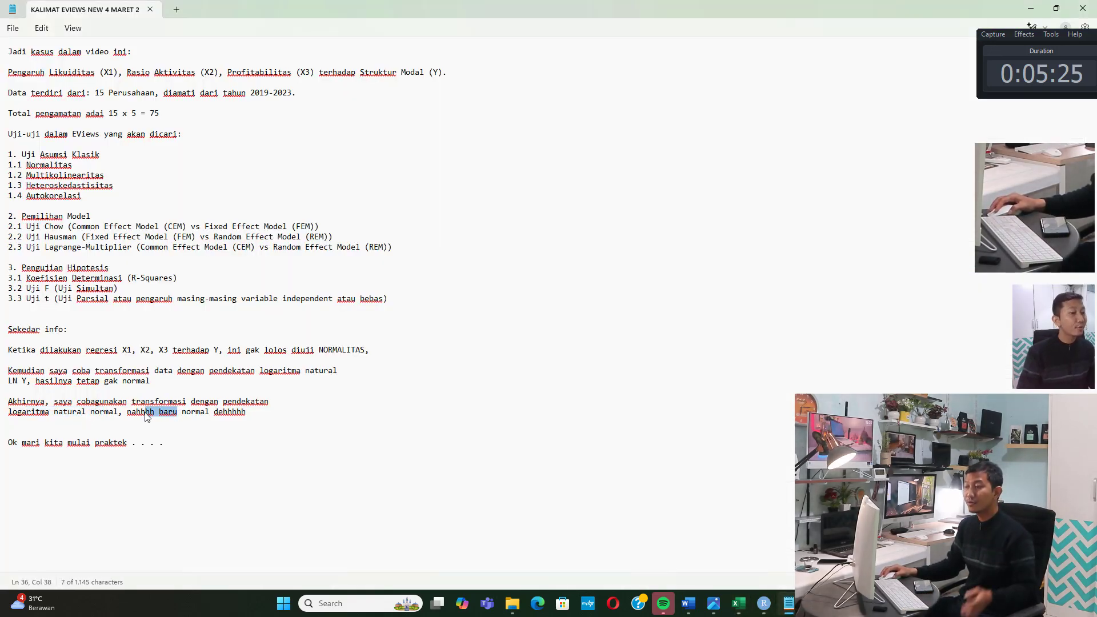
click(78, 165)
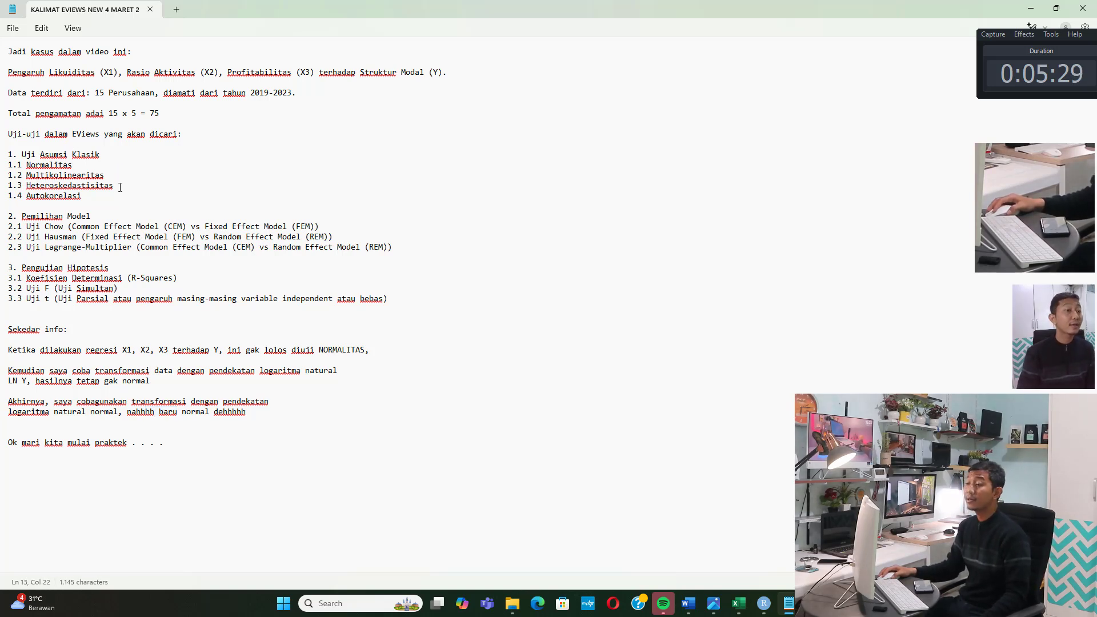
- Launch EViews 10 (x64) from the notes on the planned classical assumption tests
click(91, 198)
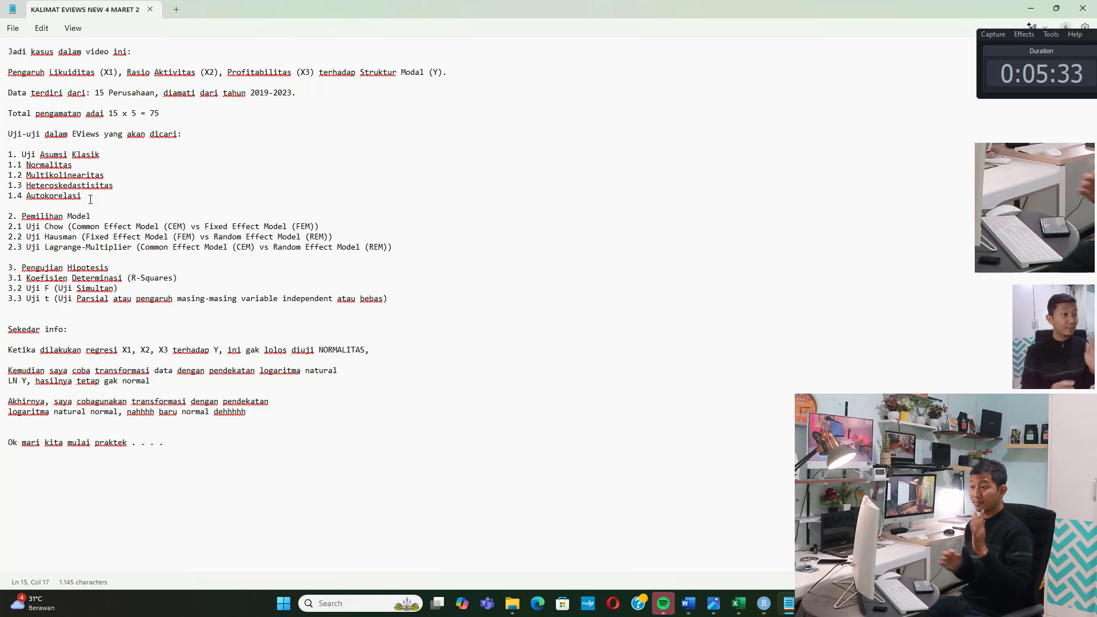
key(super)
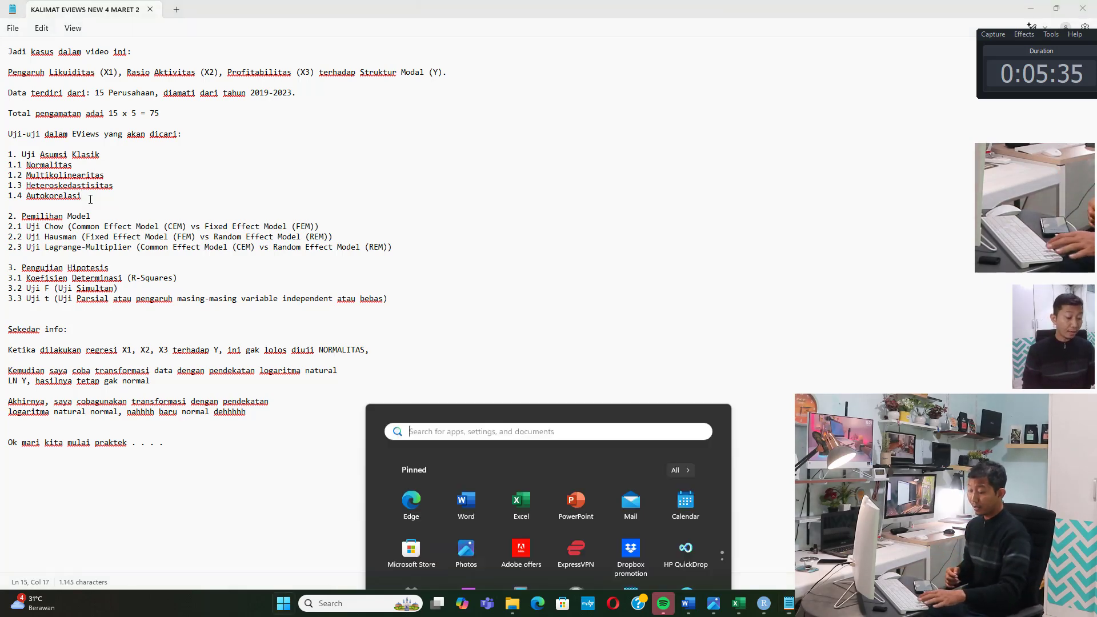
text(ev)
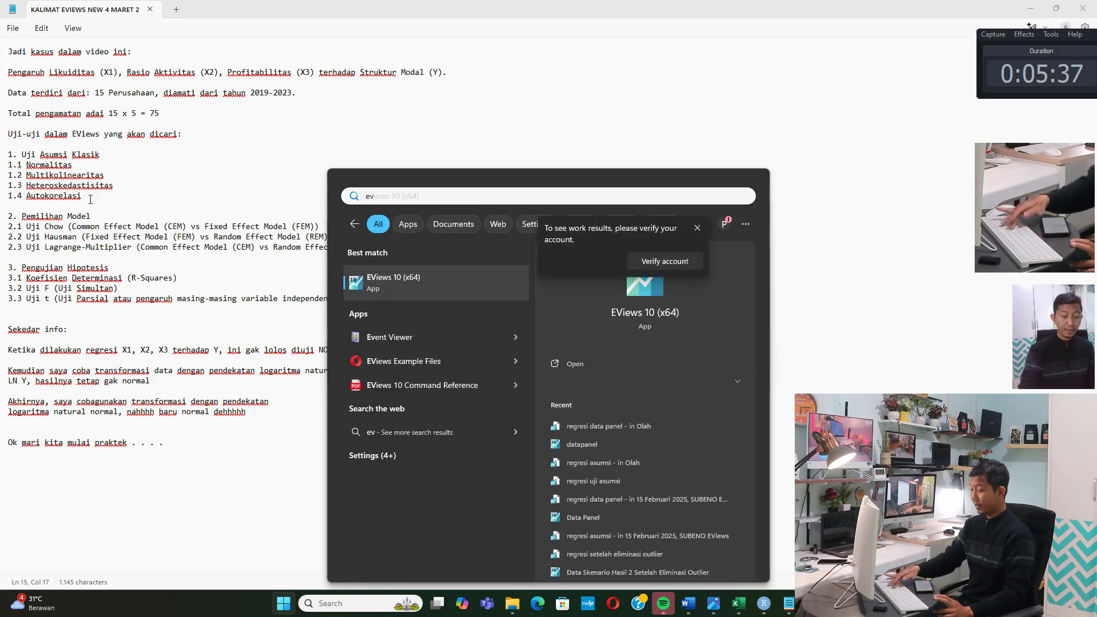
key(Return)
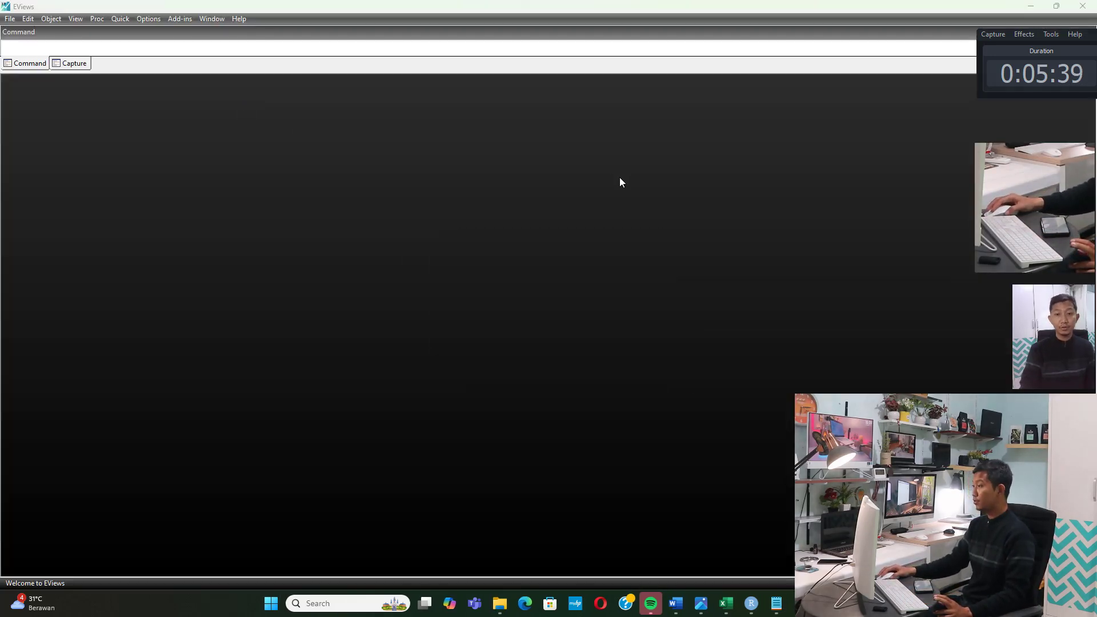
click(680, 206)
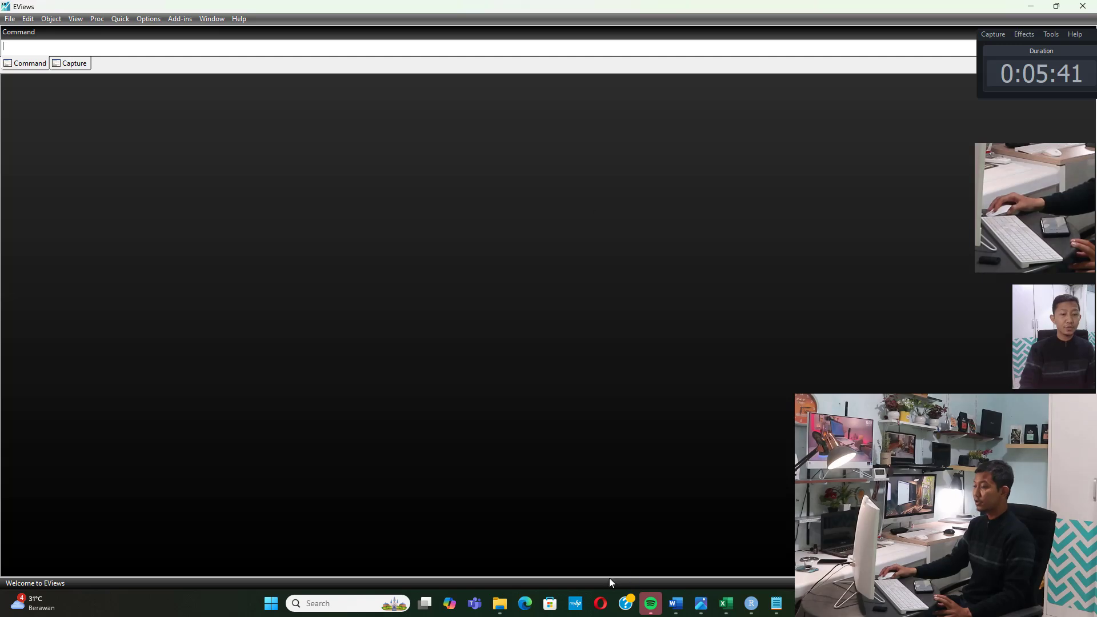
- Go to the Olah folder in File Explorer, widen the Type column and duplicate the datapanel workbook in place
click(501, 604)
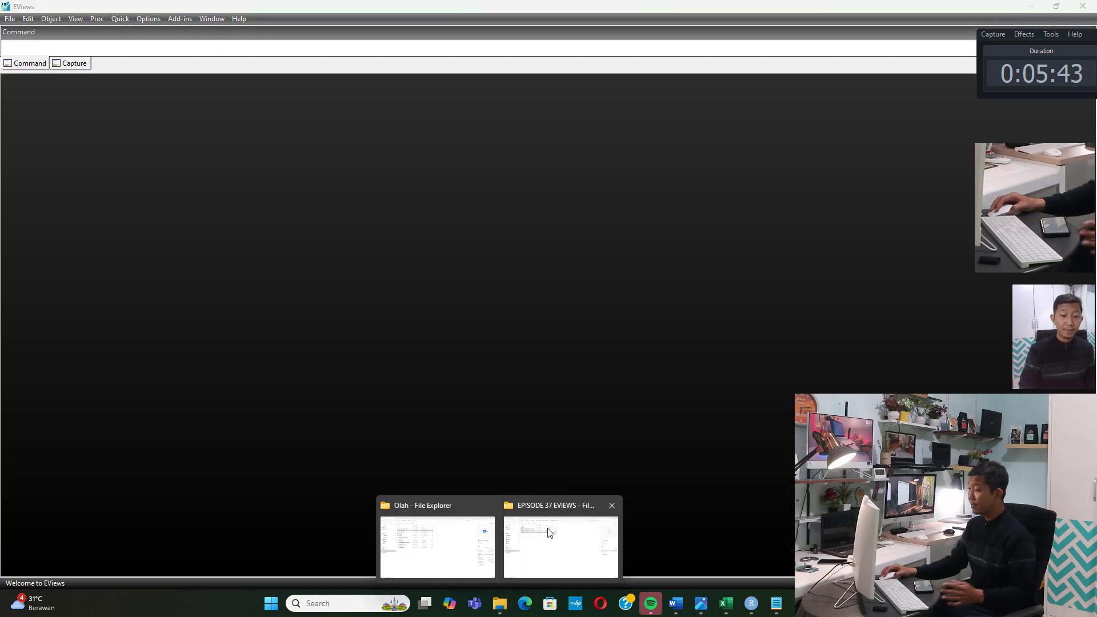
click(472, 531)
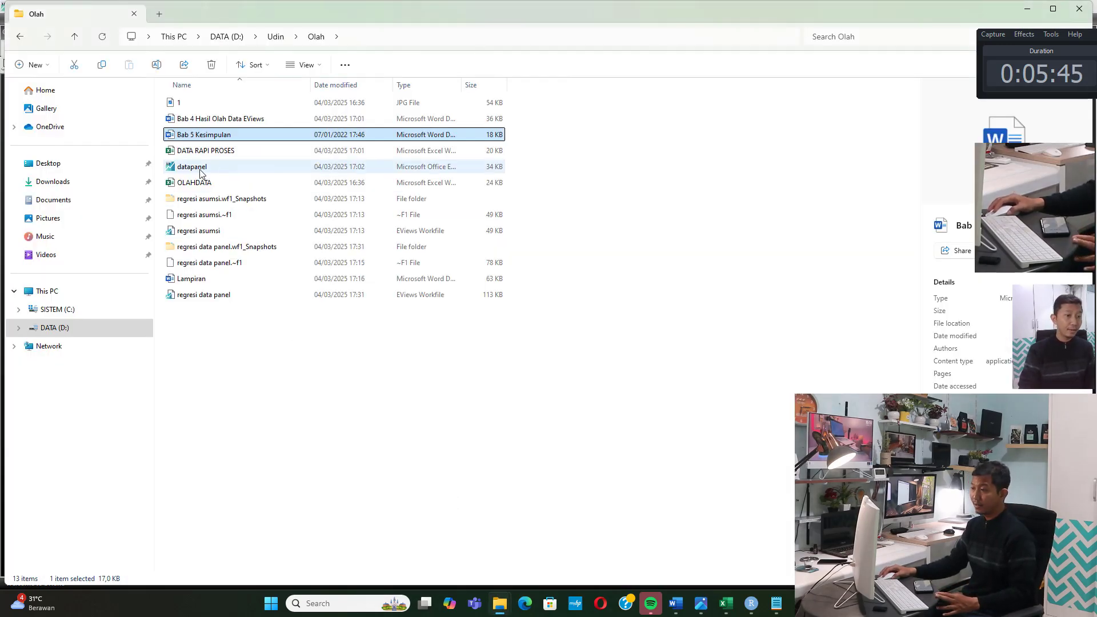
drag(462, 85, 563, 85)
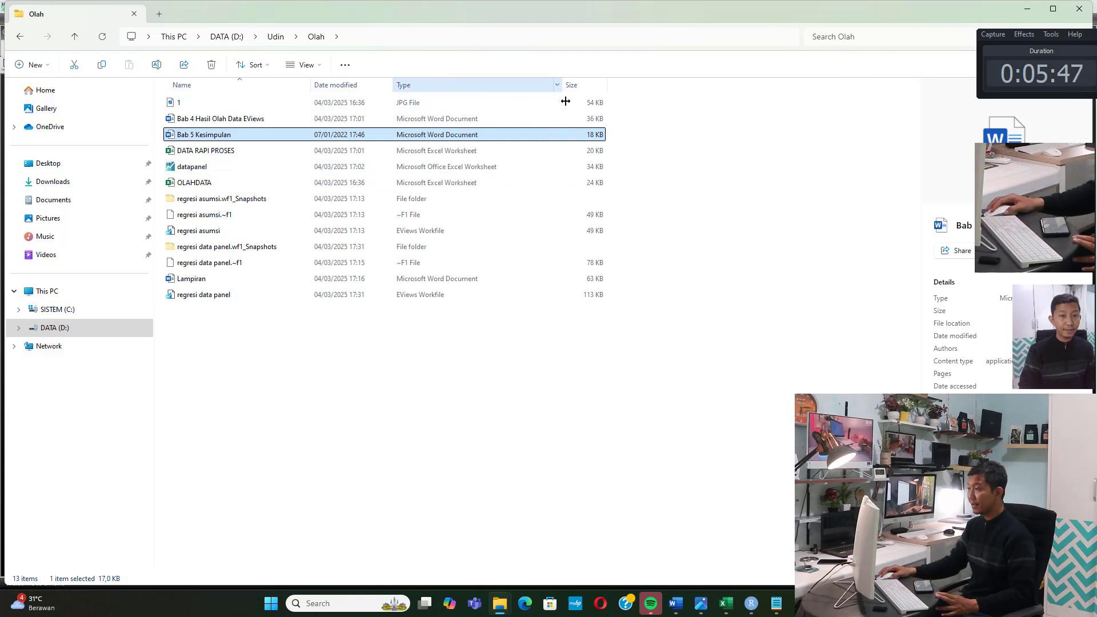
click(336, 168)
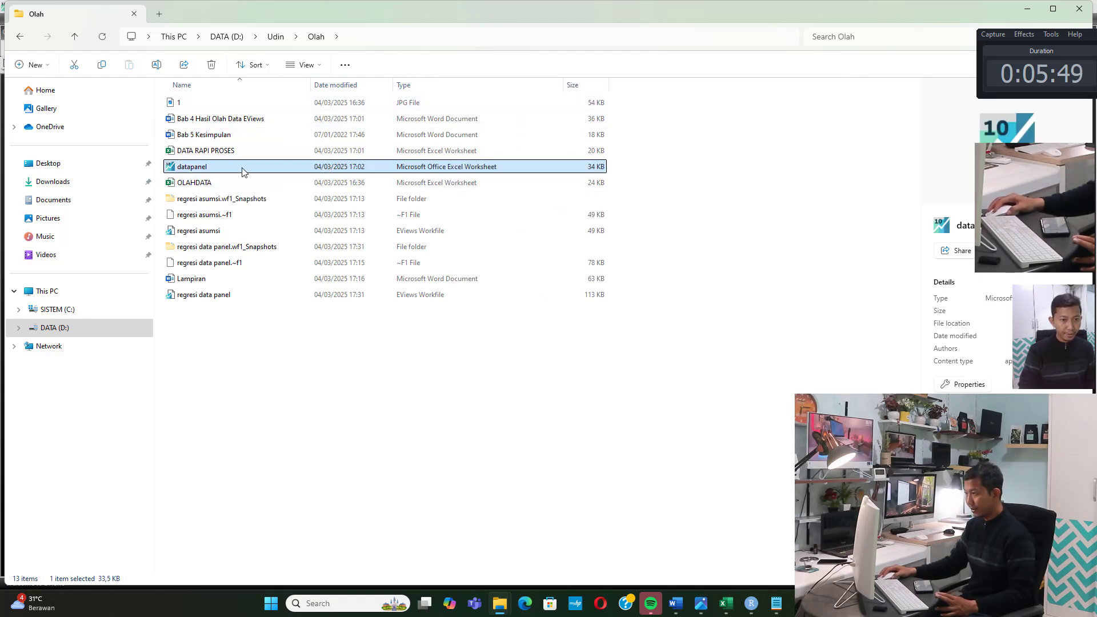
key(ctrl+c)
key(ctrl+v)
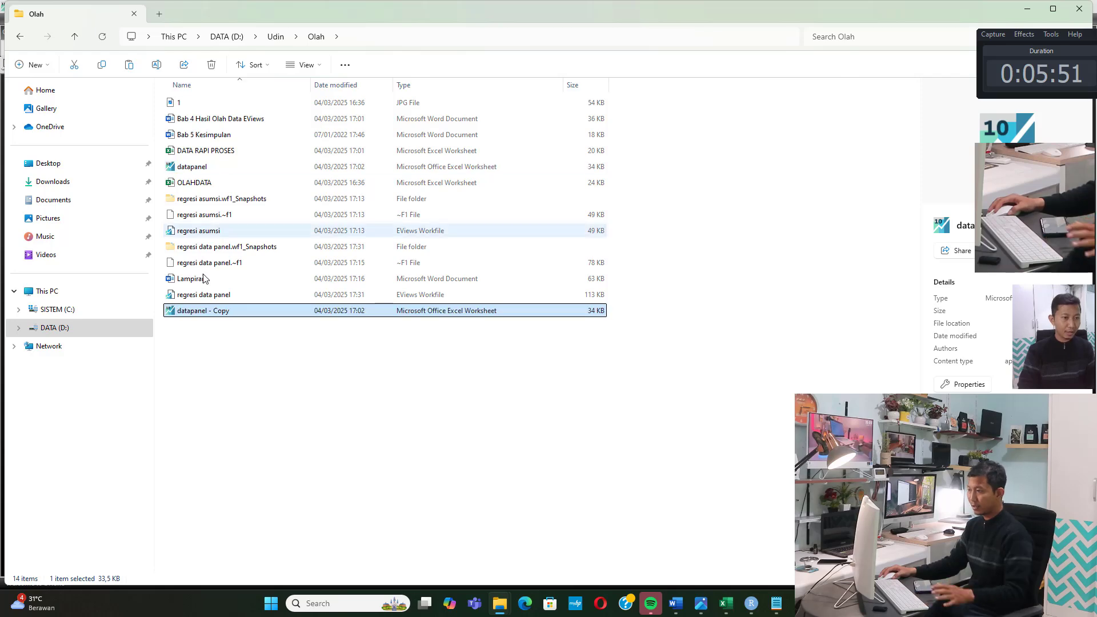
- Open the duplicated datapanel workbook with Excel
right_click(211, 315)
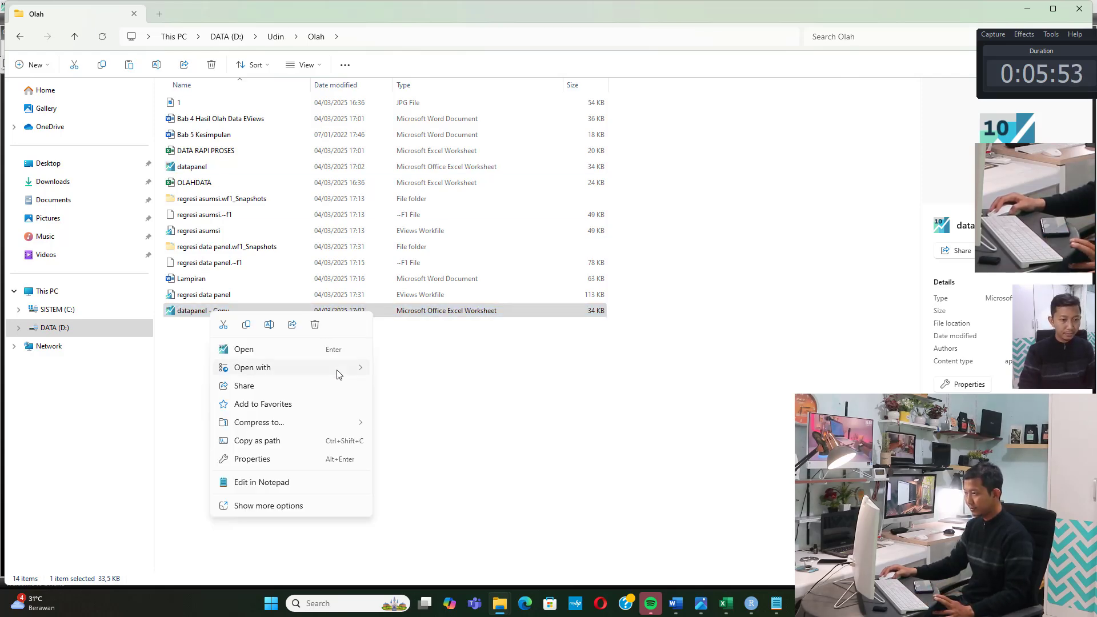
mouse_move(339, 371)
click(413, 388)
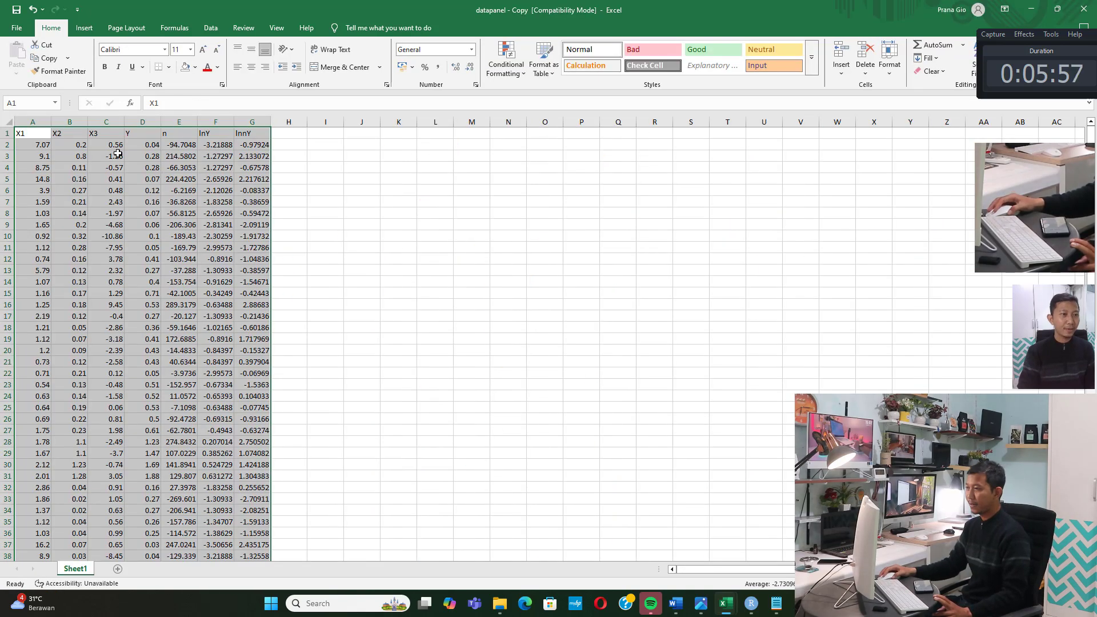
- Review the X1, X2, X3, Y, n, lnY and lnnY columns in Sheet1 of the copied workbook
click(118, 154)
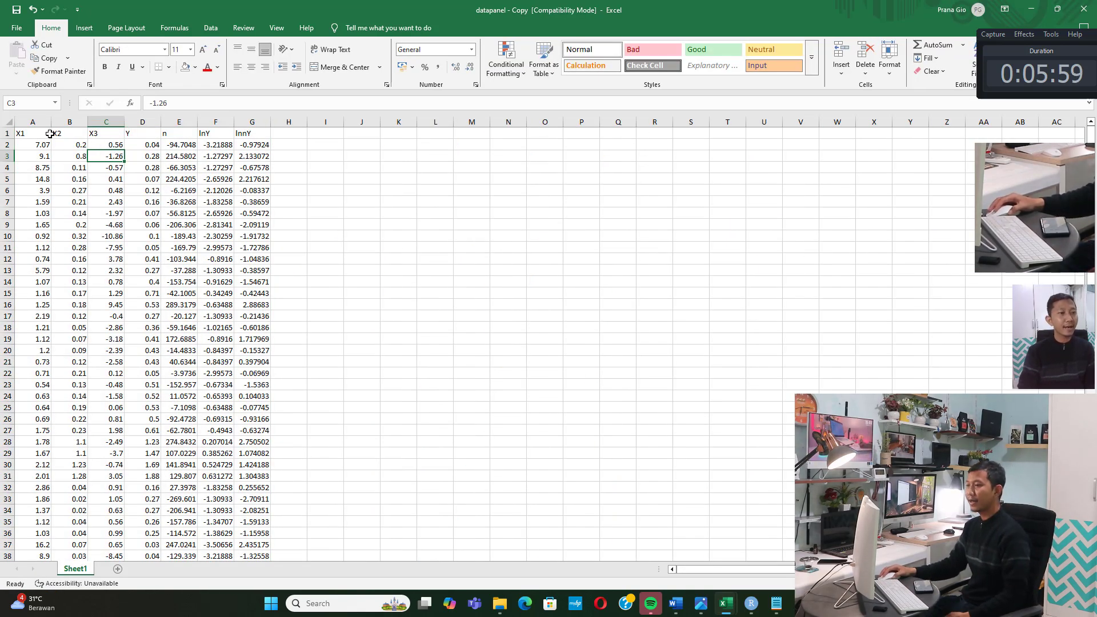
click(67, 132)
key(Right)
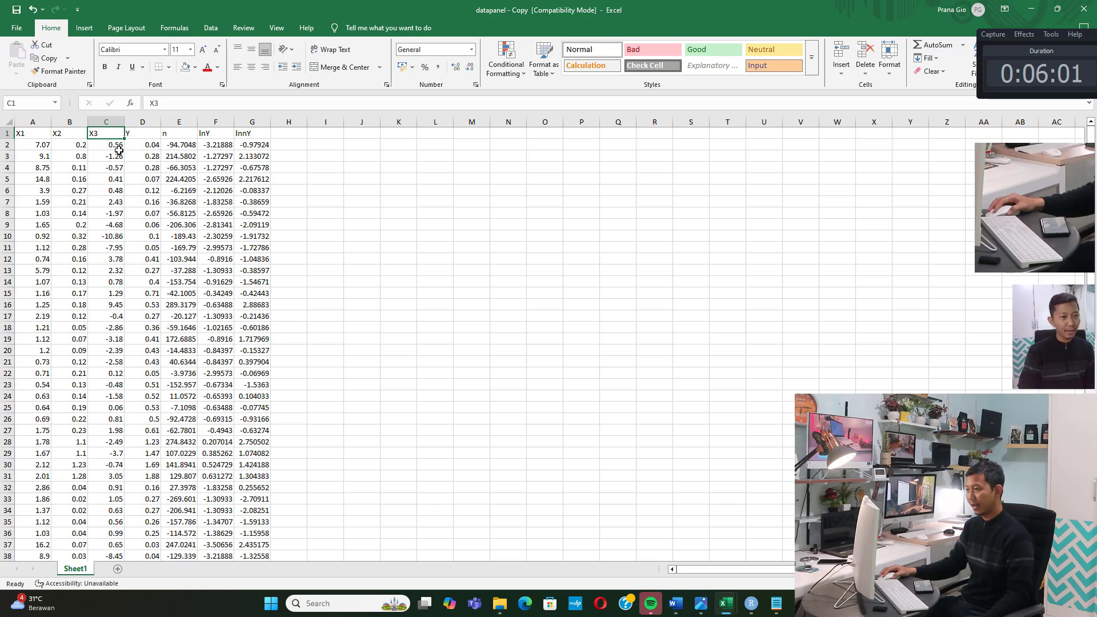
drag(179, 135, 185, 237)
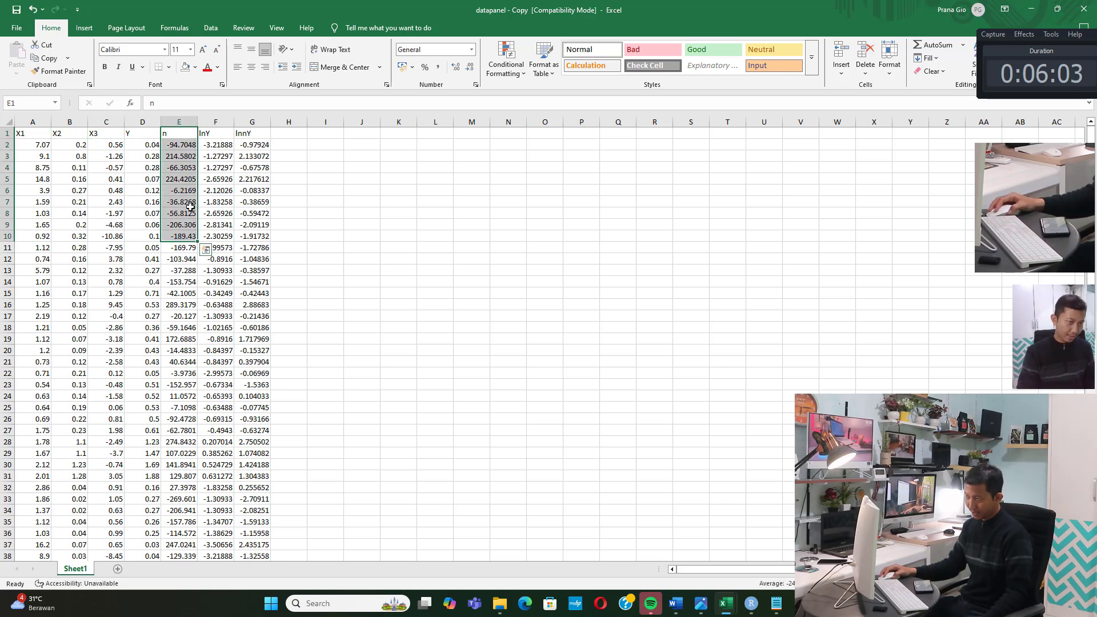
drag(210, 135, 218, 197)
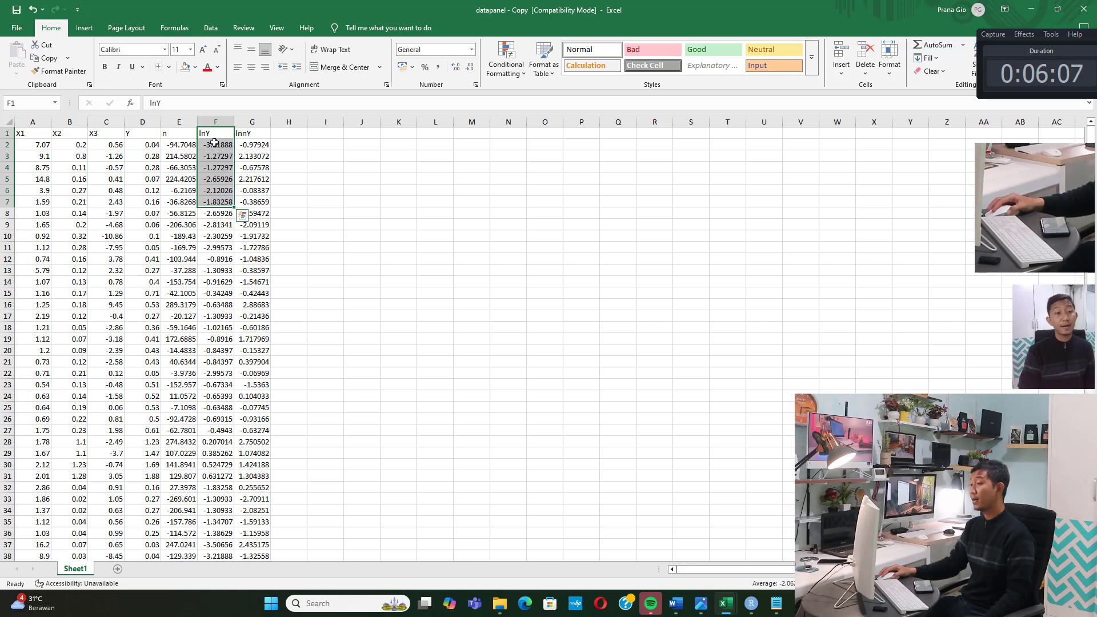
click(143, 142)
mouse_move(259, 133)
mouse_down()
mouse_move(223, 133)
mouse_move(260, 135)
mouse_up()
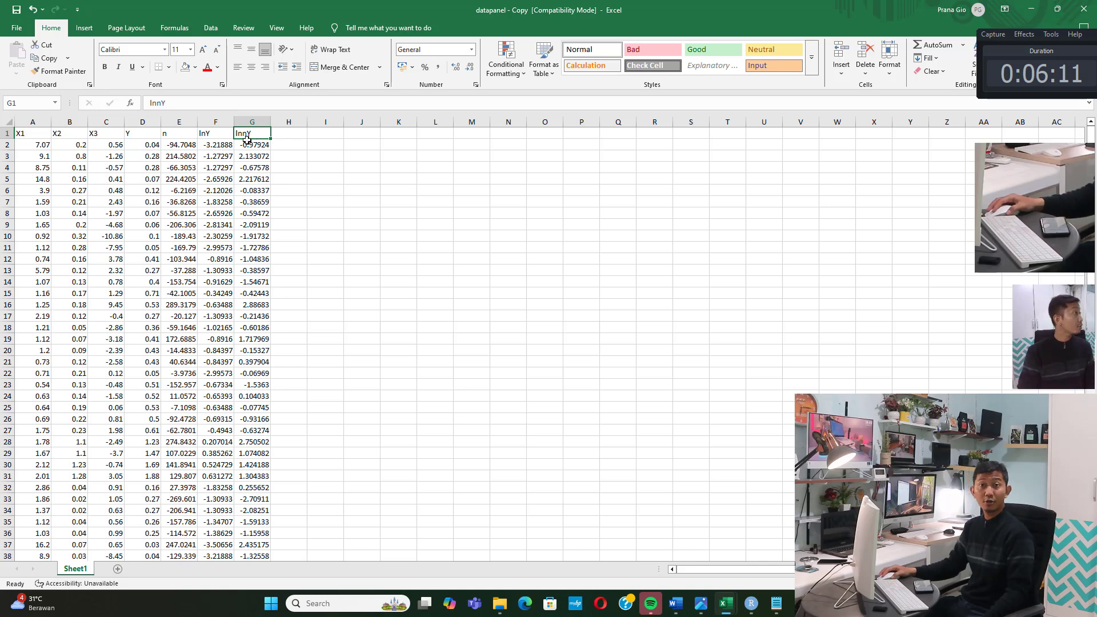
click(243, 170)
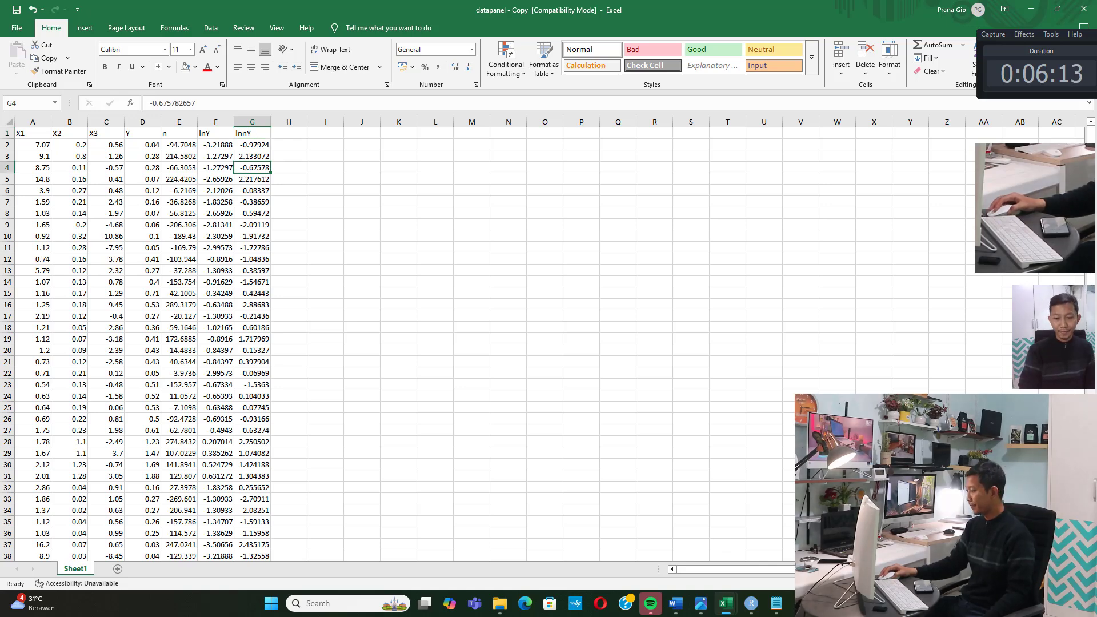
- Switch to EViews, create an Unstructured / Undated workfile with 75 observations and maximize its window
key(alt+Tab)
key(alt+Tab)
click(10, 19)
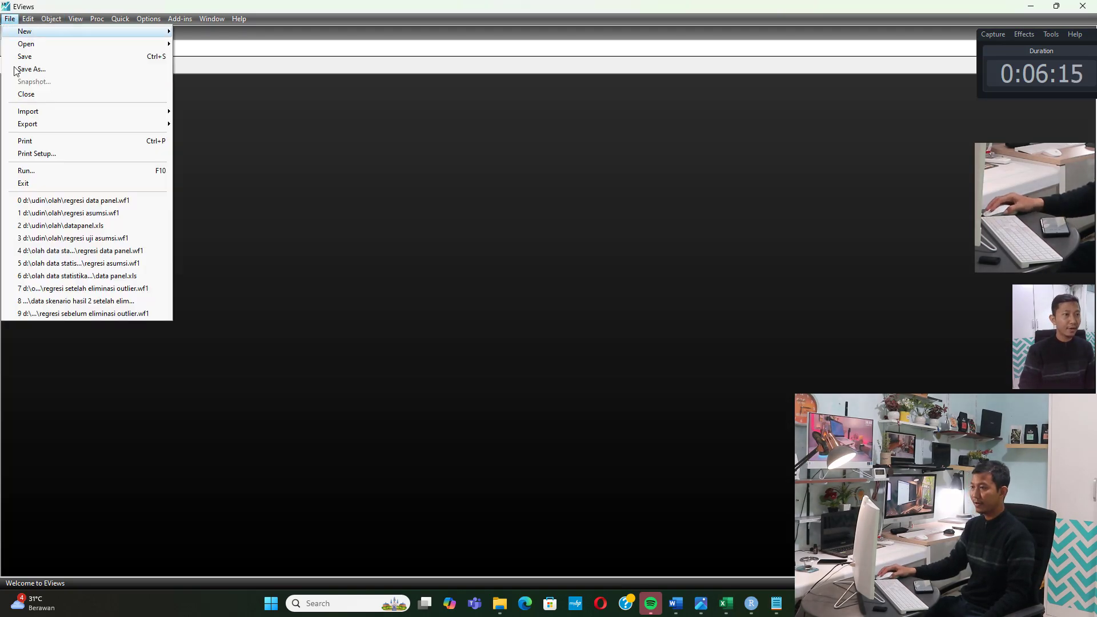
click(191, 31)
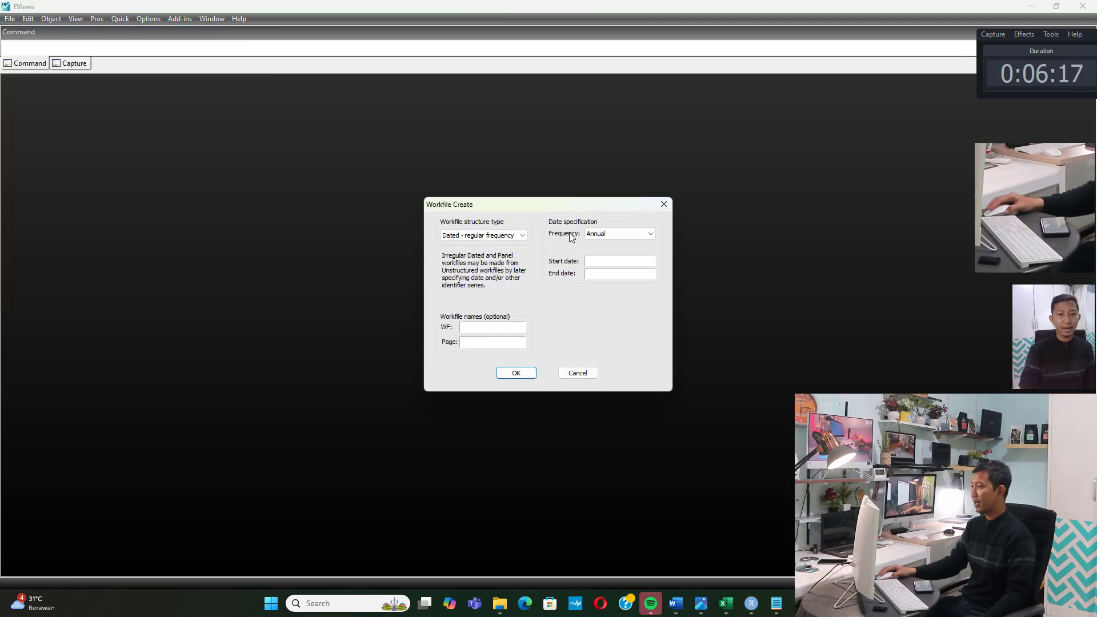
click(496, 235)
click(491, 246)
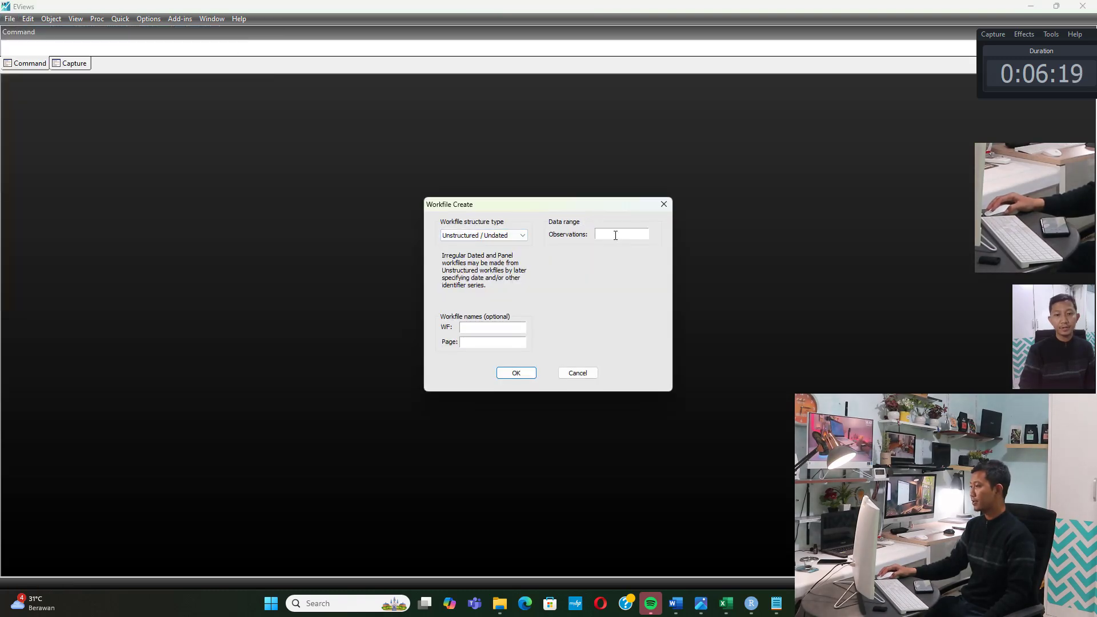
click(615, 233)
text(75)
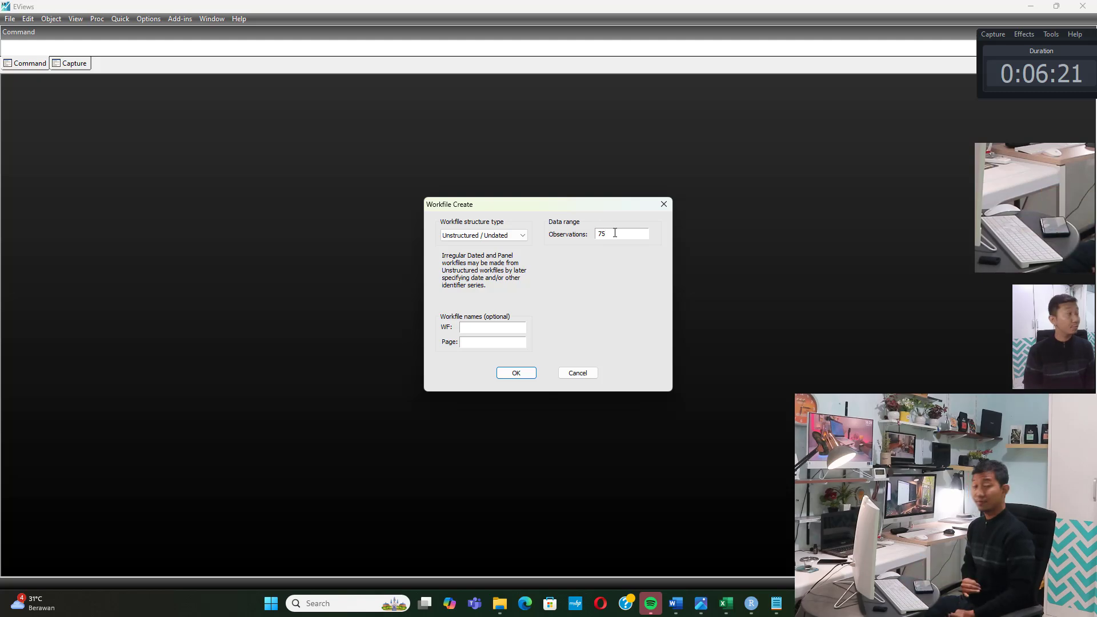
key(Return)
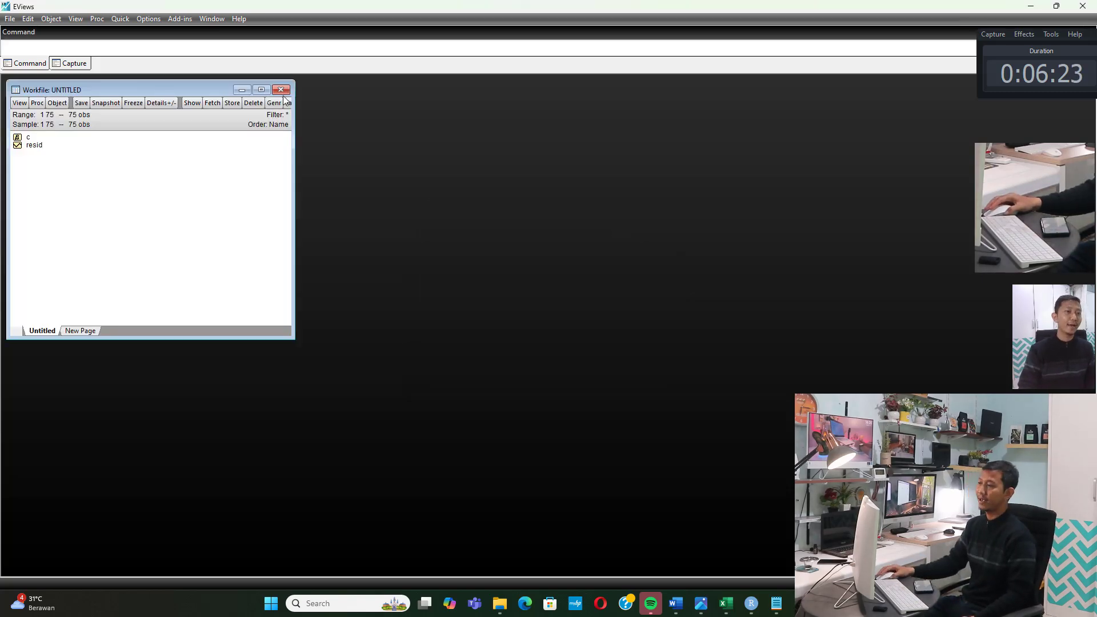
click(262, 90)
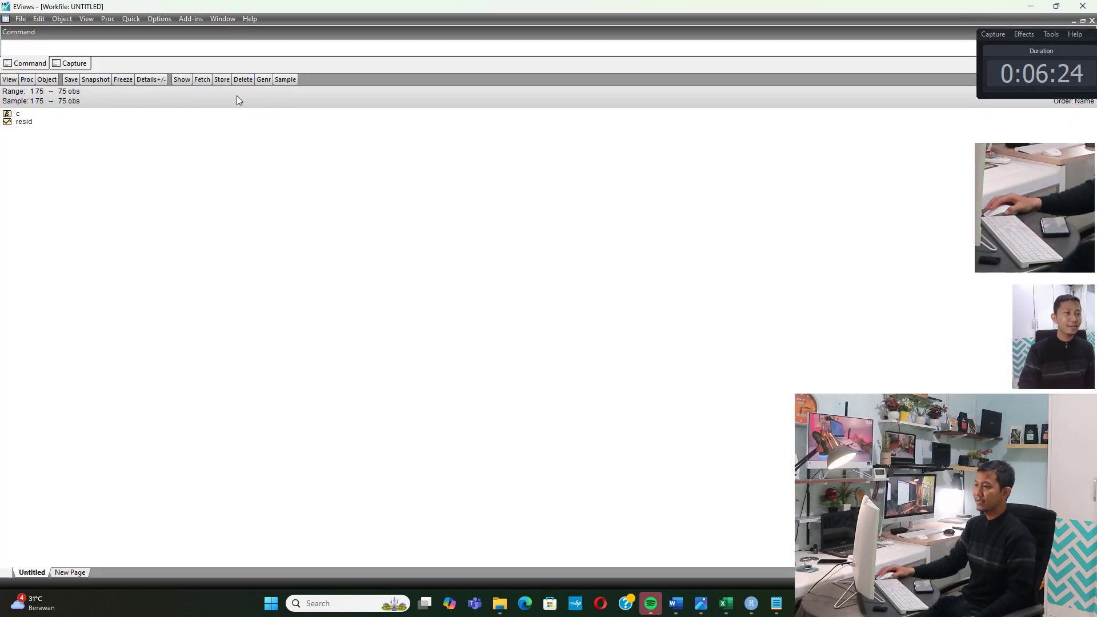
- Import datapanel from D:\Udin\Olah with the default Sheet1 range, without linking the series to the external source
click(21, 19)
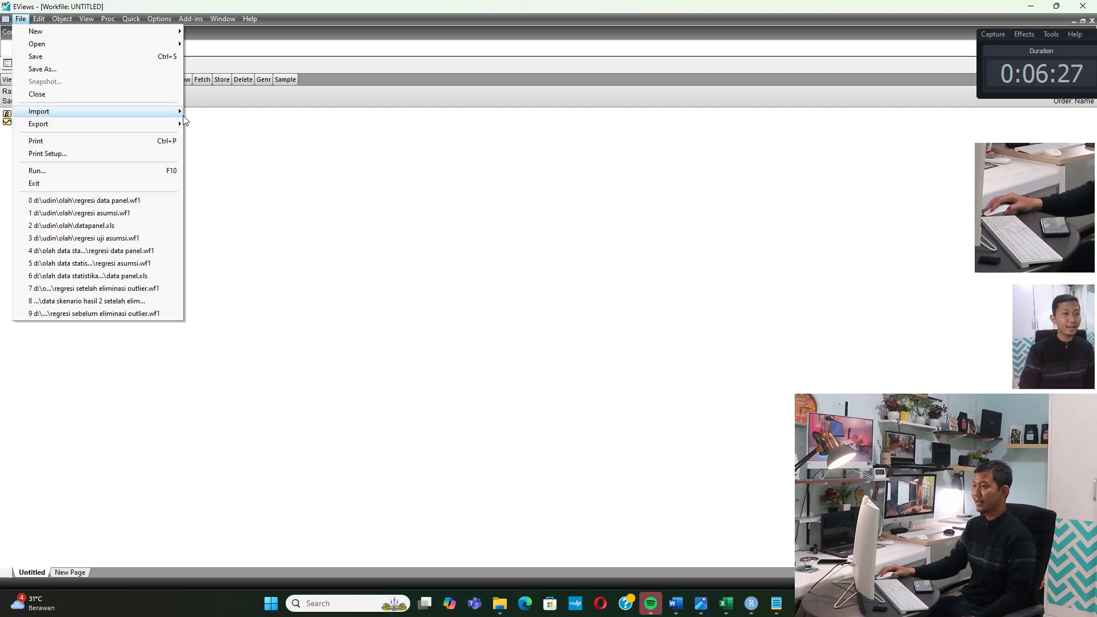
click(220, 111)
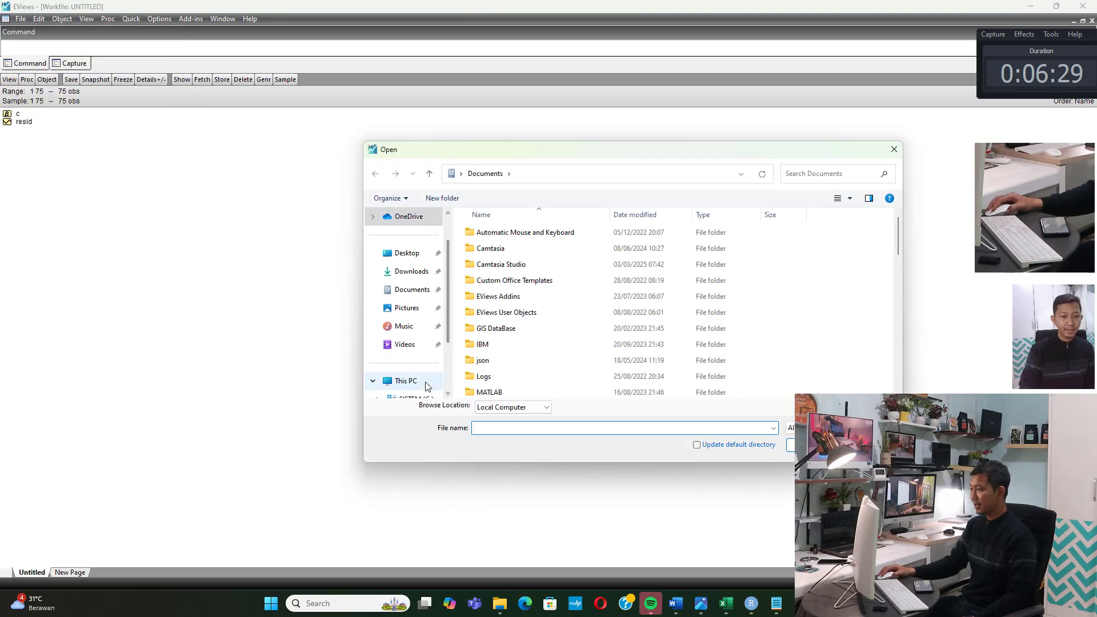
scroll(426, 387, down, 2)
click(412, 345)
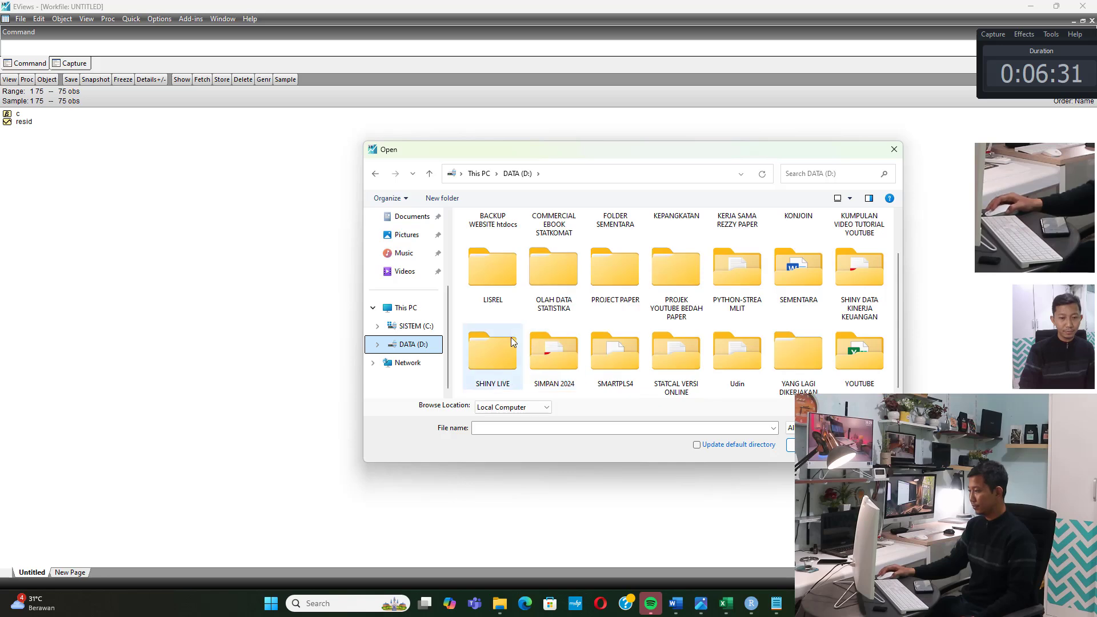
double_click(718, 359)
click(510, 249)
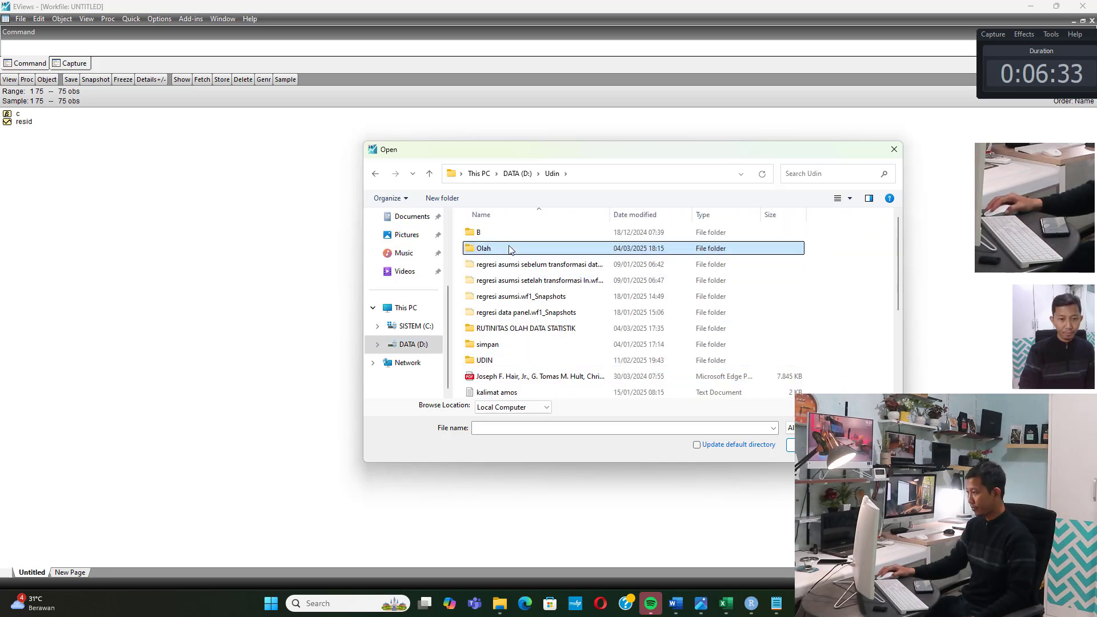
double_click(510, 250)
double_click(510, 339)
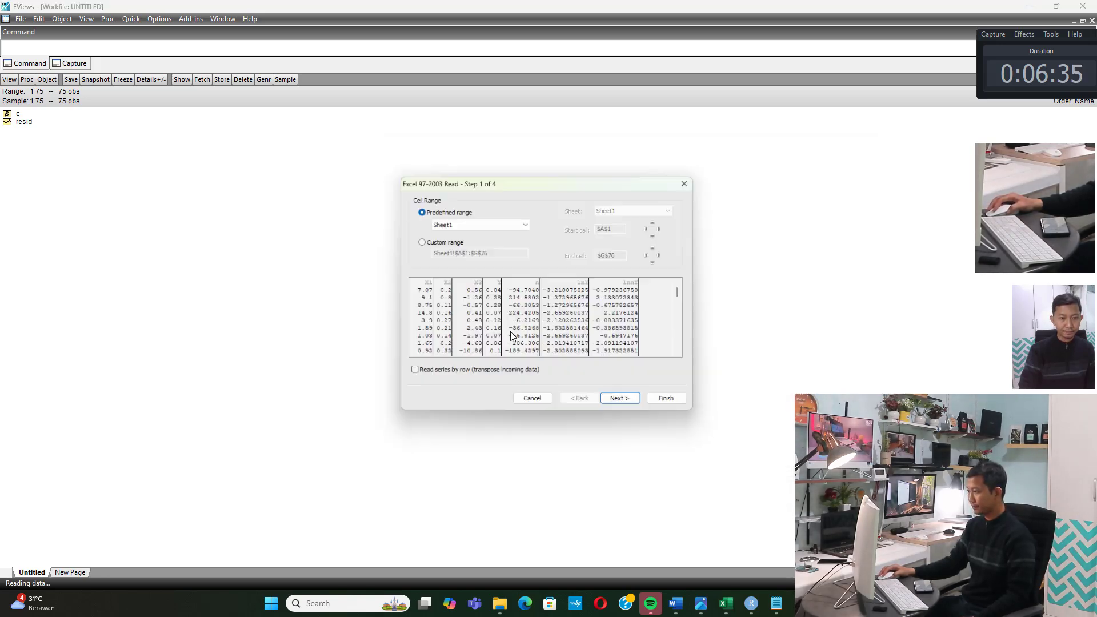
click(660, 397)
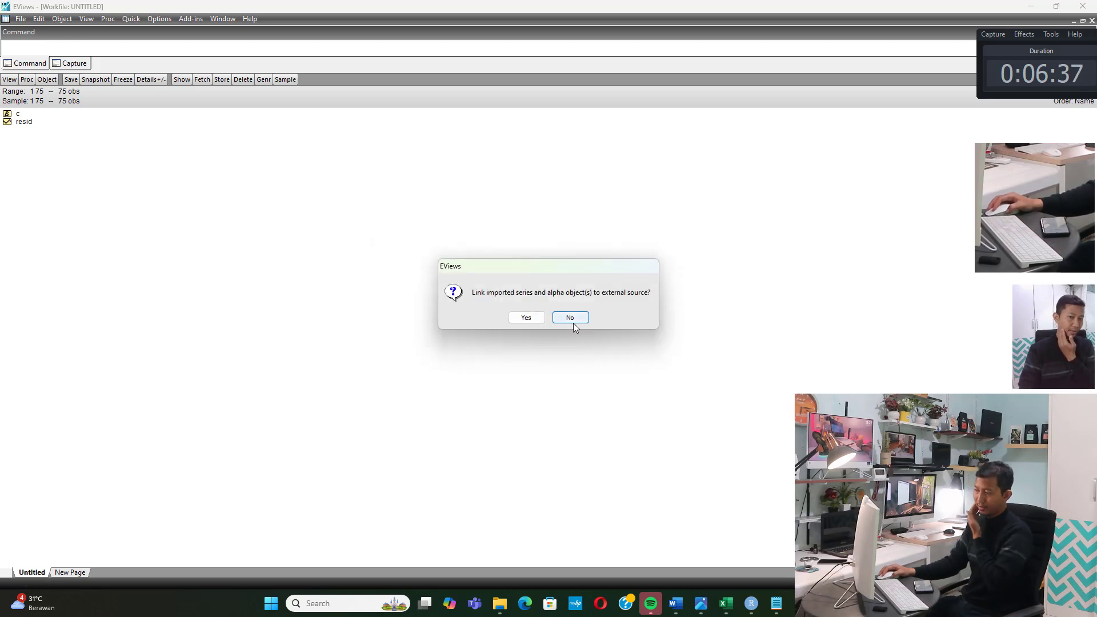
click(571, 319)
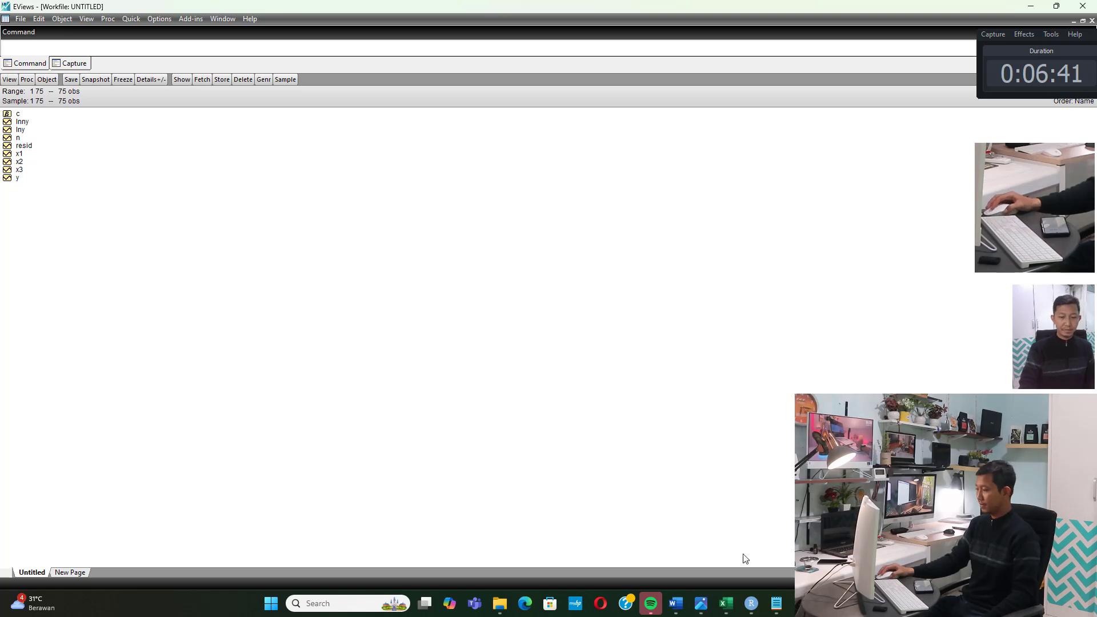
- Compare the X1 values in the Excel copy with the imported x1 series in EViews, closing the series view when done
mouse_move(725, 603)
click(762, 531)
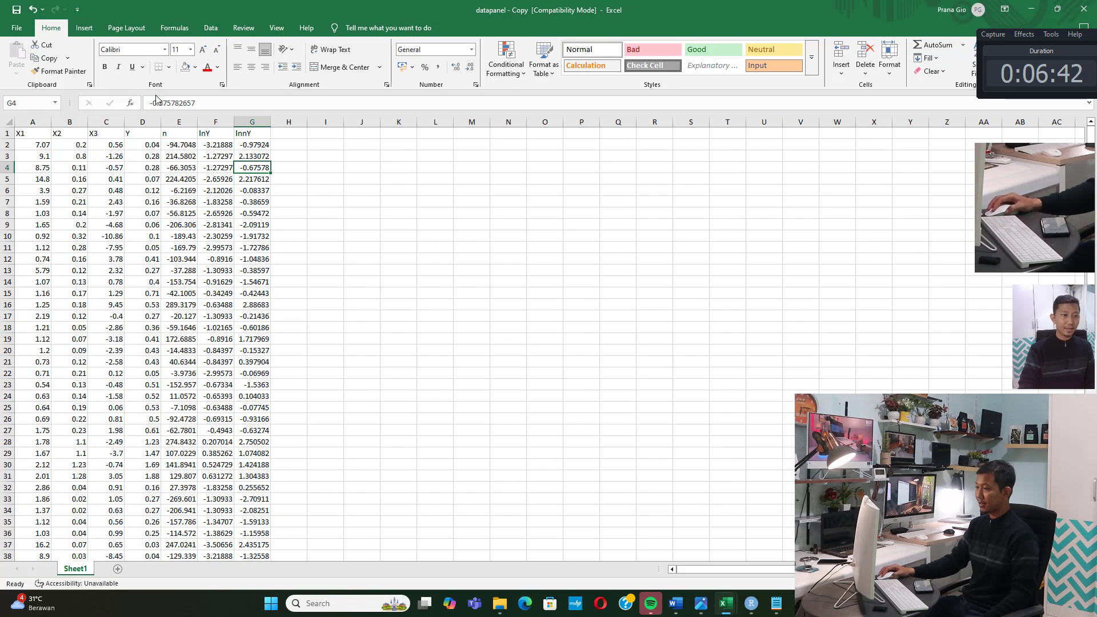
click(40, 148)
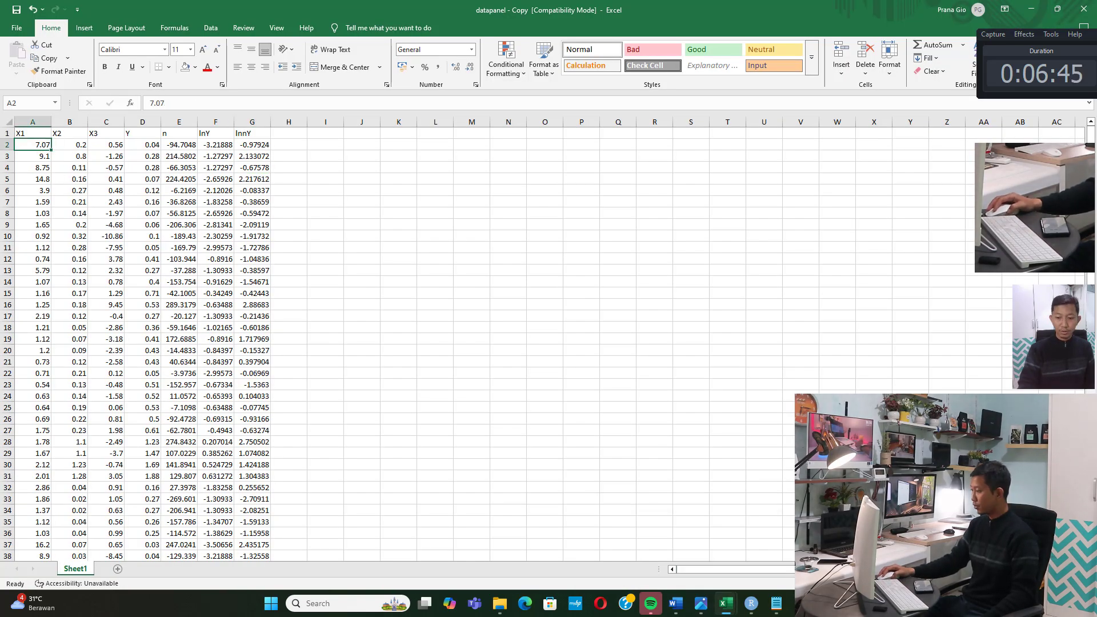
key(alt+Tab)
double_click(19, 154)
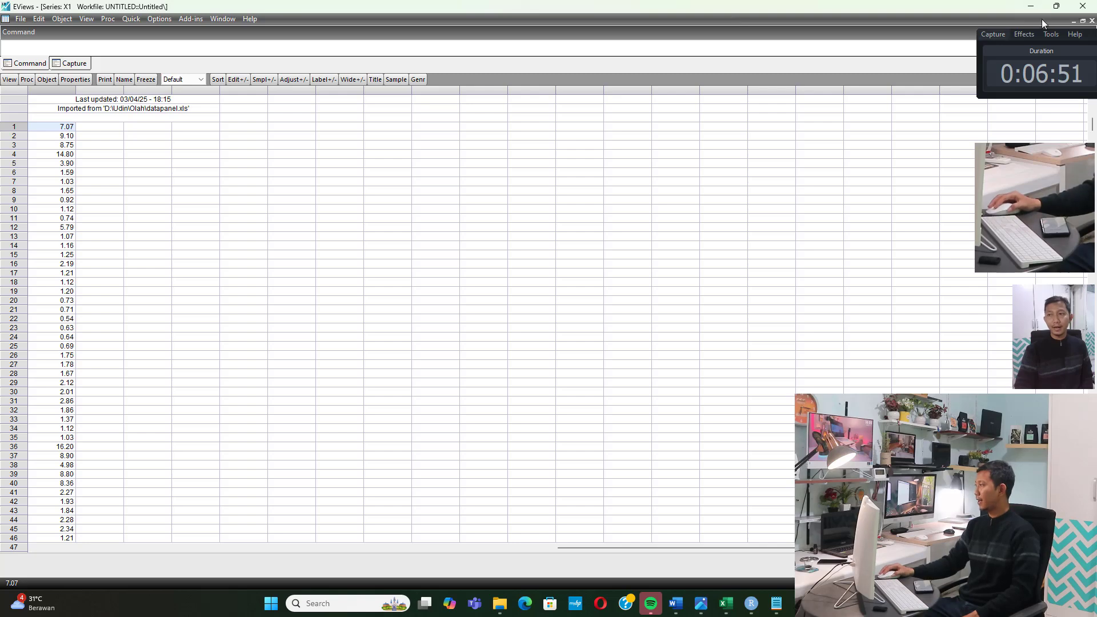
click(1091, 21)
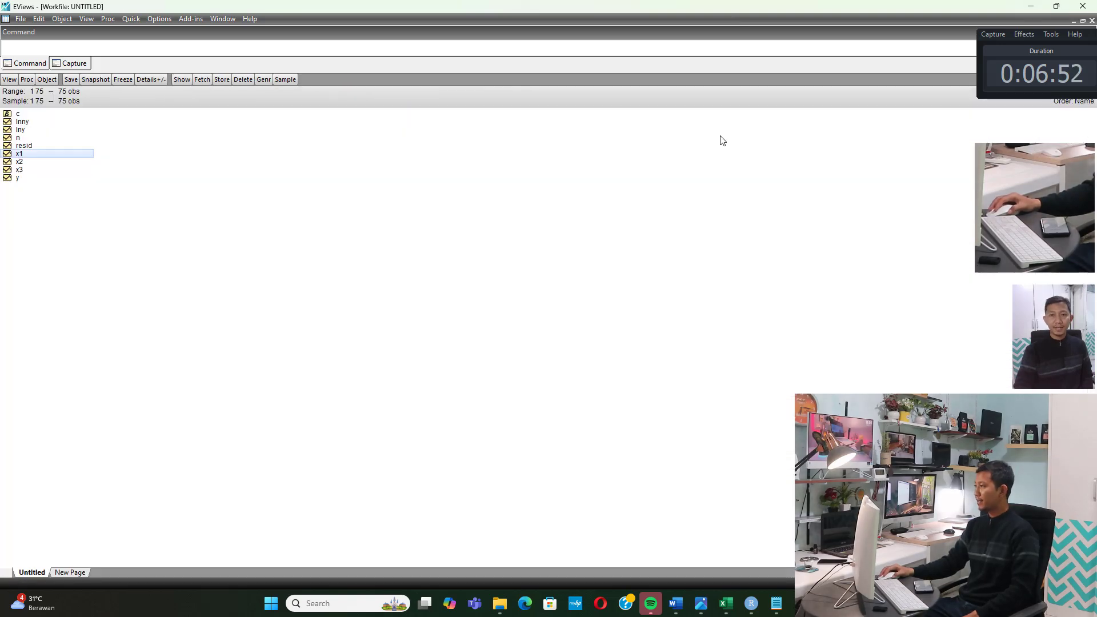
- Switch to the text notes and the Lampiran document in Word to review the normality test of X1, X2, X3 on Y before transformation
click(775, 597)
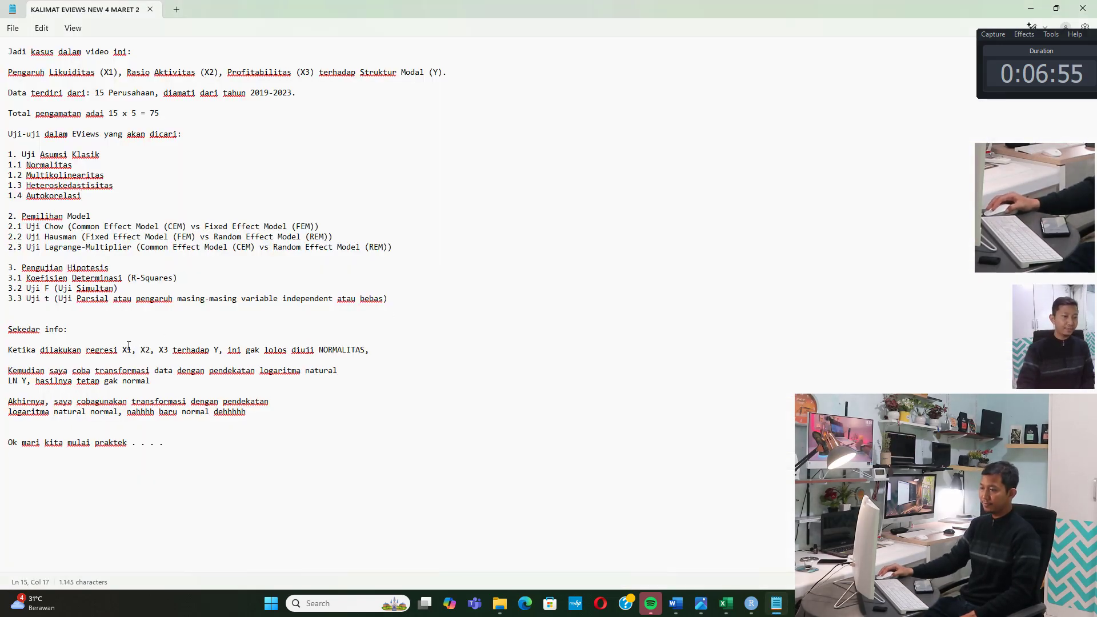
drag(126, 350, 224, 350)
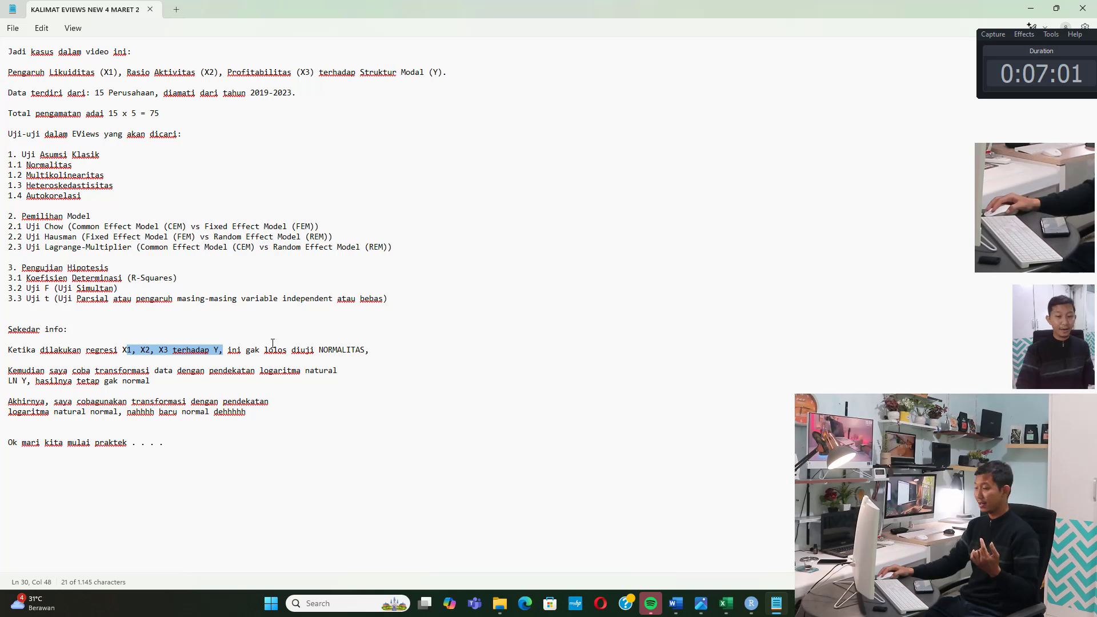
mouse_move(683, 603)
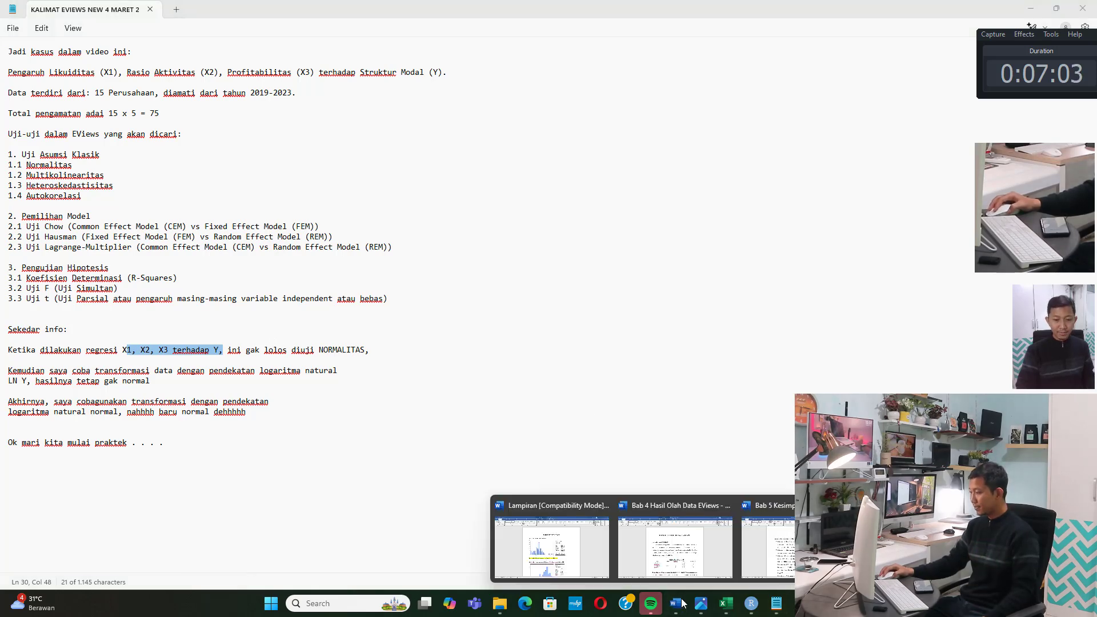
click(551, 540)
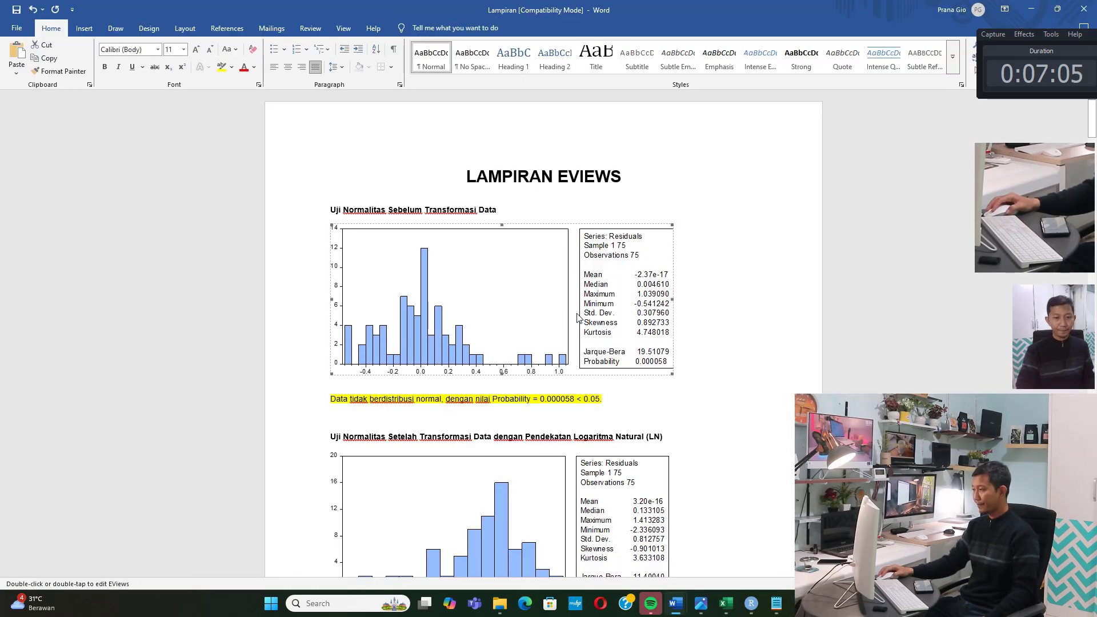
- Switch to EViews and estimate a least squares equation with y as dependent variable and x1, x2, x3 and c as regressors
mouse_move(823, 604)
click(821, 543)
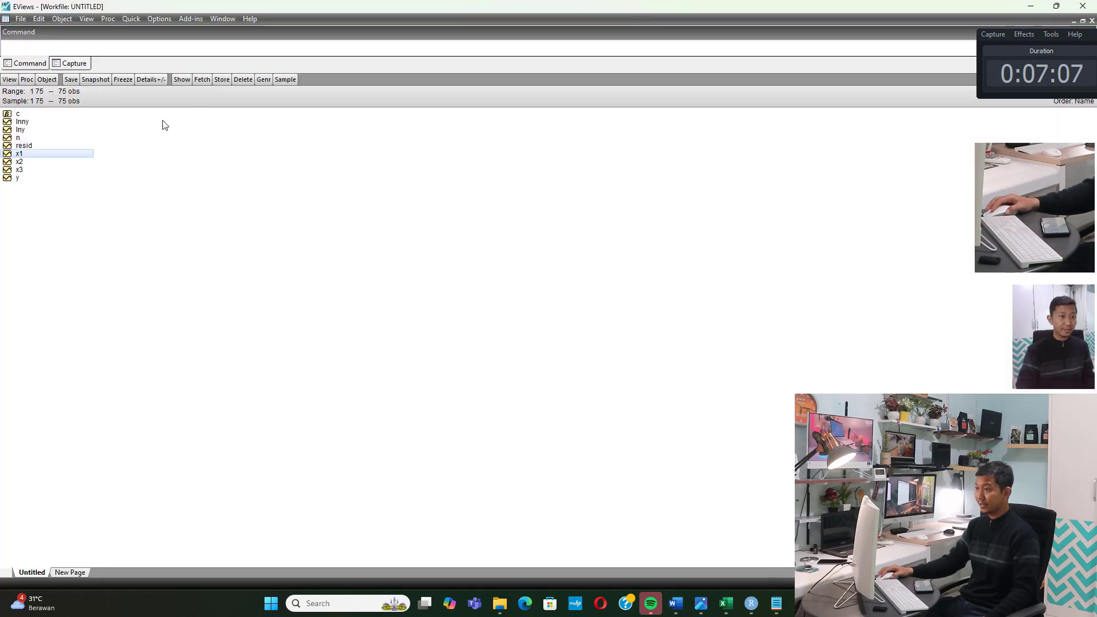
click(29, 180)
ctrl+click(26, 155)
ctrl+click(26, 162)
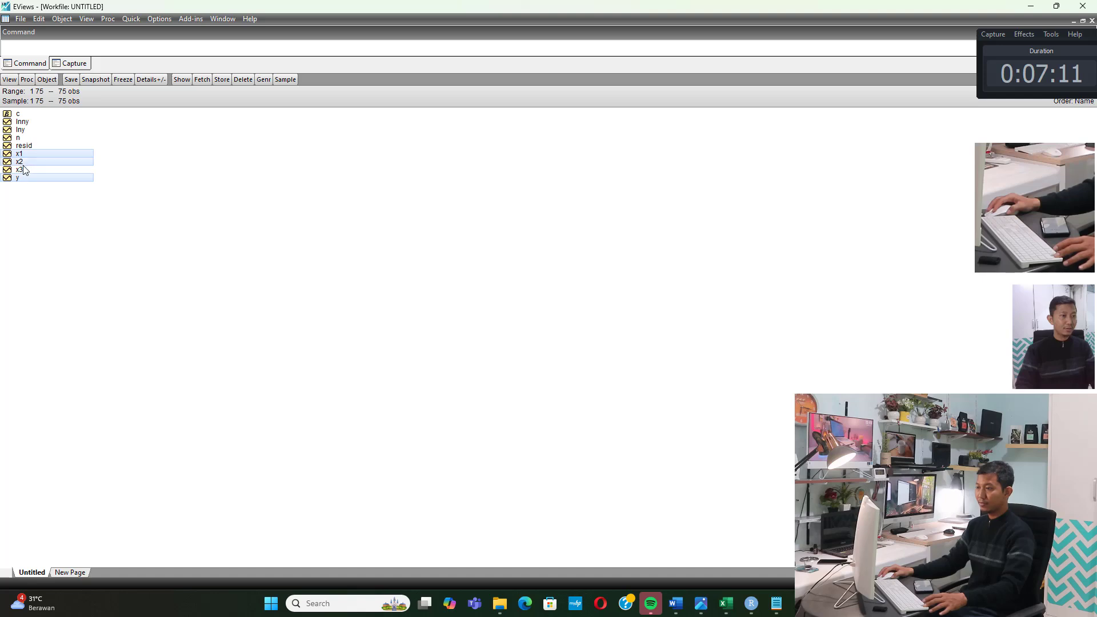
ctrl+click(26, 170)
right_click(25, 176)
mouse_move(86, 170)
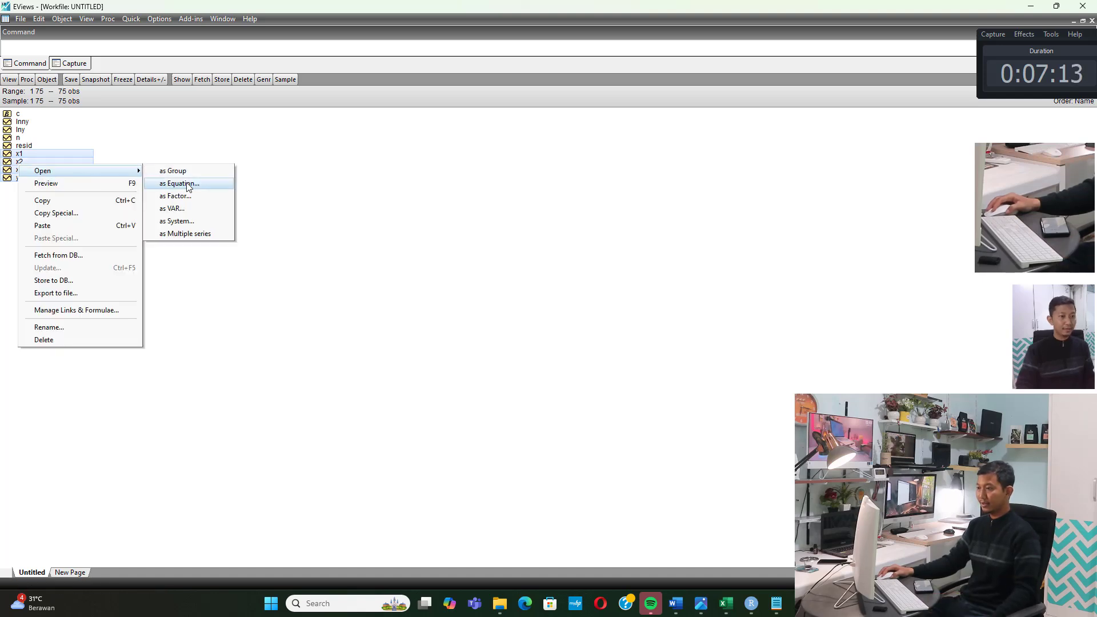
click(189, 182)
click(607, 403)
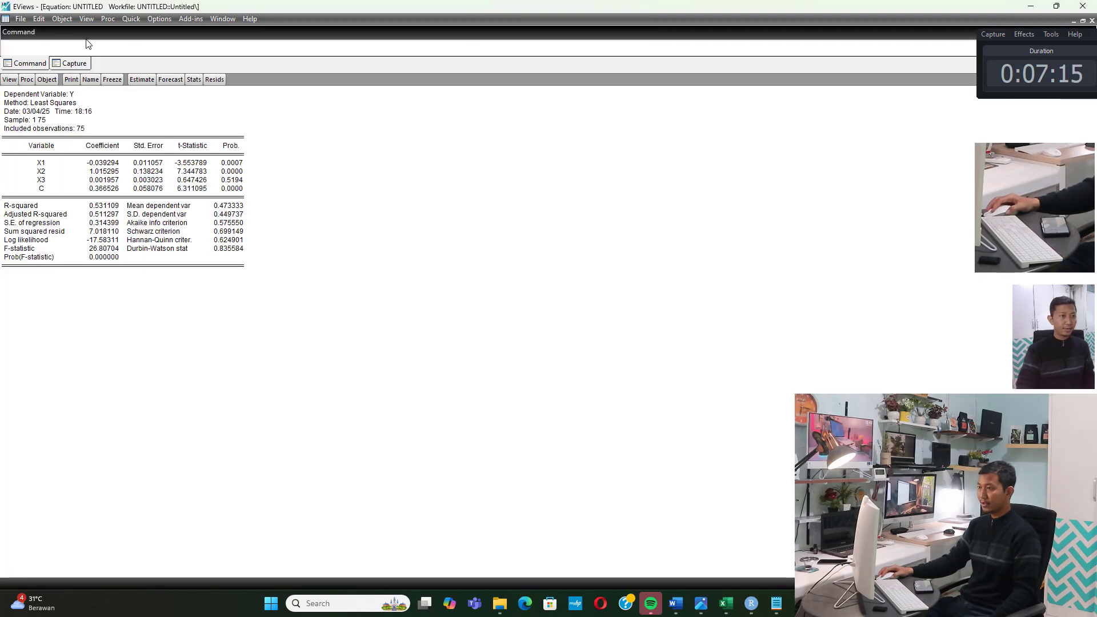
- Run the residual histogram normality test on the equation for y
click(86, 21)
mouse_move(159, 124)
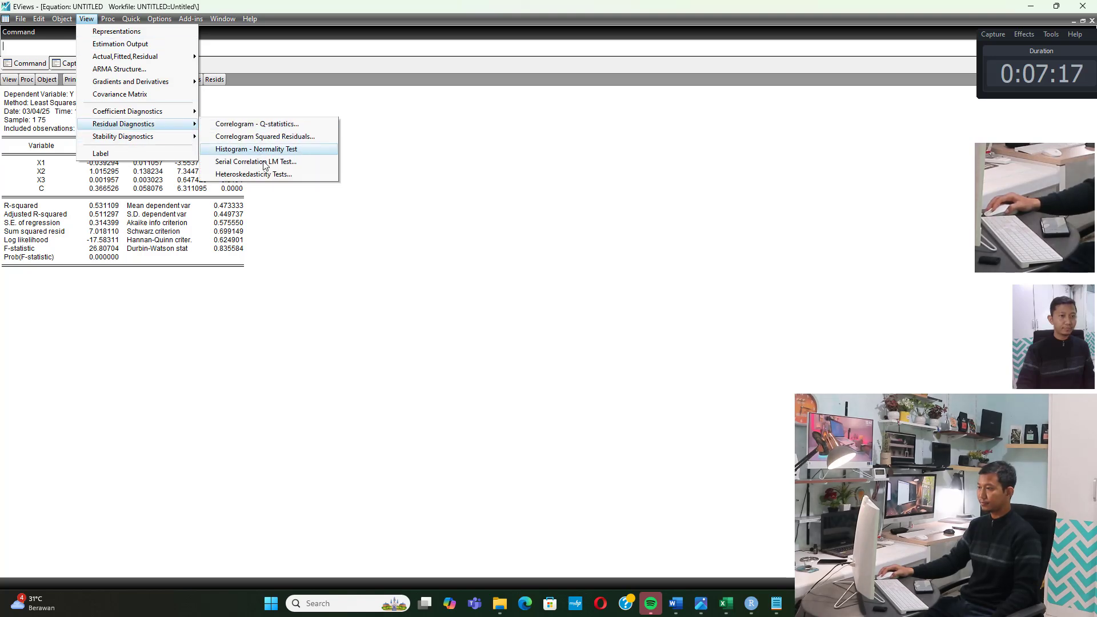
click(279, 153)
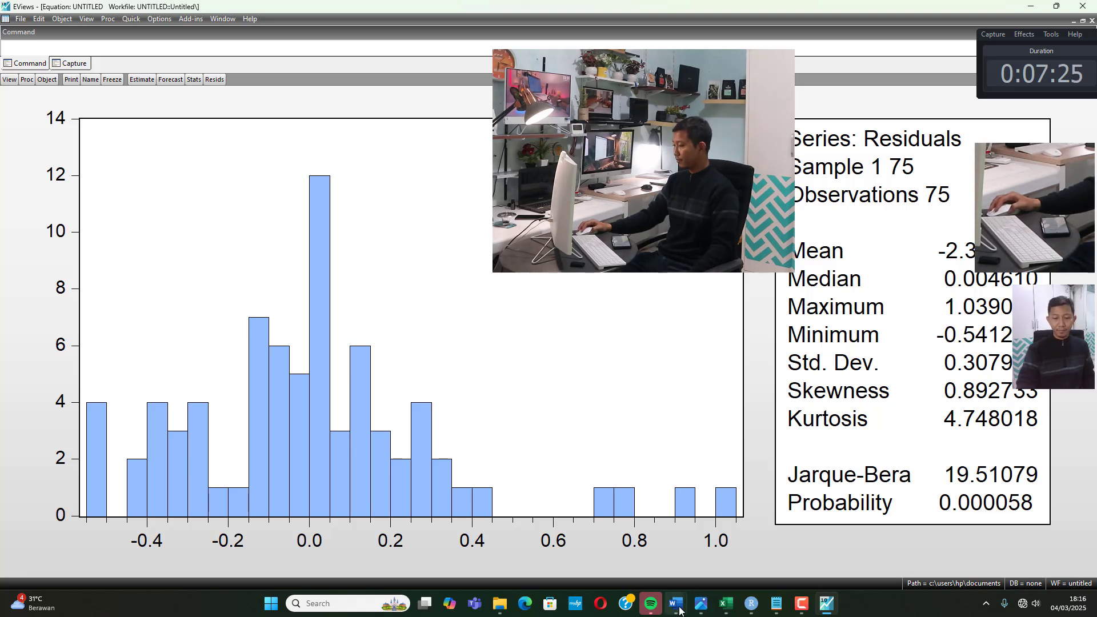
- Compare the test of y with the Lampiran document in Word, and read the notes on the natural logarithm (LN Y) transformation
mouse_move(675, 598)
click(551, 542)
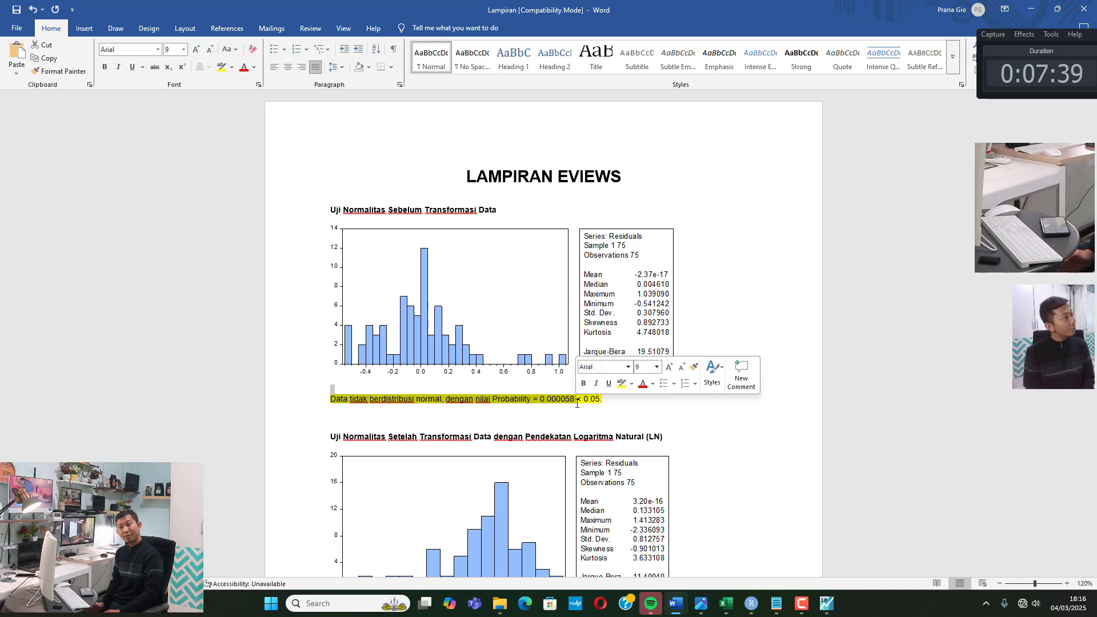
click(776, 603)
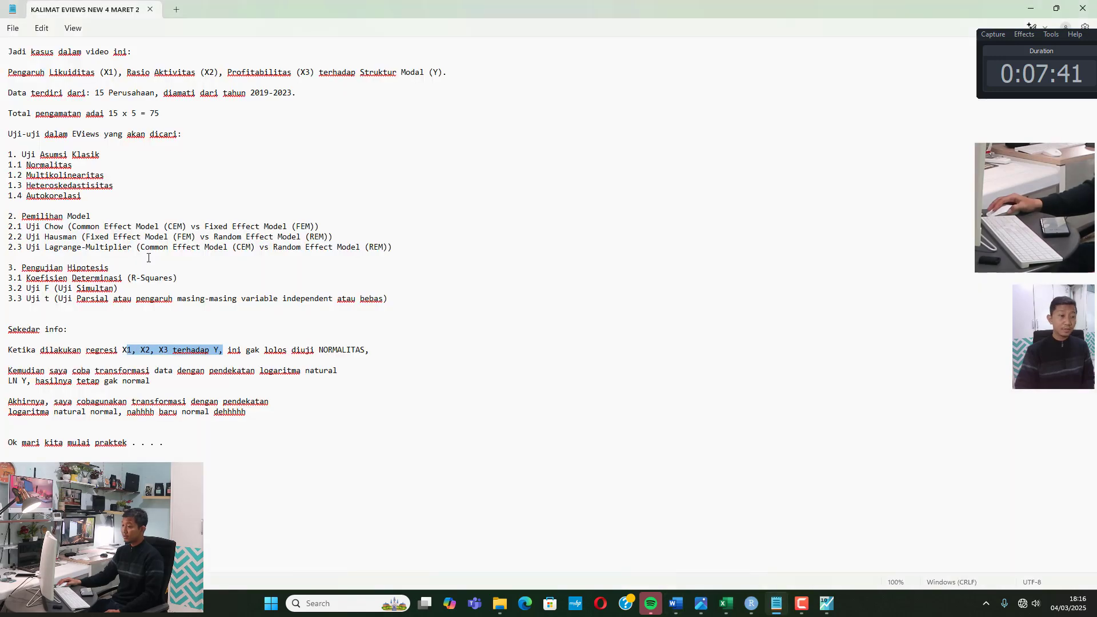
click(57, 216)
drag(63, 268, 87, 273)
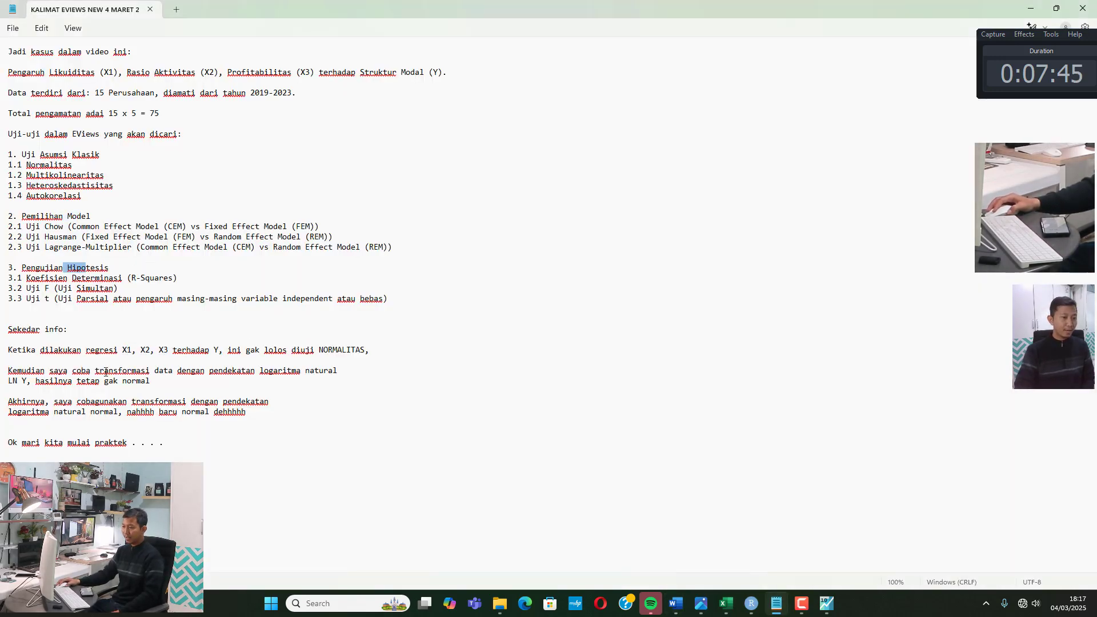
drag(36, 372, 106, 385)
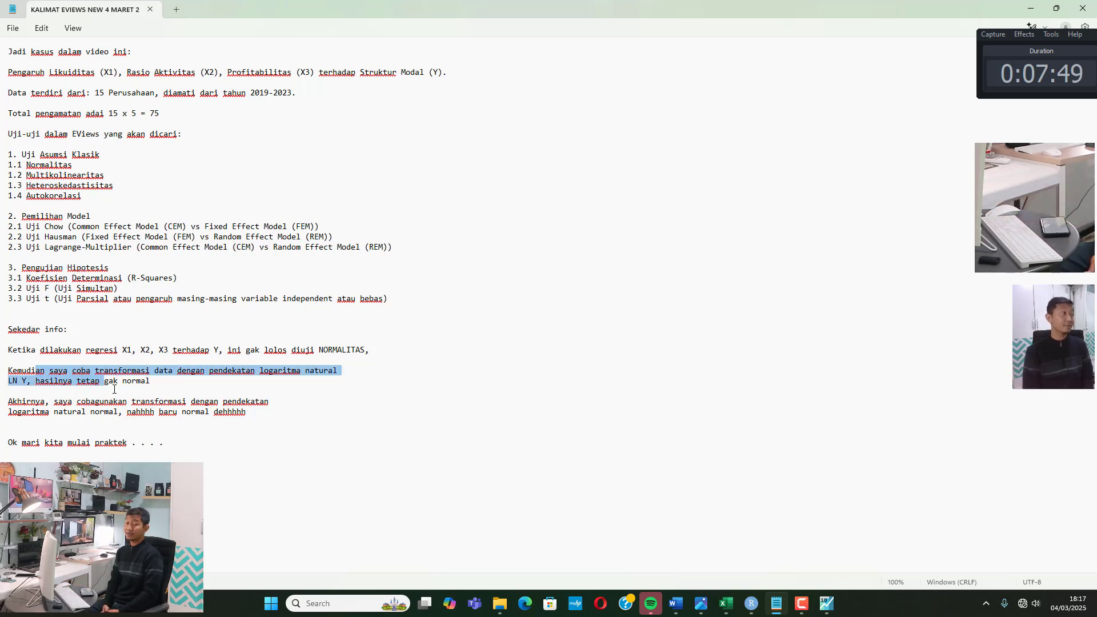
- Switch to EViews and re-estimate the least squares equation with lny as the dependent variable, keeping the regressors x1, x2, x3 and c
click(826, 602)
click(142, 79)
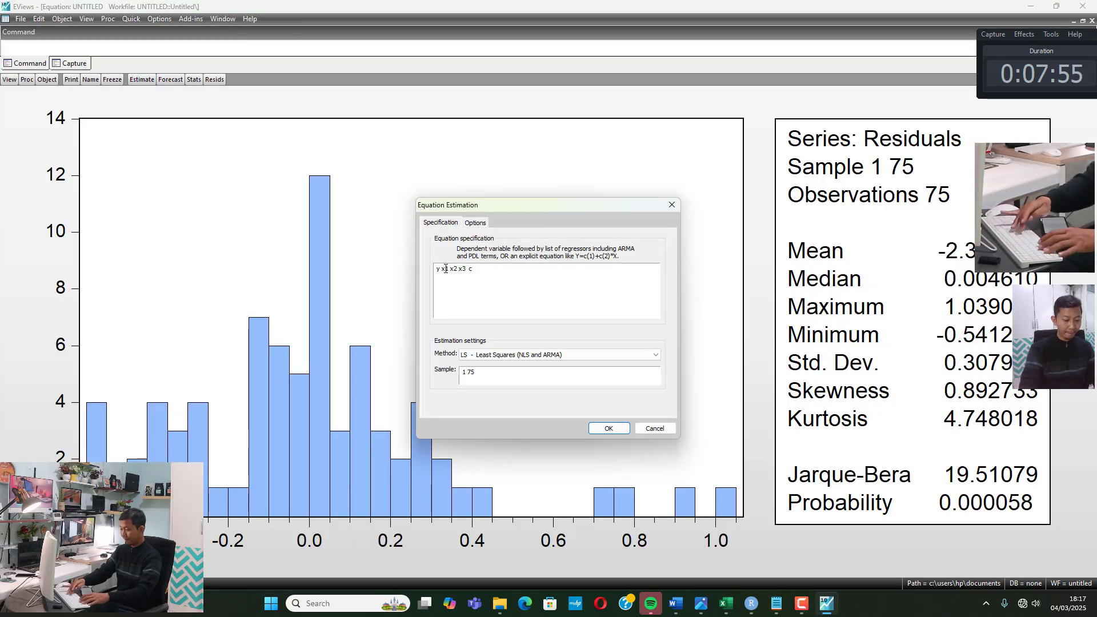
text(ln)
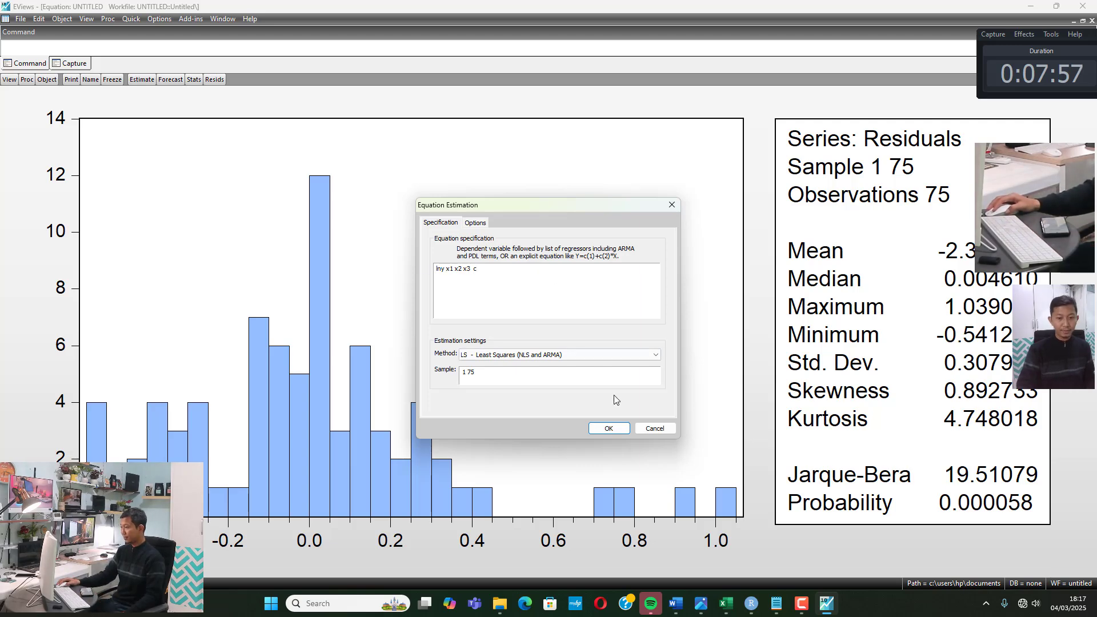
click(609, 429)
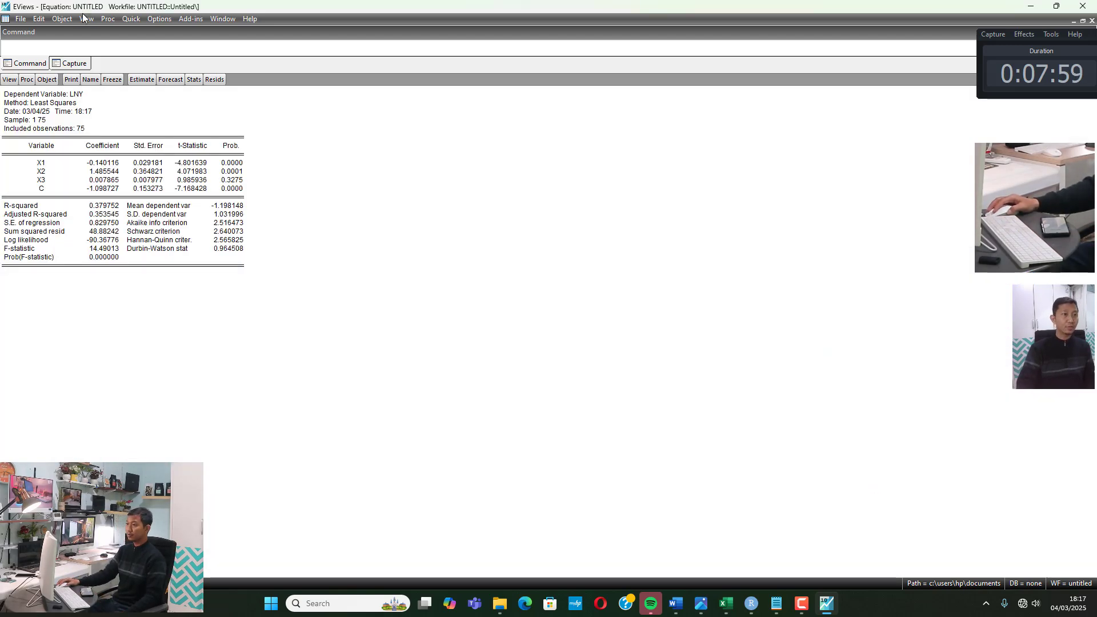
- Run the residual histogram normality test on the equation for lny
click(86, 19)
mouse_move(168, 124)
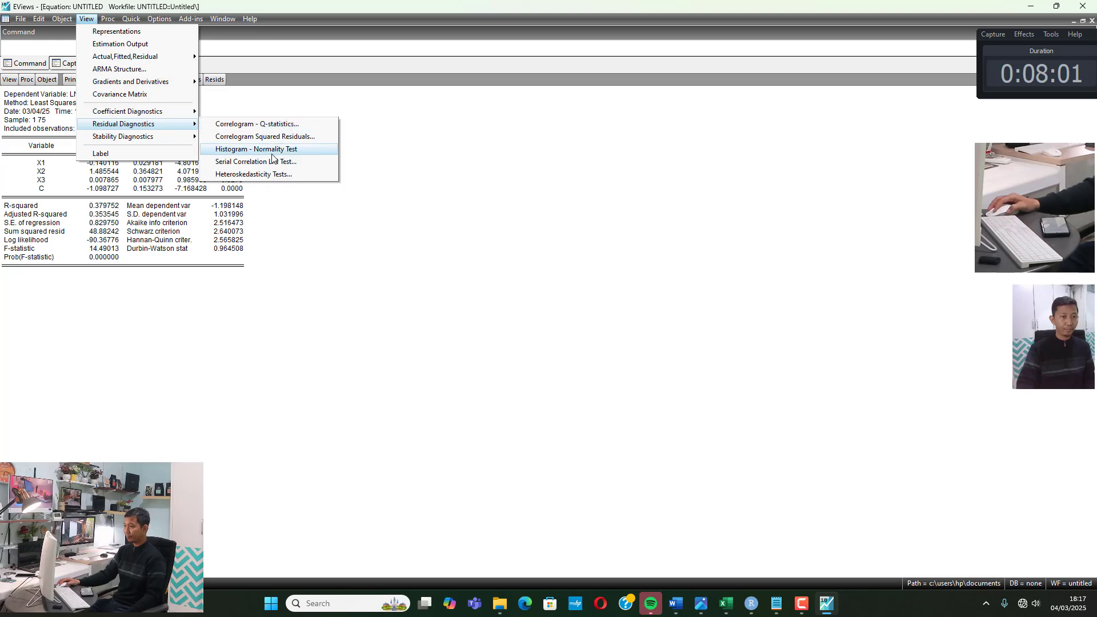
click(278, 150)
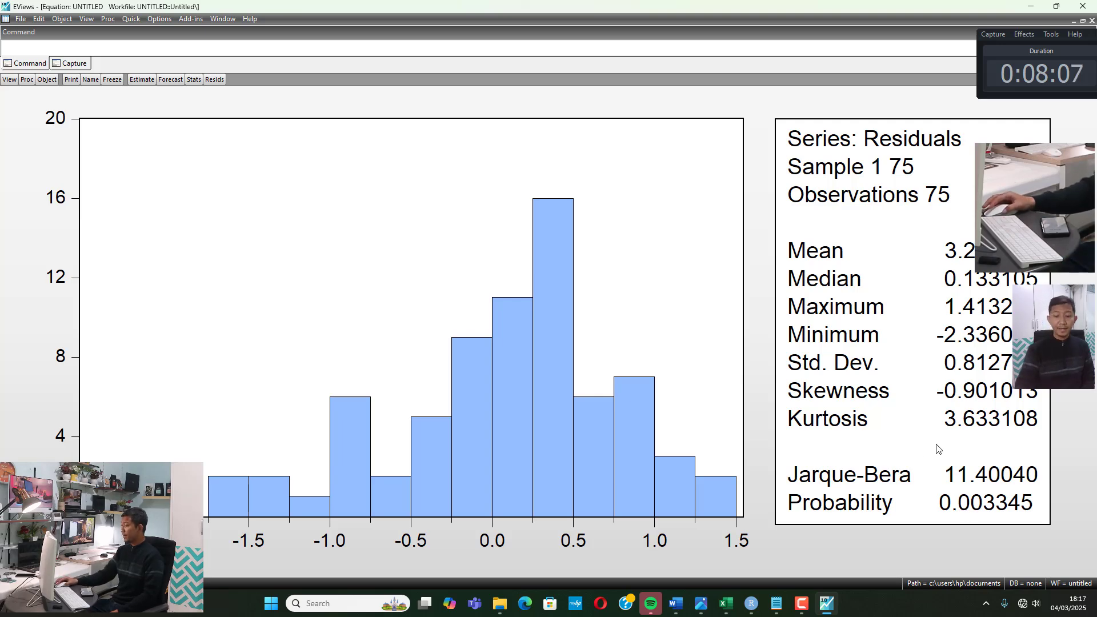
- Compare the test of lny with the post-LN section of Lampiran in Word, and read the notes on the natural logarithm normal transformation
mouse_move(676, 604)
click(546, 537)
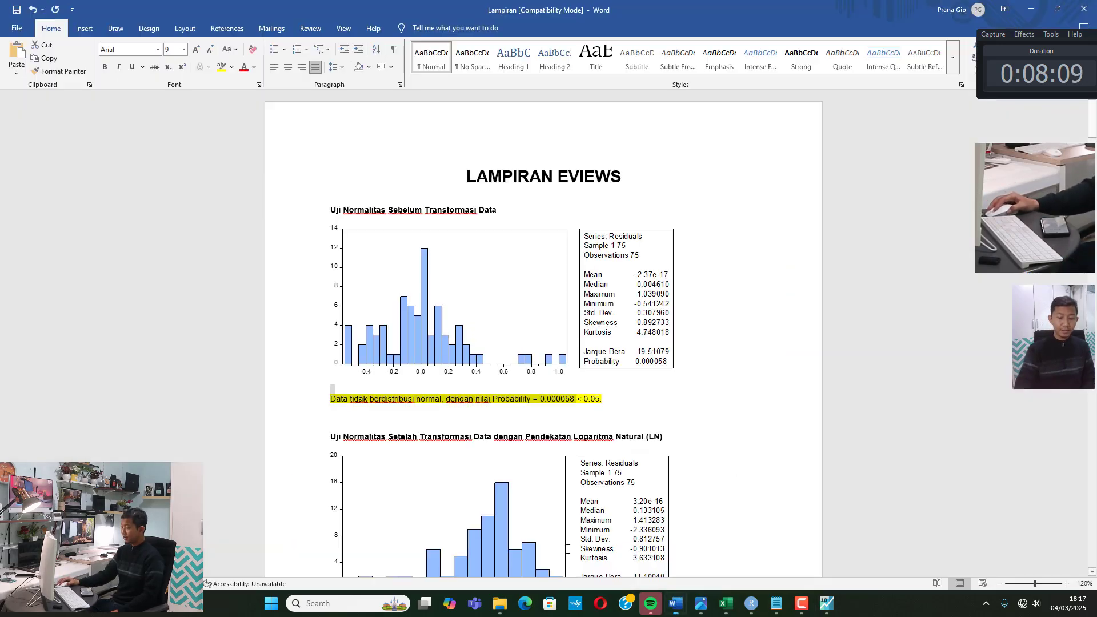
scroll(572, 439, down, 5)
click(572, 439)
scroll(572, 439, down, 2)
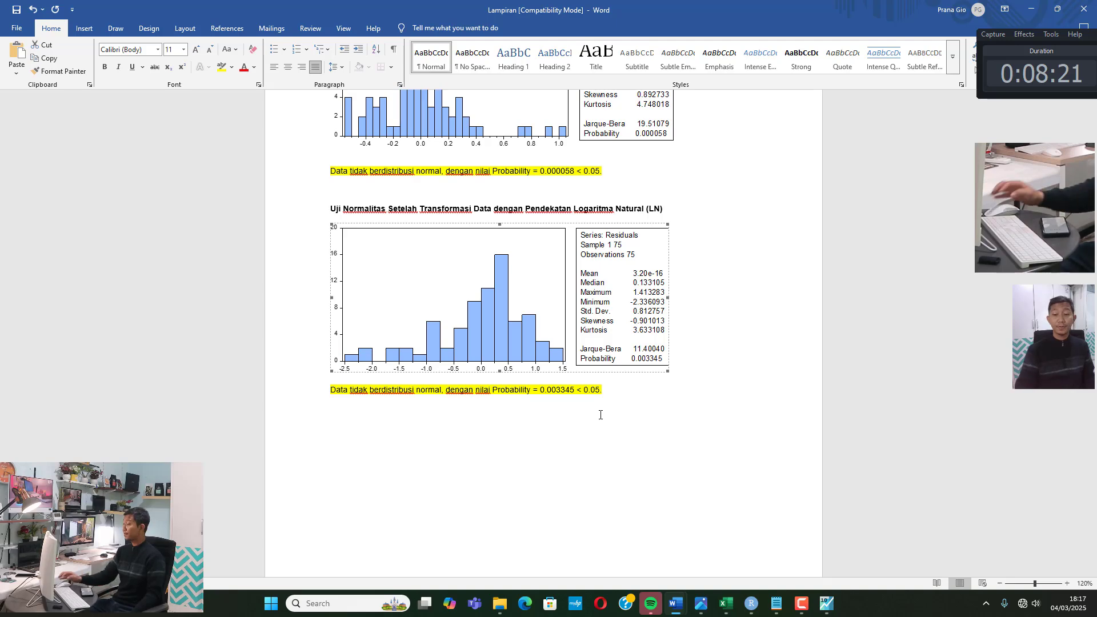
click(777, 603)
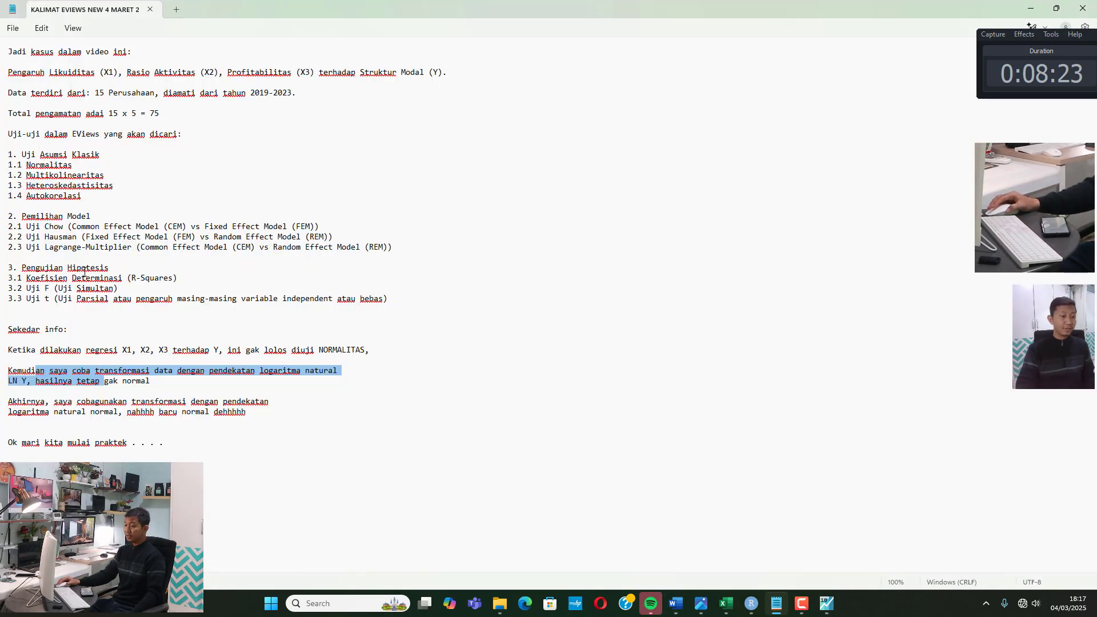
drag(67, 402, 113, 412)
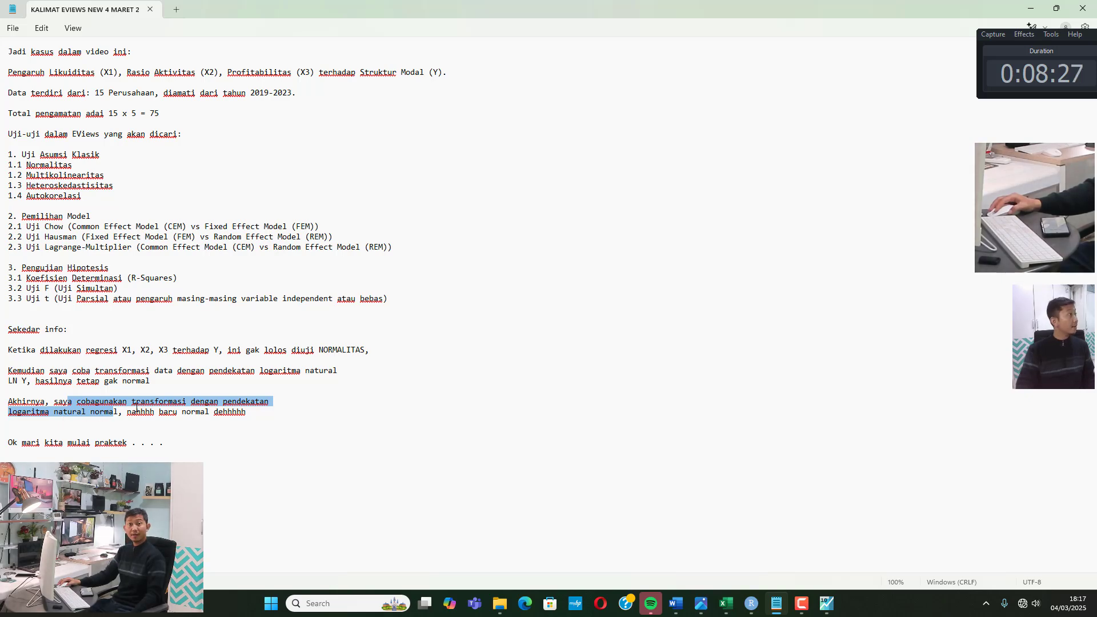
- Switch to EViews and re-estimate the least squares equation with lnny as the dependent variable, keeping the regressors x1, x2, x3 and c
click(828, 605)
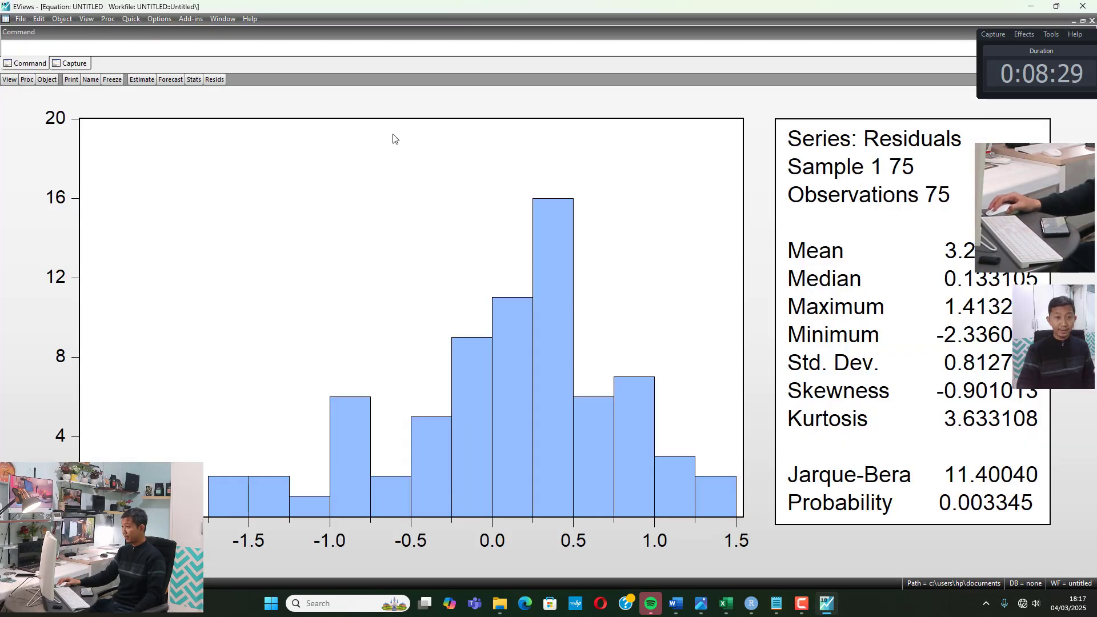
click(141, 80)
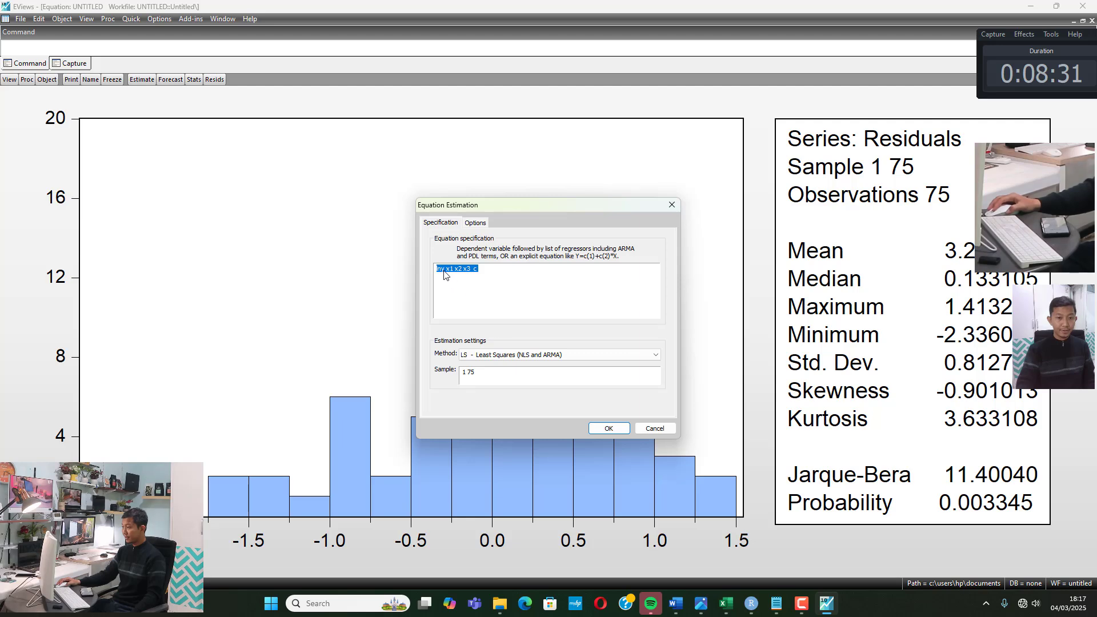
key(BackSpace)
text(ny)
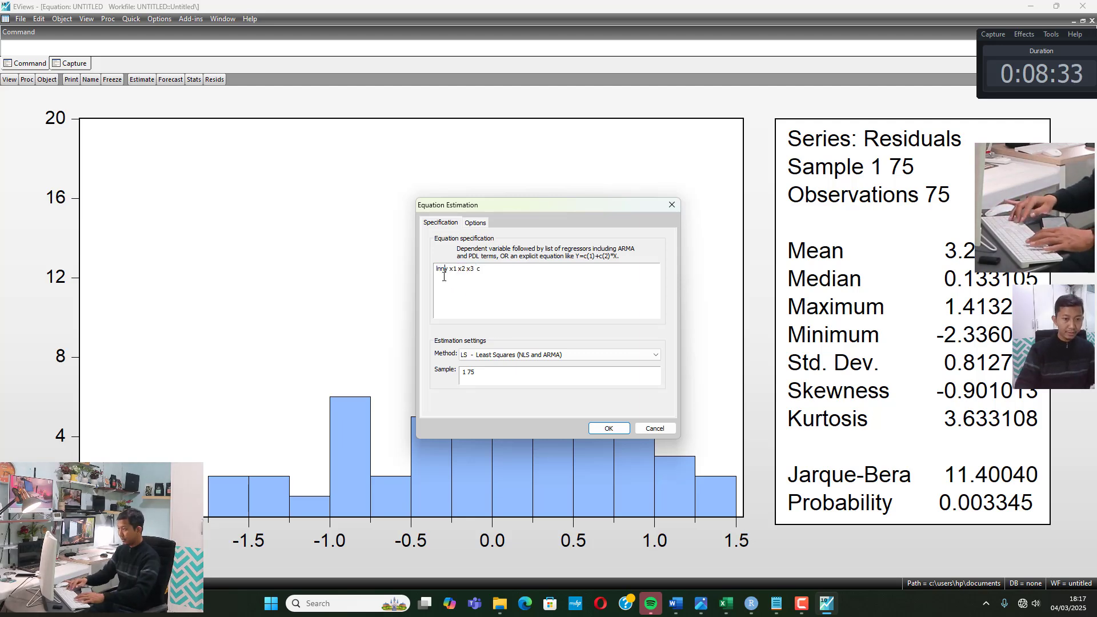
click(618, 431)
- Run the residual histogram normality test on the equation for lnny
click(87, 19)
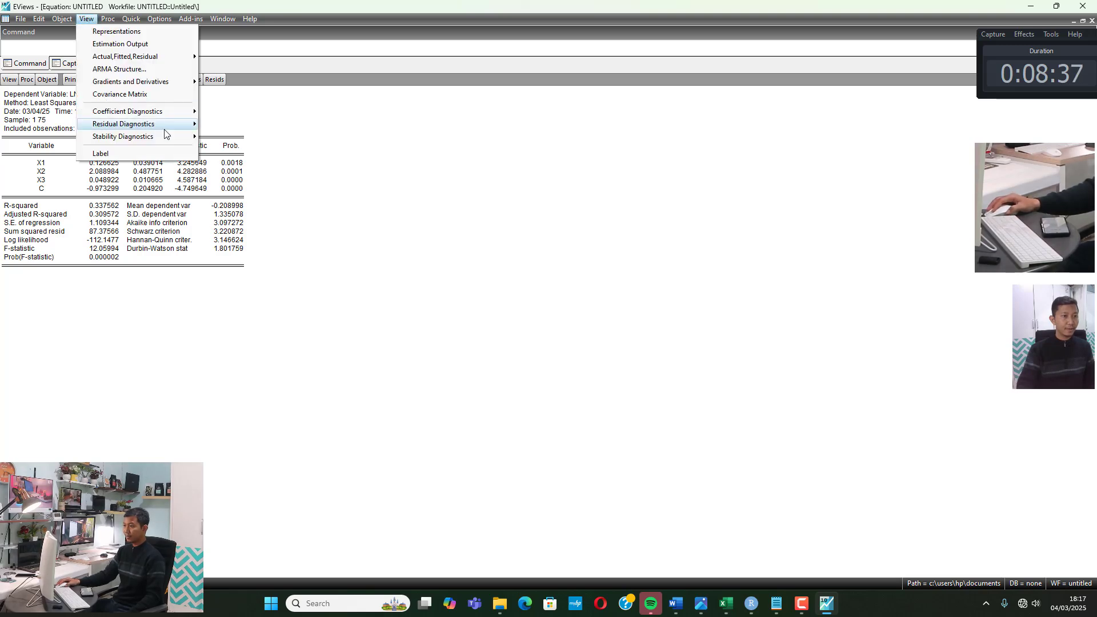
mouse_move(164, 128)
click(274, 150)
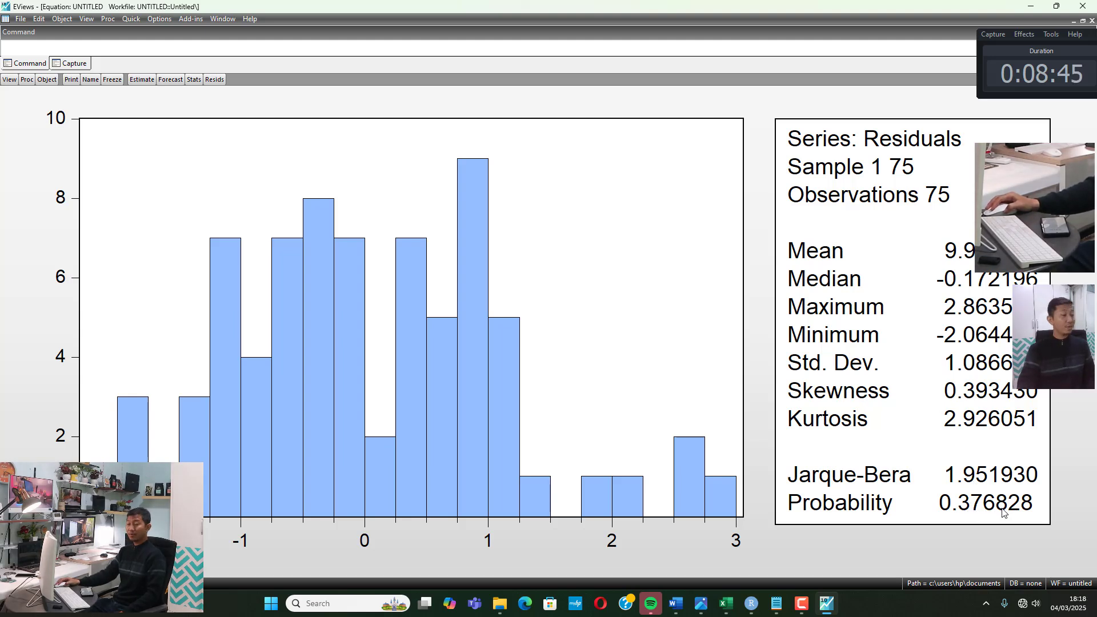
- Open the Bab 4 Hasil Olah Data EViews document in Word and review the Jarque-Bera normality test in Gambar 4.1
mouse_move(676, 603)
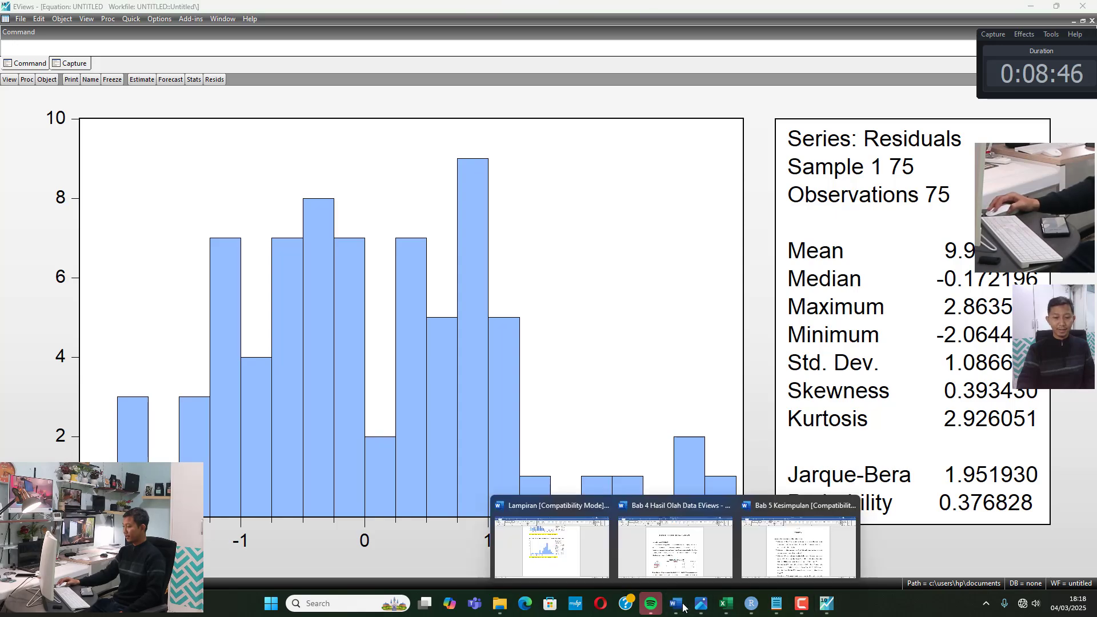
click(700, 558)
scroll(497, 348, down, 15)
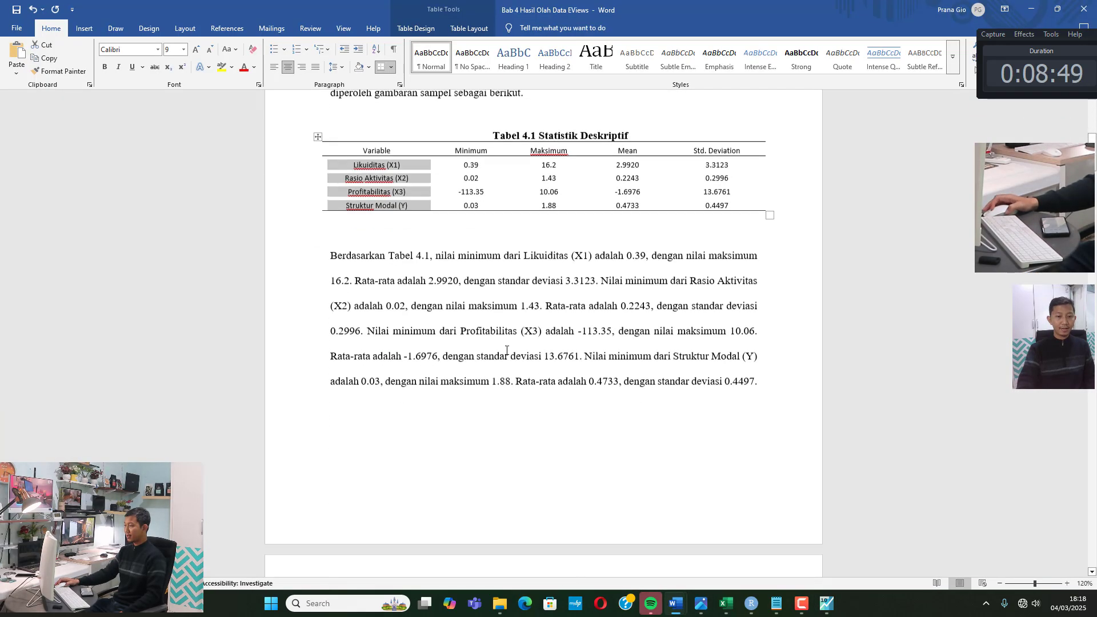
scroll(563, 382, up, 1)
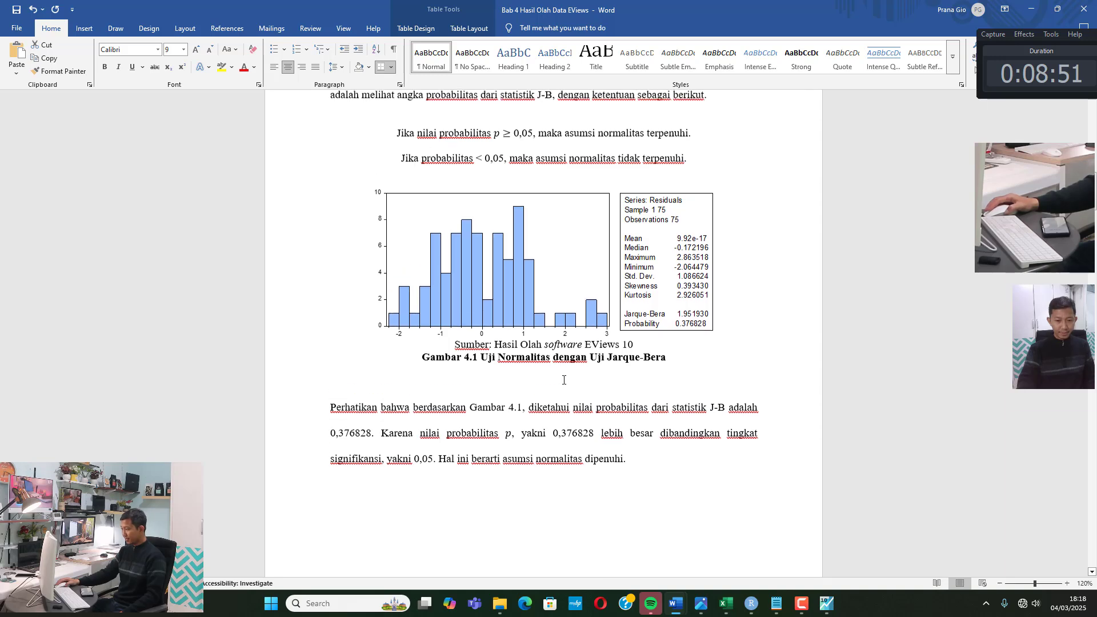
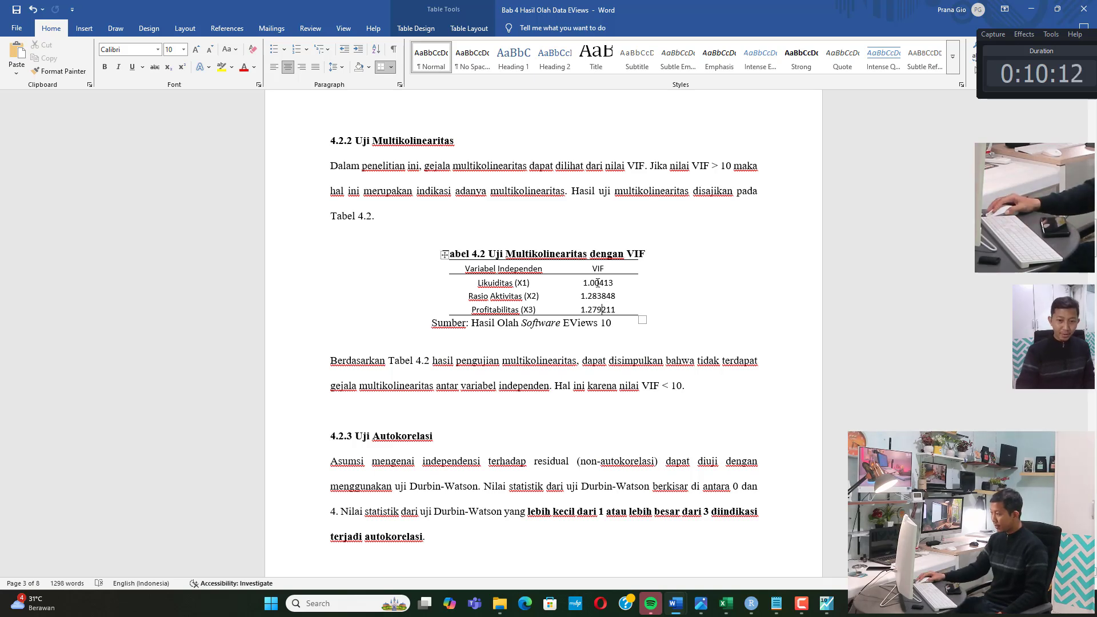
- Compare the VIF values of X1, X2 and X3 in Tabel 4.2 with the Variance Inflation Factors output in EViews
drag(597, 283, 598, 310)
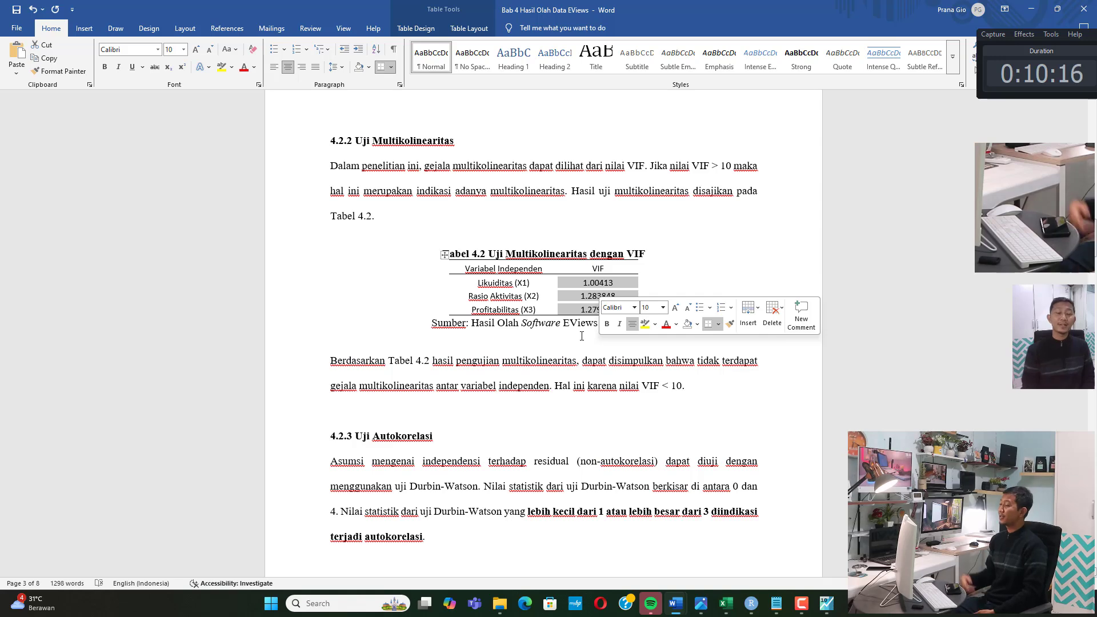
click(582, 335)
click(598, 285)
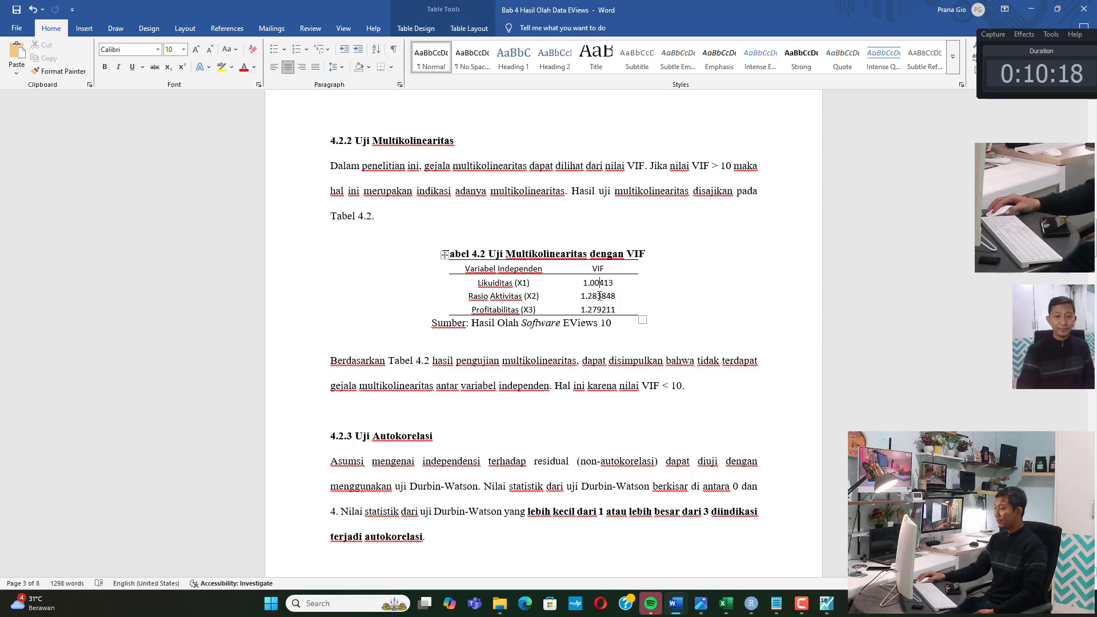
click(827, 603)
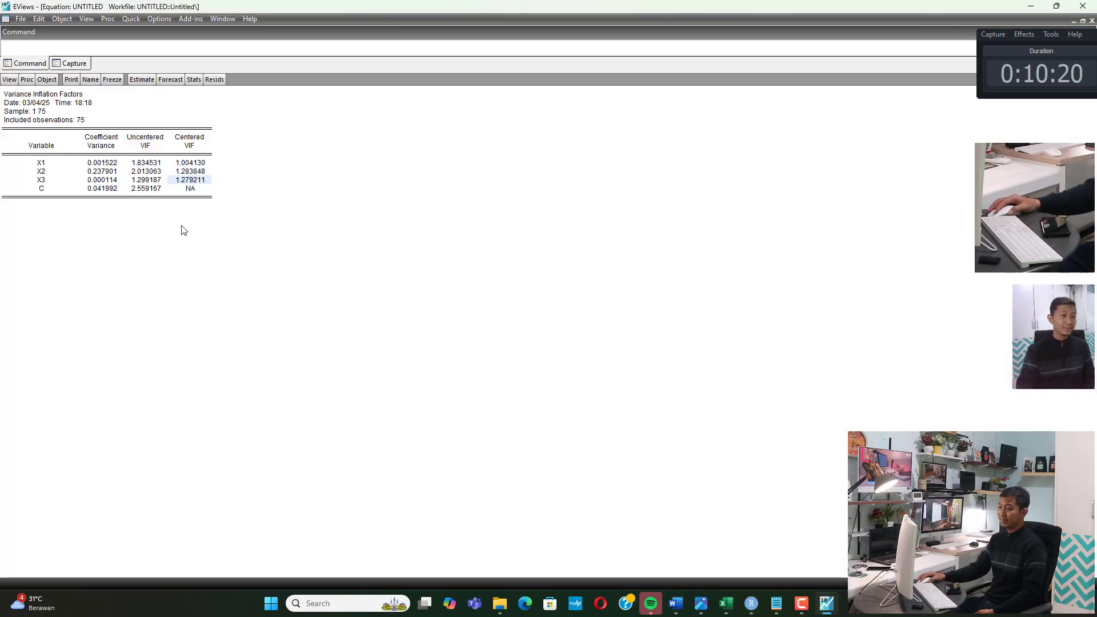
- Examine the Centered VIF values of X1, X2 and X3 in the Variance Inflation Factors output
click(189, 148)
click(195, 163)
click(197, 172)
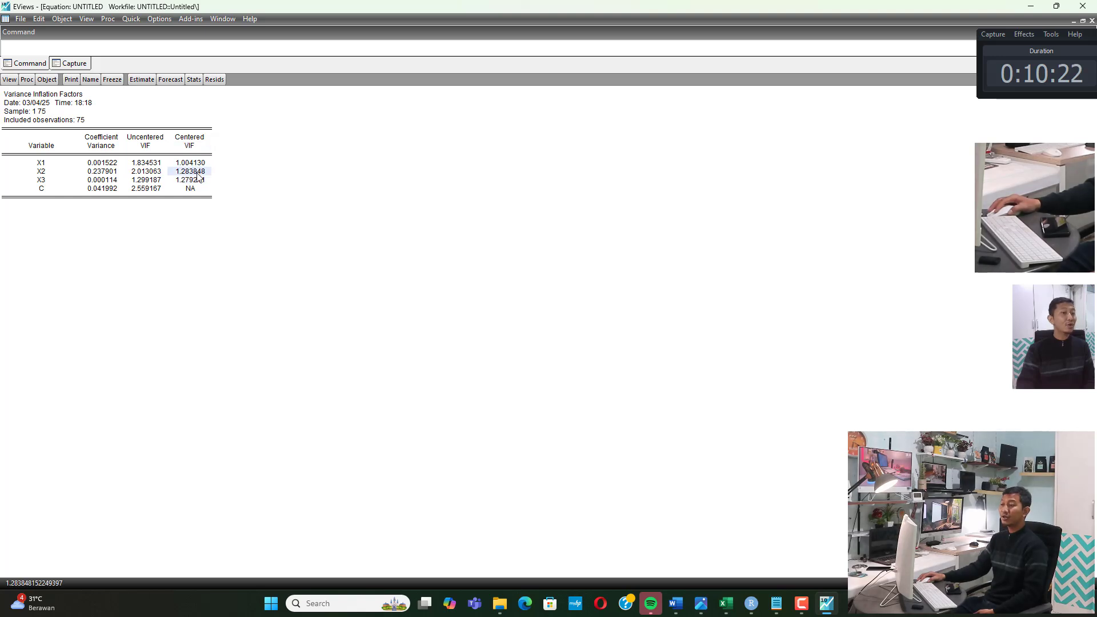
click(198, 180)
click(197, 146)
click(197, 163)
click(198, 171)
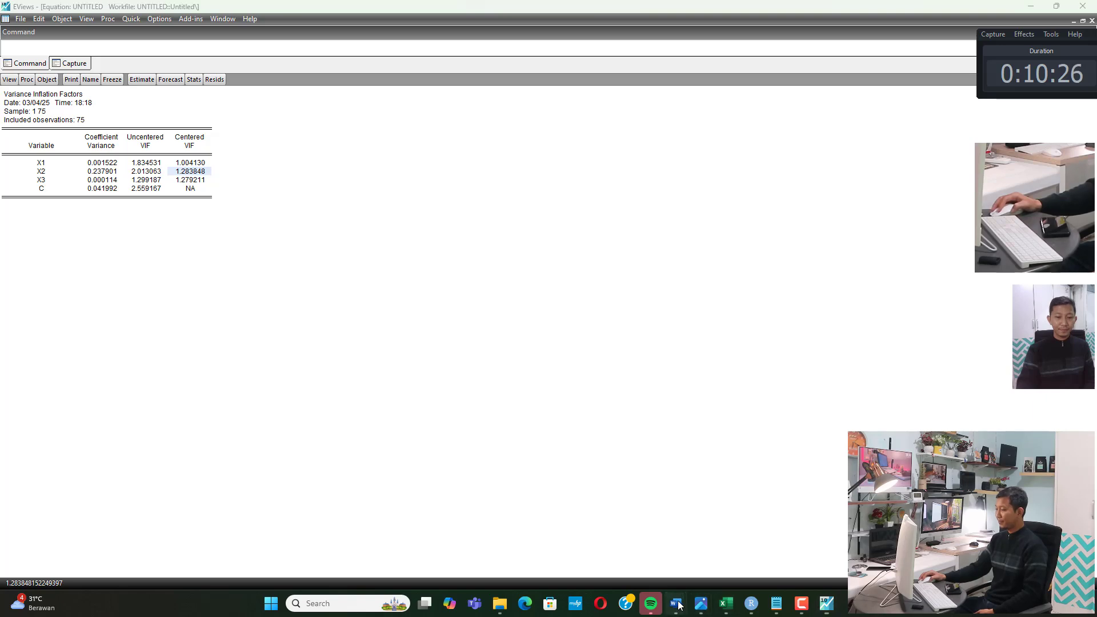
- Switch to the Bab 4 Hasil Olah Data EViews document in Word and review section 4.2.3 on the Durbin-Watson autocorrelation test
mouse_move(675, 603)
click(711, 528)
scroll(504, 262, down, 8)
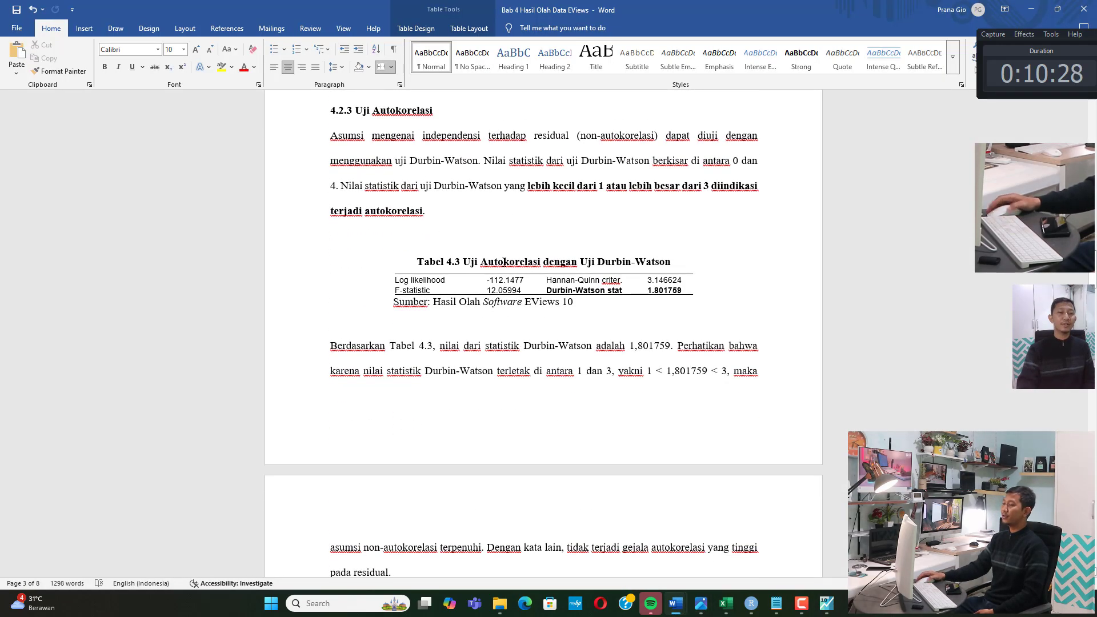
scroll(504, 262, up, 3)
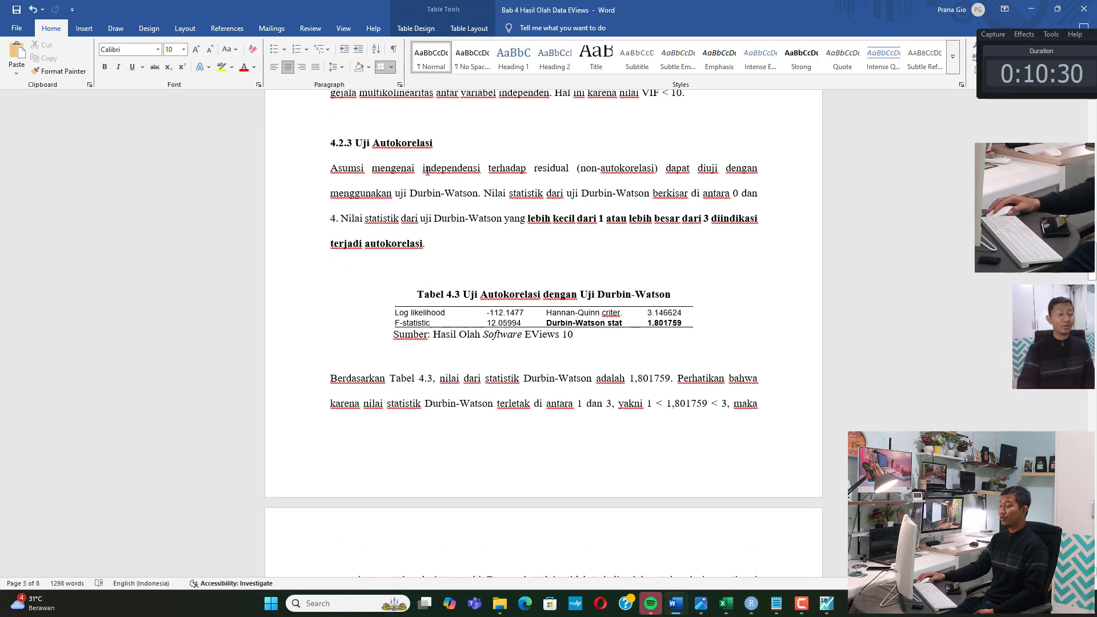
- Switch to EViews, re-estimate the lnny x1 x2 x3 c equation by least squares and highlight the rows down to the Durbin-Watson statistic
key(alt+Tab)
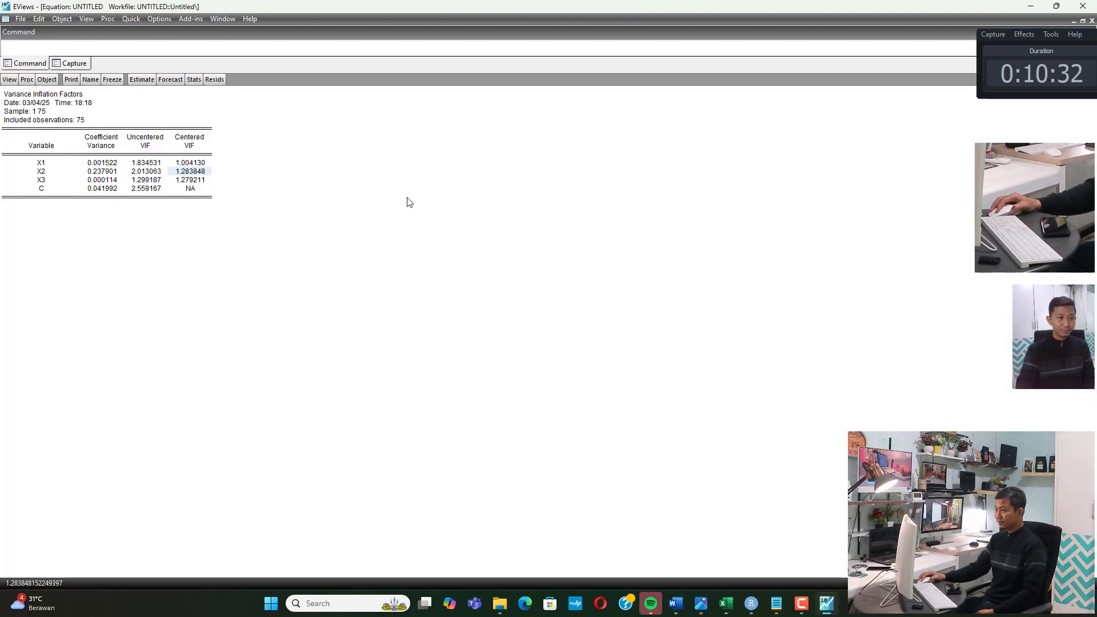
click(142, 79)
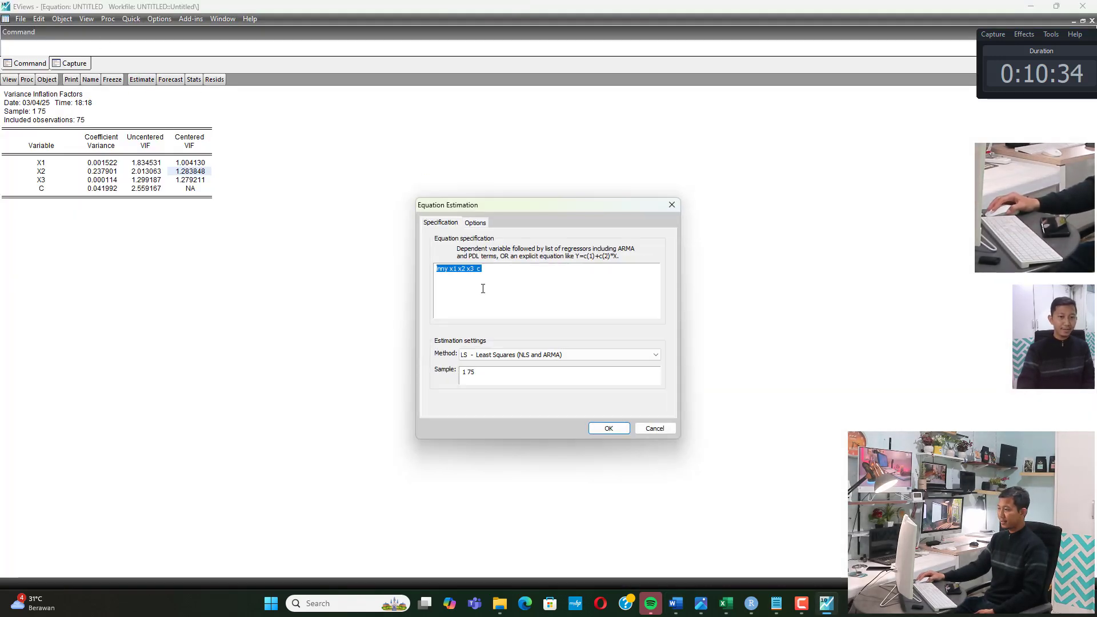
click(609, 428)
drag(46, 244, 230, 250)
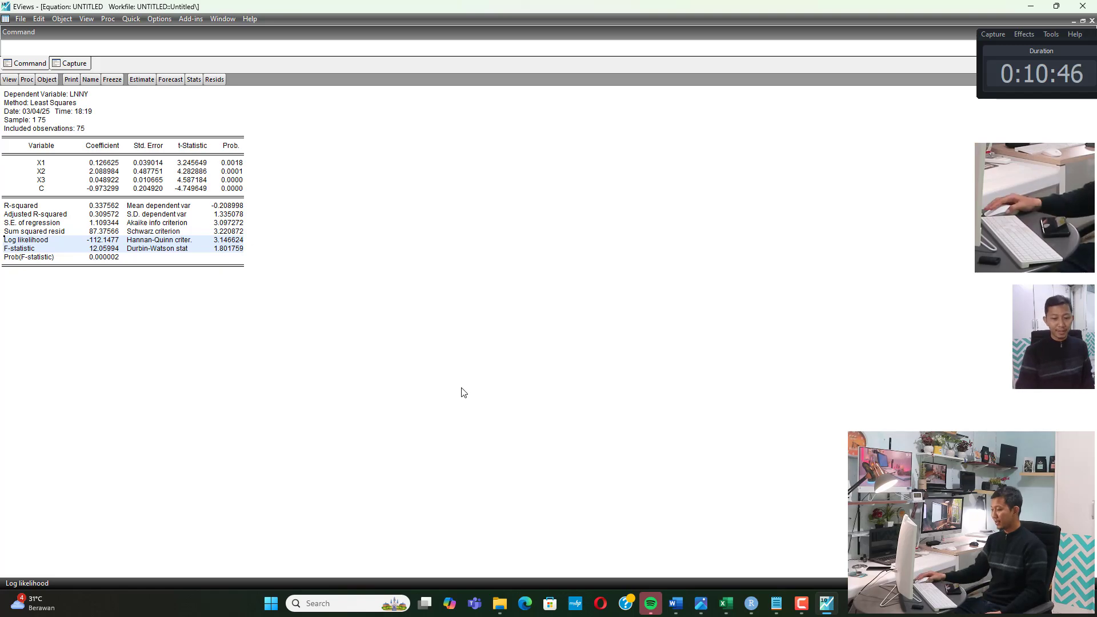
- Return to the Bab 4 document in Word and compare the Durbin-Watson statistic in Tabel 4.3 and its interpretation with the EViews output
mouse_move(676, 603)
click(673, 549)
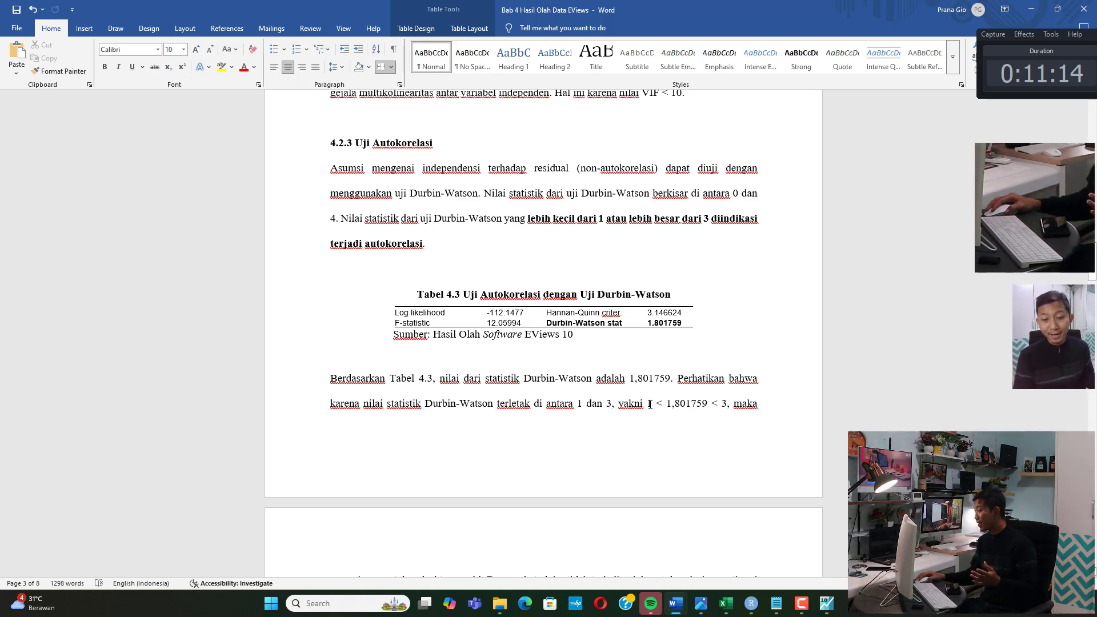
drag(650, 404, 721, 406)
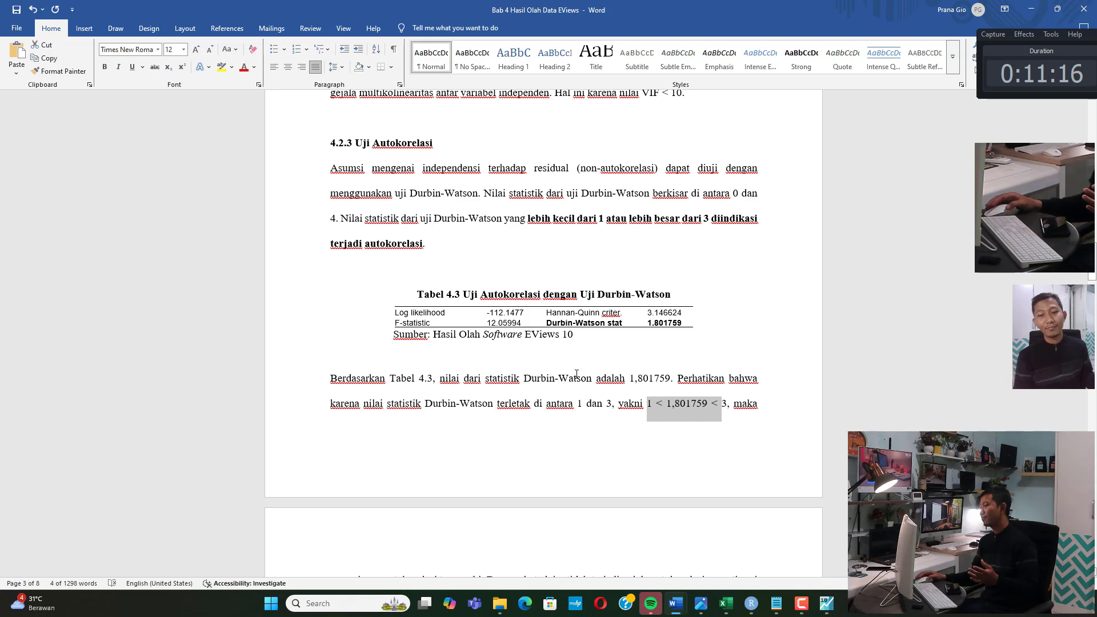
click(649, 380)
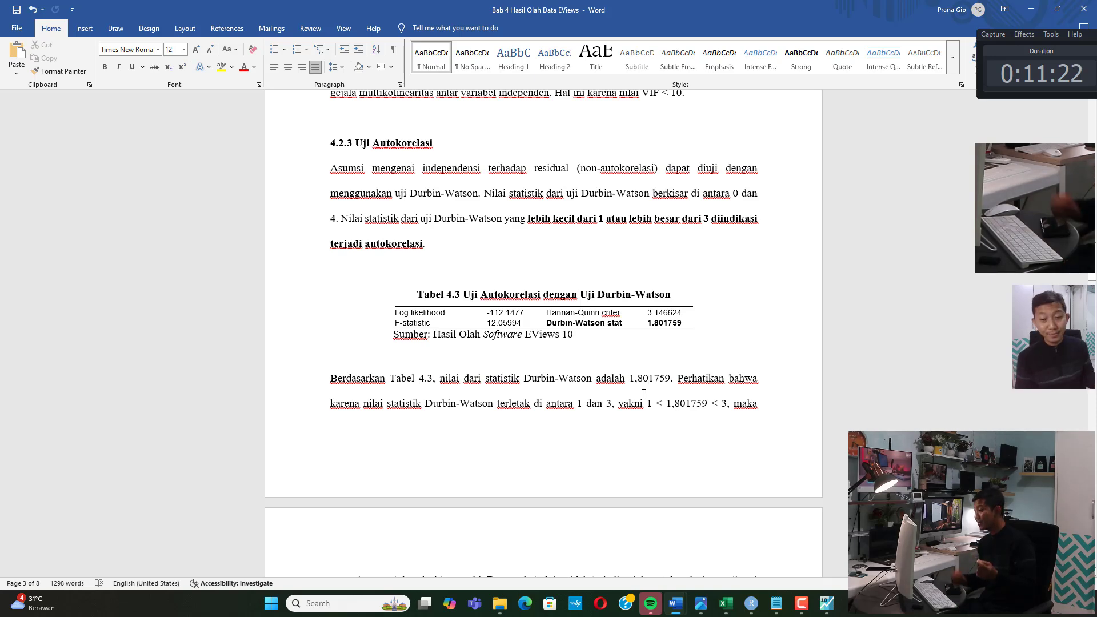
drag(671, 403, 711, 406)
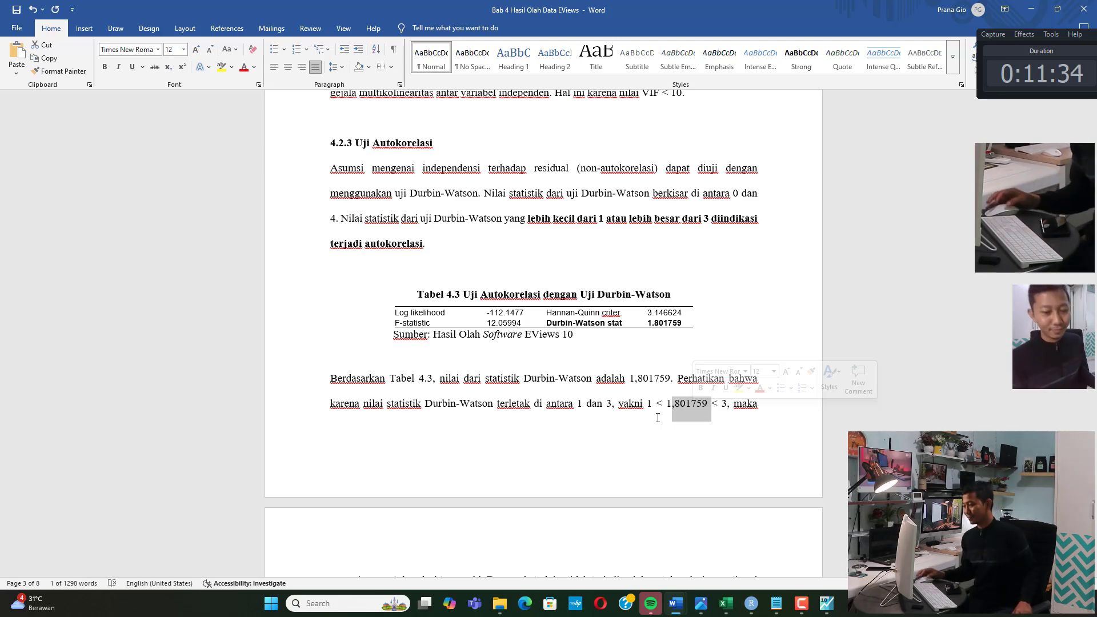
- Check section 4.2.4 of the report, then switch to EViews and run the Breusch-Pagan-Godfrey heteroskedasticity test with regressors x1, x2, x3 and c
scroll(445, 361, down, 4)
scroll(445, 362, down, 4)
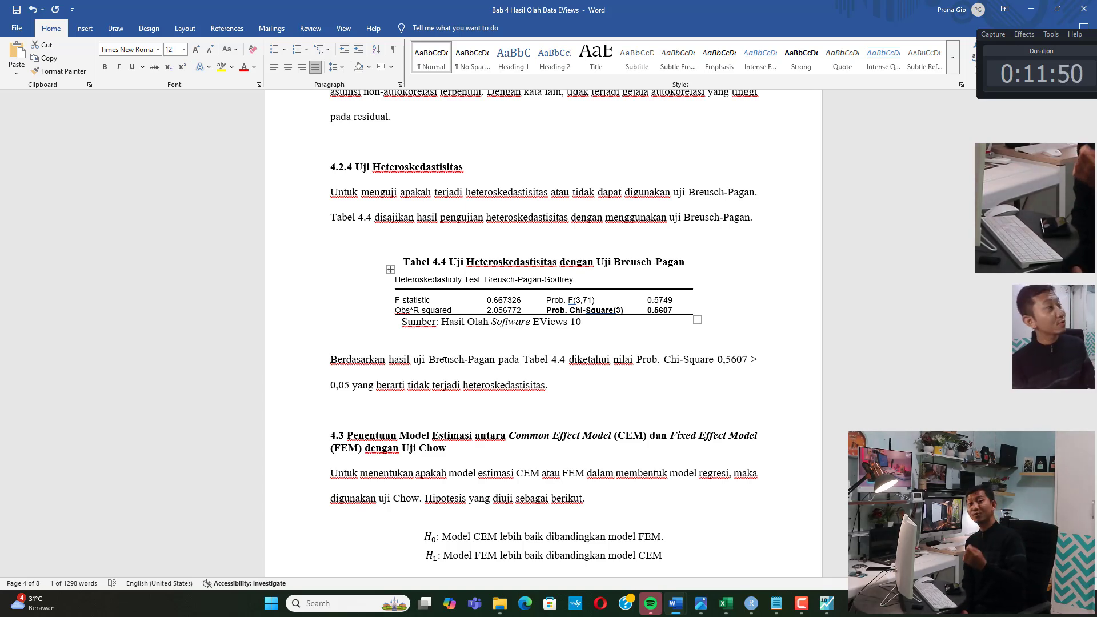
click(826, 603)
click(86, 19)
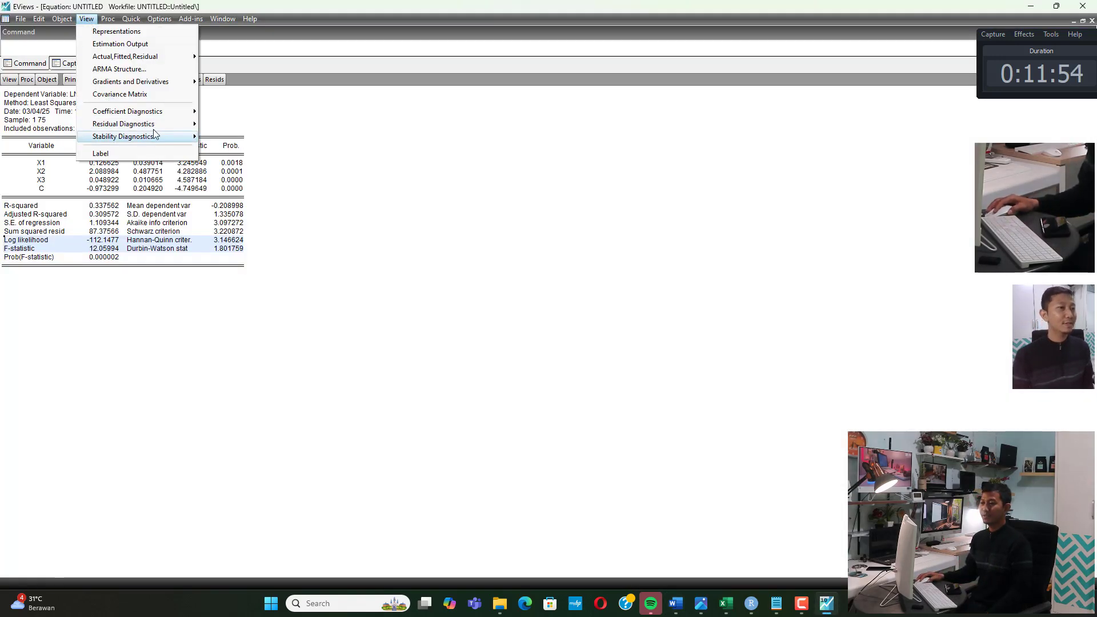
mouse_move(173, 111)
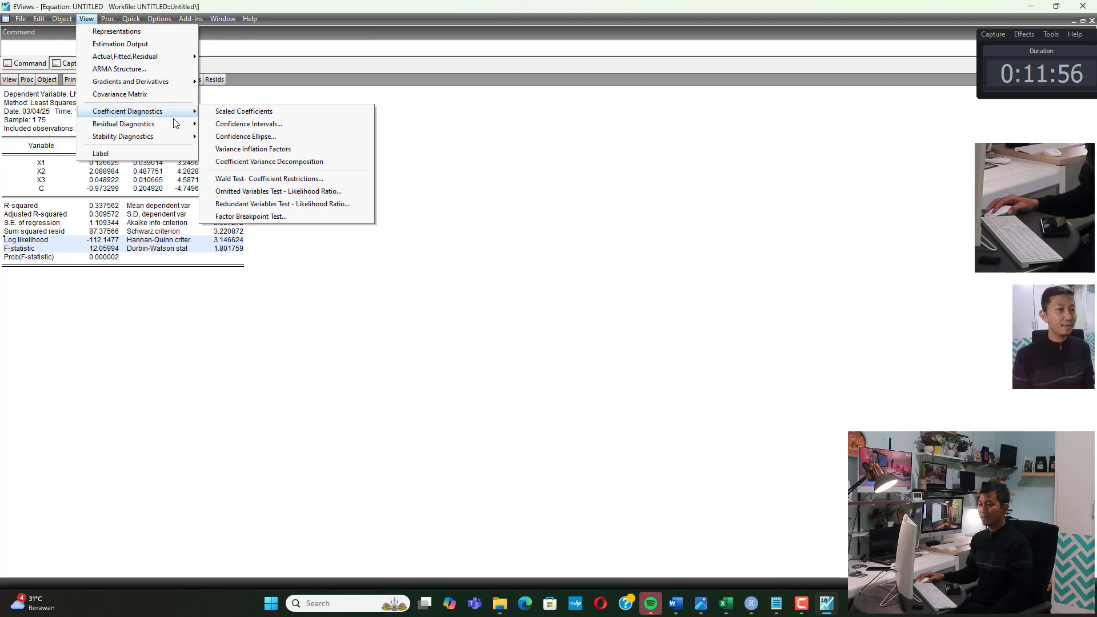
click(257, 174)
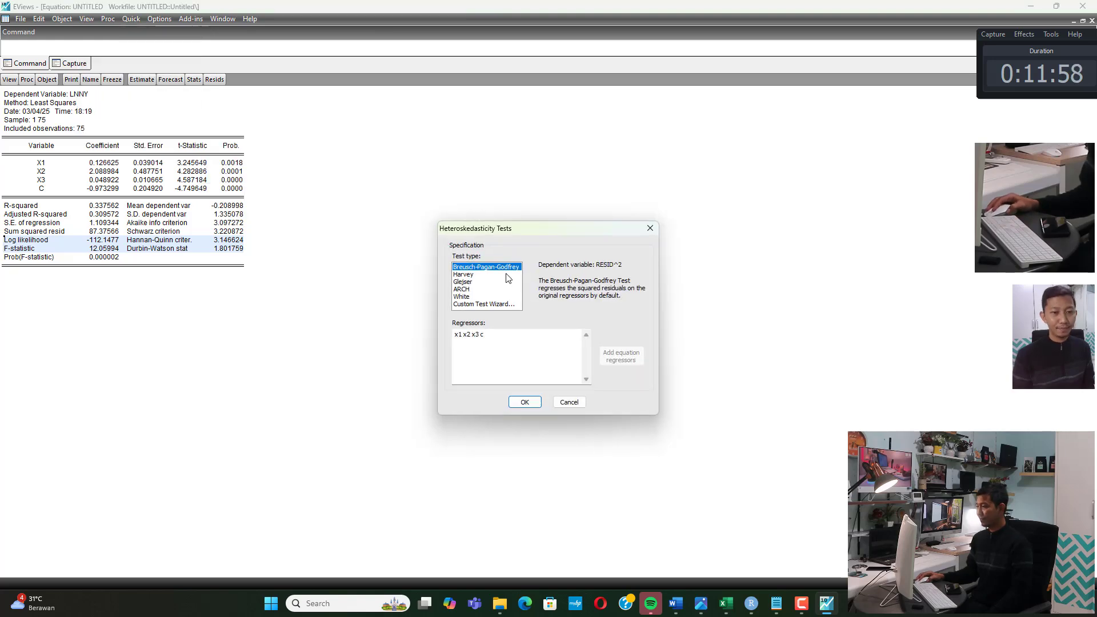
click(524, 402)
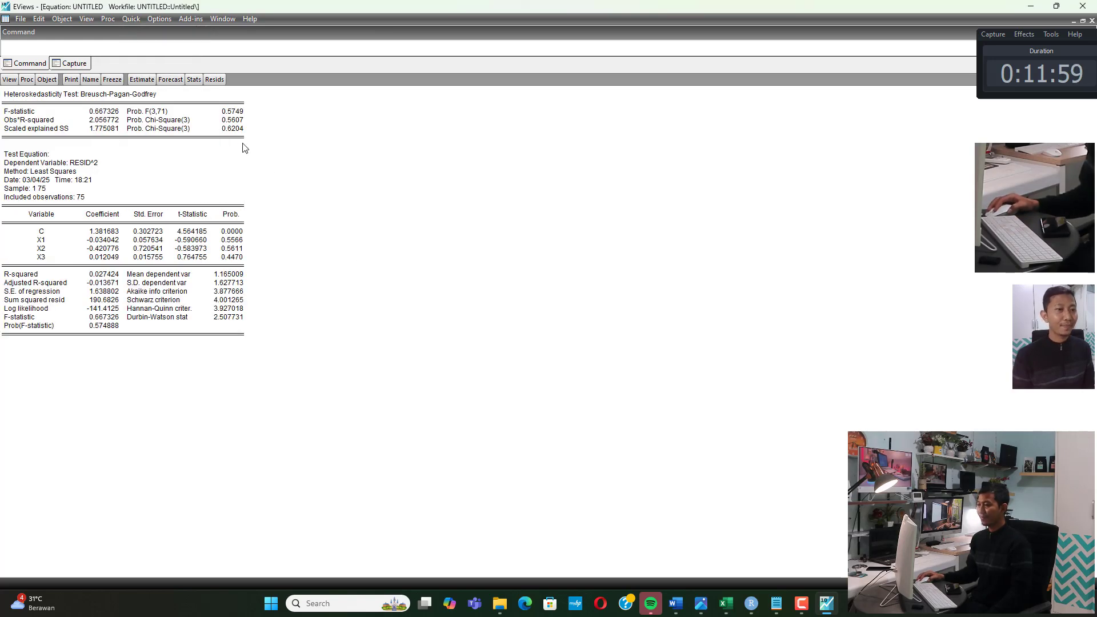
- Compare the Obs*R-squared Prob. Chi-Square in the EViews output with Tabel 4.4 and its interpretation in the Bab 4 Word document
click(224, 120)
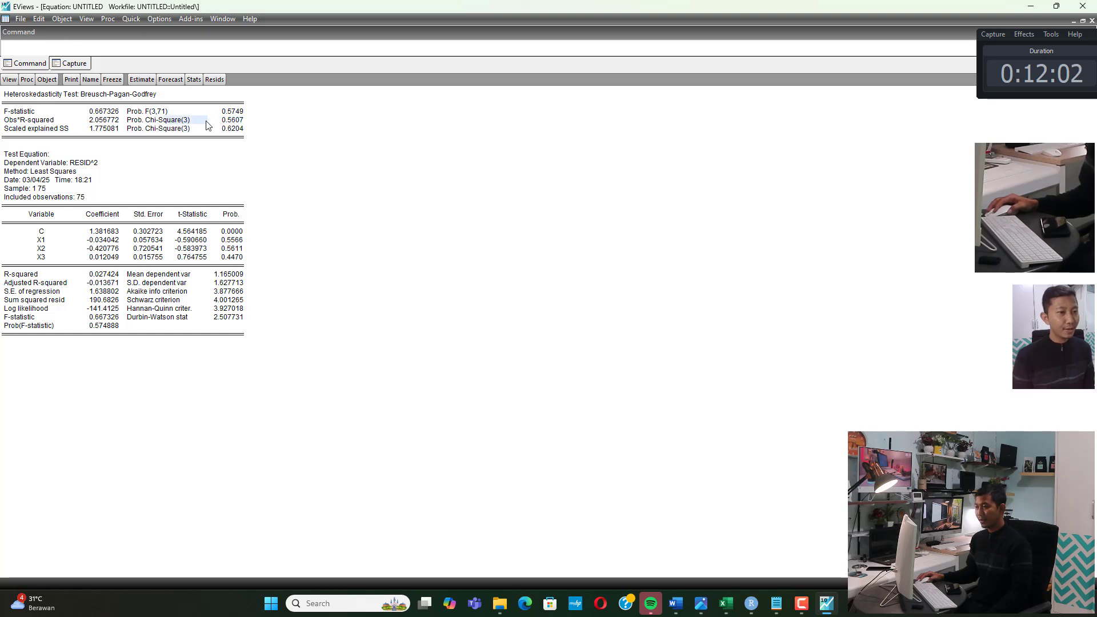
click(51, 122)
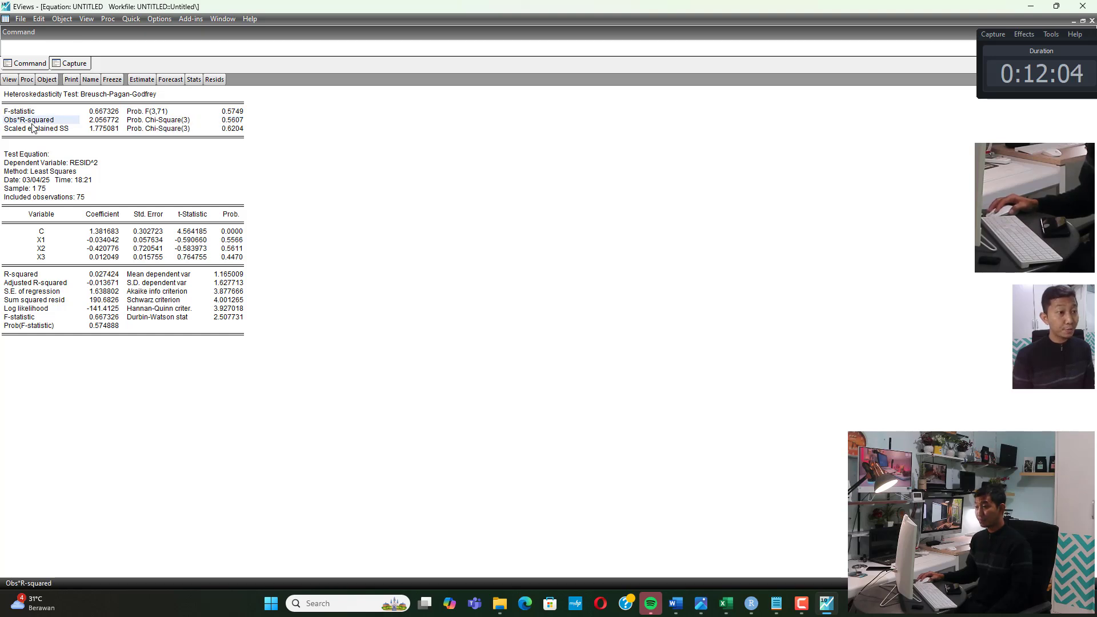
mouse_move(674, 606)
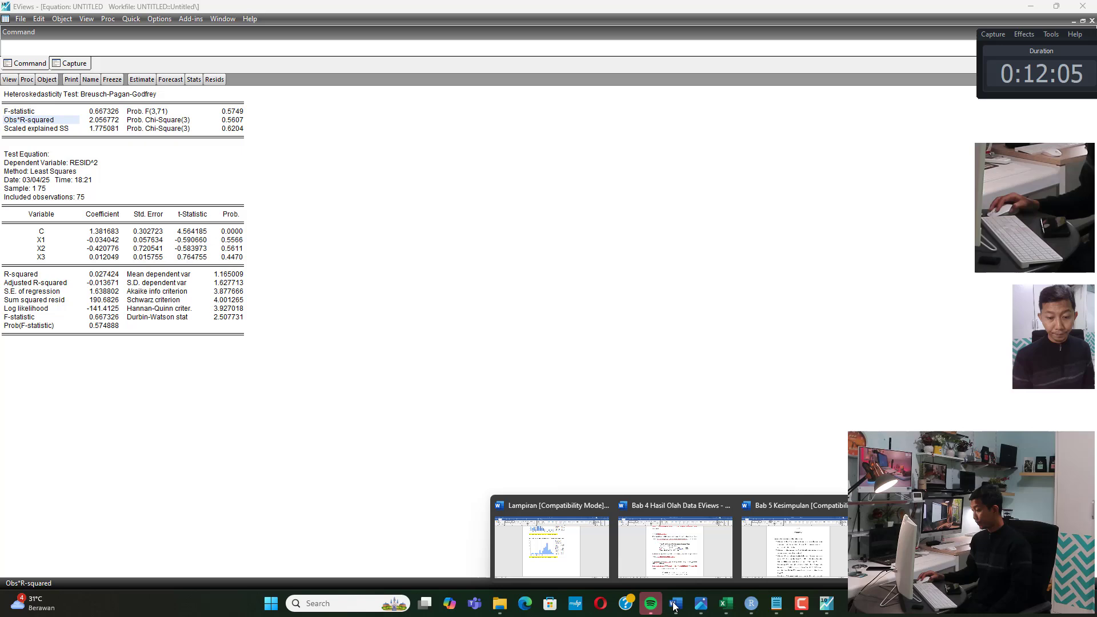
click(675, 546)
drag(612, 312, 666, 312)
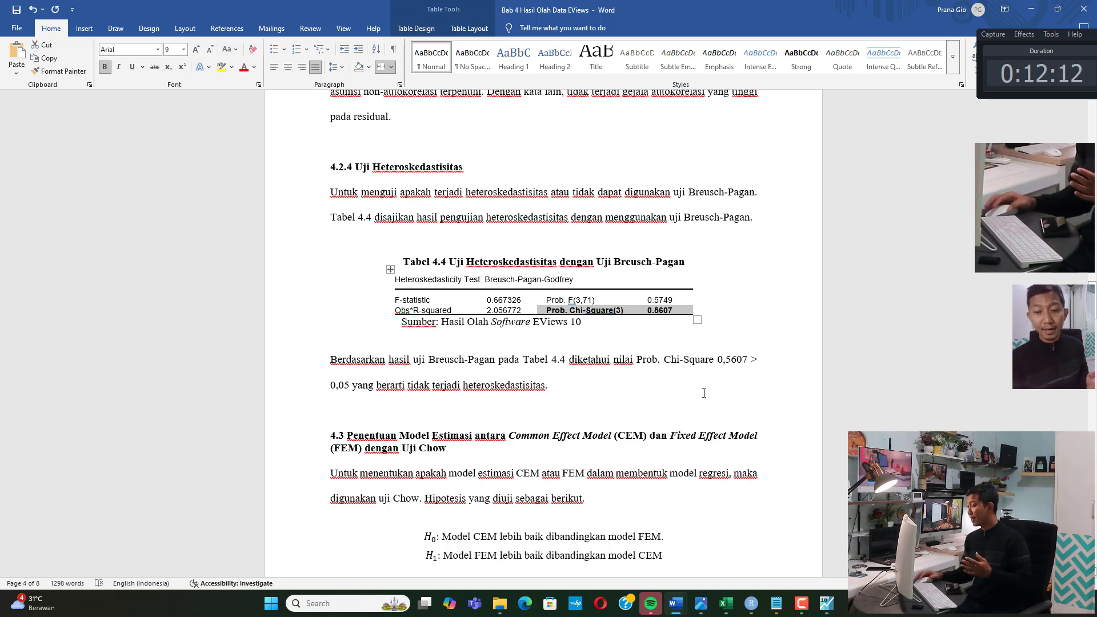
drag(720, 361, 744, 361)
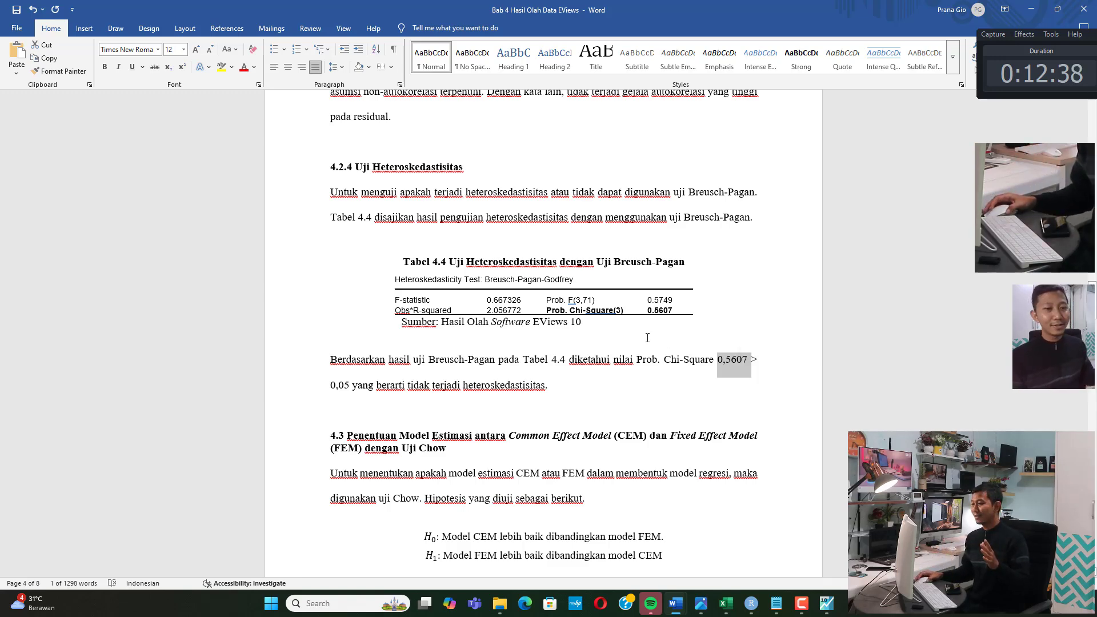
- Review the written multicollinearity, autocorrelation and heteroscedasticity tests in sections 4.2.2 to 4.2.4 once more
scroll(622, 336, up, 3)
scroll(622, 336, up, 1)
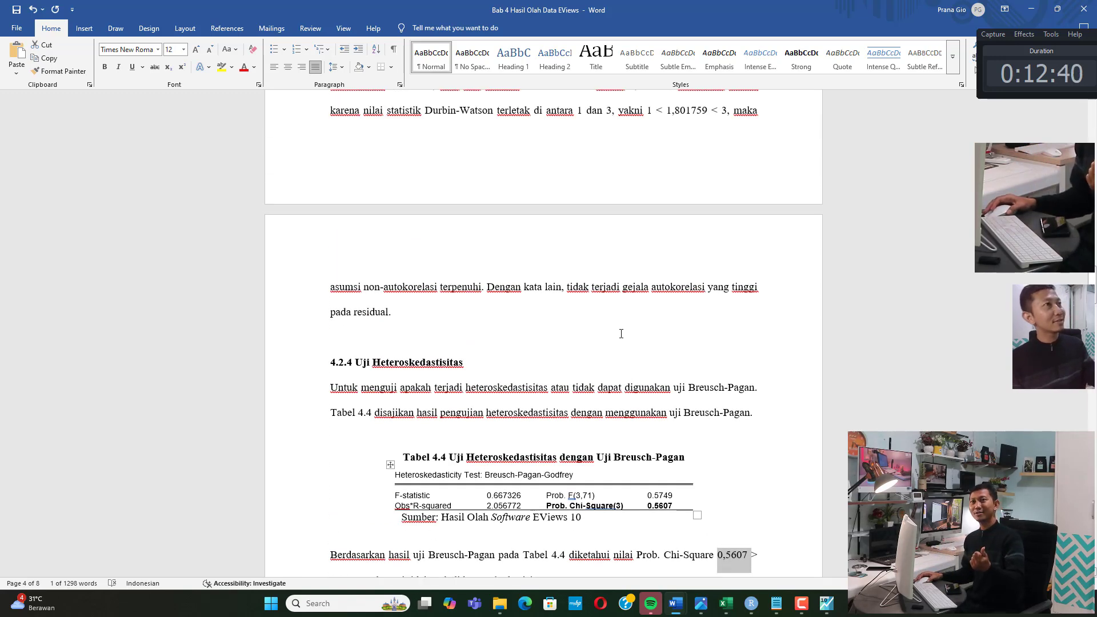
scroll(621, 334, up, 8)
scroll(626, 330, up, 3)
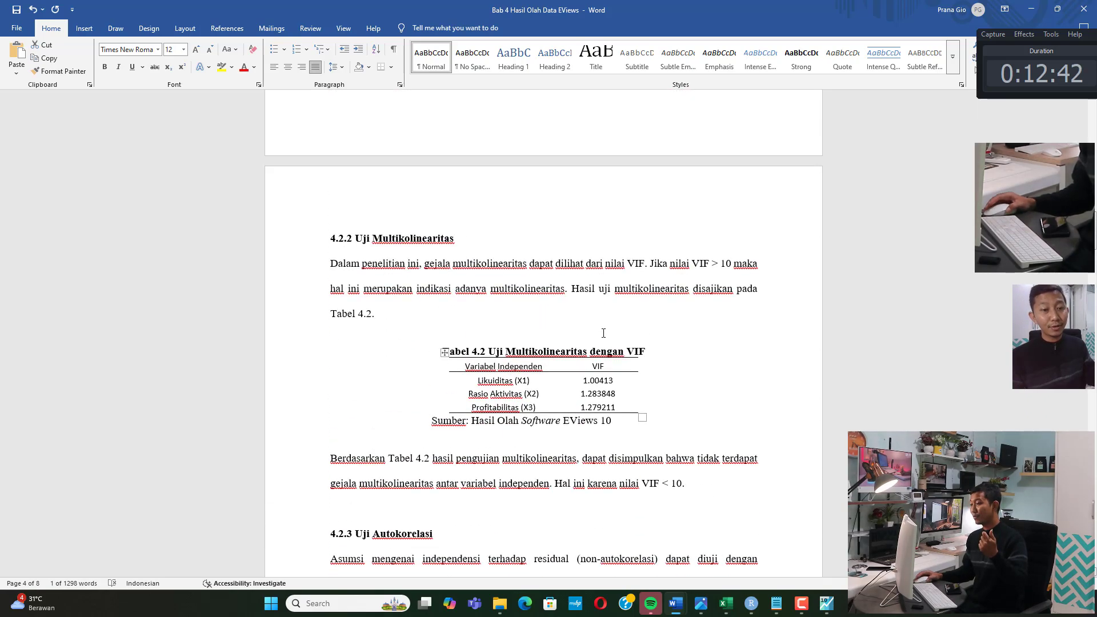
scroll(506, 326, down, 5)
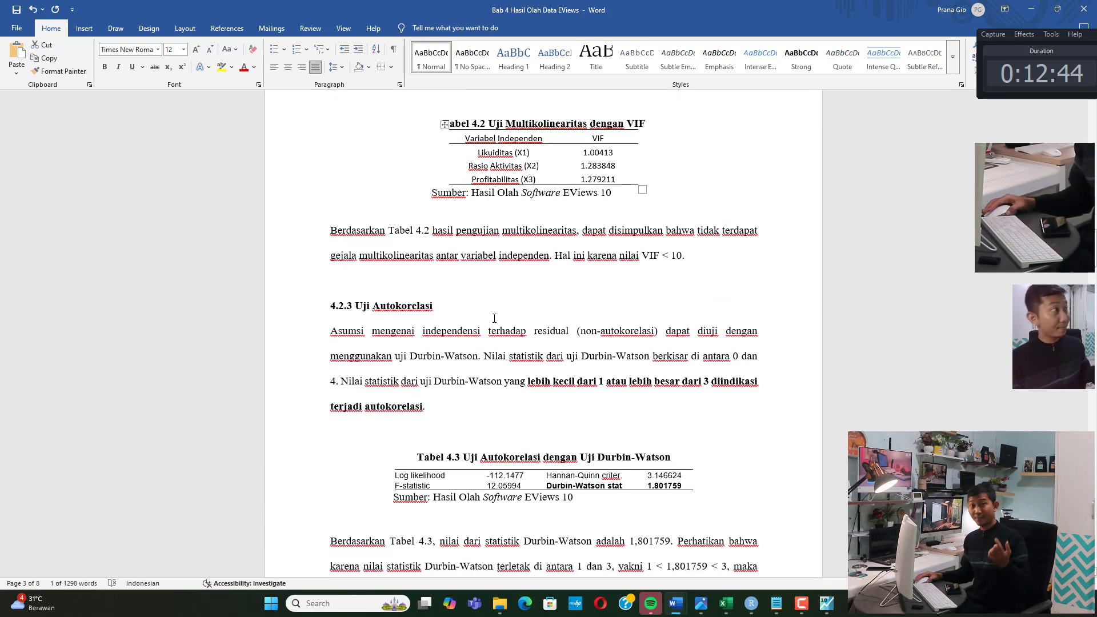
scroll(493, 315, down, 1)
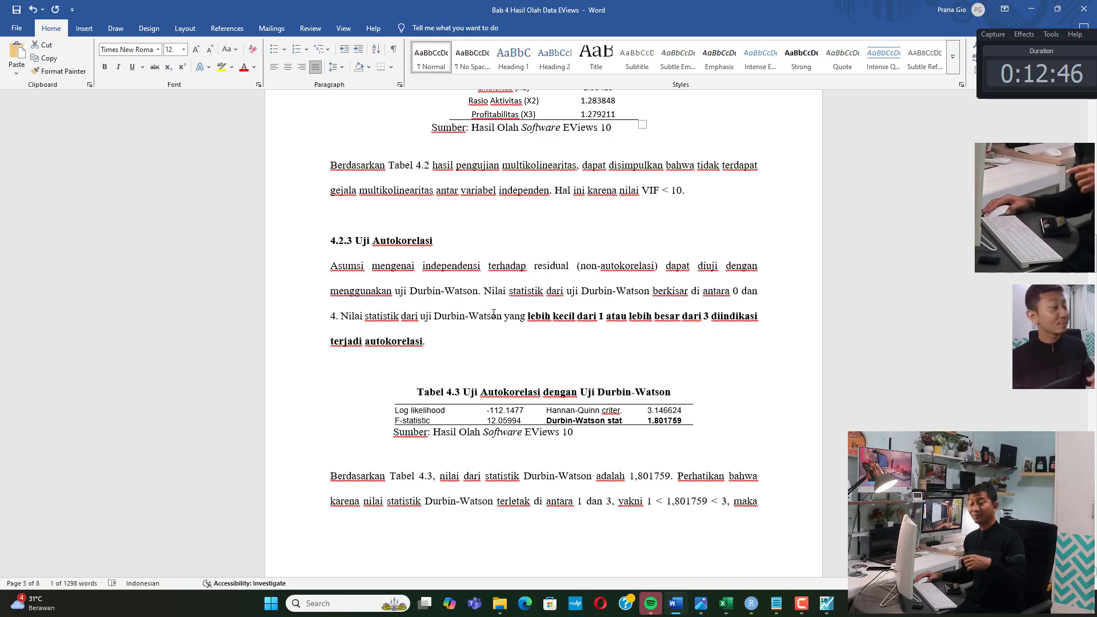
scroll(493, 313, down, 7)
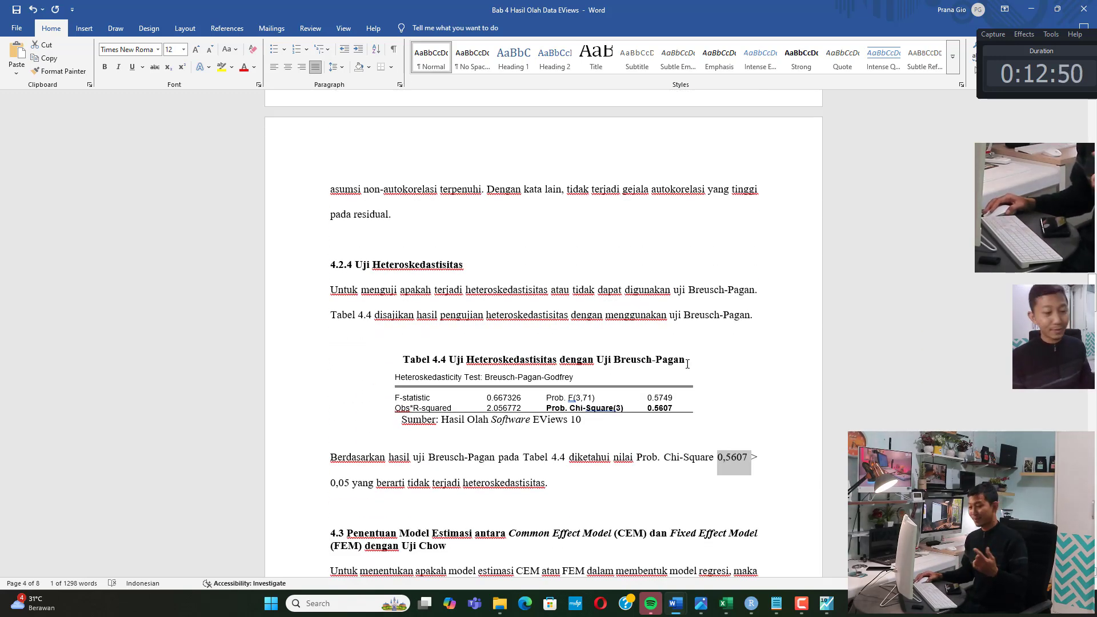
- Switch to EViews, start saving the workfile and choose the Olah folder on DATA (D:) as its location
click(827, 603)
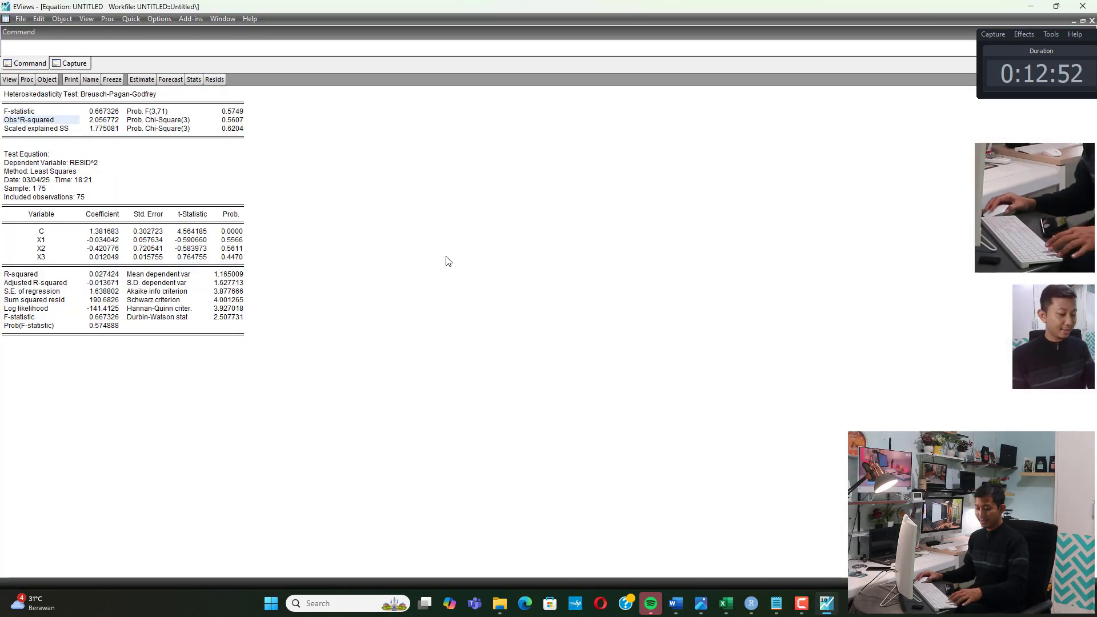
key(ctrl+s)
scroll(457, 268, down, 3)
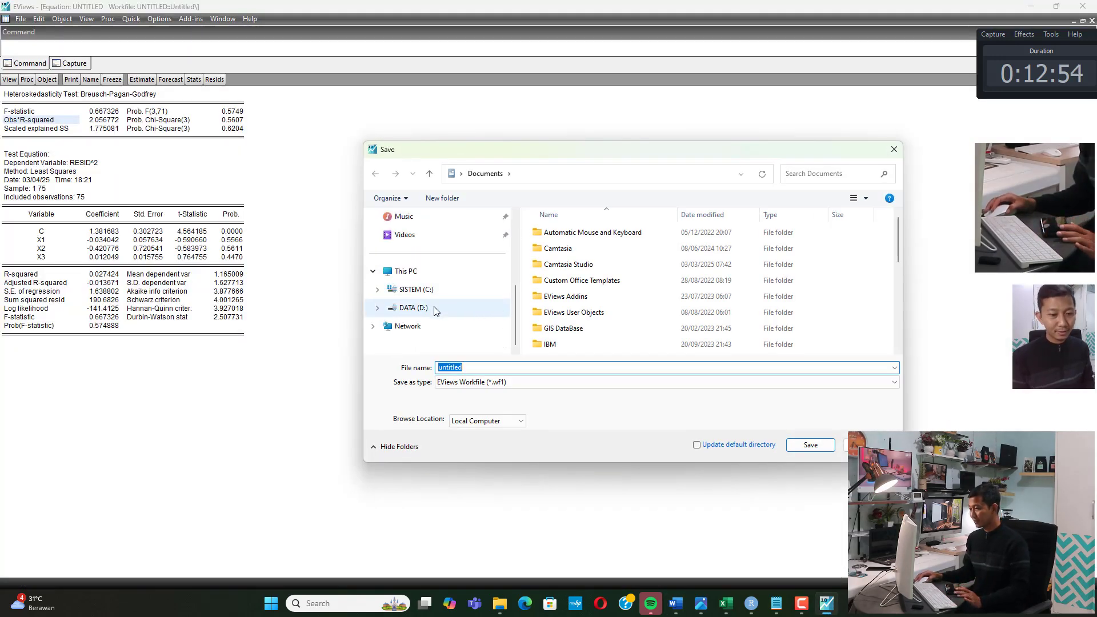
click(457, 307)
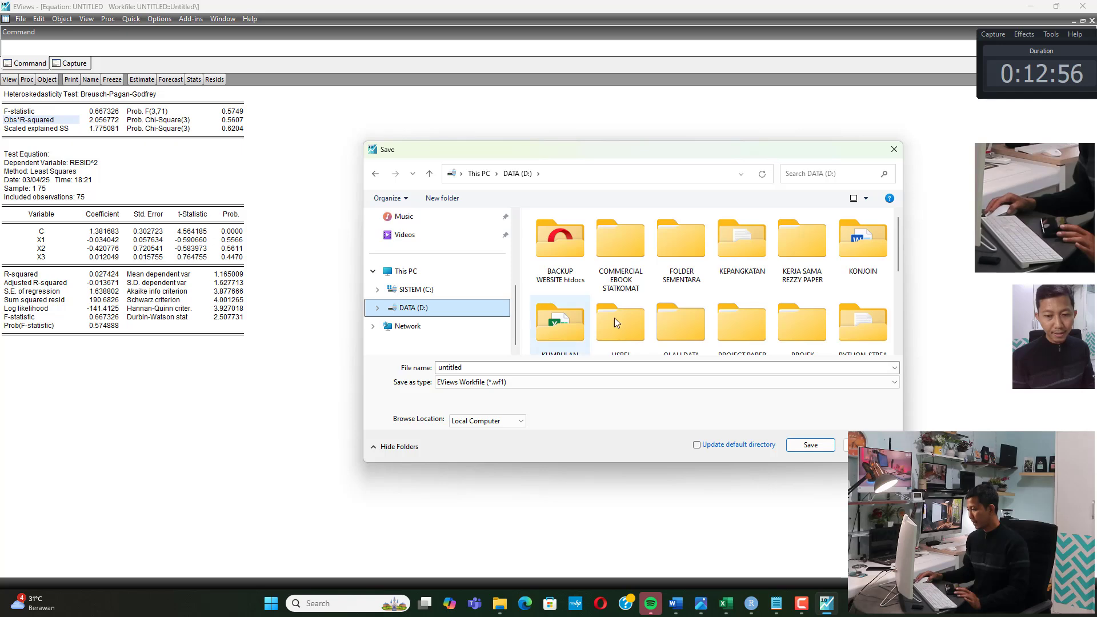
scroll(615, 318, down, 5)
double_click(568, 327)
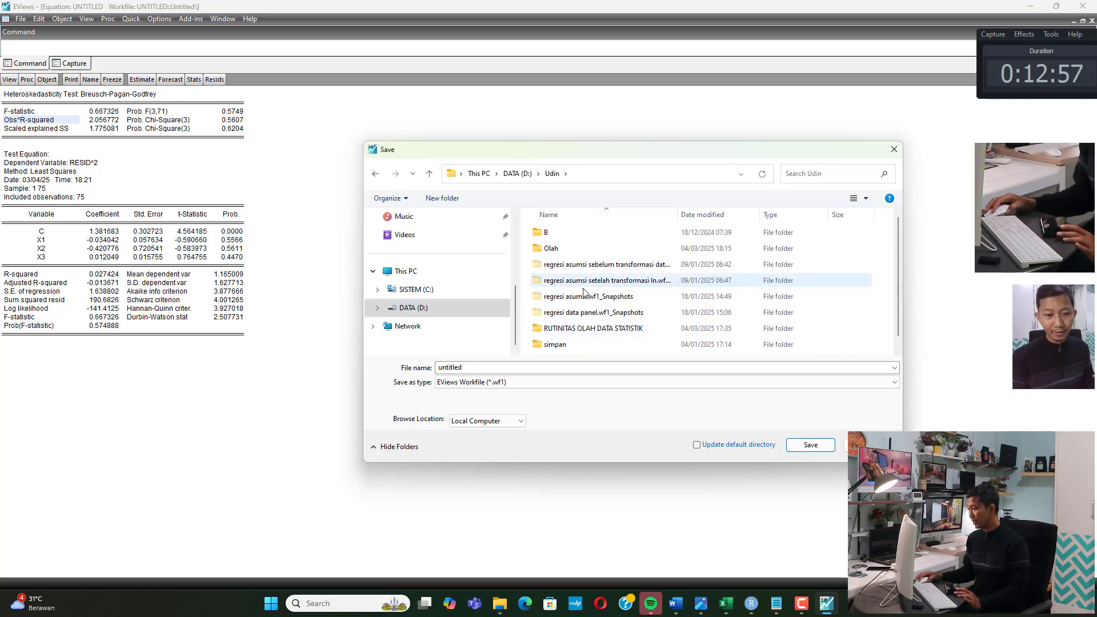
double_click(555, 249)
- Save the workfile as regresi asumsi 2 with double precision series storage
double_click(487, 367)
text(re)
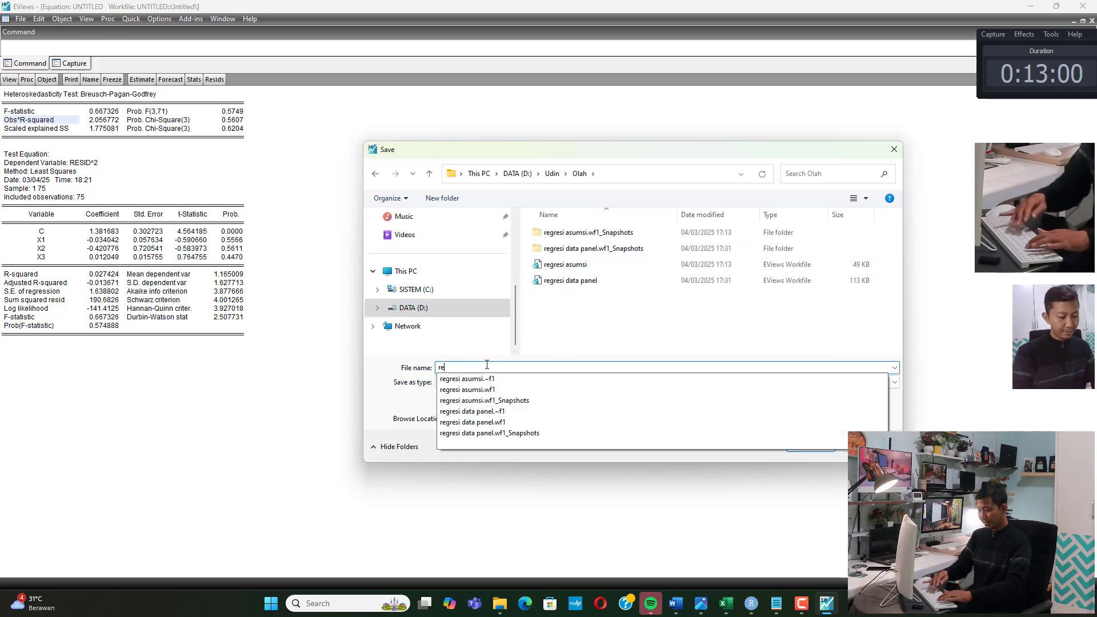
text(gresi asus)
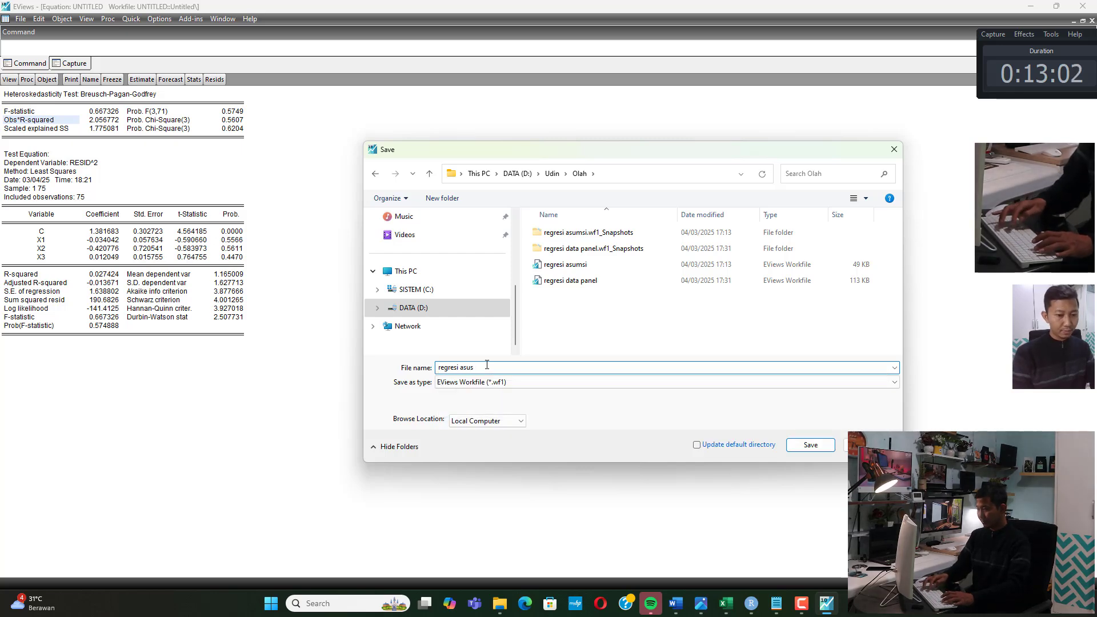
key(BackSpace)
text(msi 2)
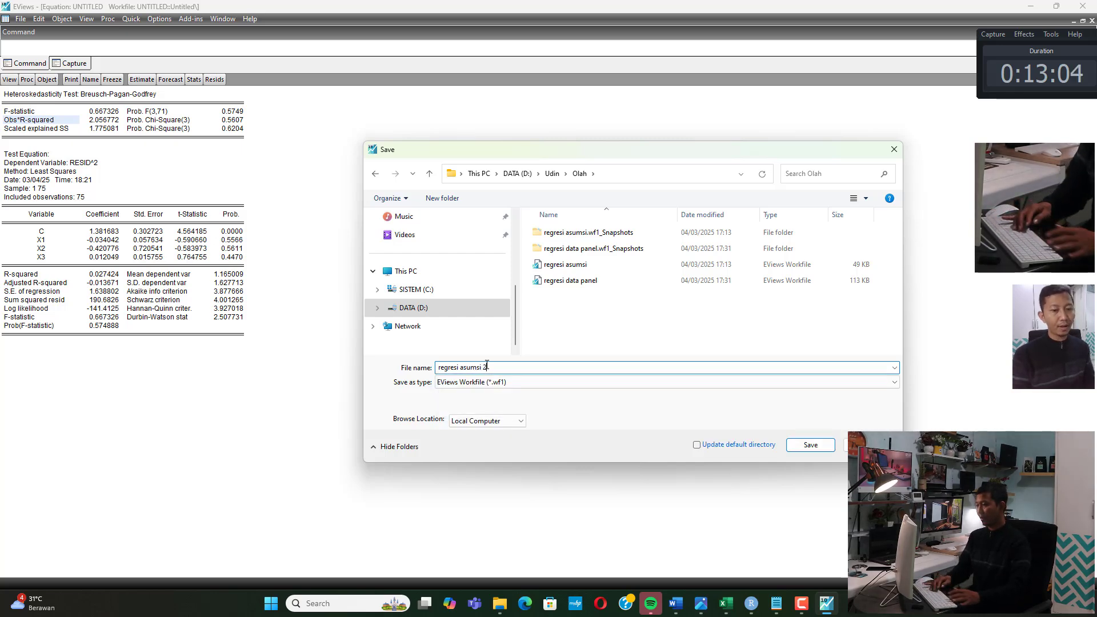
key(Return)
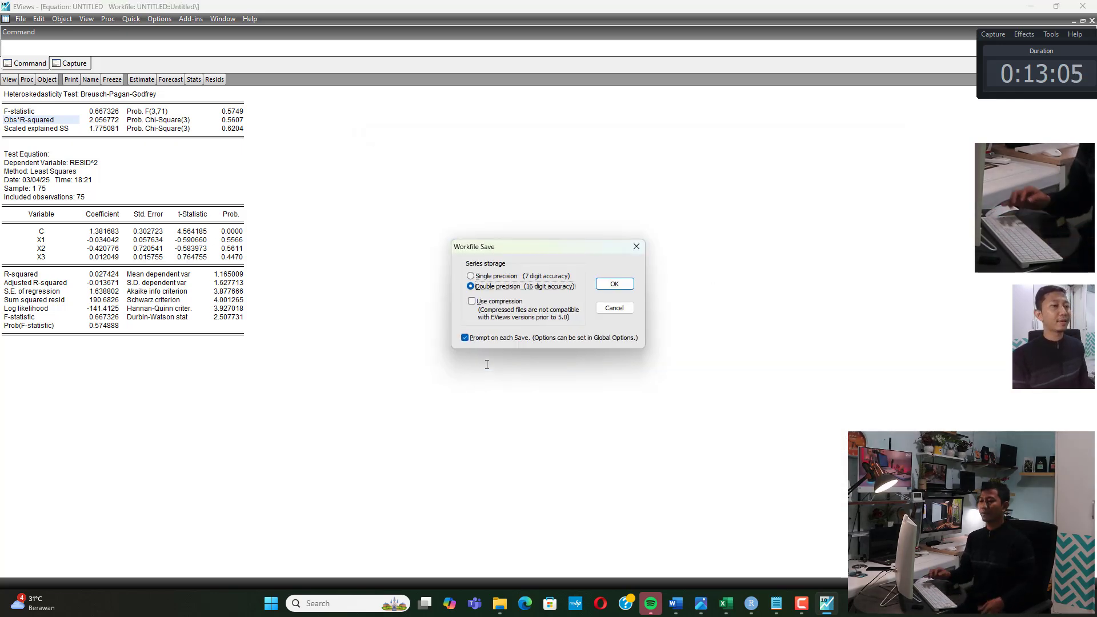
click(614, 283)
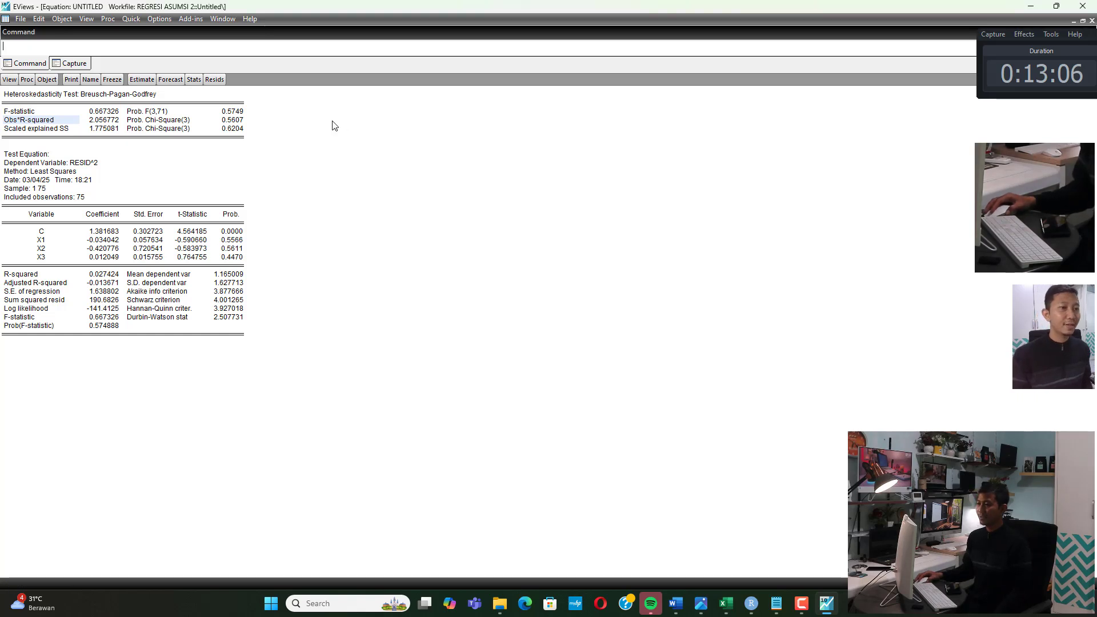
- Close the untitled heteroskedasticity equation and the regresi asumsi 2 workfile without saving further changes
click(1092, 20)
click(522, 320)
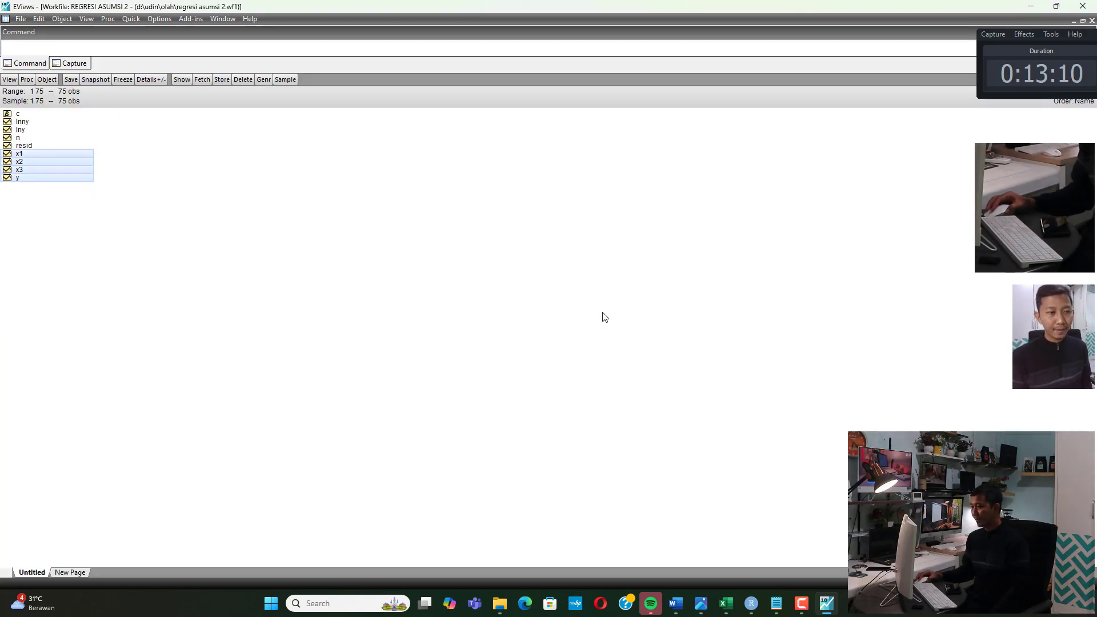
click(1092, 20)
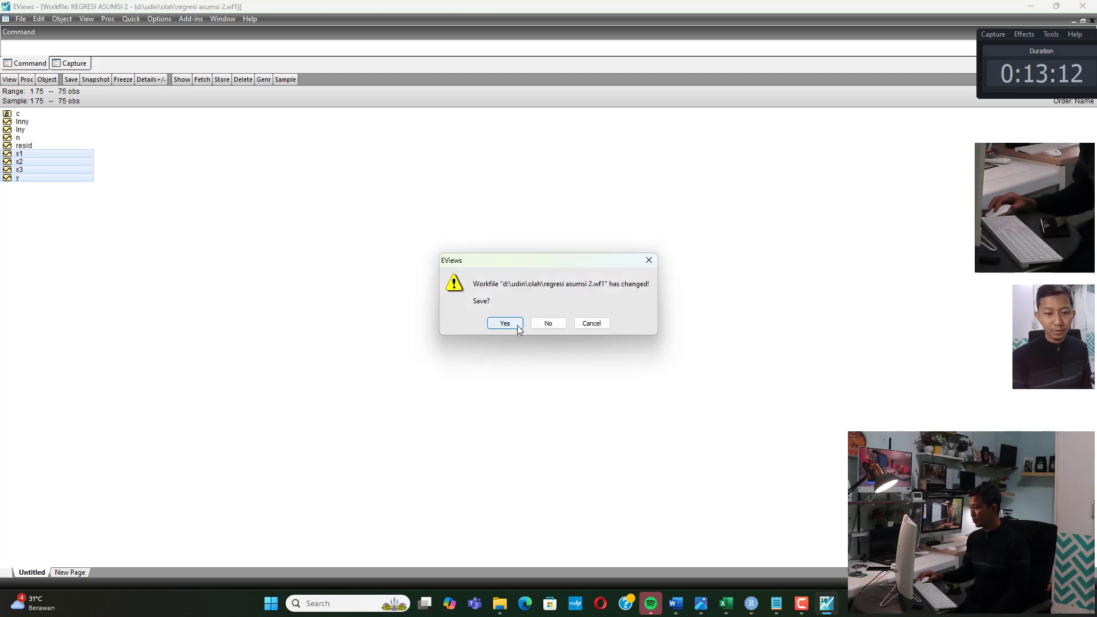
click(547, 324)
- Review the Pemilihan Model list with the Chow, Hausman and Lagrange-Multiplier tests in the Notepad notes
click(777, 602)
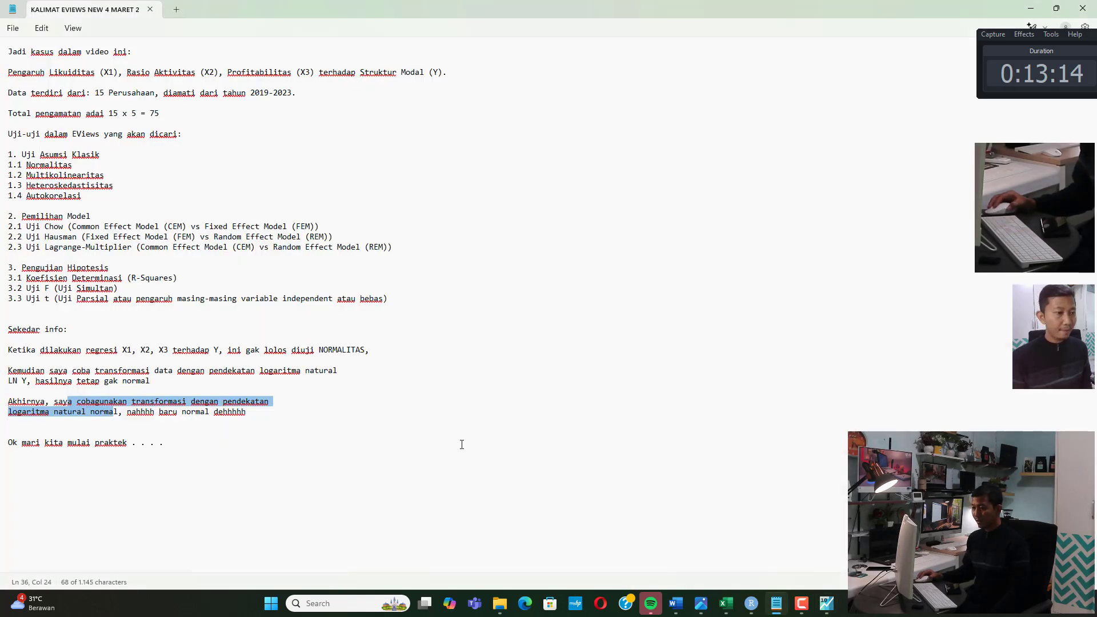
drag(32, 216, 93, 217)
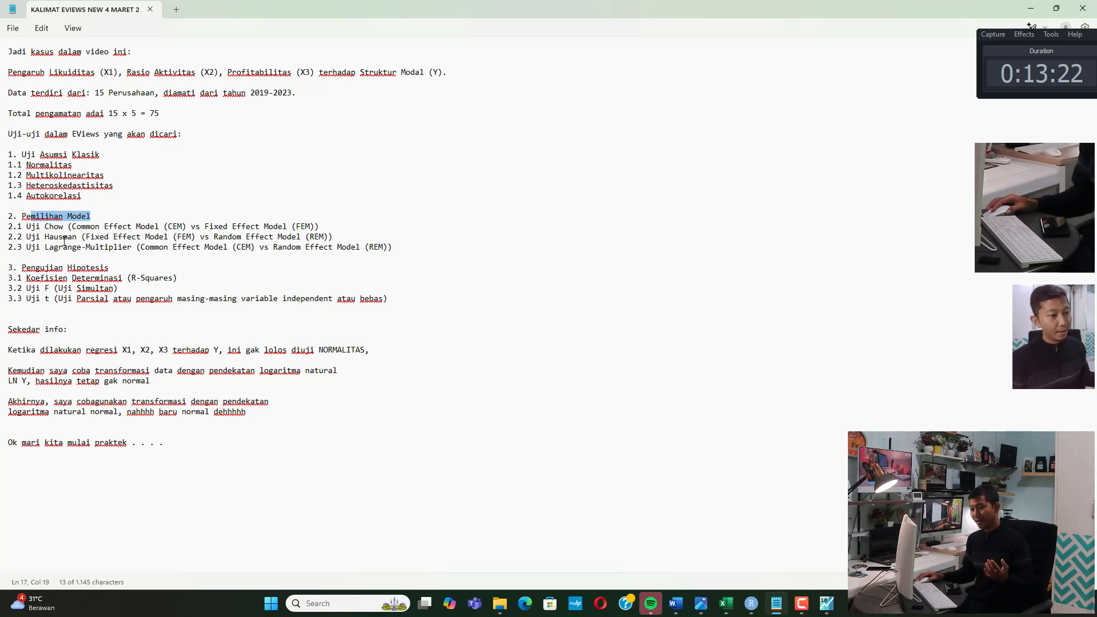
drag(63, 236, 116, 240)
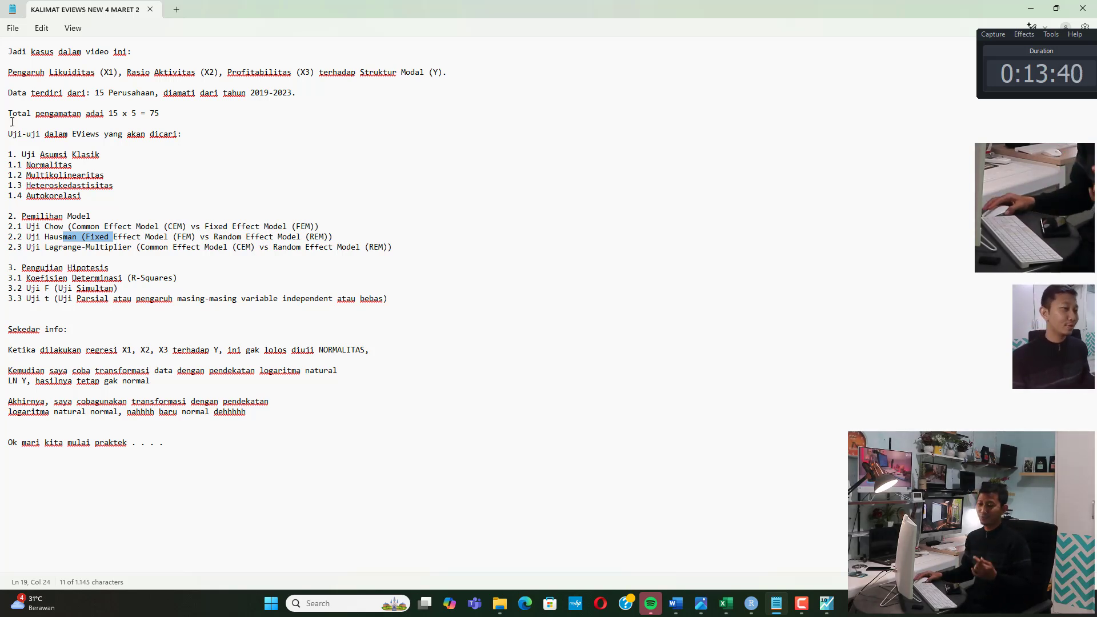
drag(35, 227, 66, 245)
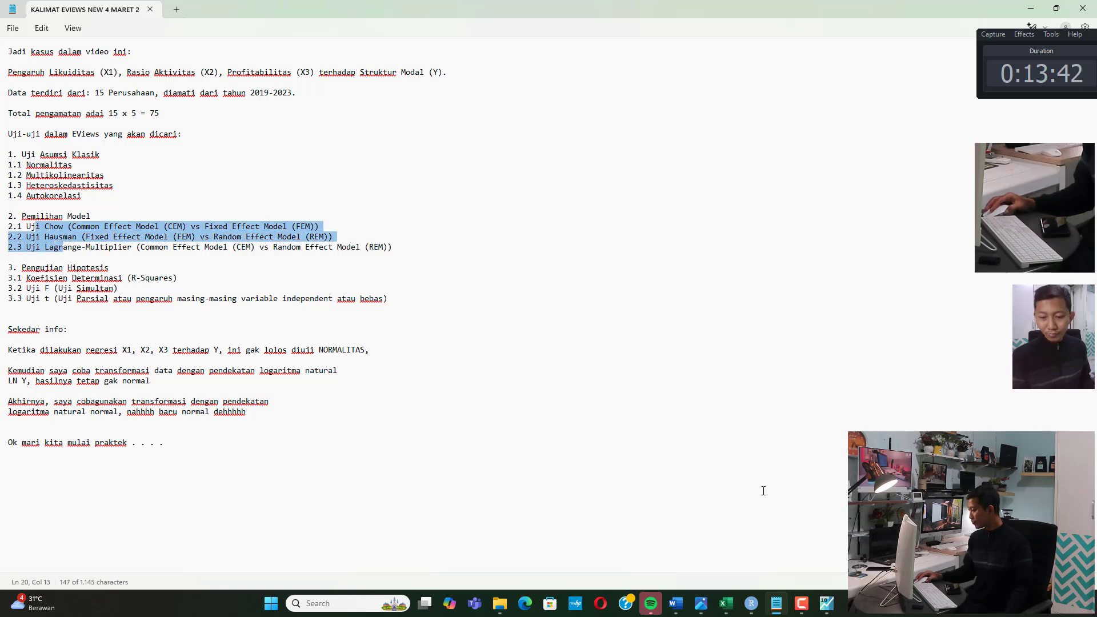
- Switch to EViews, create a dated annual workfile from 2019 to 2023 and maximize its window
key(alt+Tab)
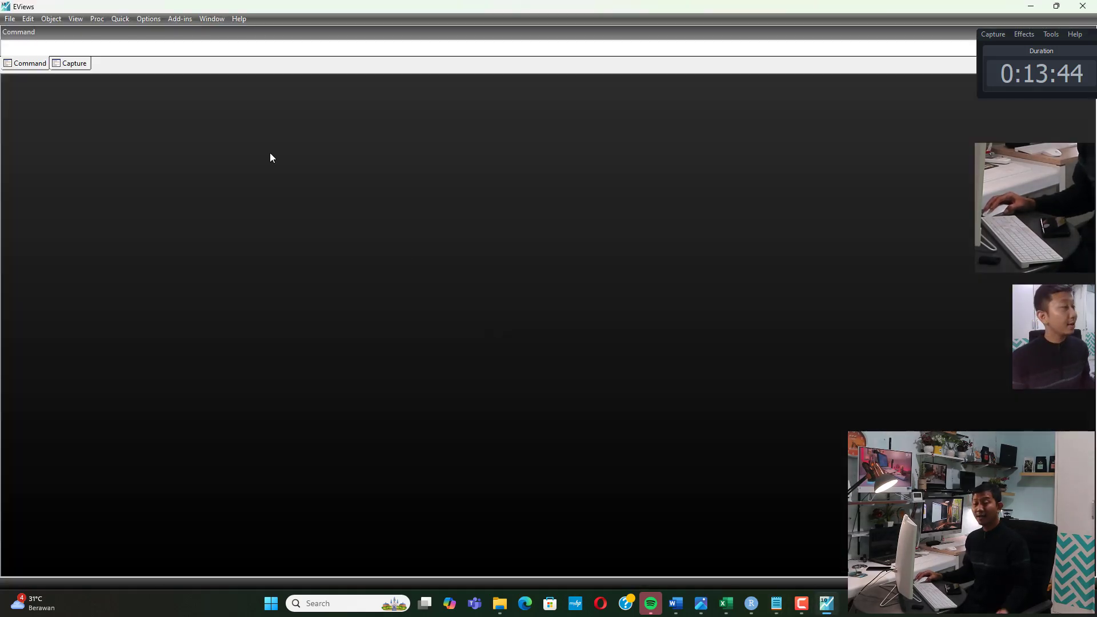
click(10, 19)
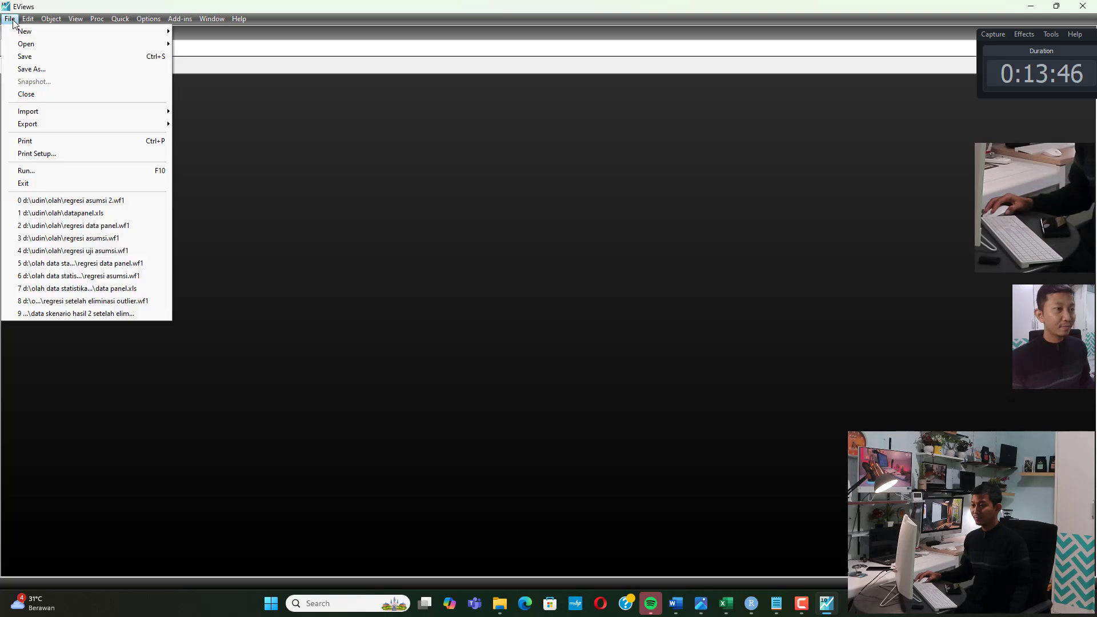
mouse_move(166, 32)
click(203, 31)
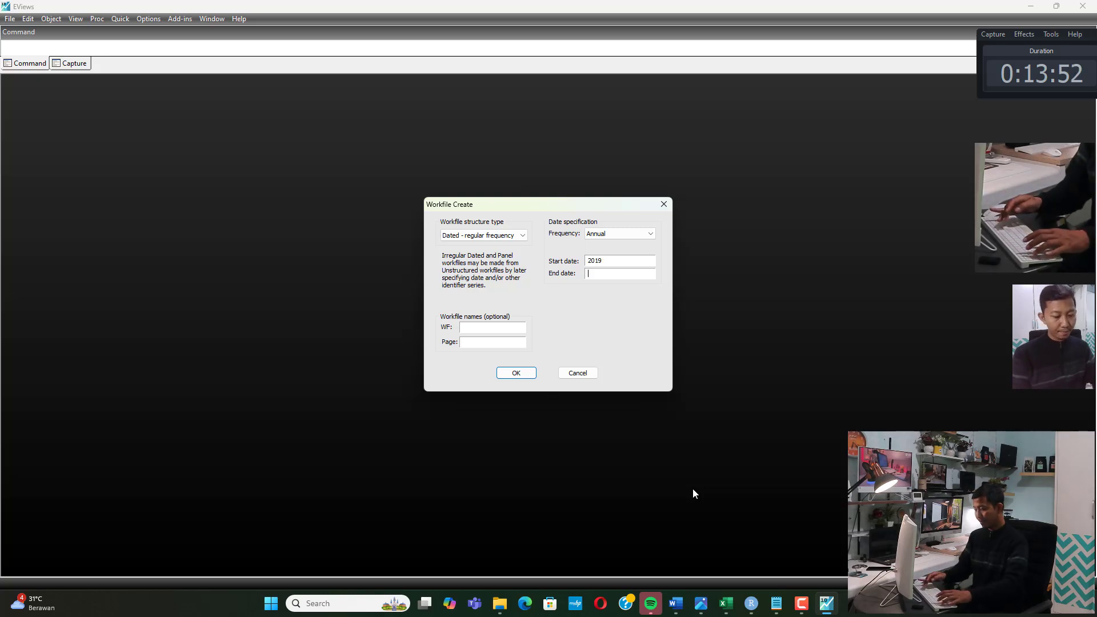
mouse_move(726, 610)
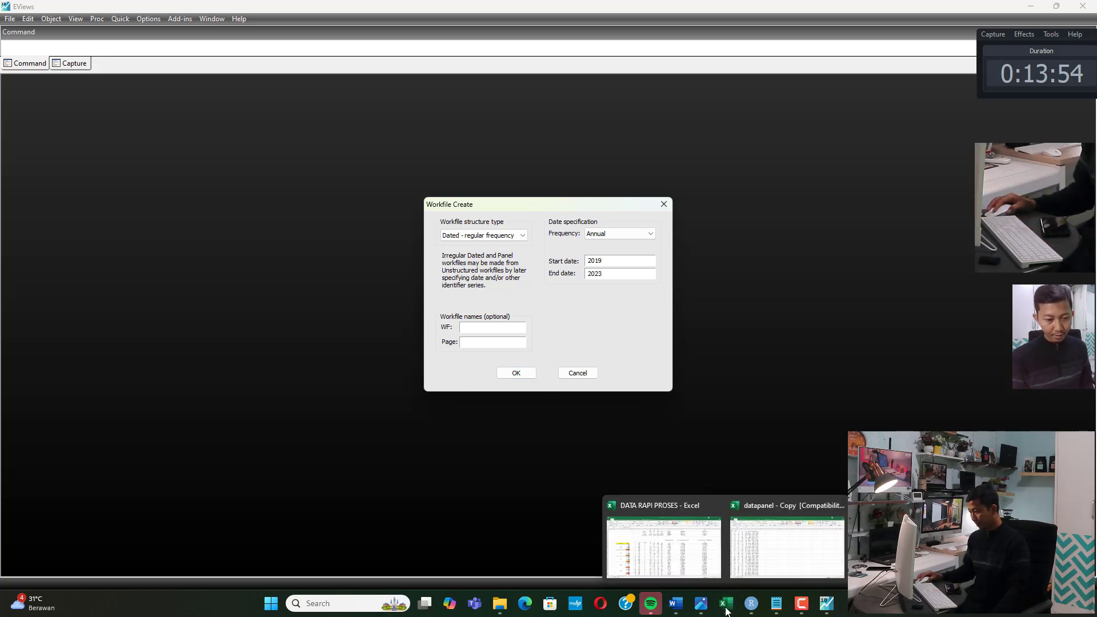
click(690, 557)
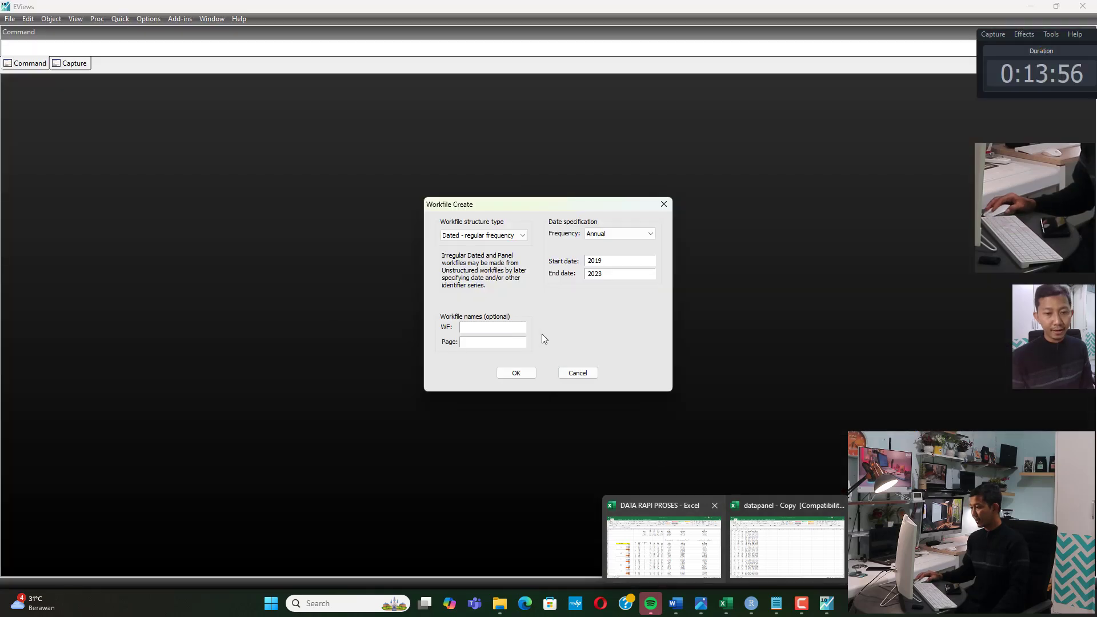
click(515, 372)
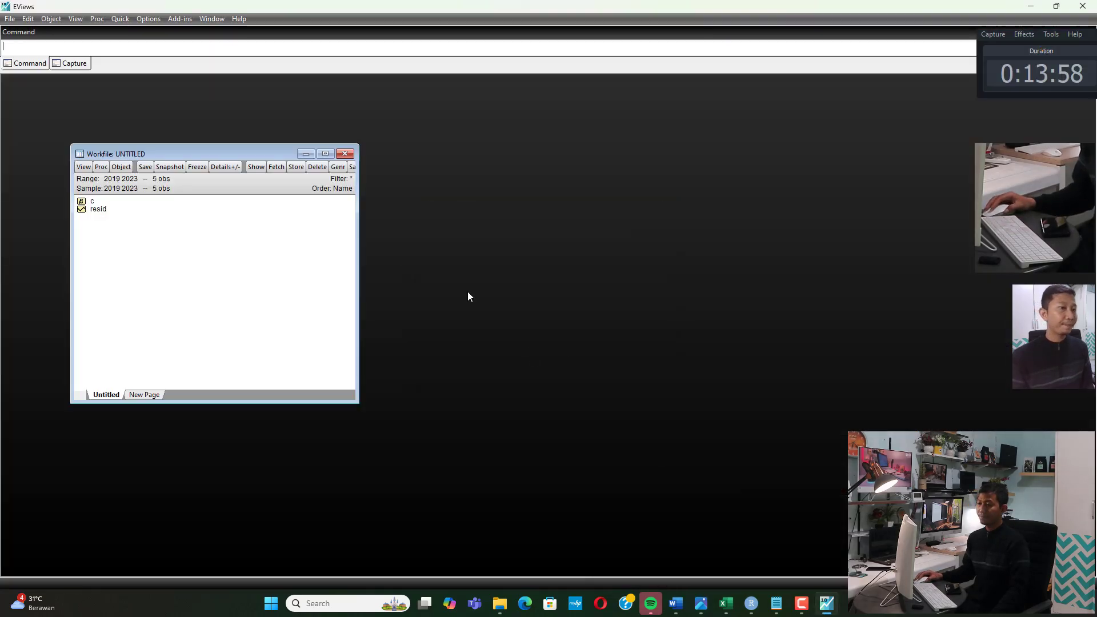
click(327, 155)
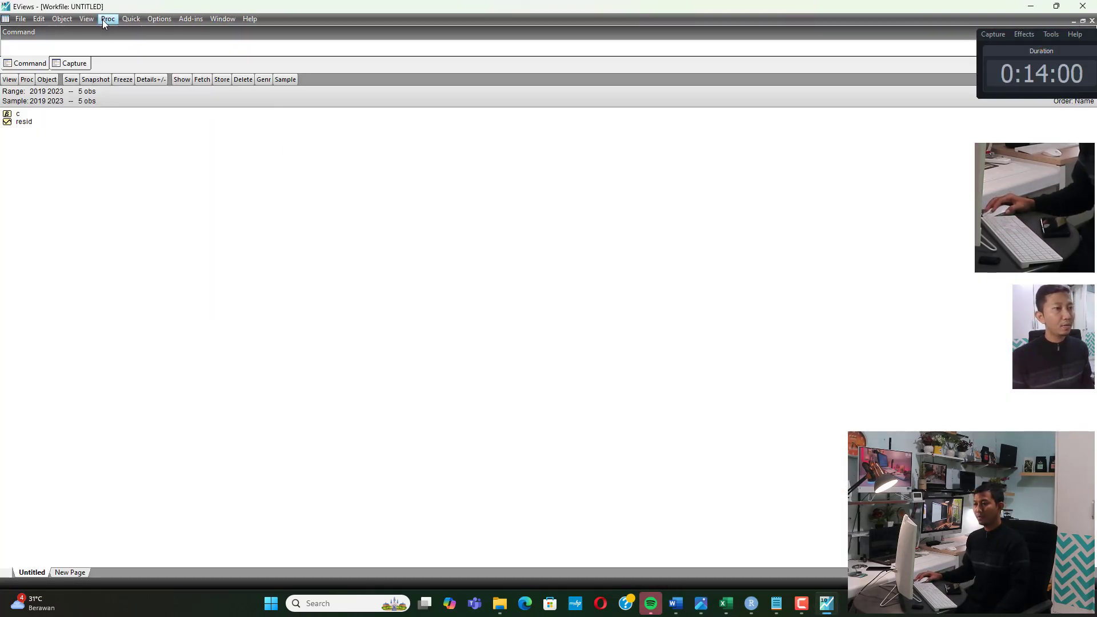
- Create a new Pool object named datapanel in the workfile
click(63, 20)
click(85, 32)
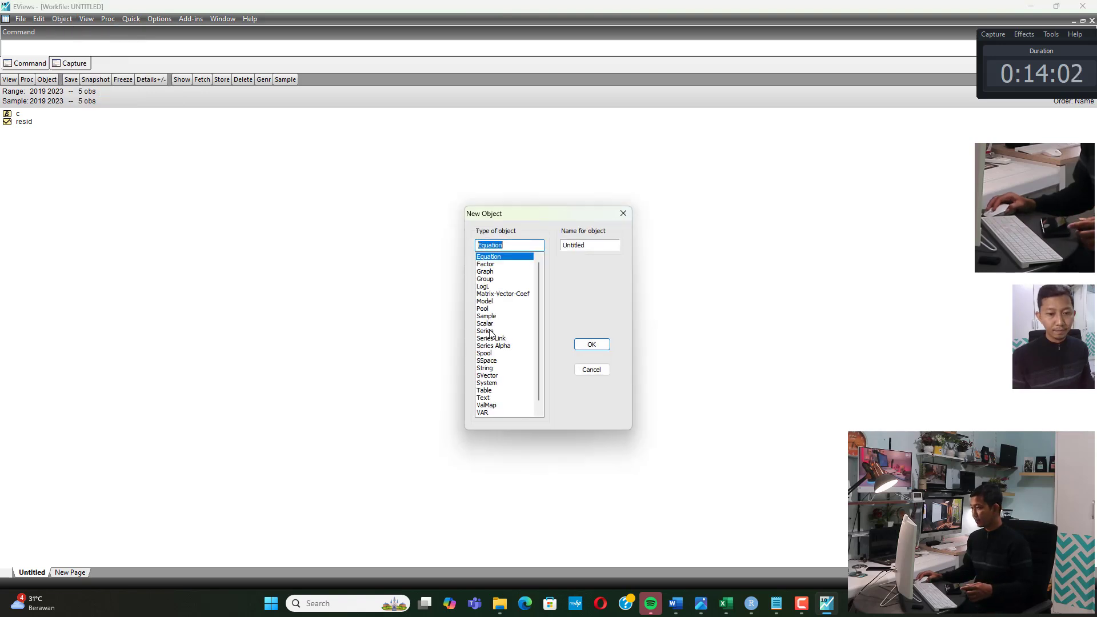
click(486, 309)
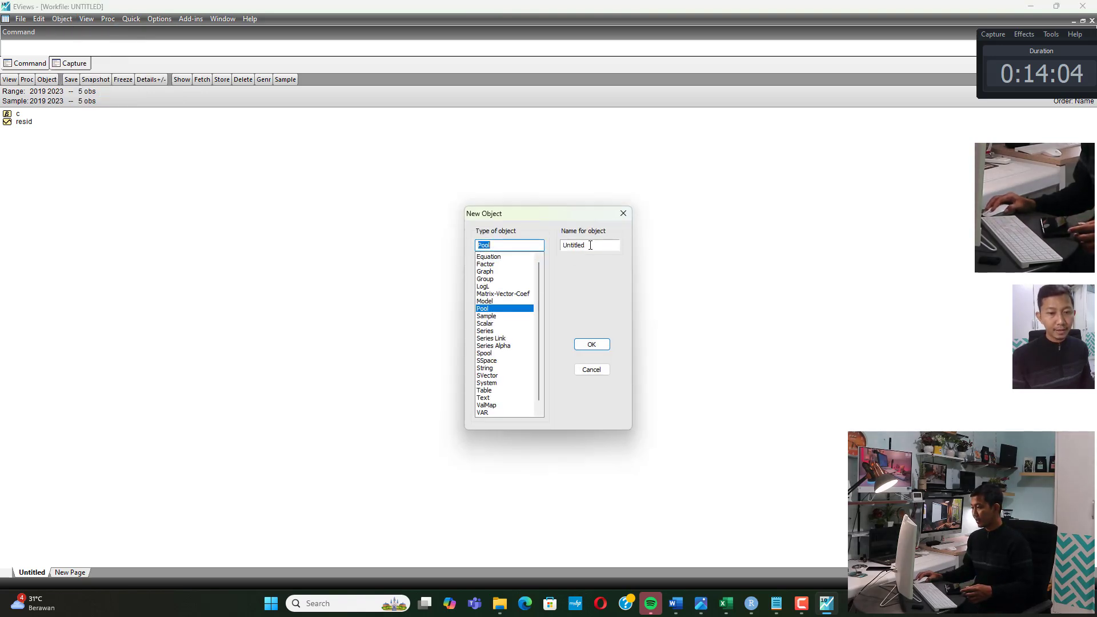
double_click(582, 245)
text(datapa)
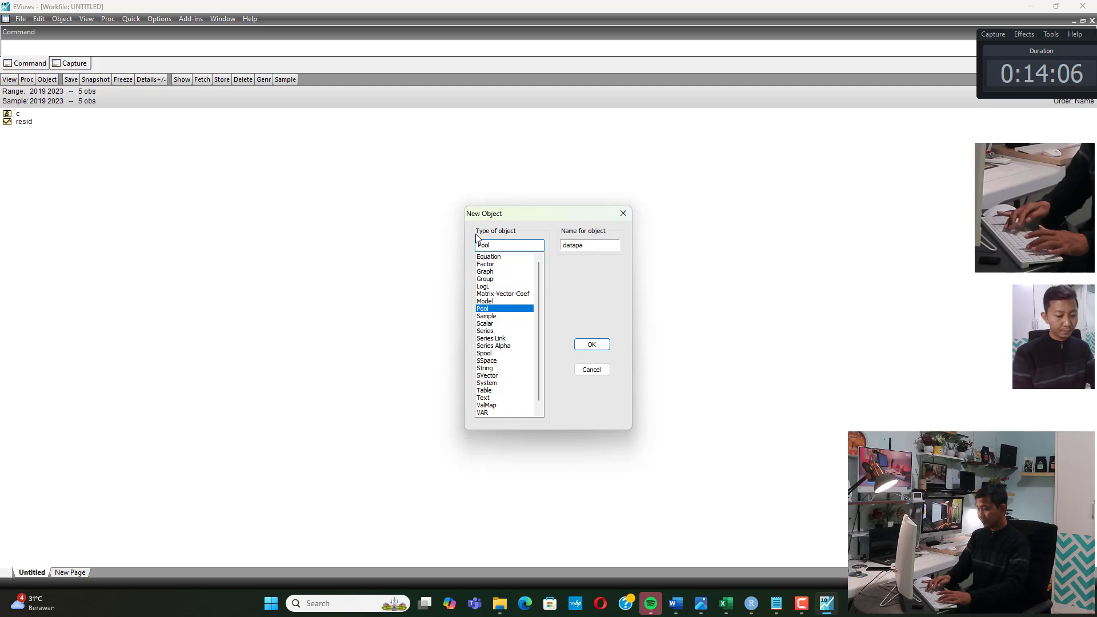
text(nel)
key(Return)
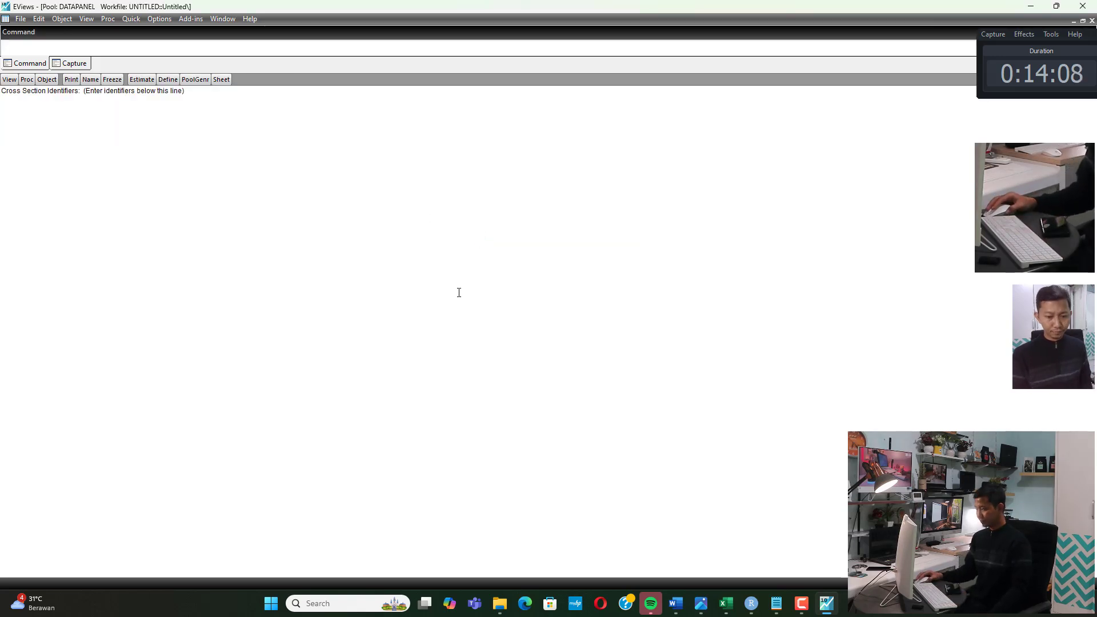
- Enter the cross-section identifiers _1 to _15 in the datapanel pool, one per line
click(17, 105)
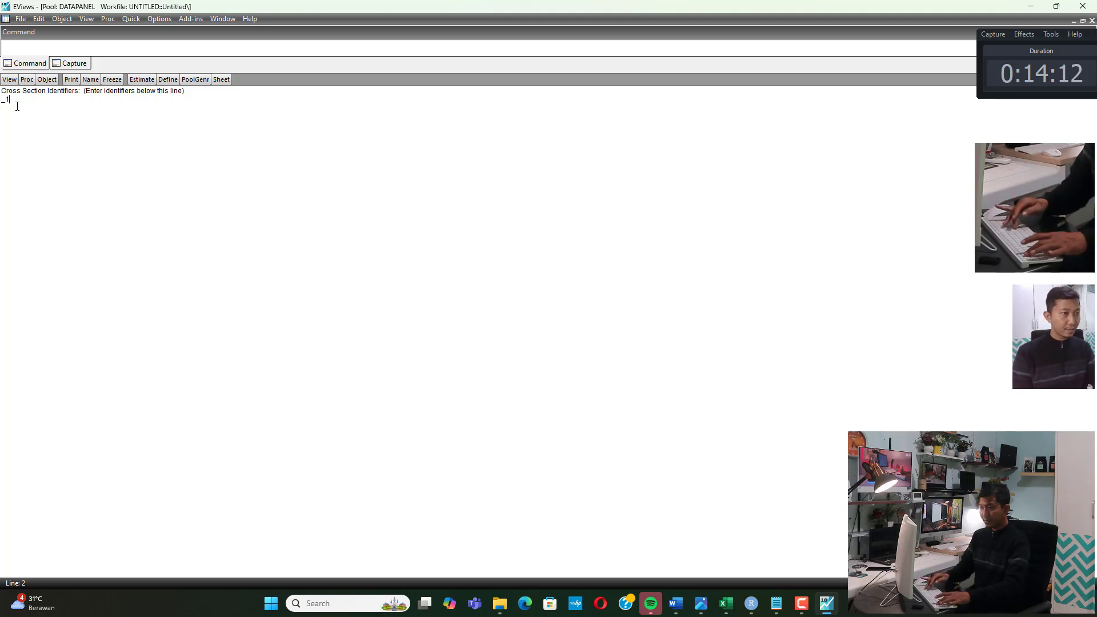
text(3 )
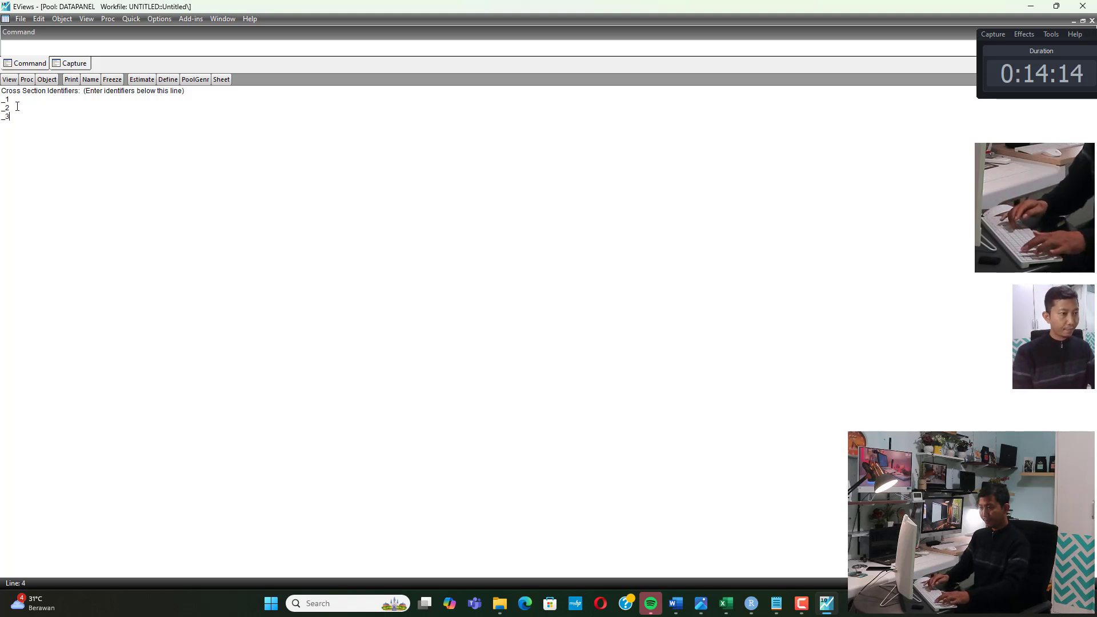
text(_4)
key(Return)
text(_5 )
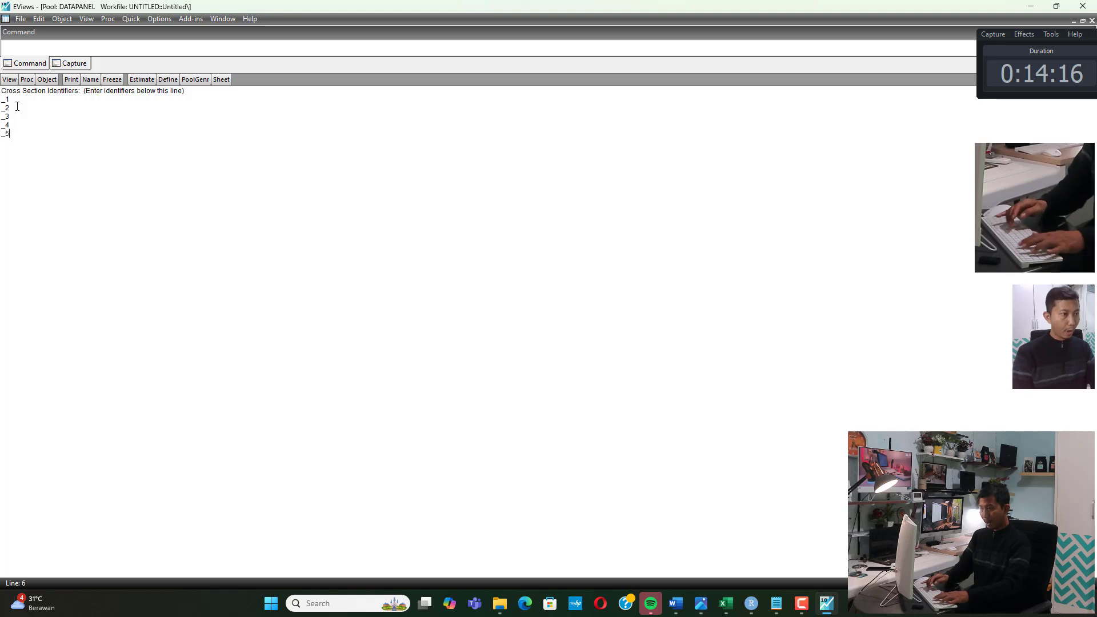
text(_6 )
text(_7 )
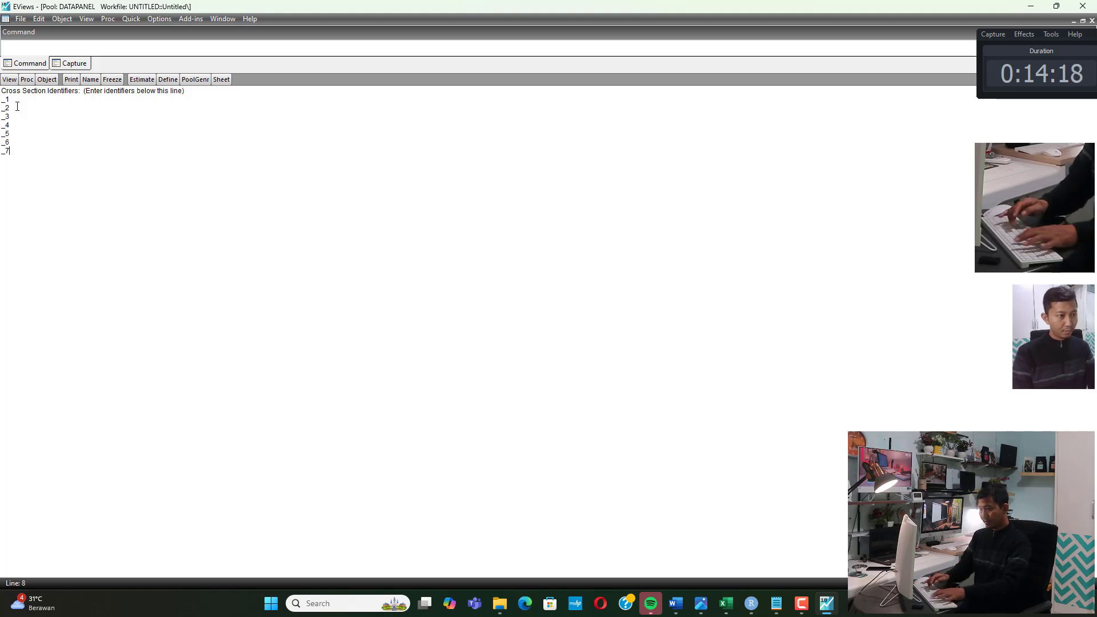
text(_8 _9)
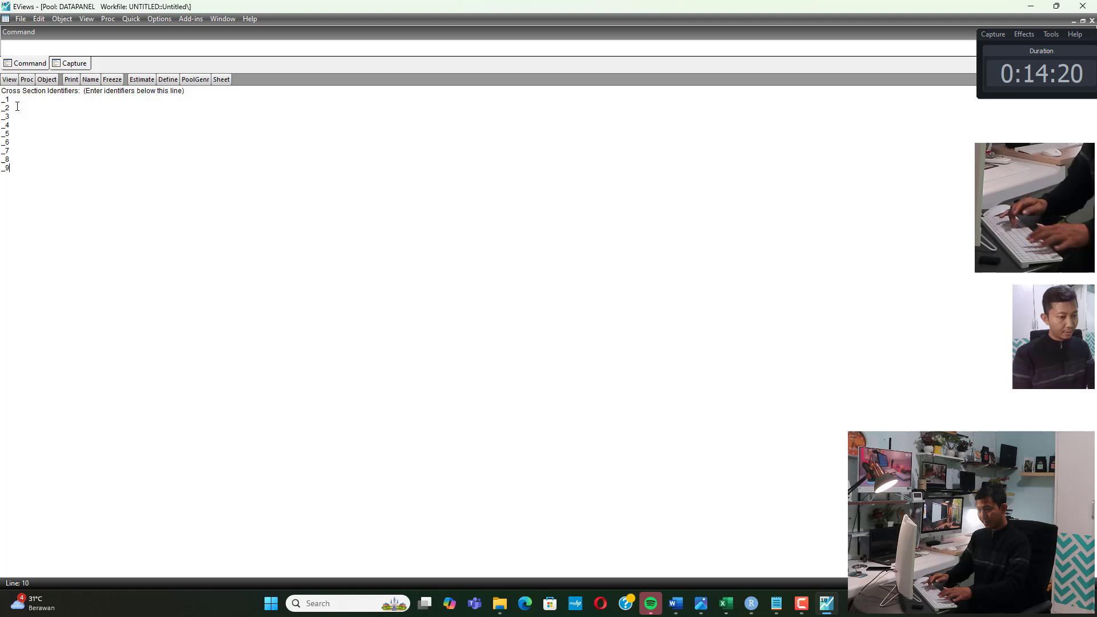
key(Return)
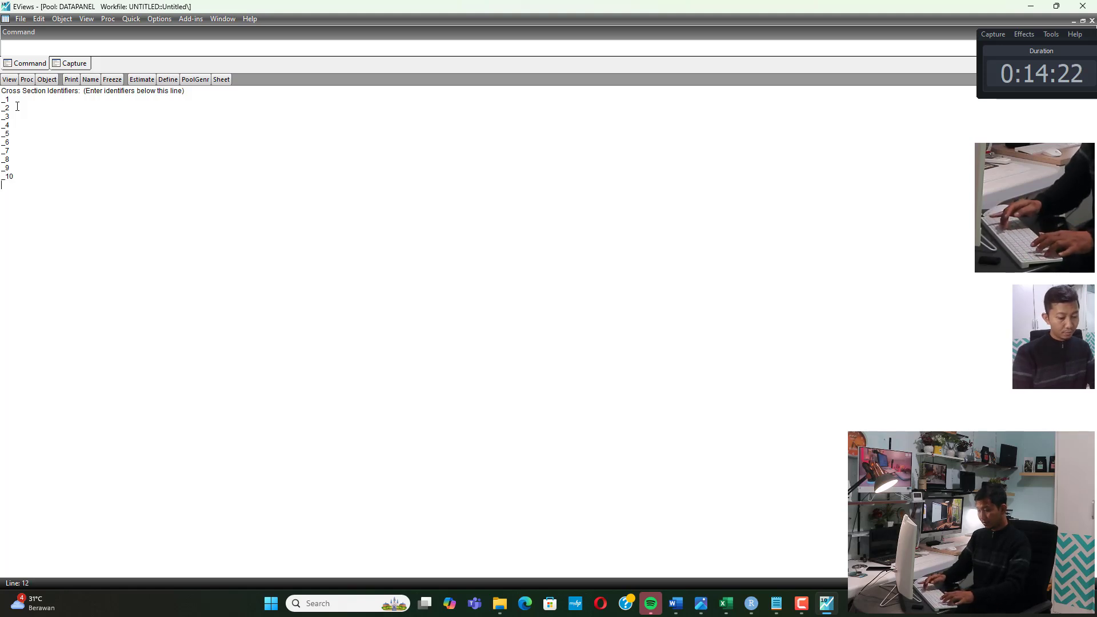
key(Return)
text(_12)
key(Return)
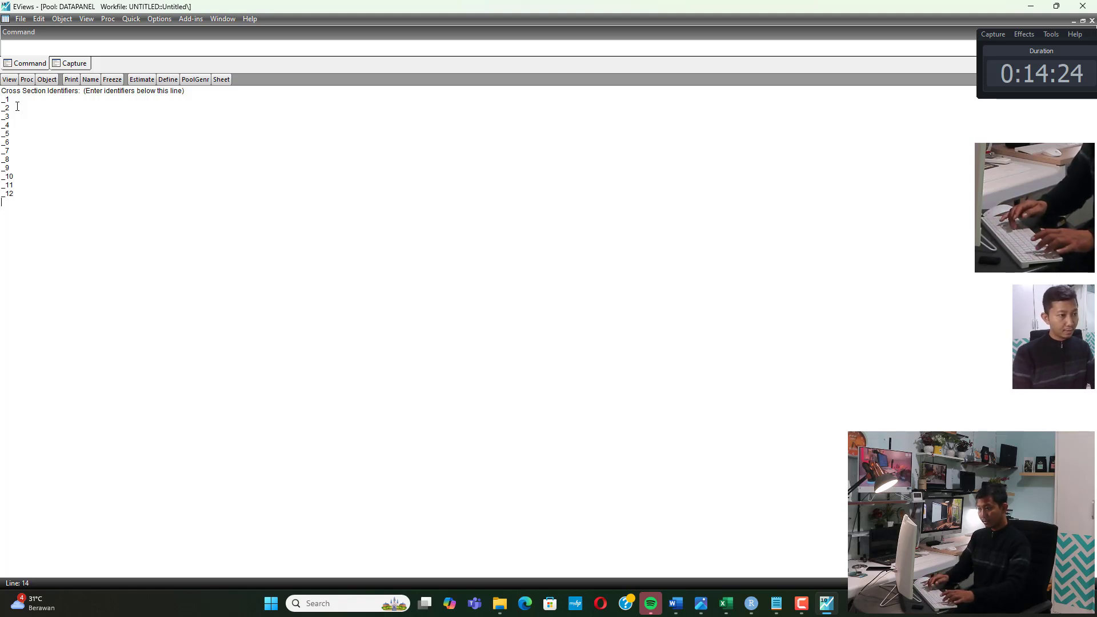
text(_13)
key(Return)
text(_14 )
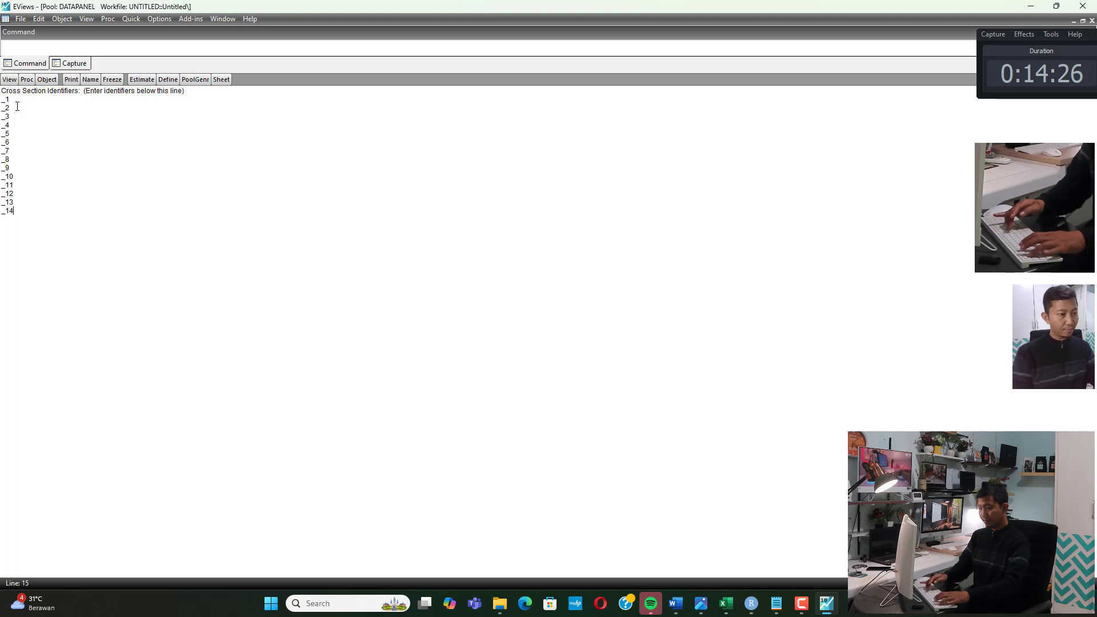
text(_15)
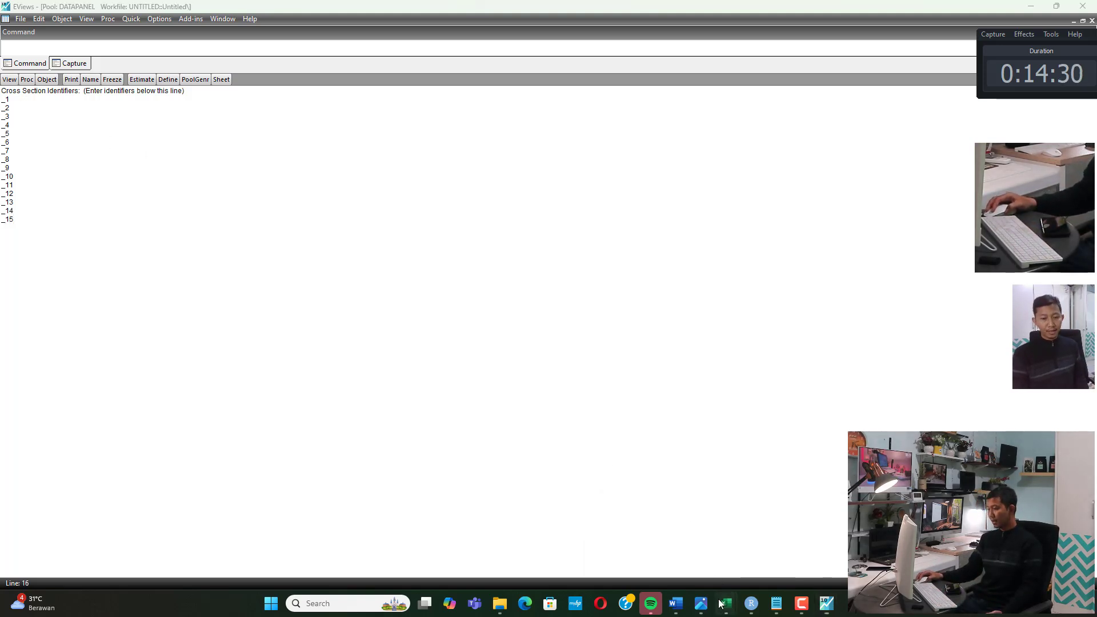
- Check the company and year listing in the DATA RAPI PROSES workbook in Excel
mouse_move(726, 604)
click(661, 554)
scroll(476, 442, down, 20)
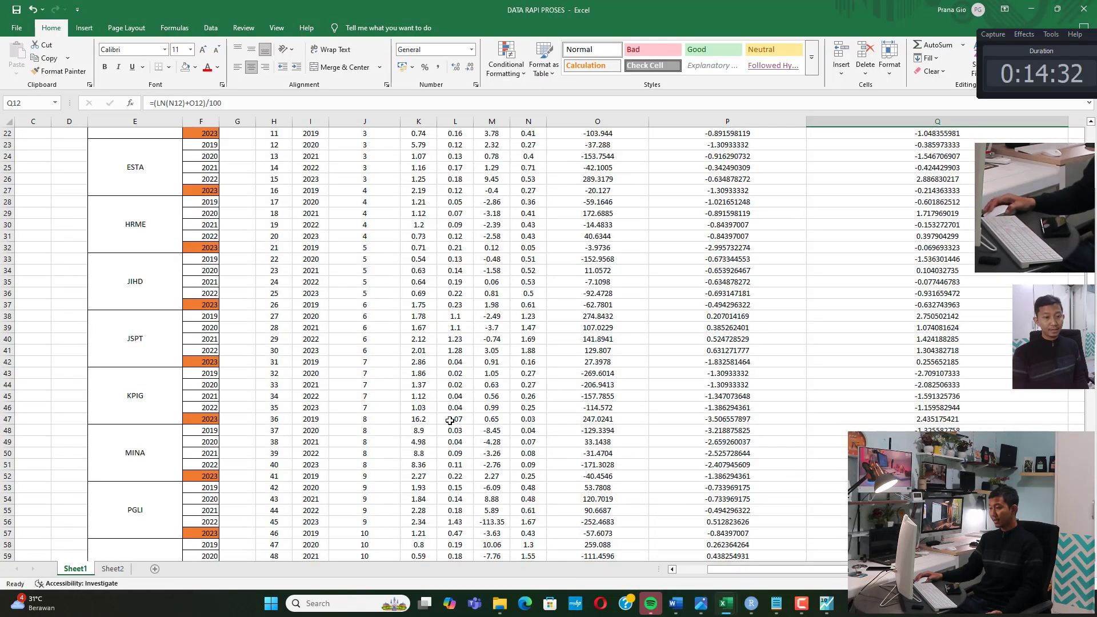
- Return to EViews and start importing the datapanel Excel file from the Olah folder on DATA (D:) into the pool
click(826, 603)
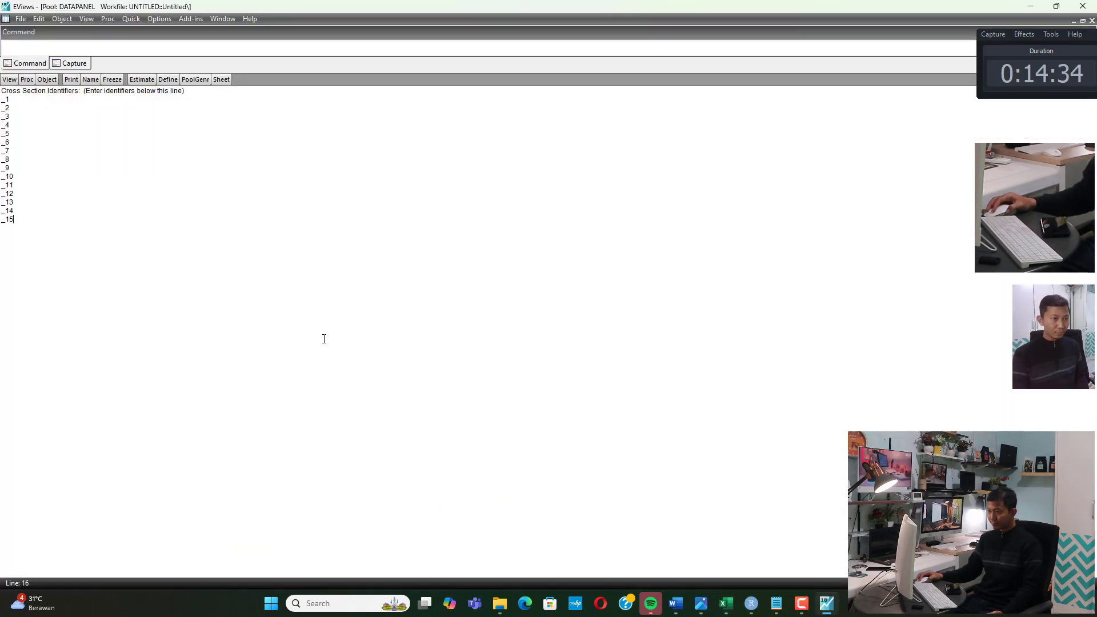
click(27, 79)
click(87, 208)
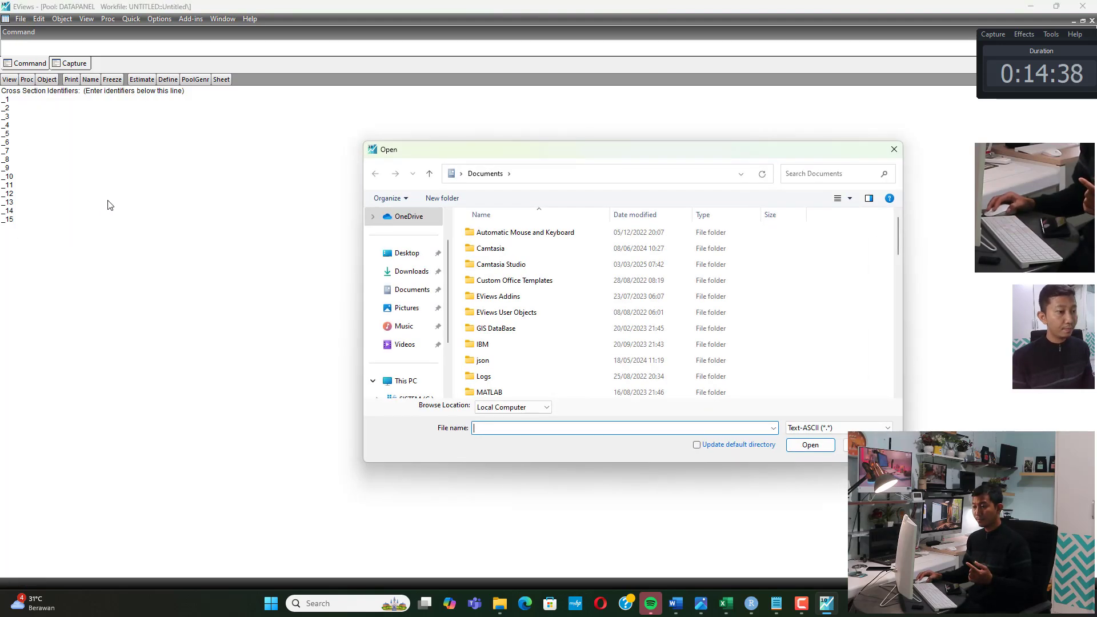
scroll(468, 357, down, 5)
scroll(430, 349, down, 2)
click(430, 348)
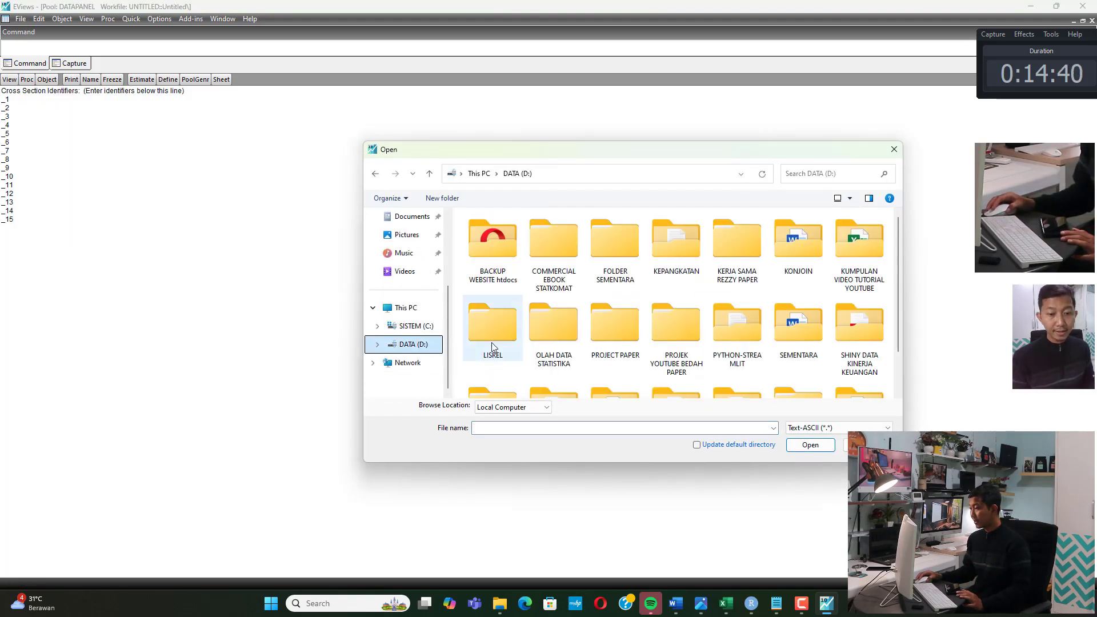
scroll(628, 314, down, 2)
double_click(752, 377)
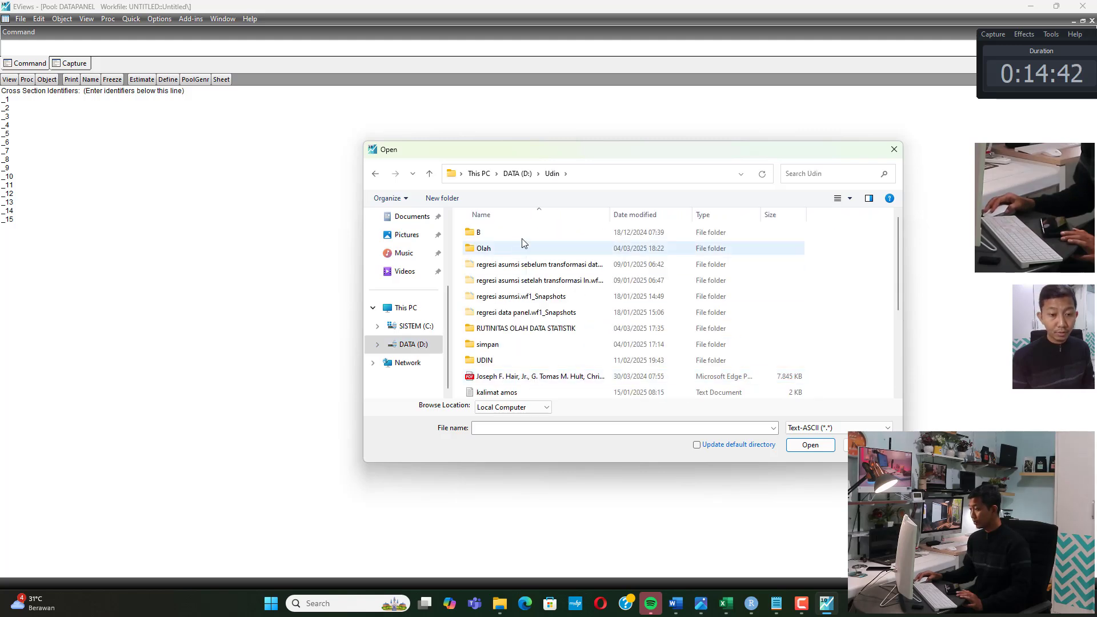
double_click(505, 247)
double_click(509, 344)
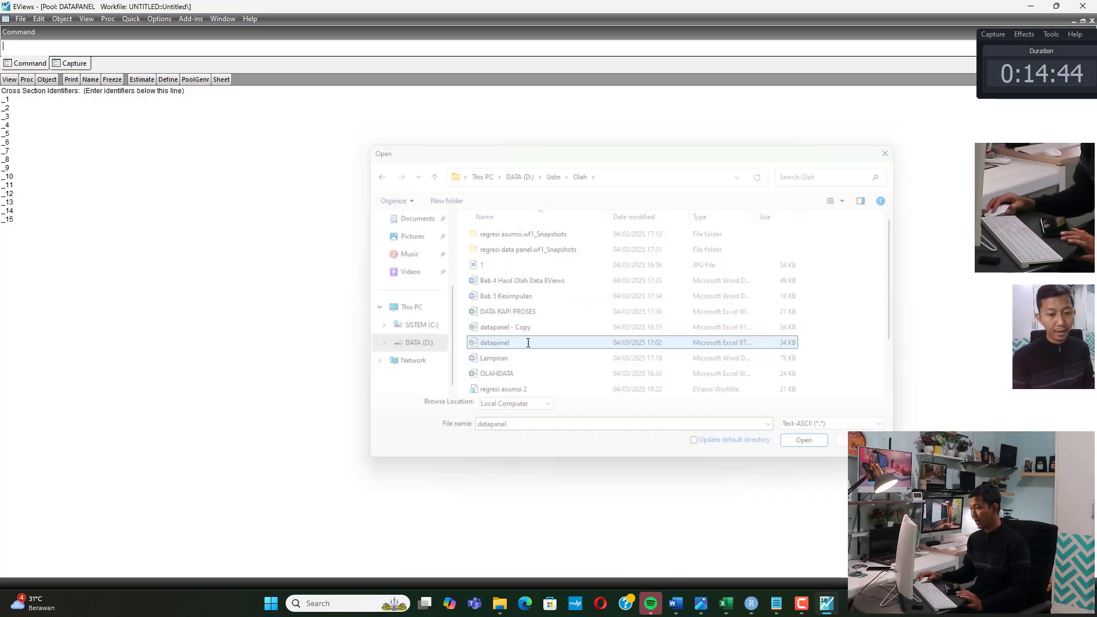
- Set the import's upper-left data cell to A2, checking the first data row in the datapanel - Copy Excel workbook
key(BackSpace)
text(A2)
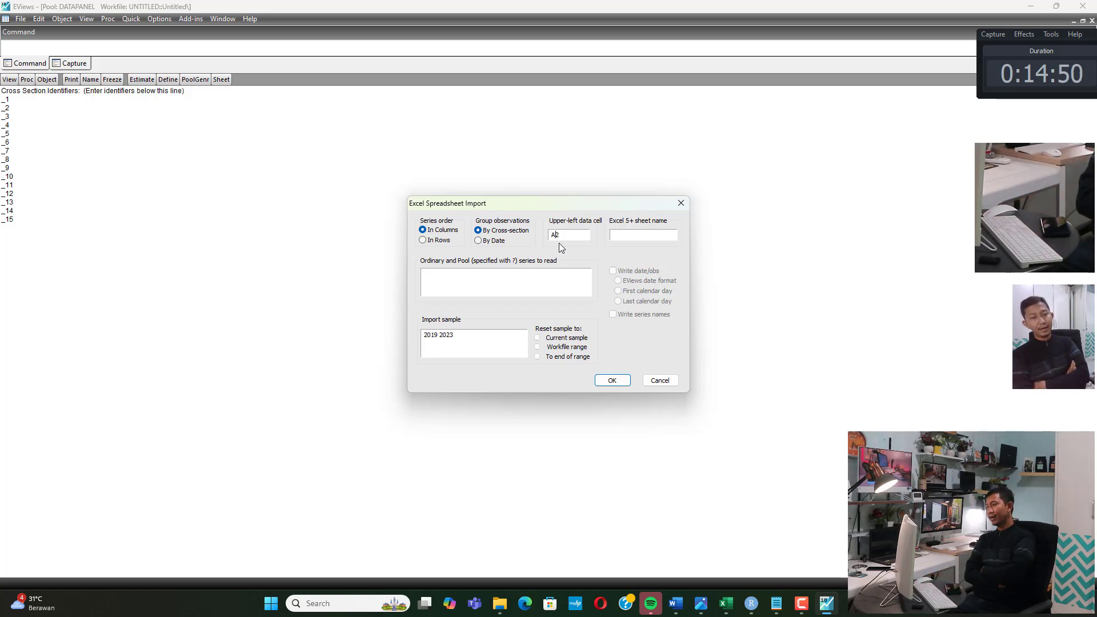
mouse_move(726, 615)
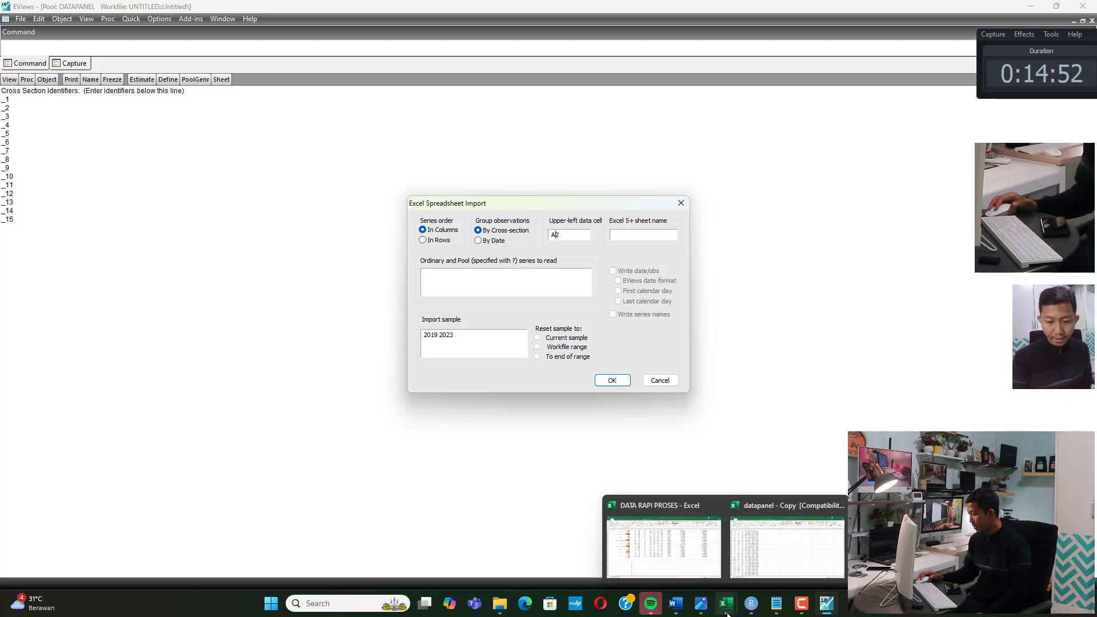
click(738, 568)
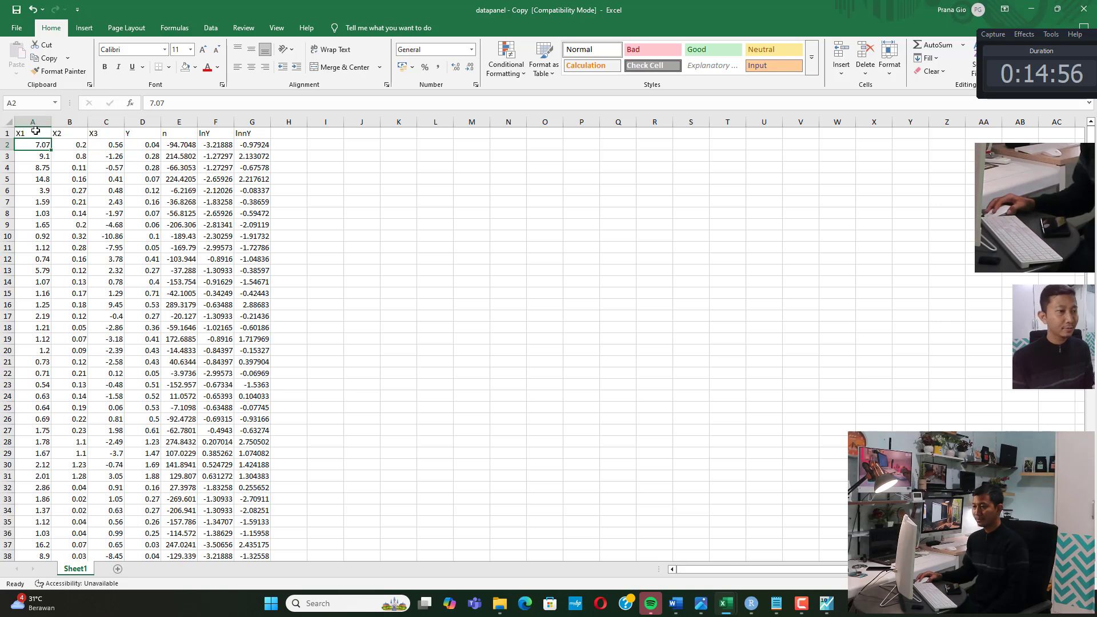
click(827, 603)
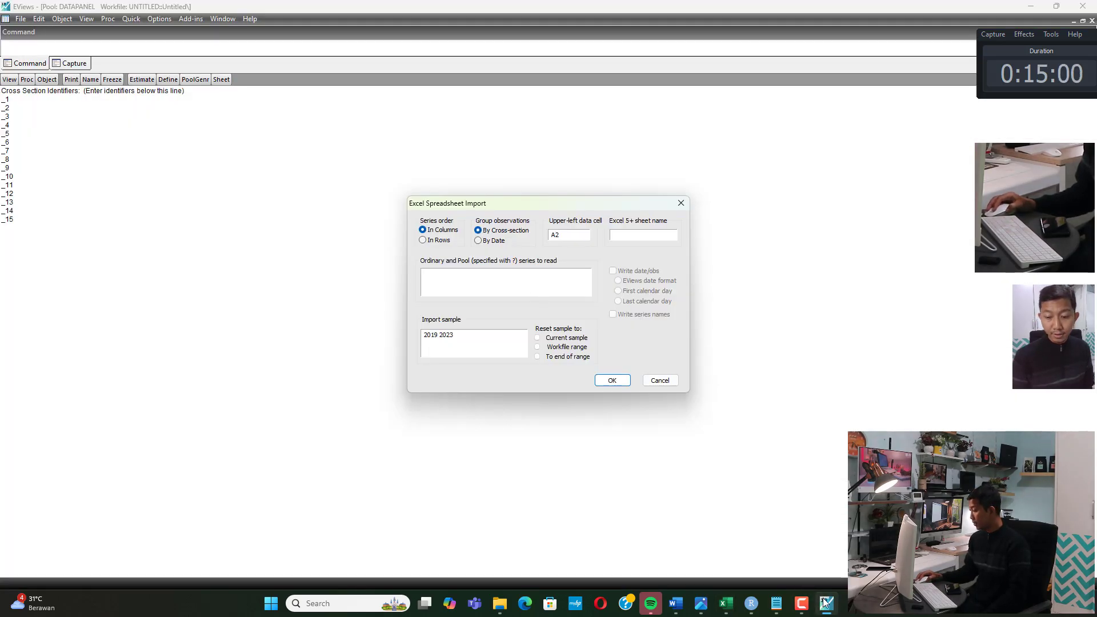
- Copy the header names X1 to lnnY from the datapanel - Copy workbook into the EViews import's list of series to read
mouse_move(726, 603)
click(765, 555)
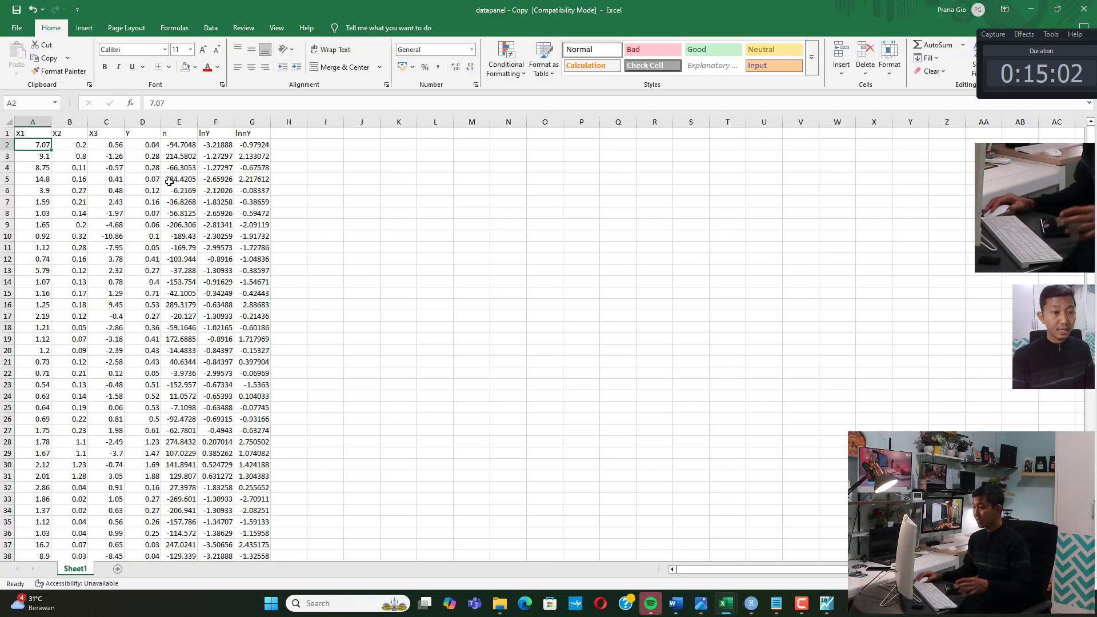
drag(34, 133, 260, 134)
key(ctrl+c)
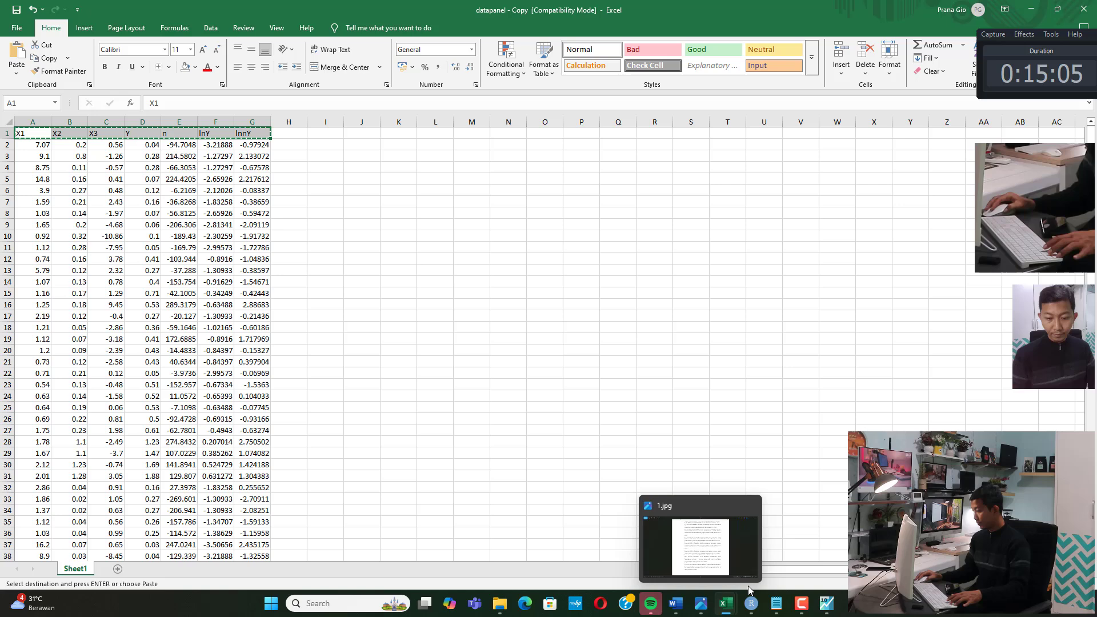
click(827, 604)
key(ctrl+v)
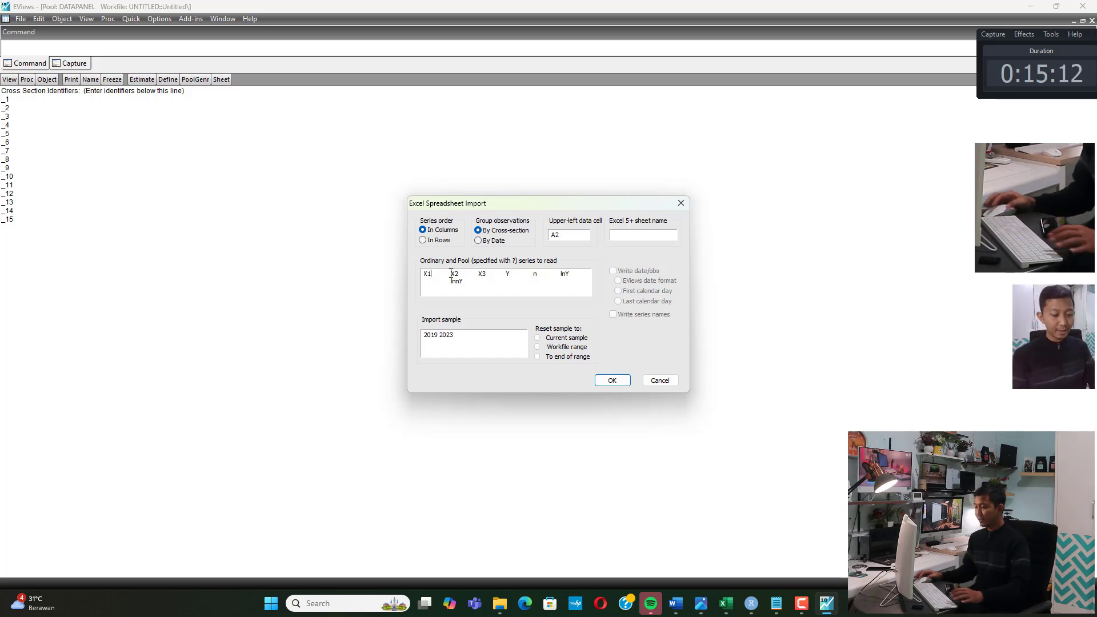
- Append ? to every listed series (X1?, X2?, X3?, Y?, n?, lnY?, lnnY?) and run the Excel import
text(?)
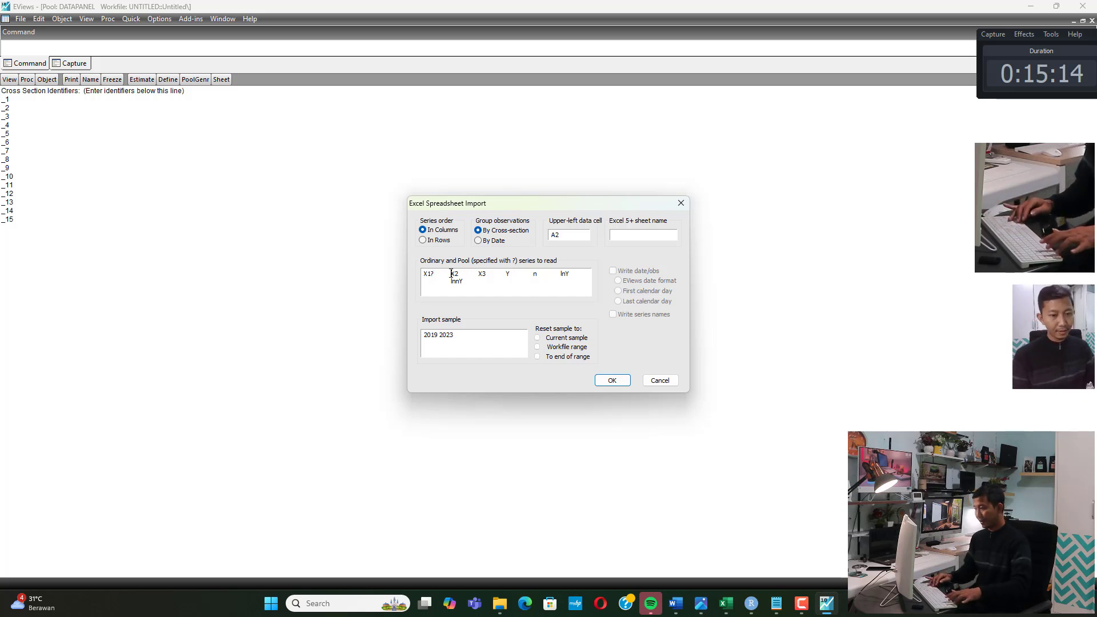
text(?)
text(?)
key(Right)
key(Right)
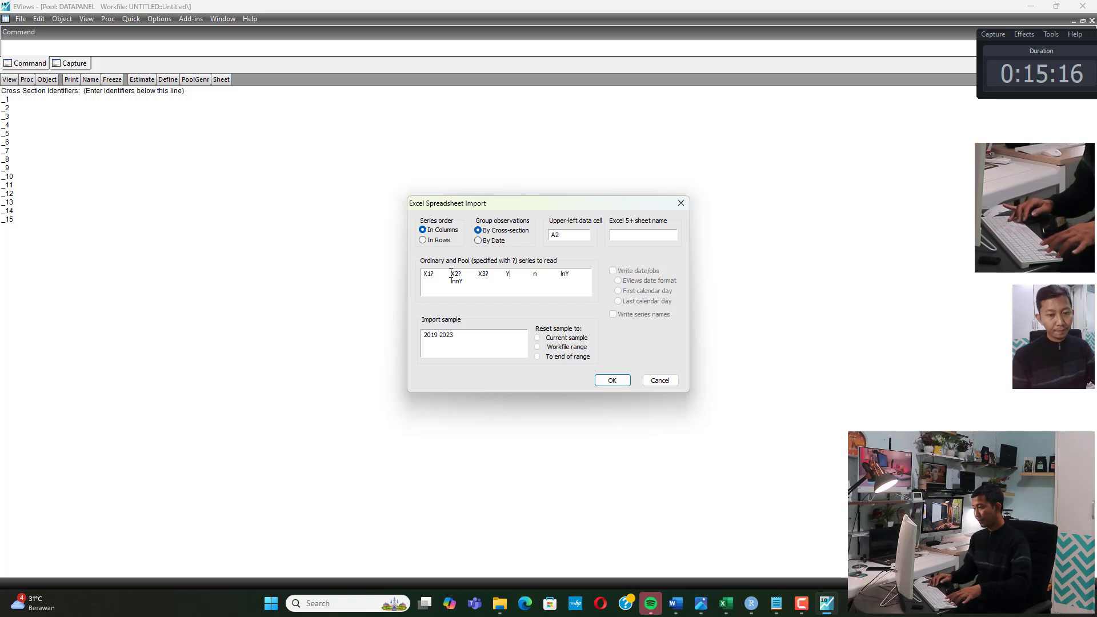
key(Right)
key(Right)
key(Right)
key(Right)
key(Right)
key(Right)
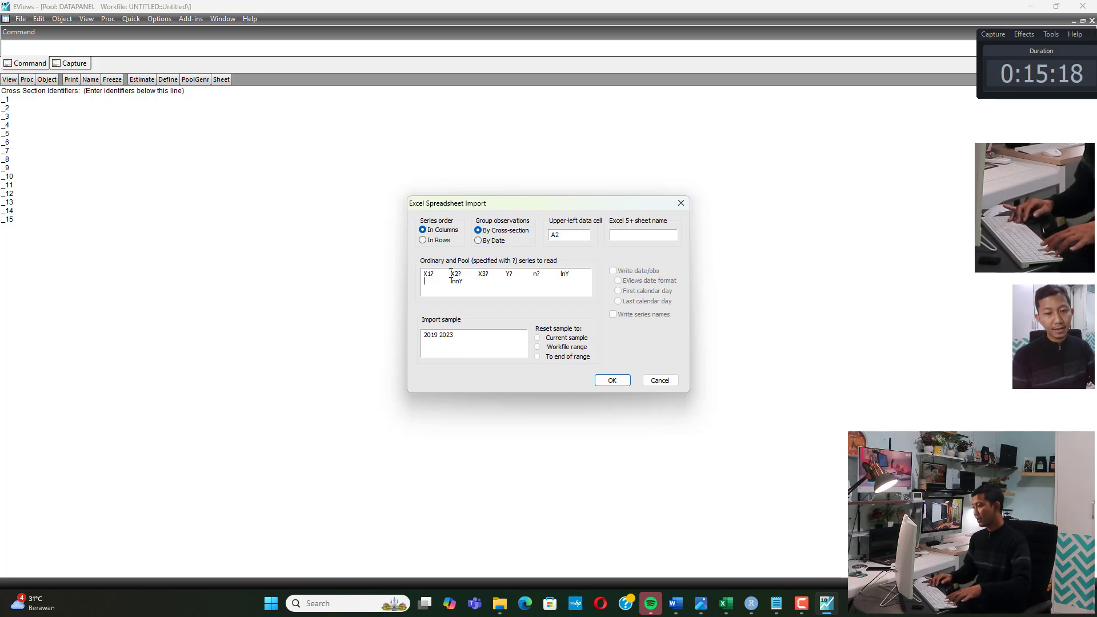
text(lnnY)
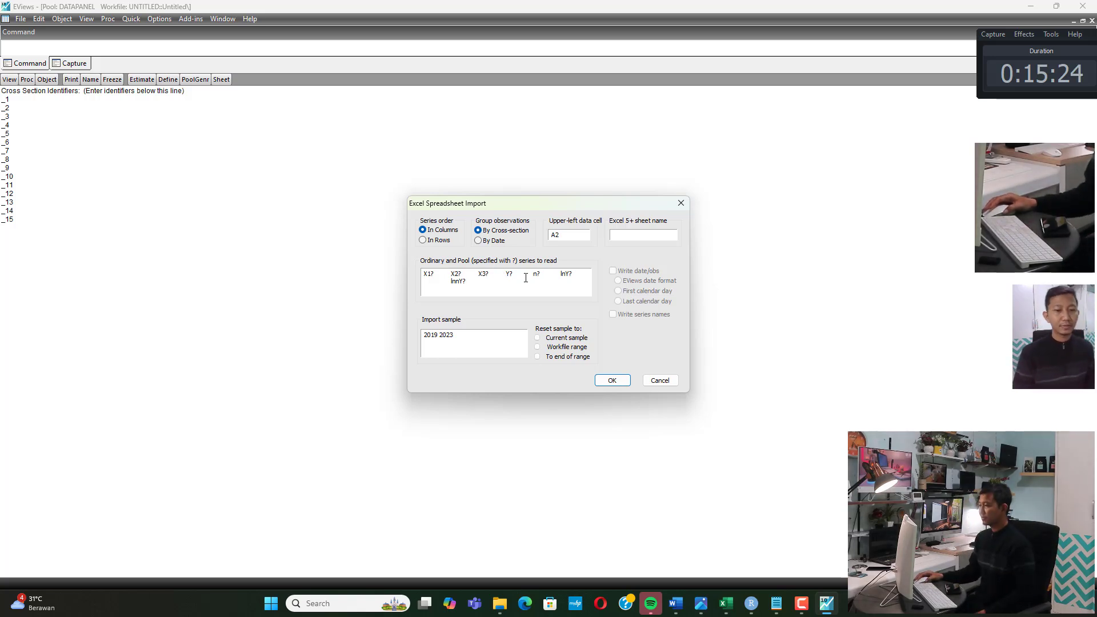
click(613, 380)
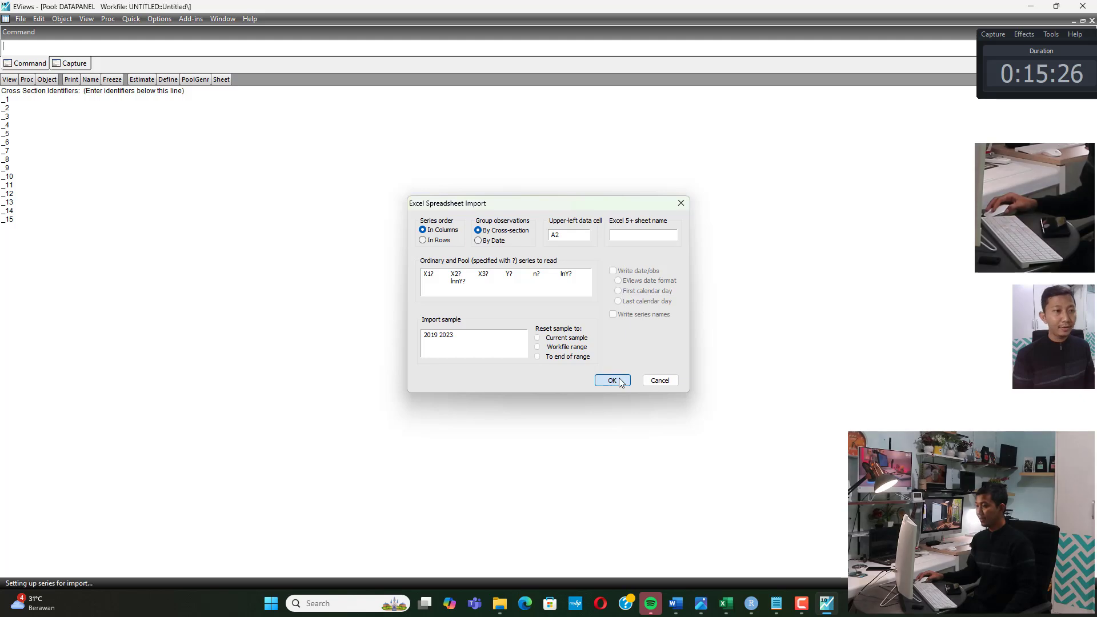
- Open the pool estimation settings, then review the Chow test hypotheses and Tabel 4.5 in the Bab 4 Hasil Olah Data EViews Word document
click(142, 80)
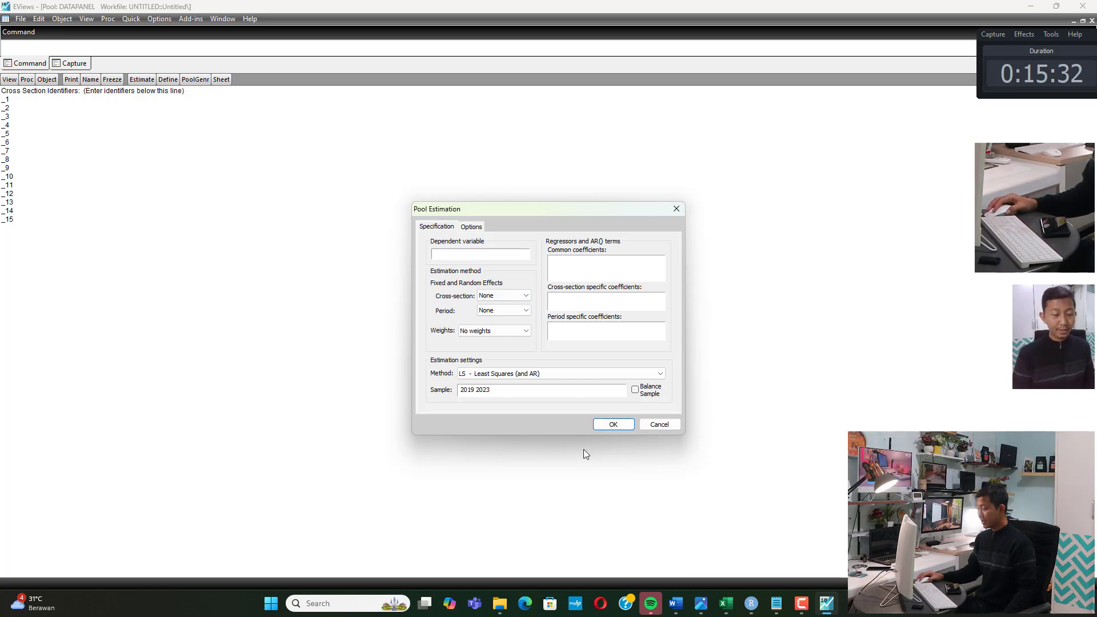
click(676, 603)
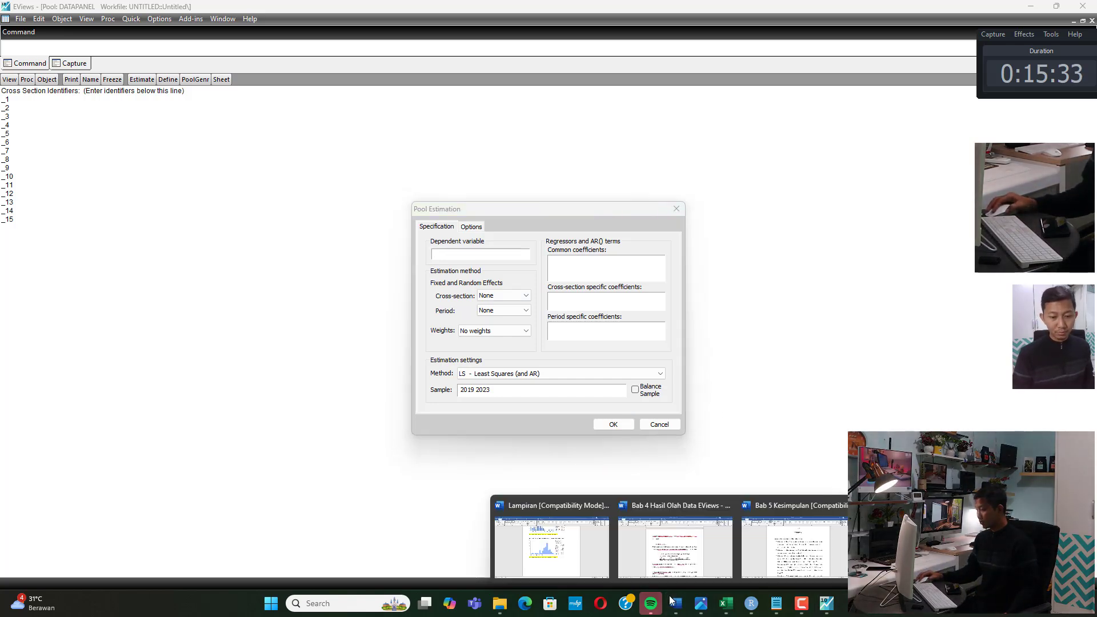
click(670, 556)
scroll(414, 293, down, 9)
scroll(414, 293, up, 1)
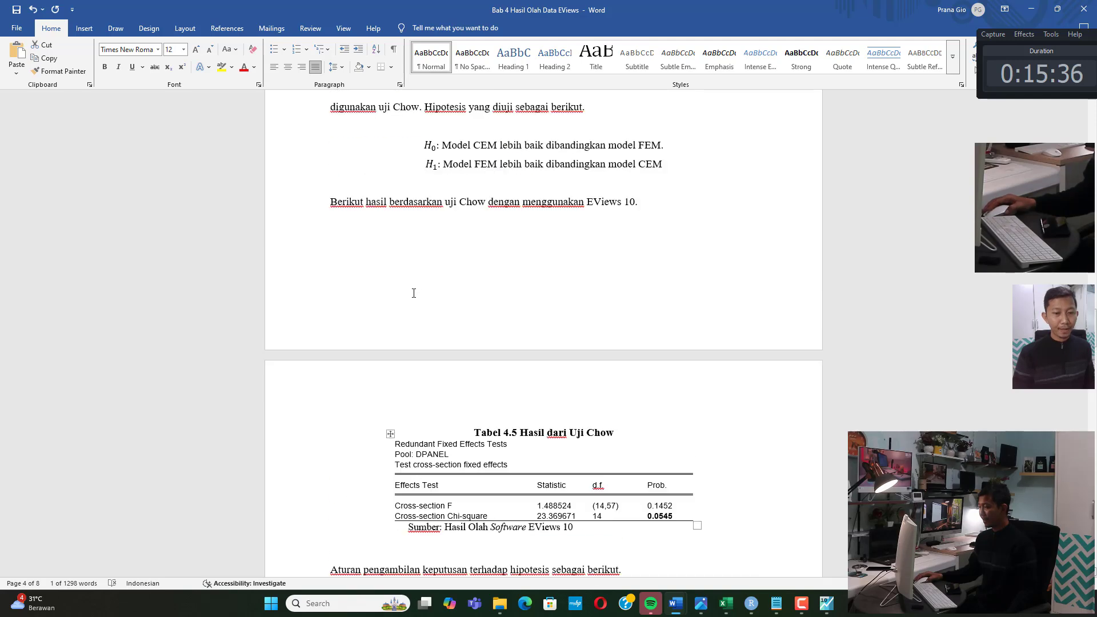
scroll(413, 294, up, 2)
scroll(453, 306, down, 6)
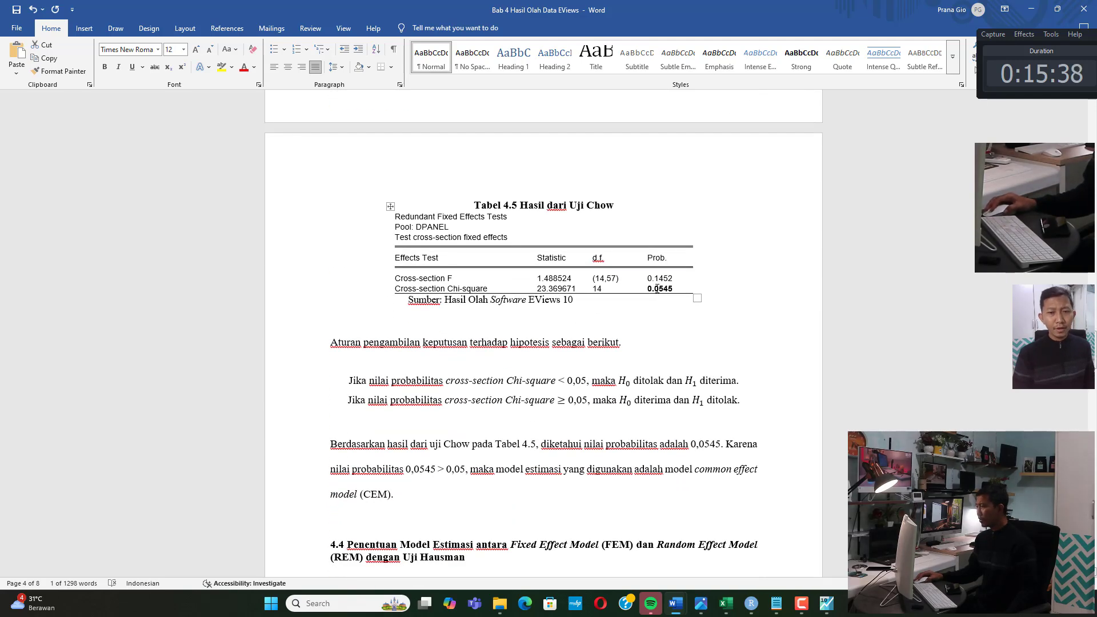
click(657, 289)
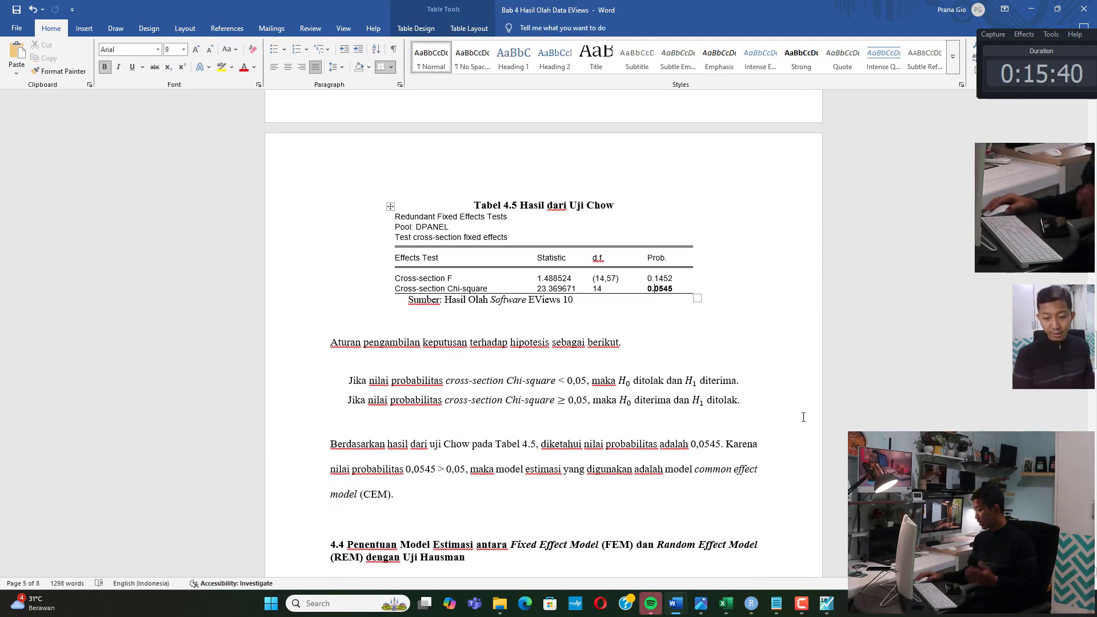
click(776, 603)
drag(146, 227, 298, 232)
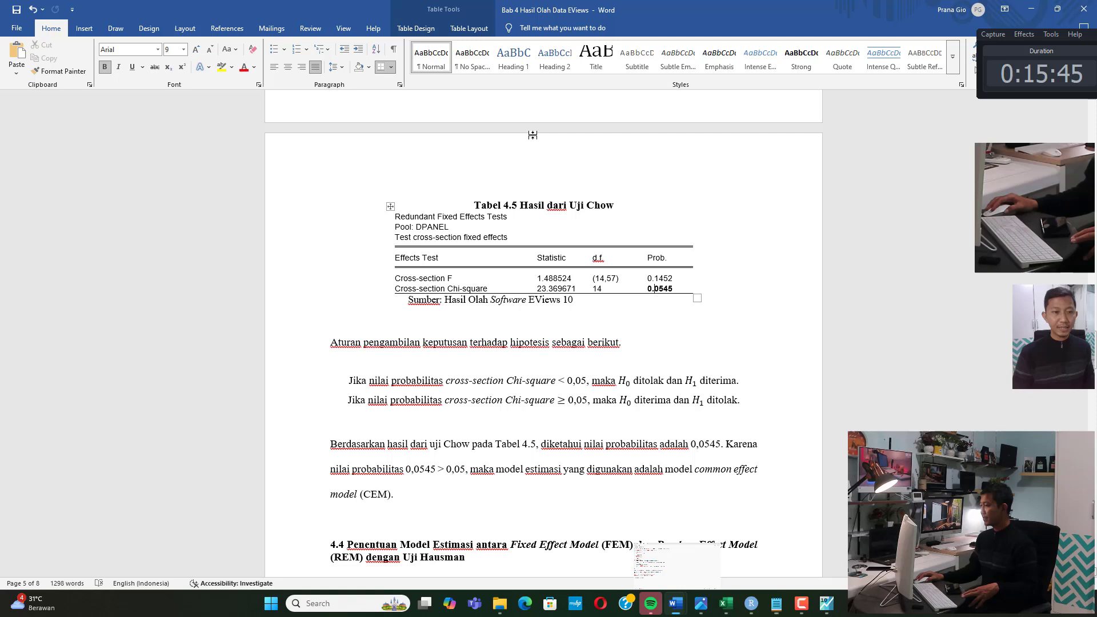
click(1031, 8)
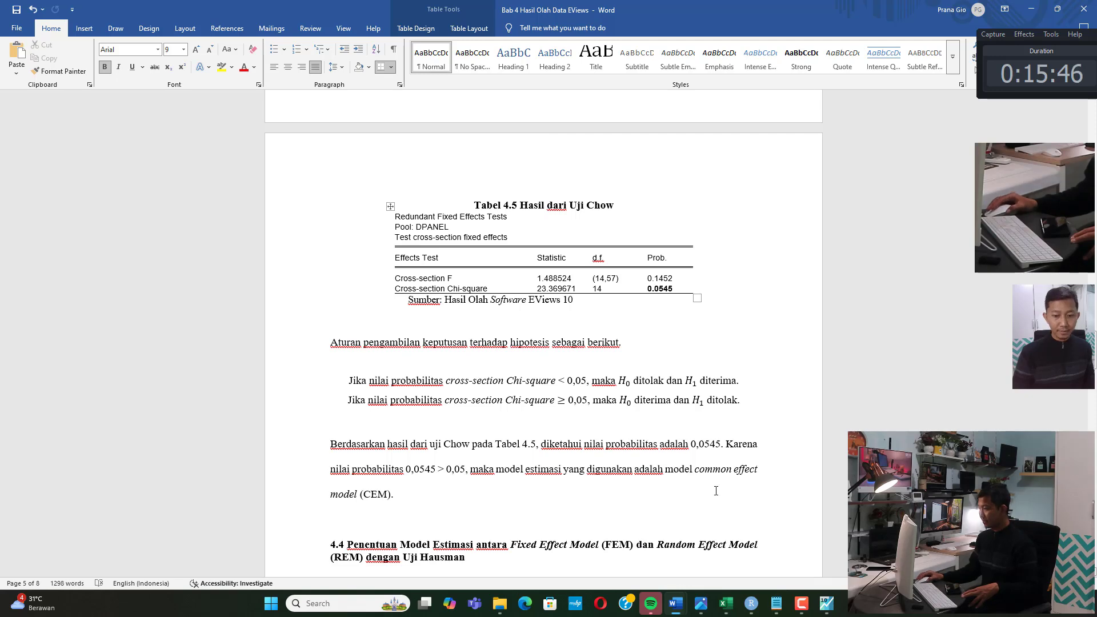
- Return to EViews and estimate the common effect pool model with dependent variable lnny? and common coefficients x1? x2? x3? c
click(826, 603)
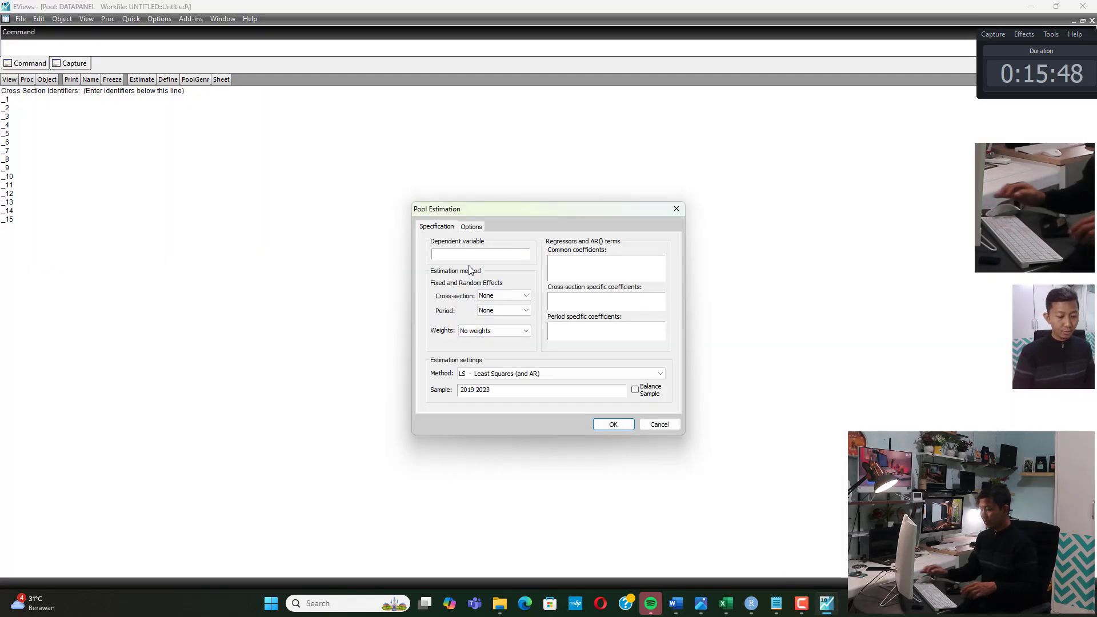
text(nny?)
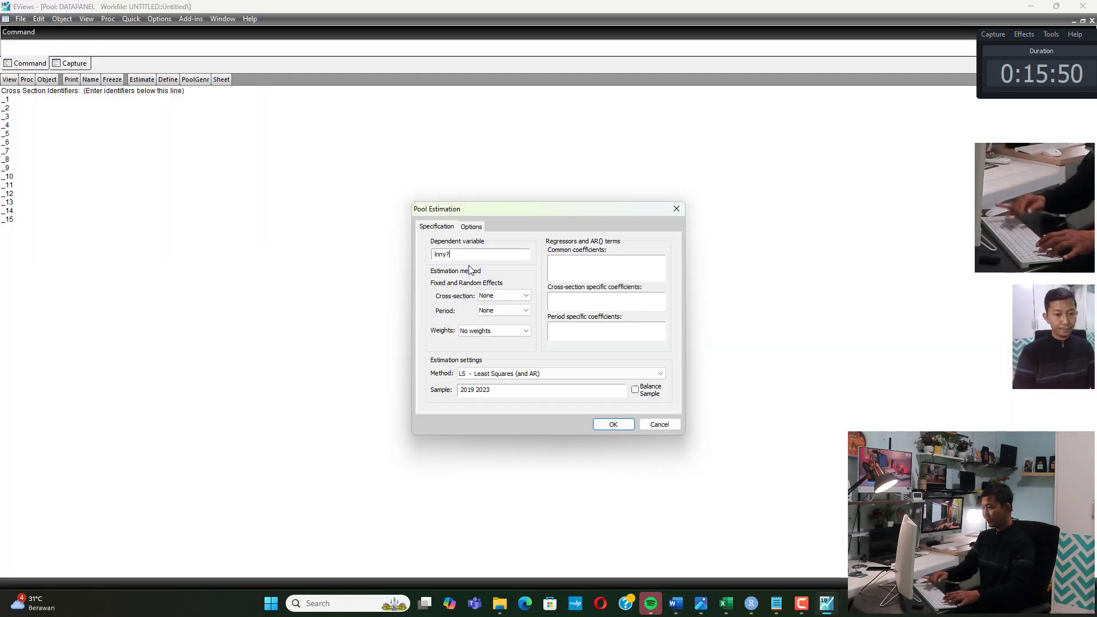
click(565, 267)
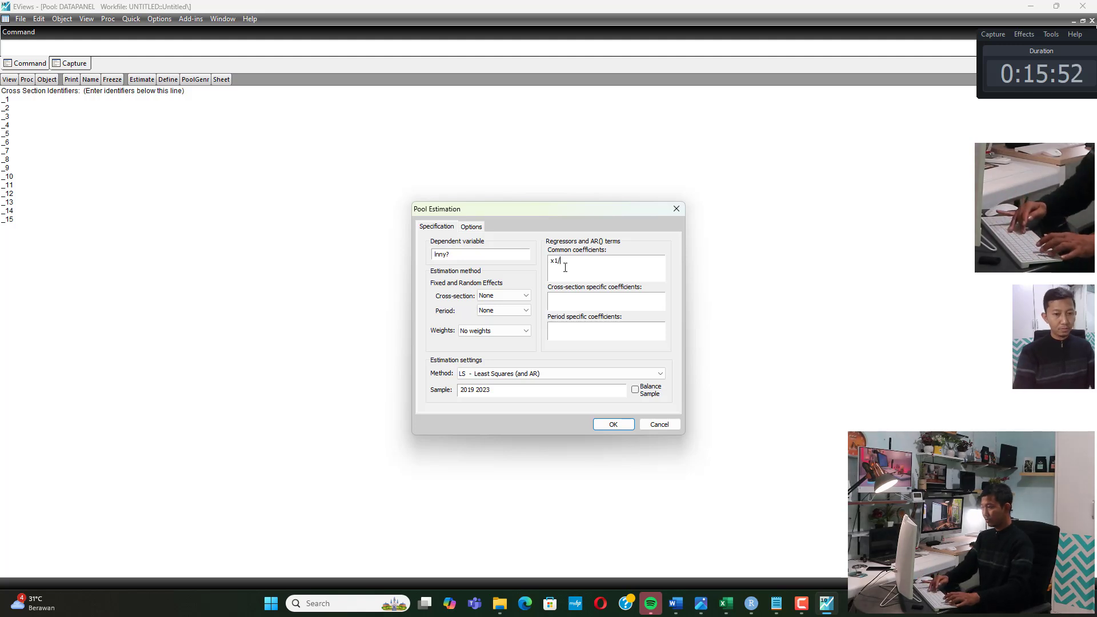
text(x1? x2? x)
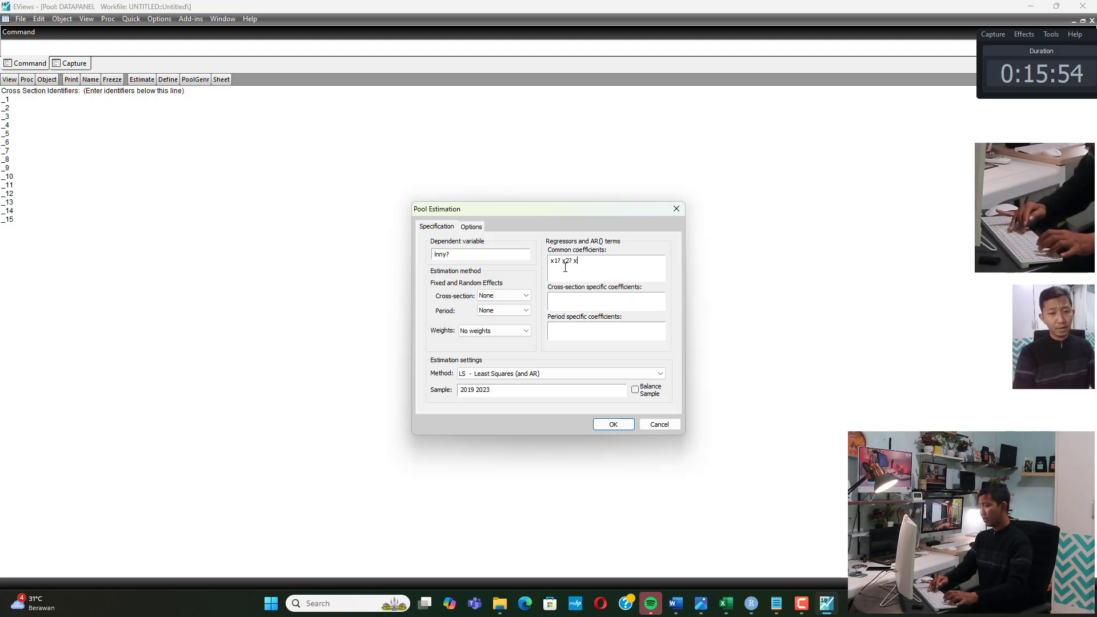
text(3? c)
key(Return)
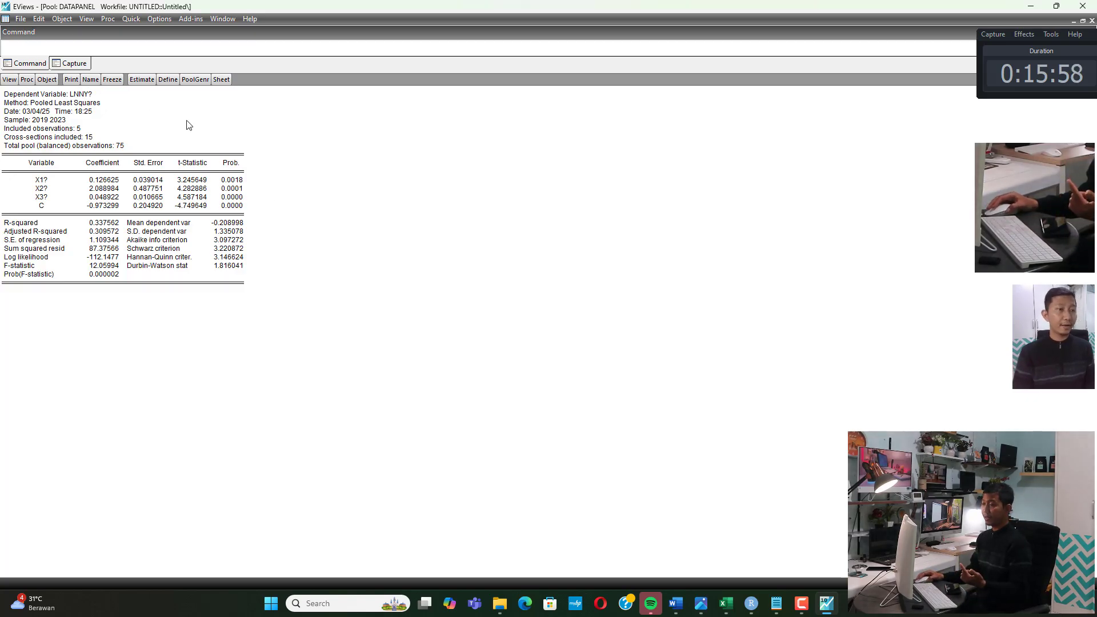
- Re-estimate the pool model with cross-section effects set to Fixed
click(142, 81)
click(503, 295)
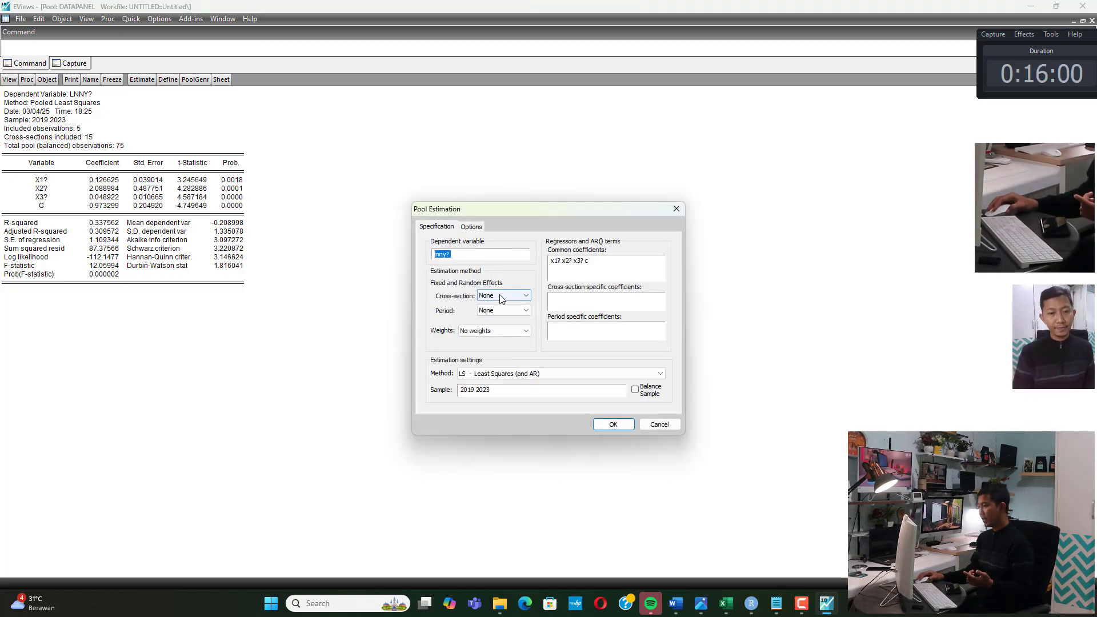
click(496, 313)
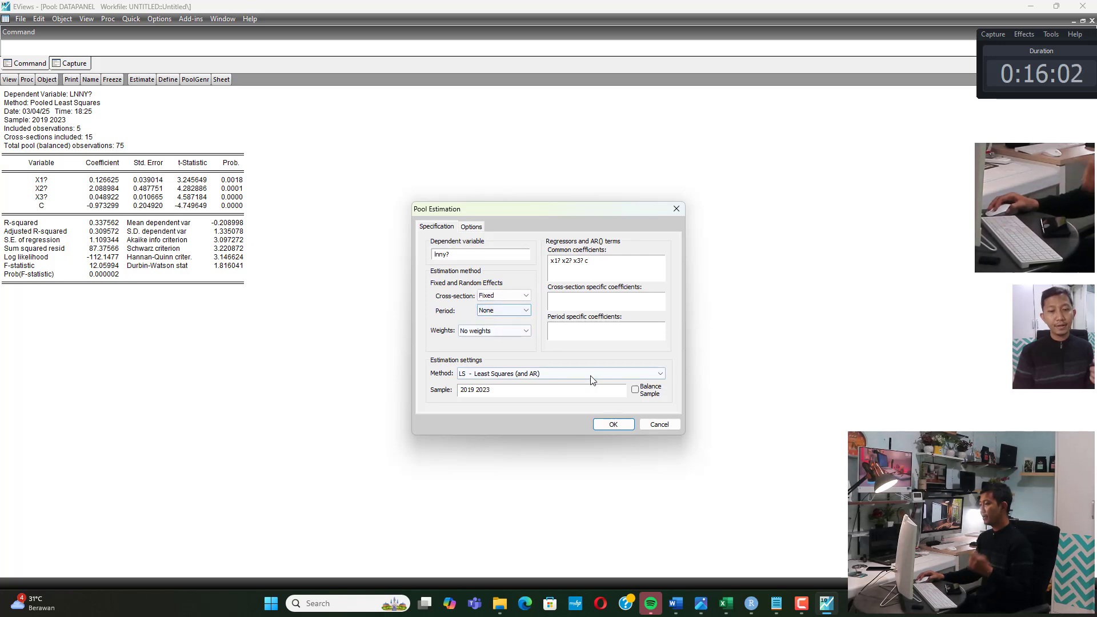
click(613, 424)
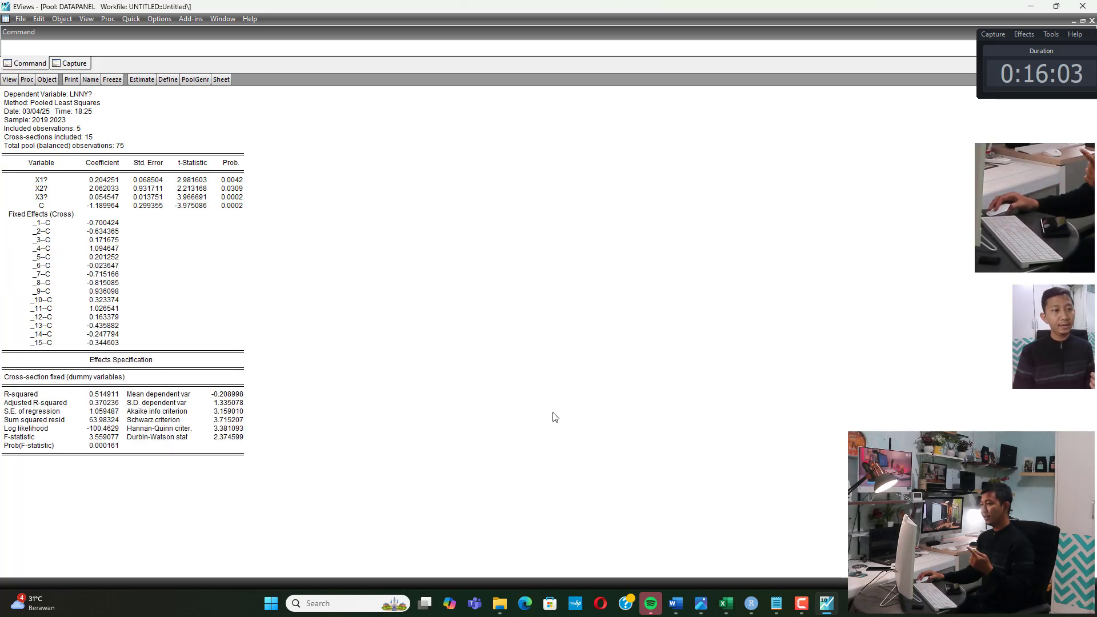
- Run the Redundant Fixed Effects - Likelihood Ratio test and inspect the Cross-section Chi-square probability
click(9, 79)
mouse_move(118, 177)
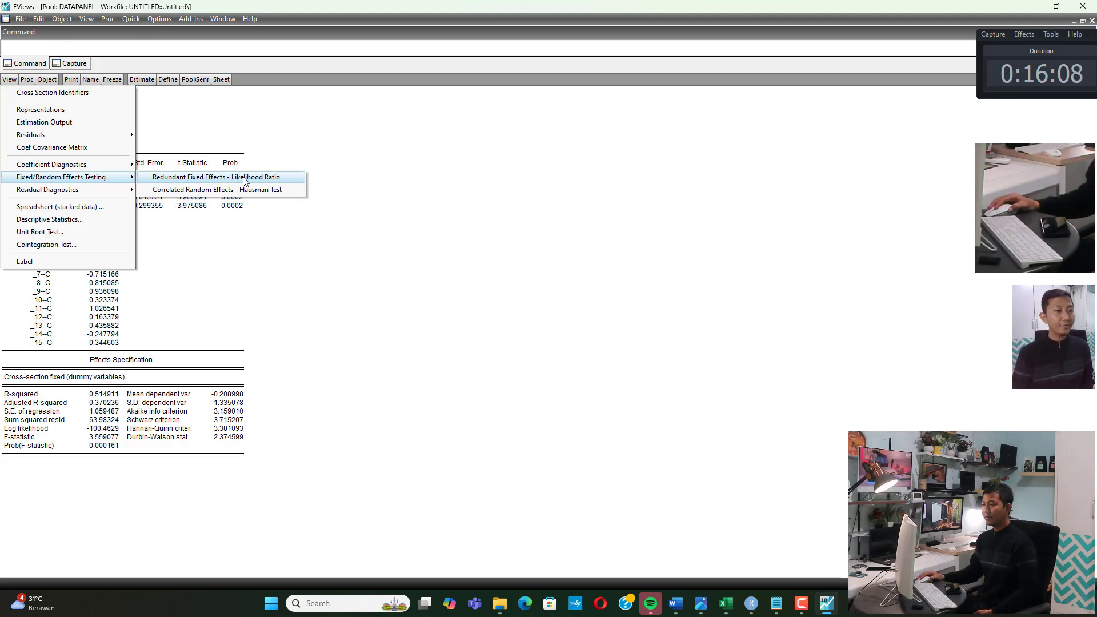
click(286, 179)
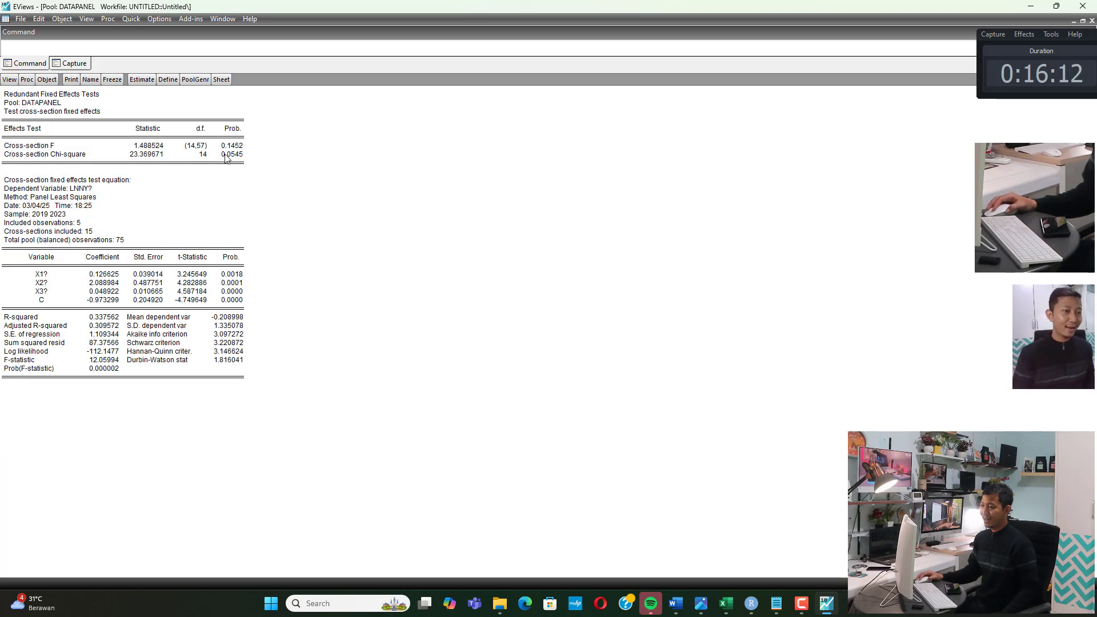
click(227, 158)
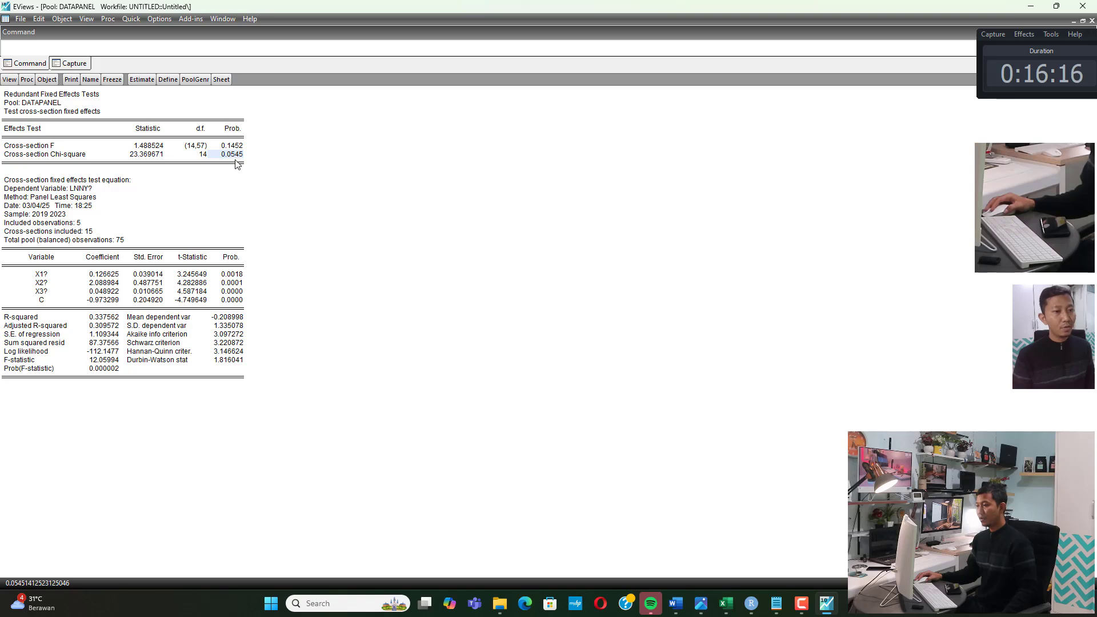
- Compare the Chow test probability with Tabel 4.5, the decision rules and the conclusion in the Bab 4 Word document
click(676, 603)
click(670, 543)
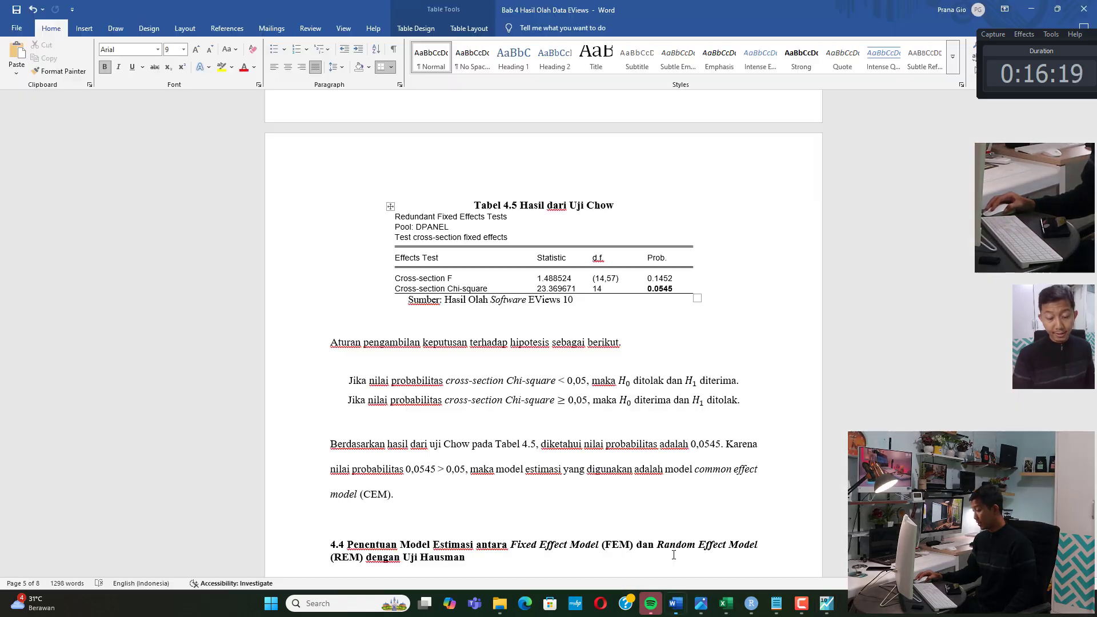
double_click(651, 289)
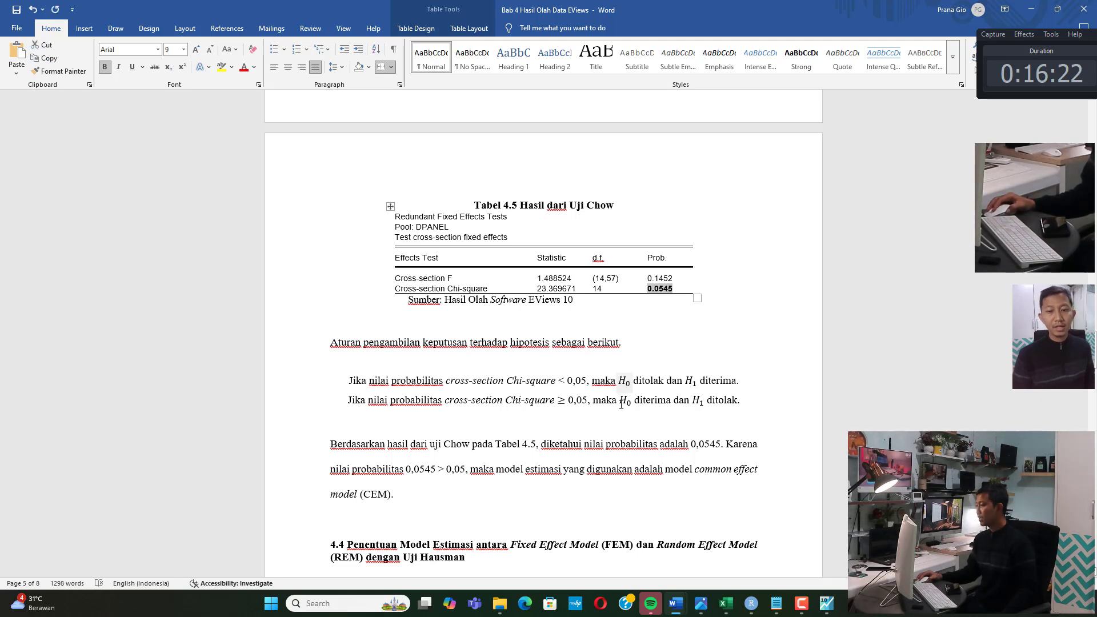
scroll(628, 396, down, 1)
scroll(628, 396, down, 1)
drag(663, 377, 424, 409)
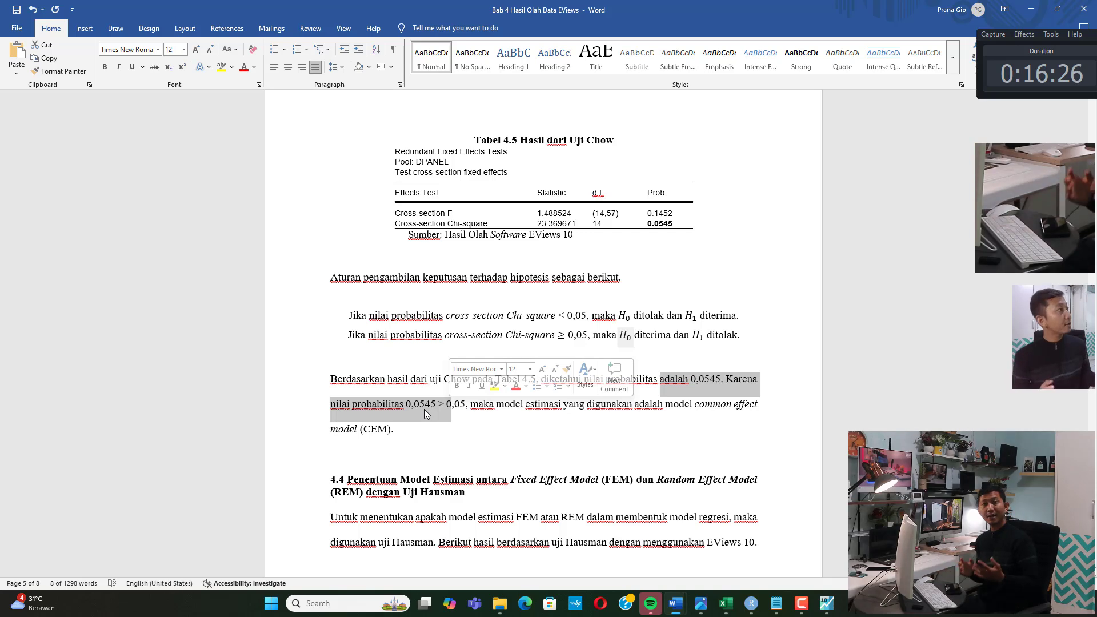
click(469, 409)
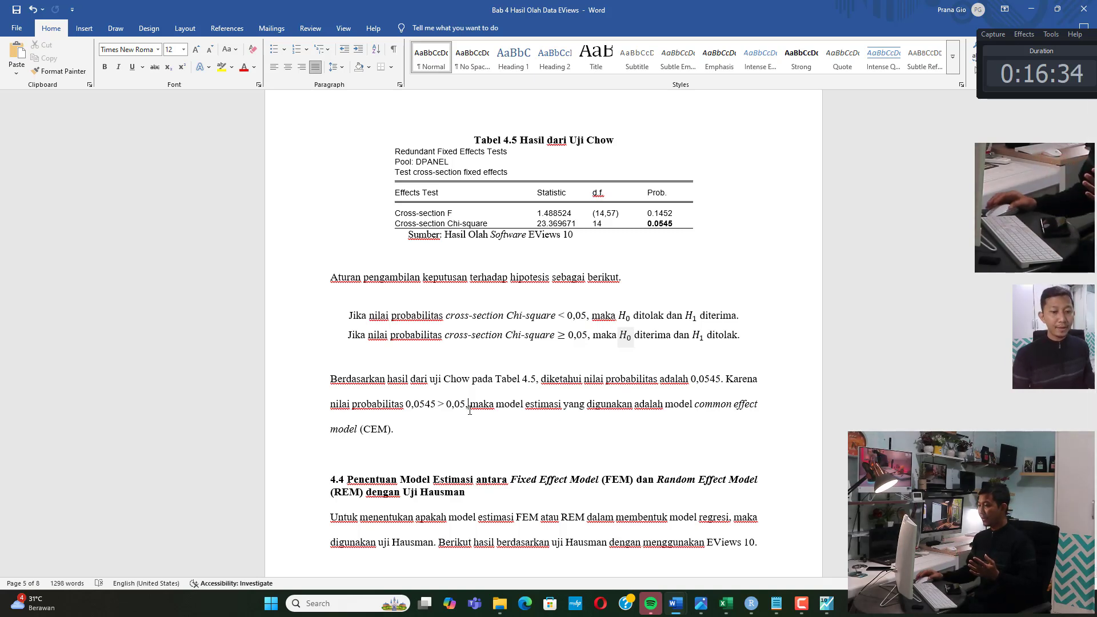
click(416, 405)
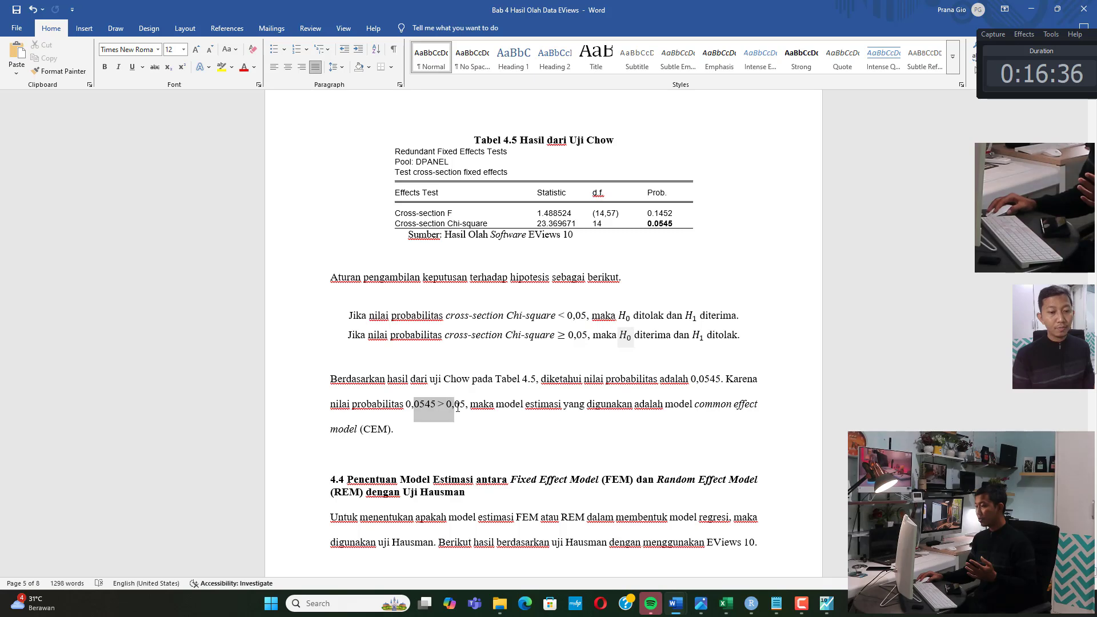
- Review the probability comparison in the Chow test conclusion and the Hausman test section 4.4 of the Word document
drag(457, 408, 456, 409)
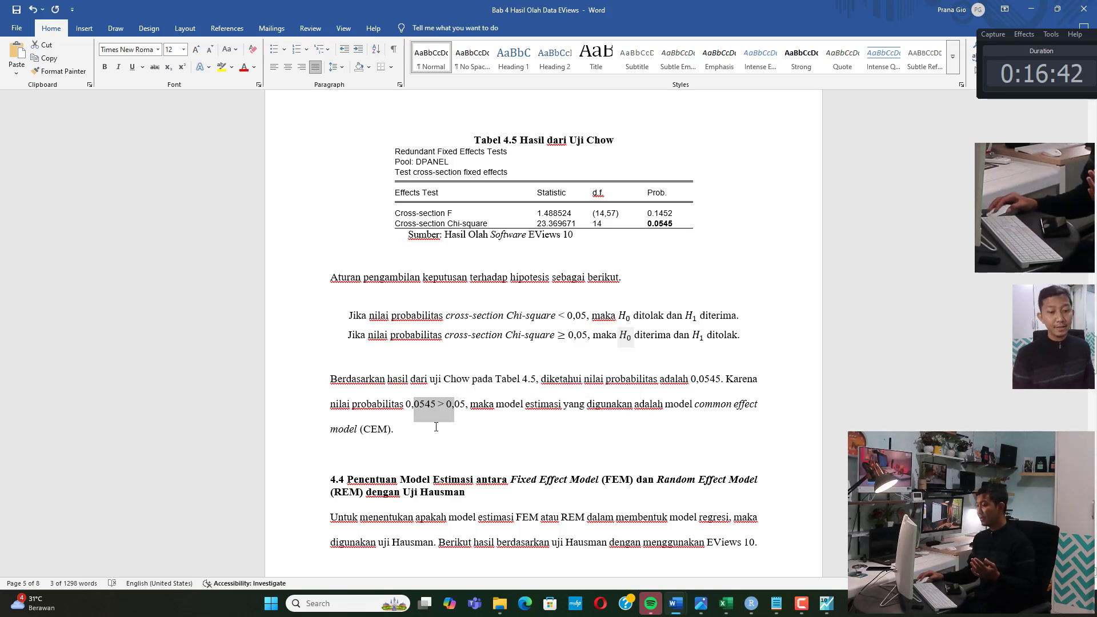
click(417, 426)
drag(407, 404, 465, 402)
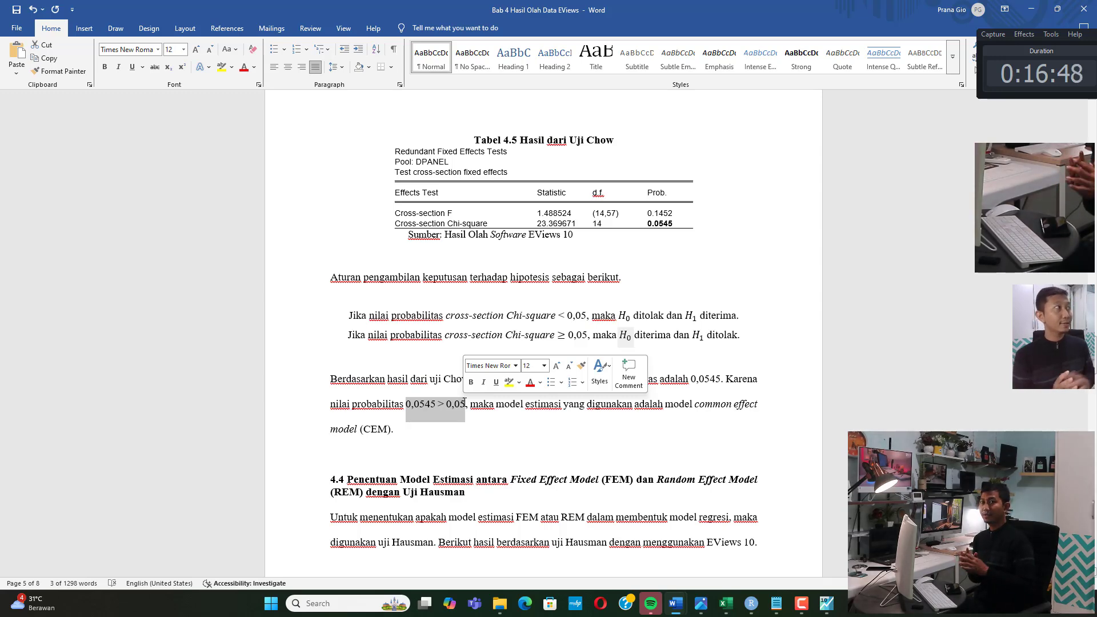
scroll(441, 216, down, 6)
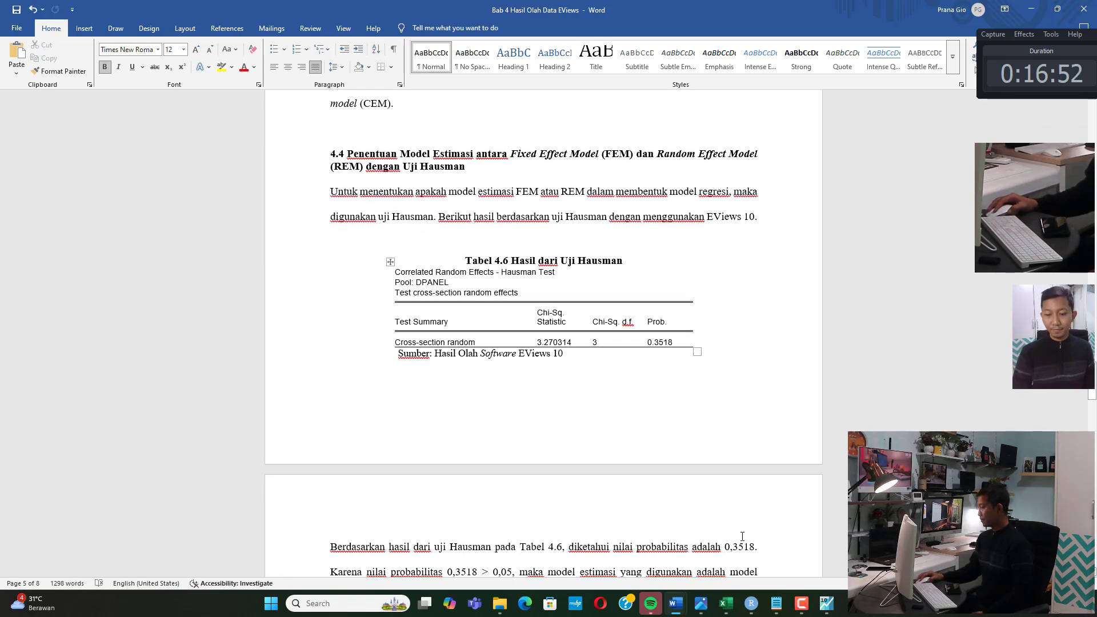
- Return to EViews and re-estimate the pool model with cross-section effects set to Random
click(826, 603)
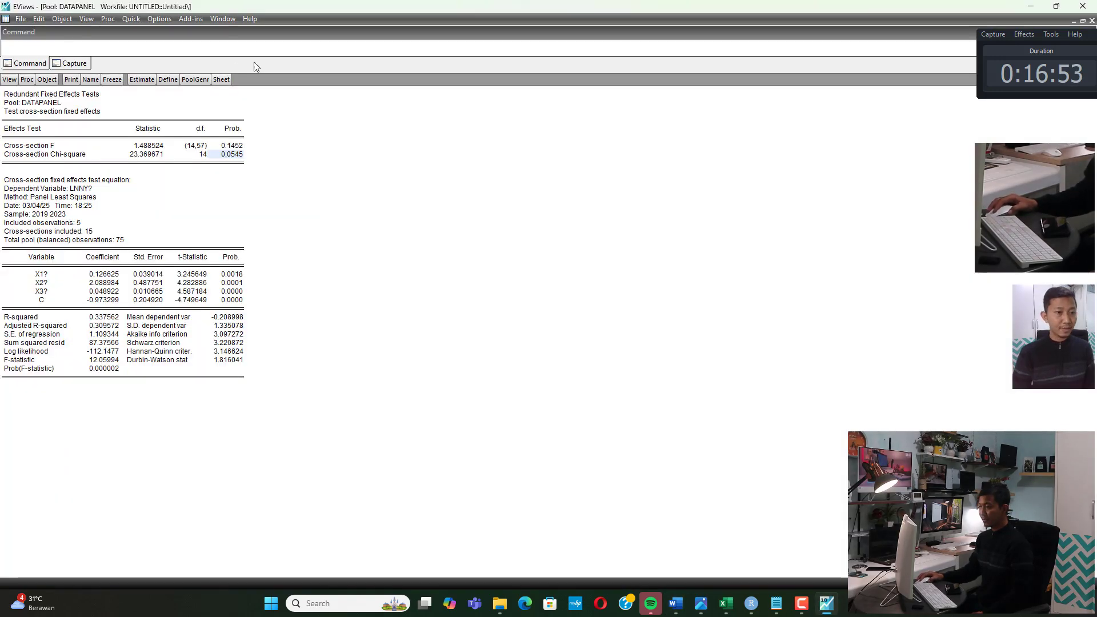
click(141, 79)
click(503, 296)
click(497, 320)
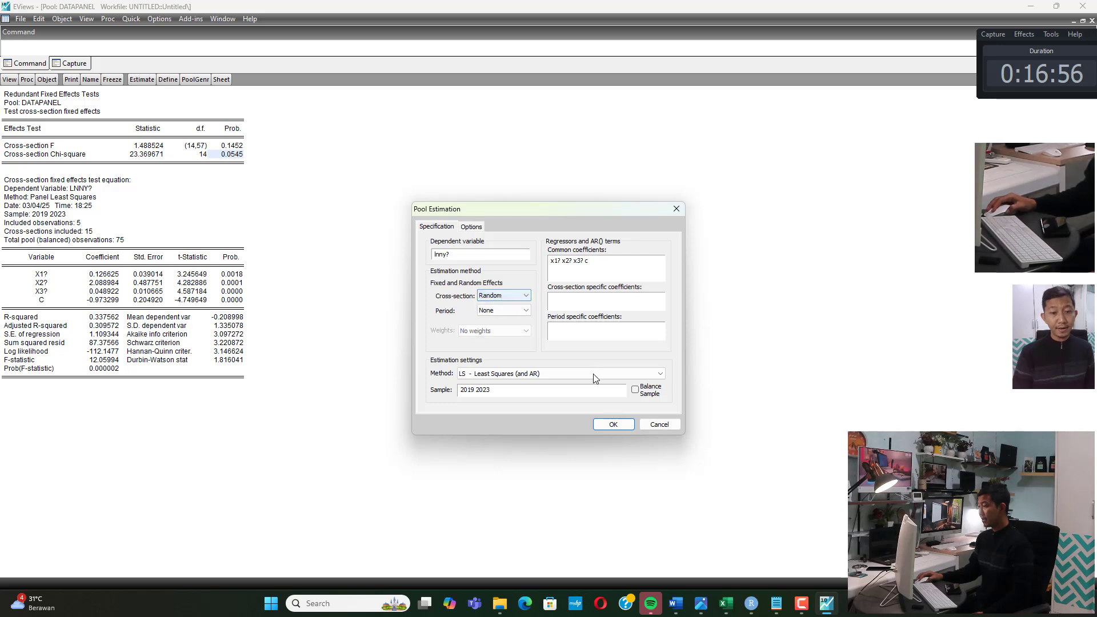
click(611, 424)
- Run the Correlated Random Effects - Hausman Test and inspect the Cross-section random probability
click(7, 82)
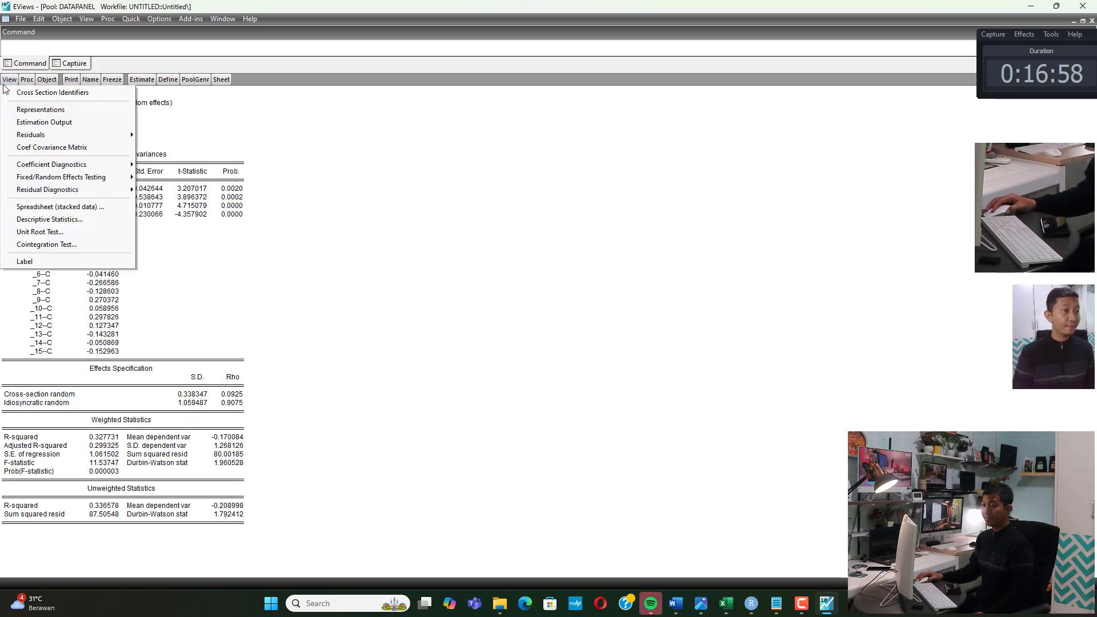
mouse_move(115, 177)
click(194, 191)
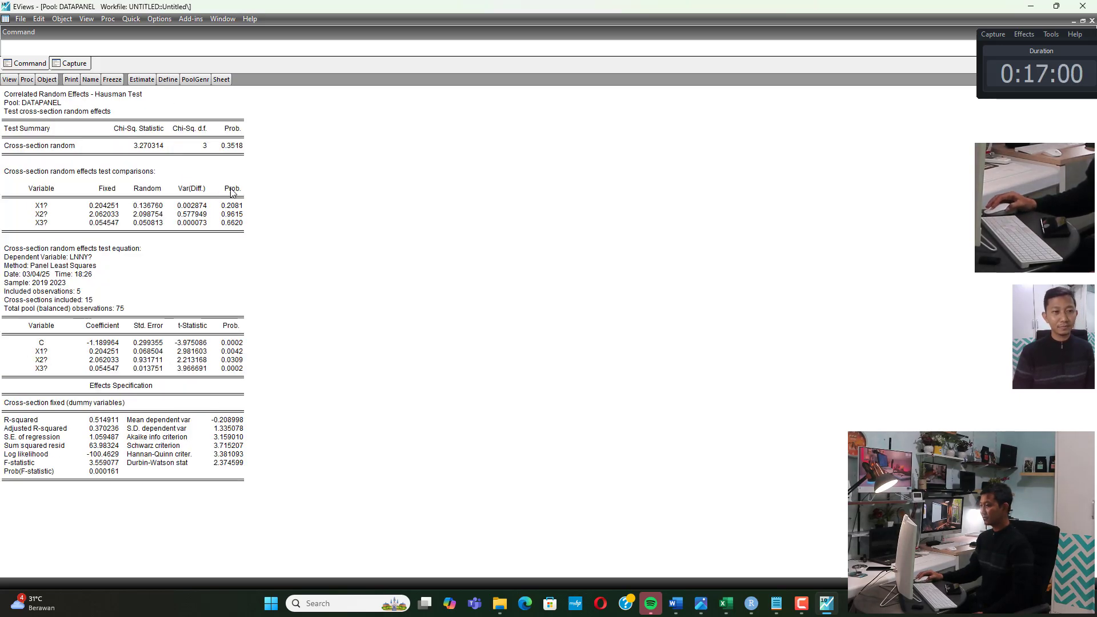
click(67, 148)
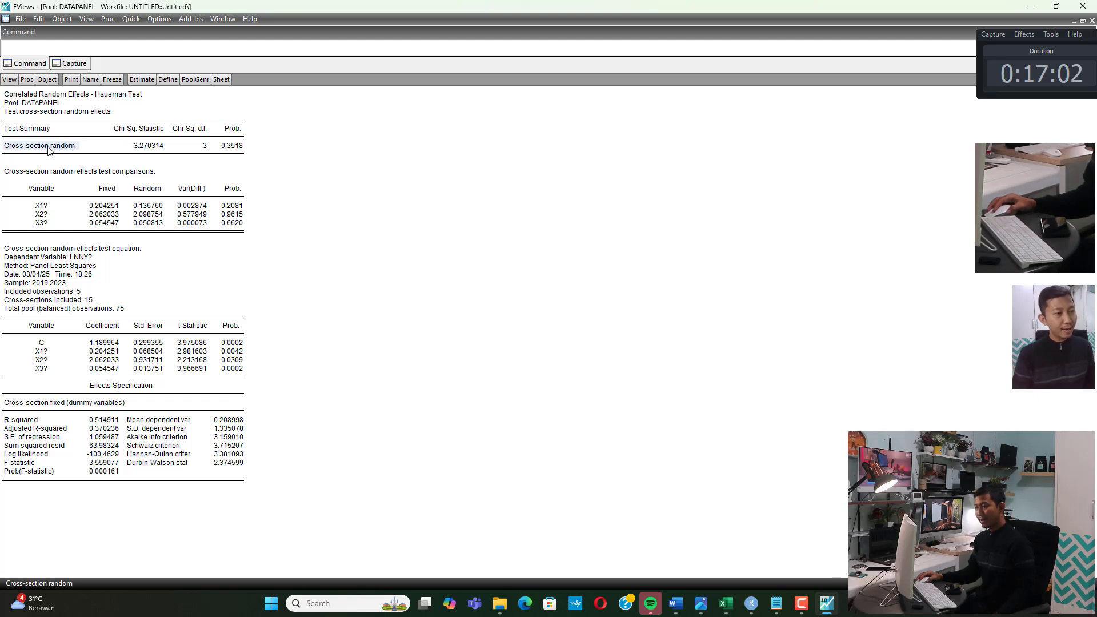
click(237, 144)
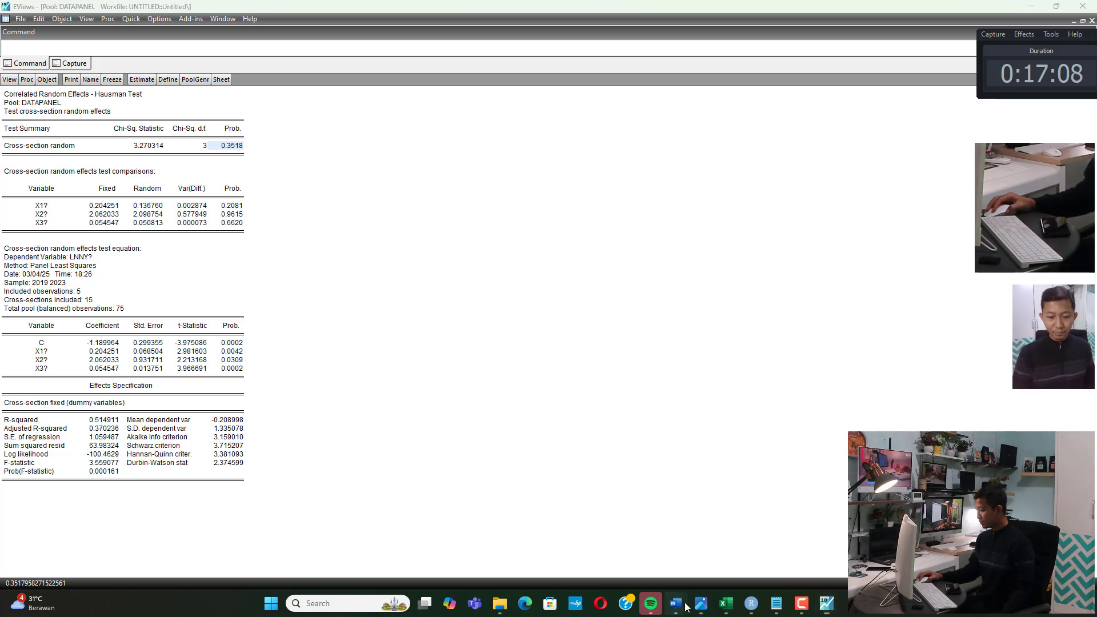
- Switch to the Bab 4 Word document and compare the Hausman probability with Tabel 4.6 and its conclusion paragraph
mouse_move(676, 603)
click(681, 534)
scroll(672, 326, down, 3)
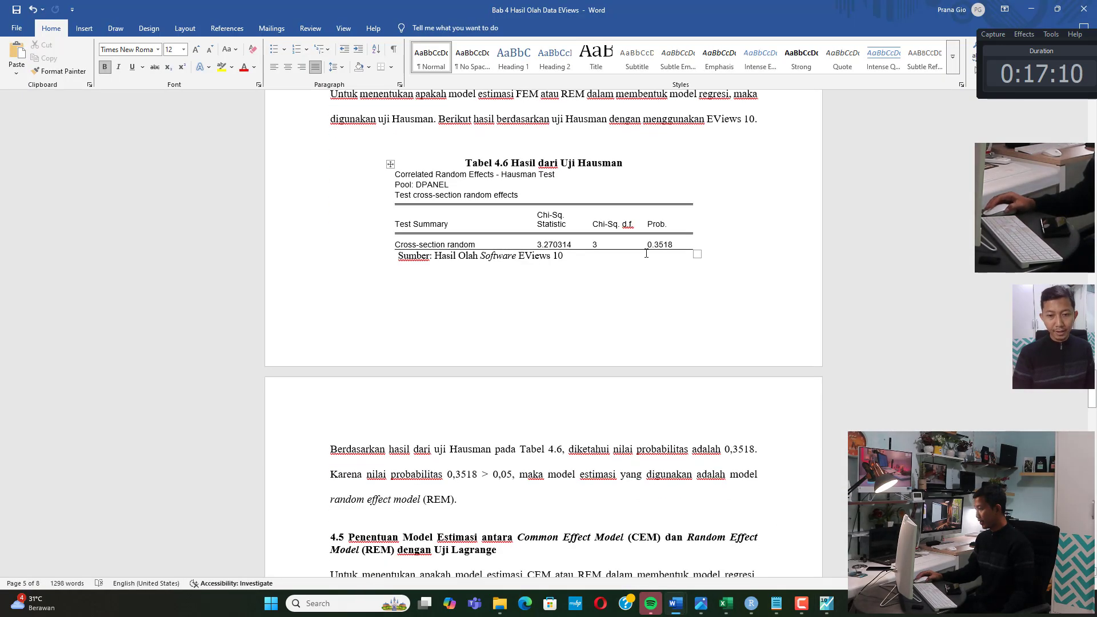
drag(645, 245, 597, 246)
click(659, 244)
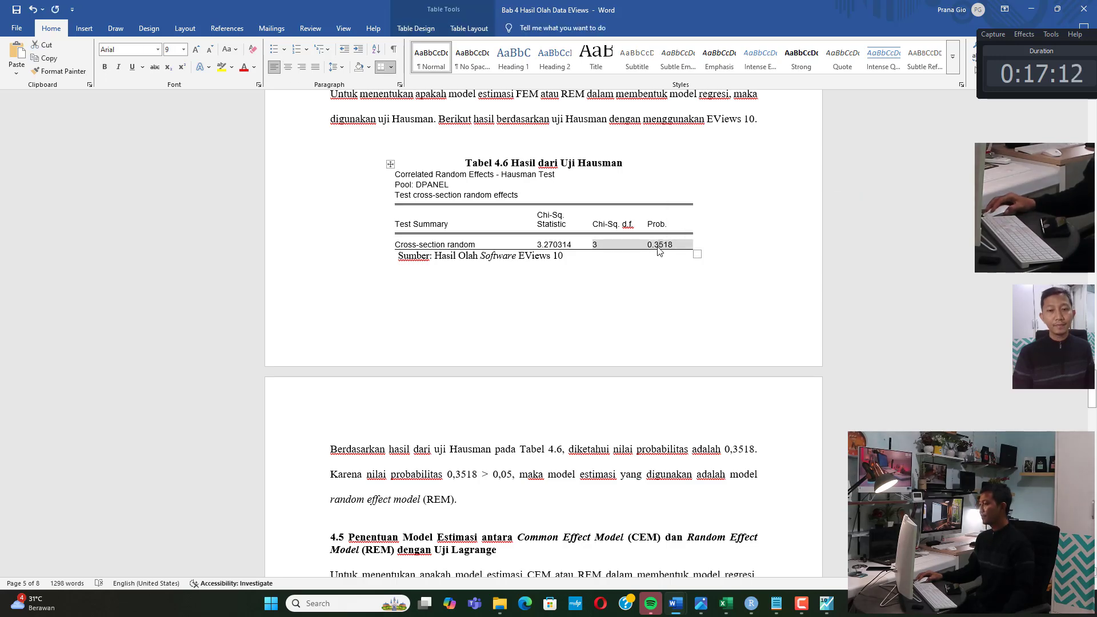
drag(446, 474, 512, 474)
scroll(412, 435, down, 2)
drag(412, 436, 441, 437)
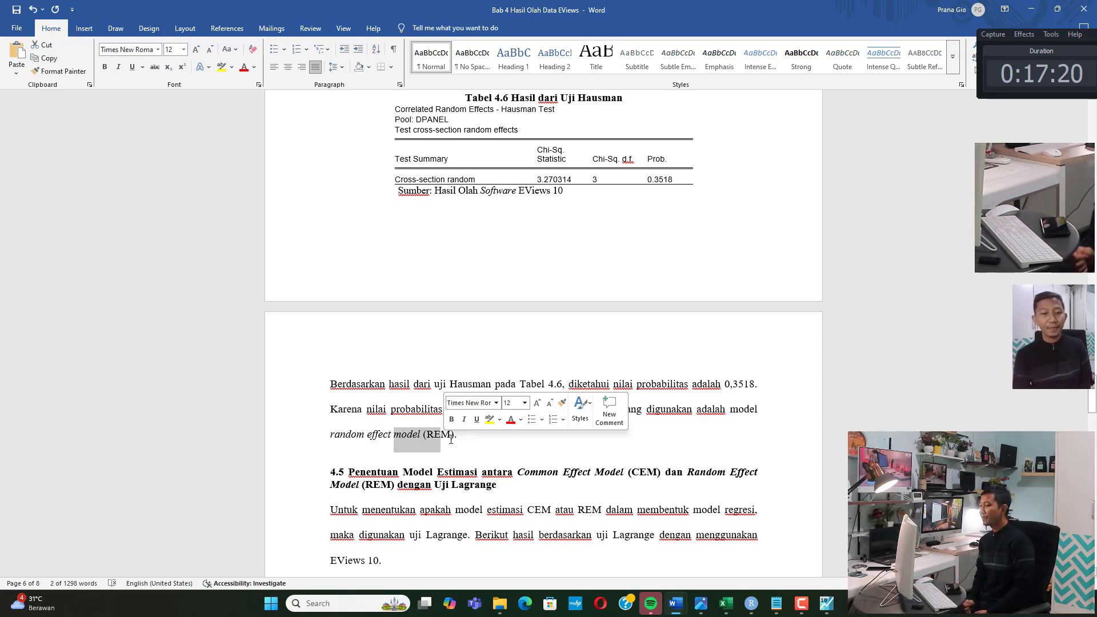
- Review section 4.5 on choosing between CEM and REM with the Lagrange test, including Tabel 4.7
scroll(451, 437, down, 3)
click(488, 326)
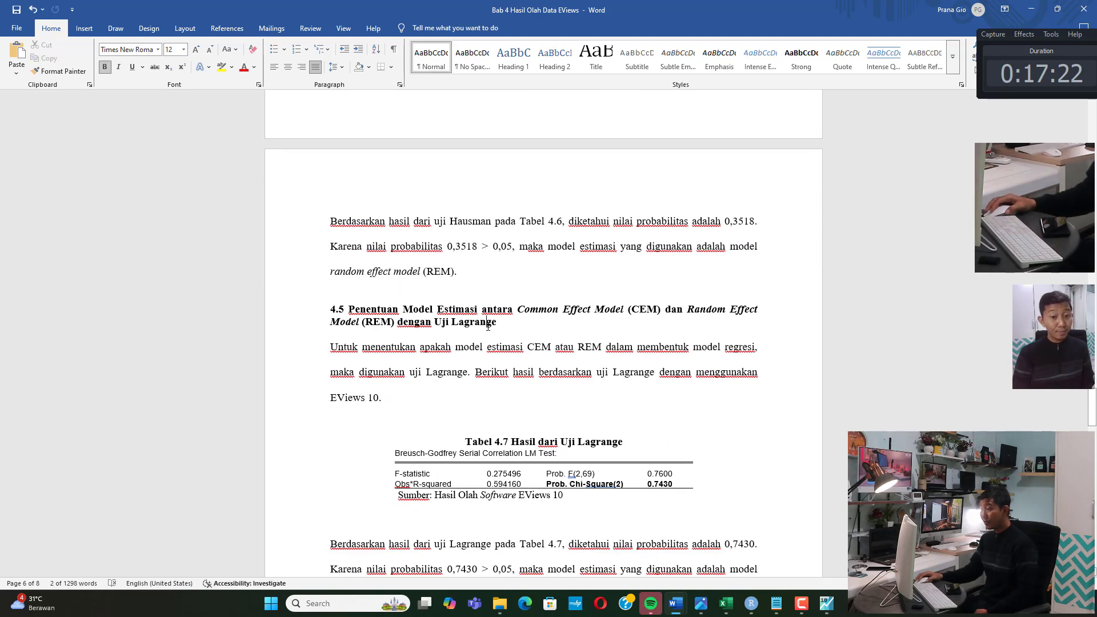
scroll(488, 327, down, 1)
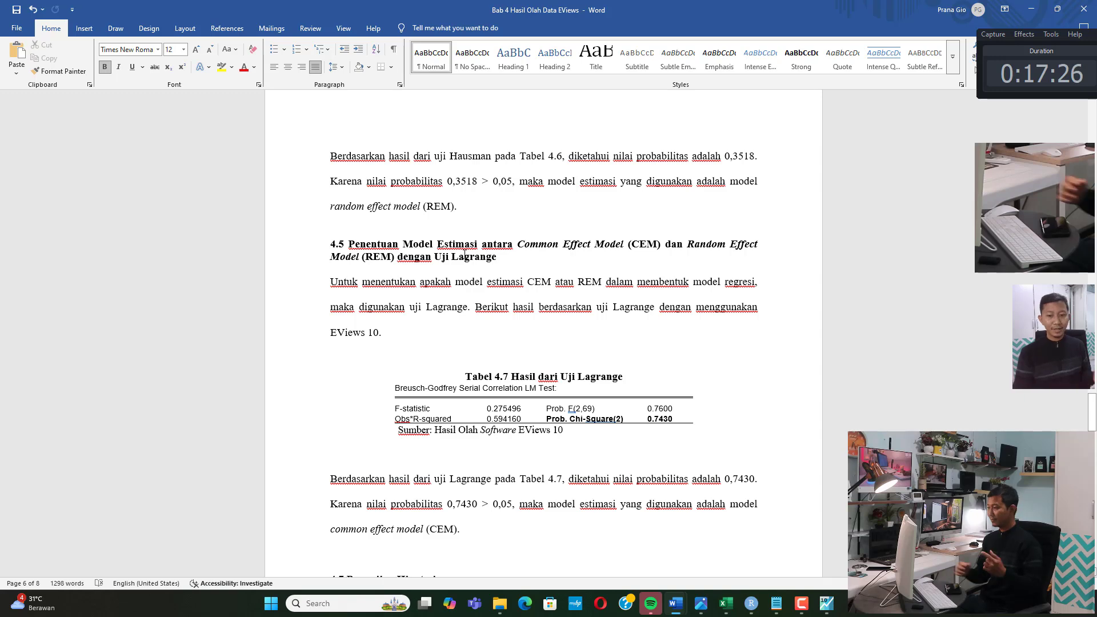
- Return to EViews and save the workfile as "regresi data panel 2" in D:\Udin\Olah with double precision
click(826, 603)
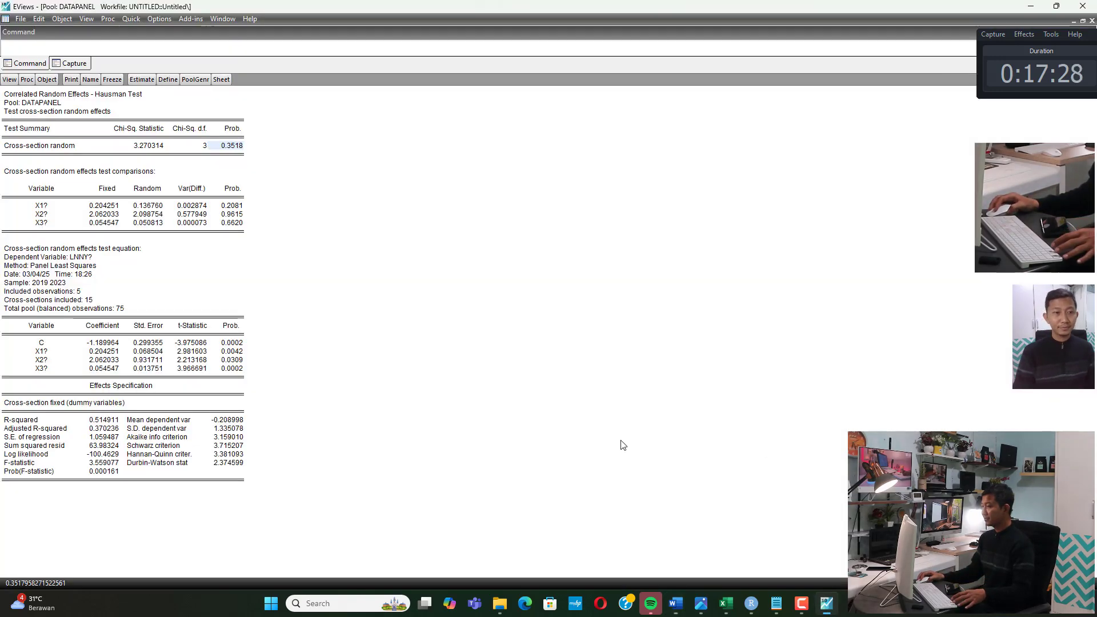
key(ctrl+s)
scroll(457, 274, down, 3)
click(457, 309)
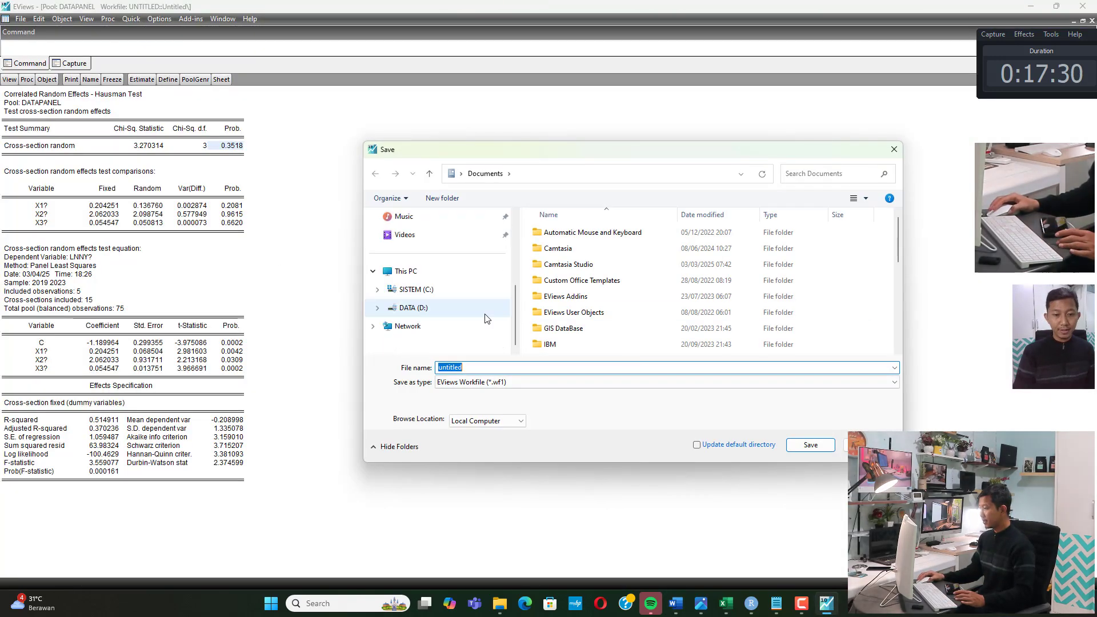
scroll(577, 314, down, 3)
double_click(554, 313)
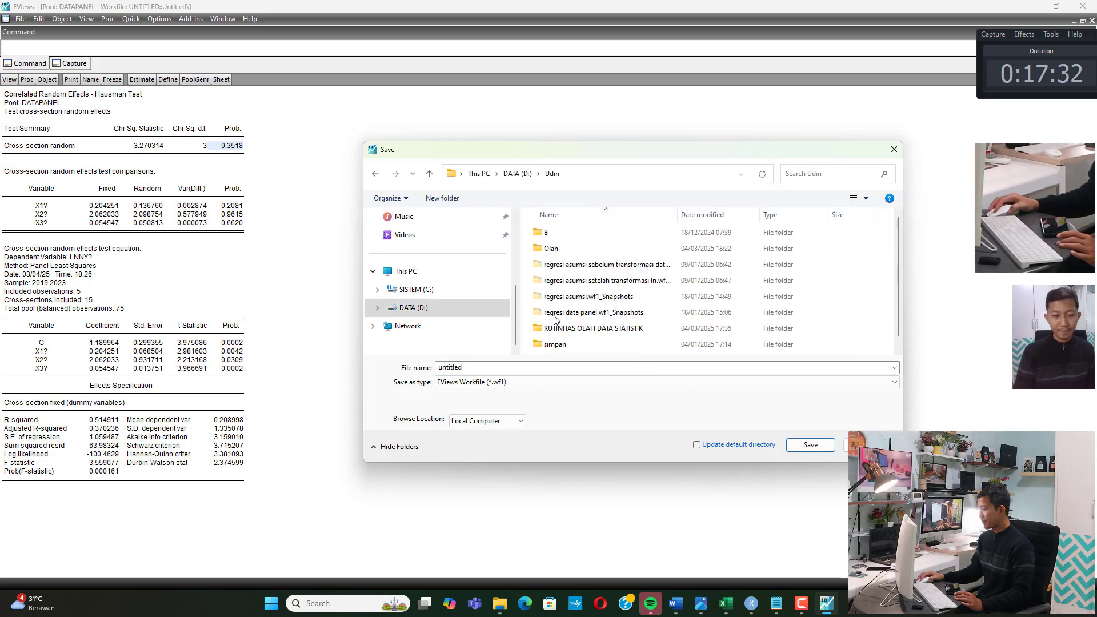
double_click(563, 250)
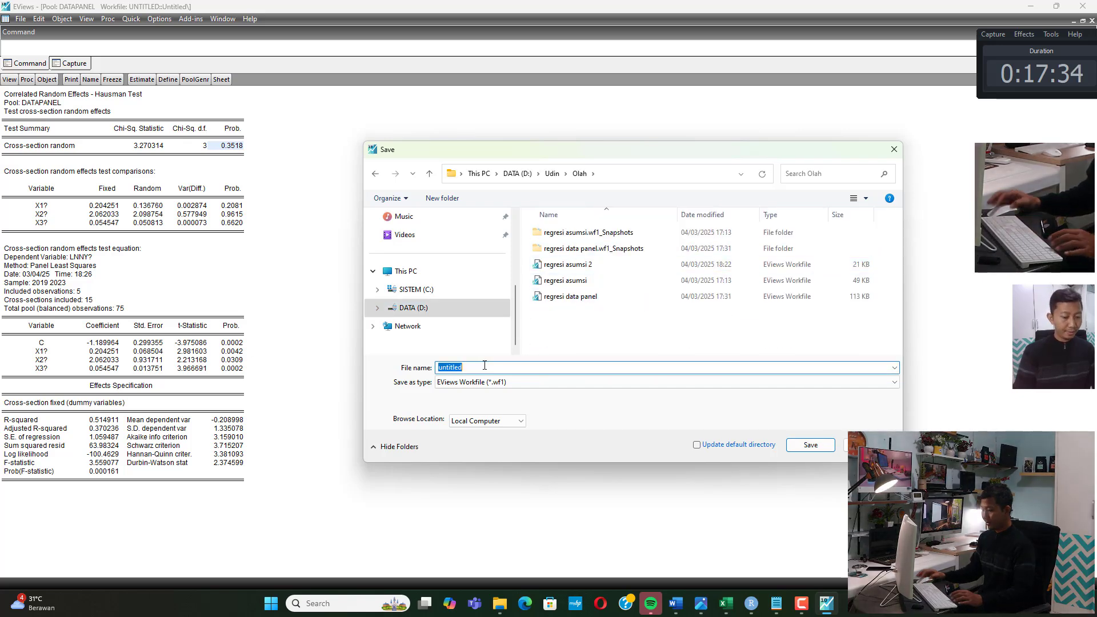
text(regresi data panel)
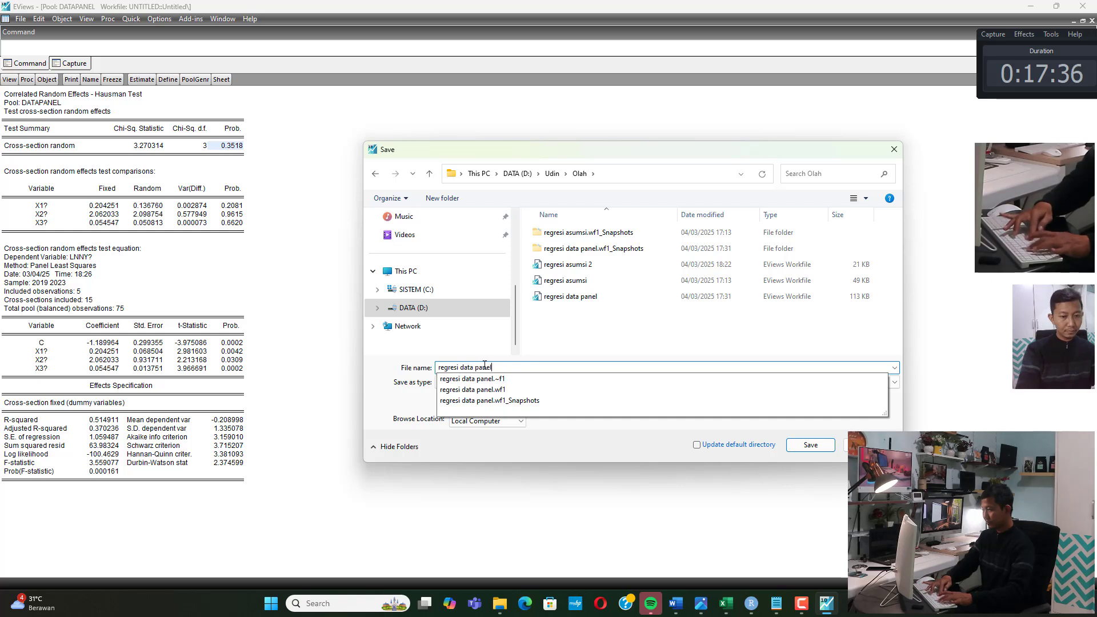
key(Return)
key(Return)
click(614, 284)
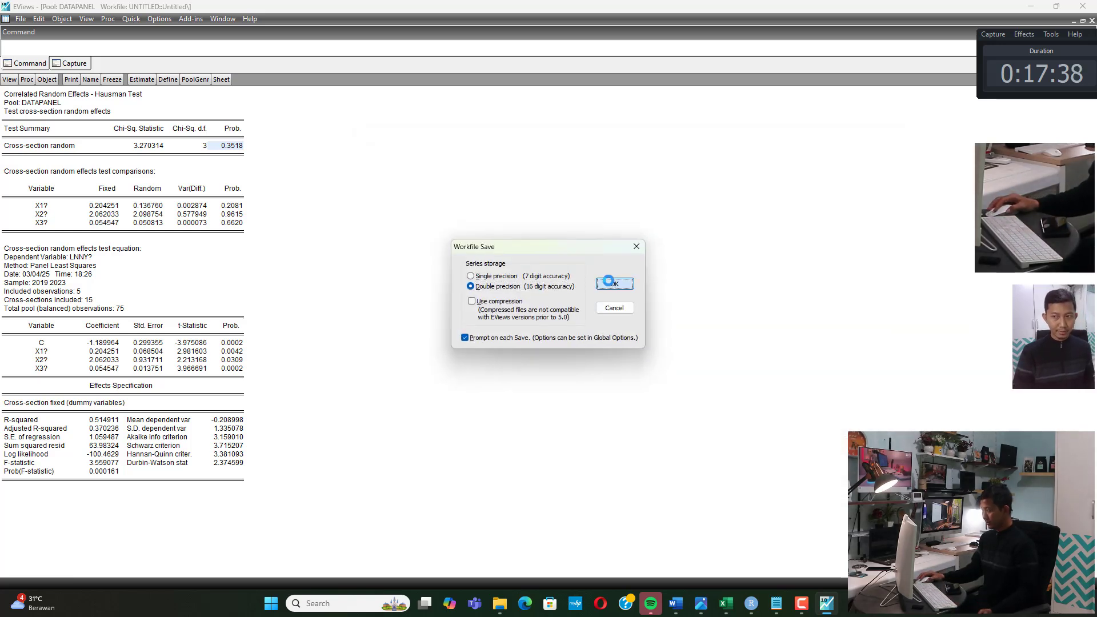
- Open the EViews workfile "regresi asumsi 2" from the D:\Udin\Olah folder
click(20, 19)
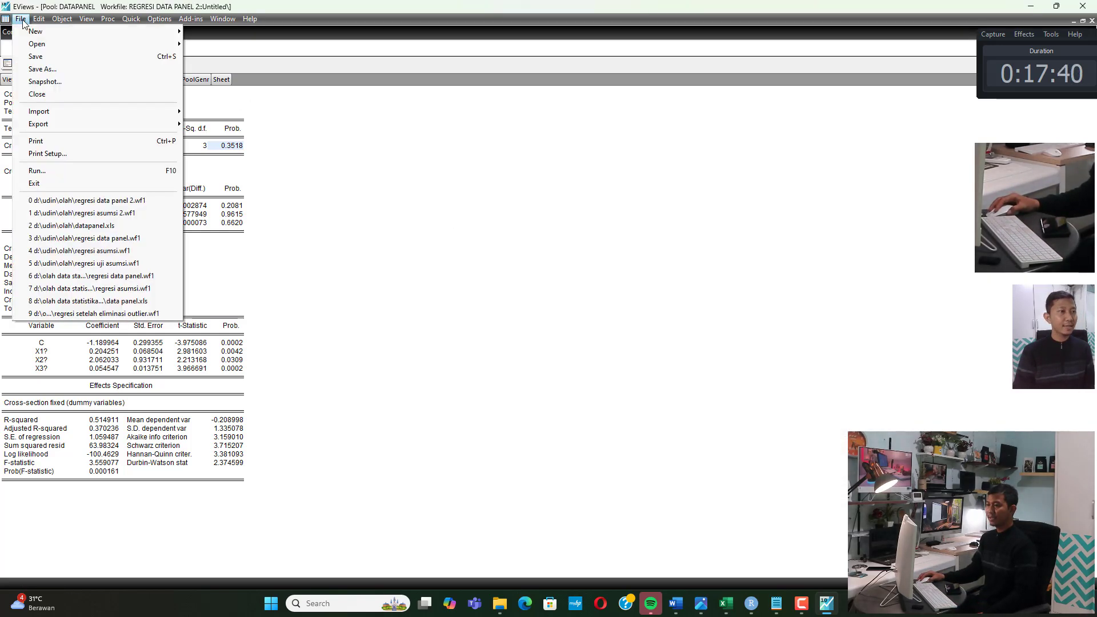
mouse_move(93, 44)
click(226, 44)
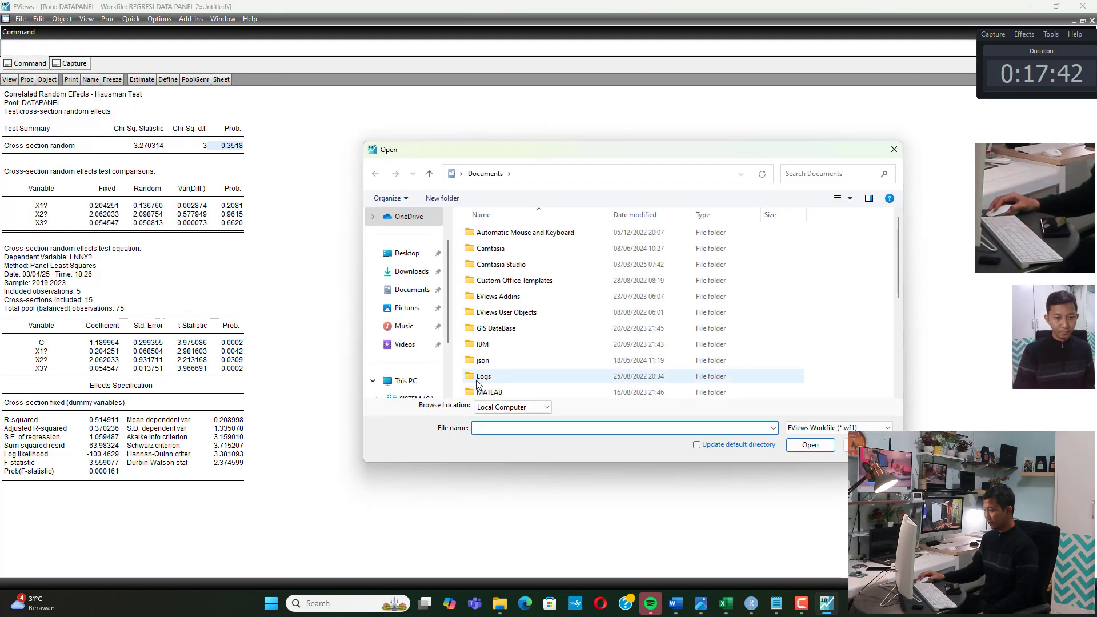
click(431, 344)
scroll(572, 342, down, 2)
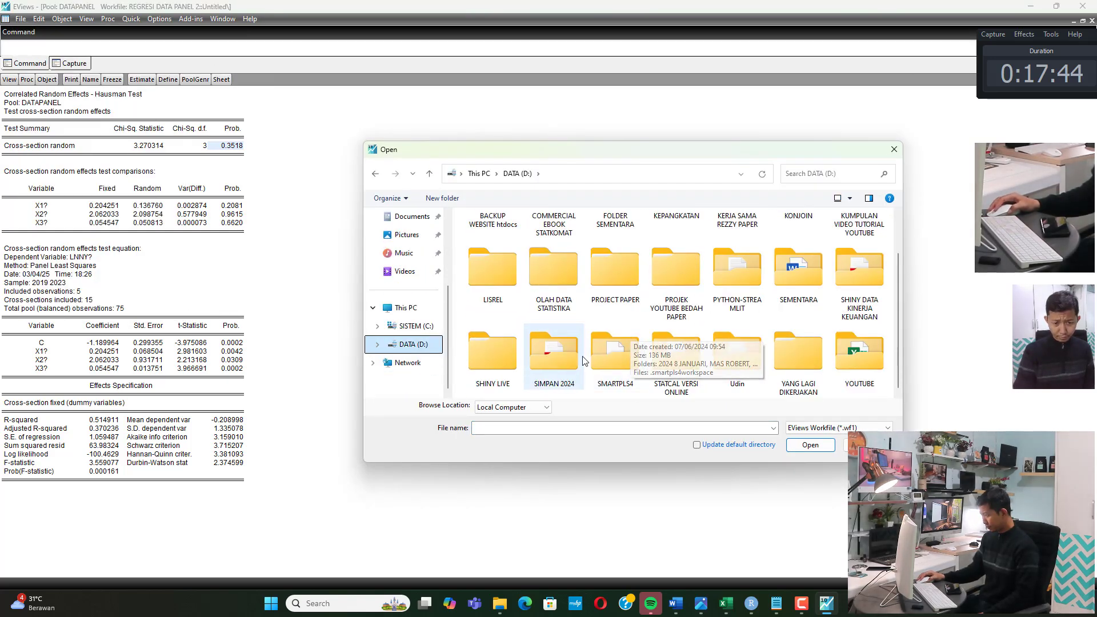
double_click(737, 354)
double_click(516, 249)
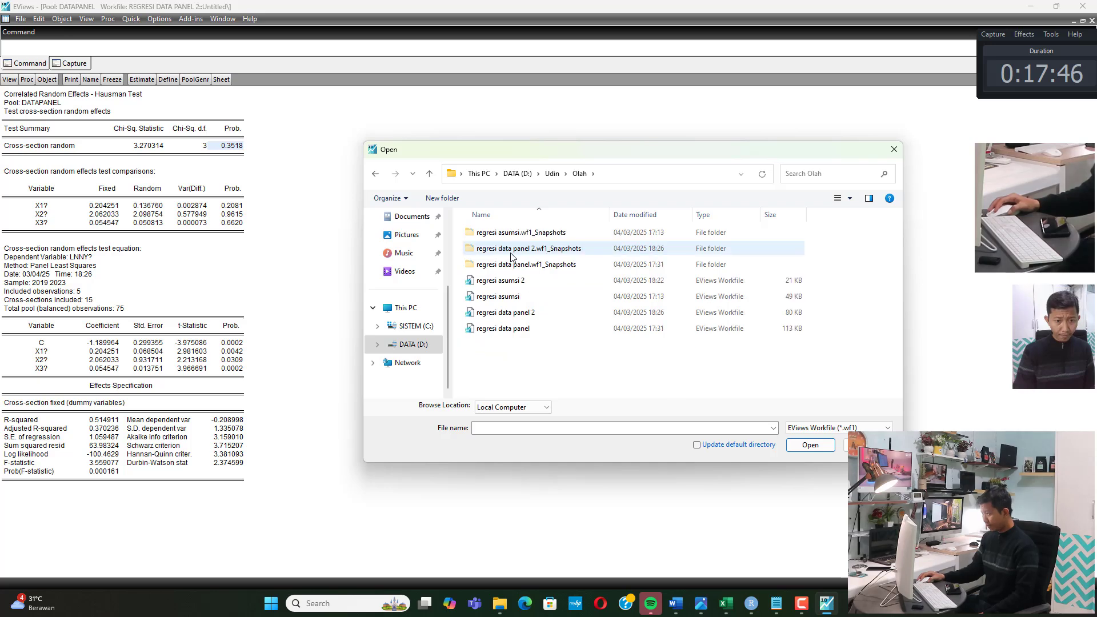
double_click(521, 281)
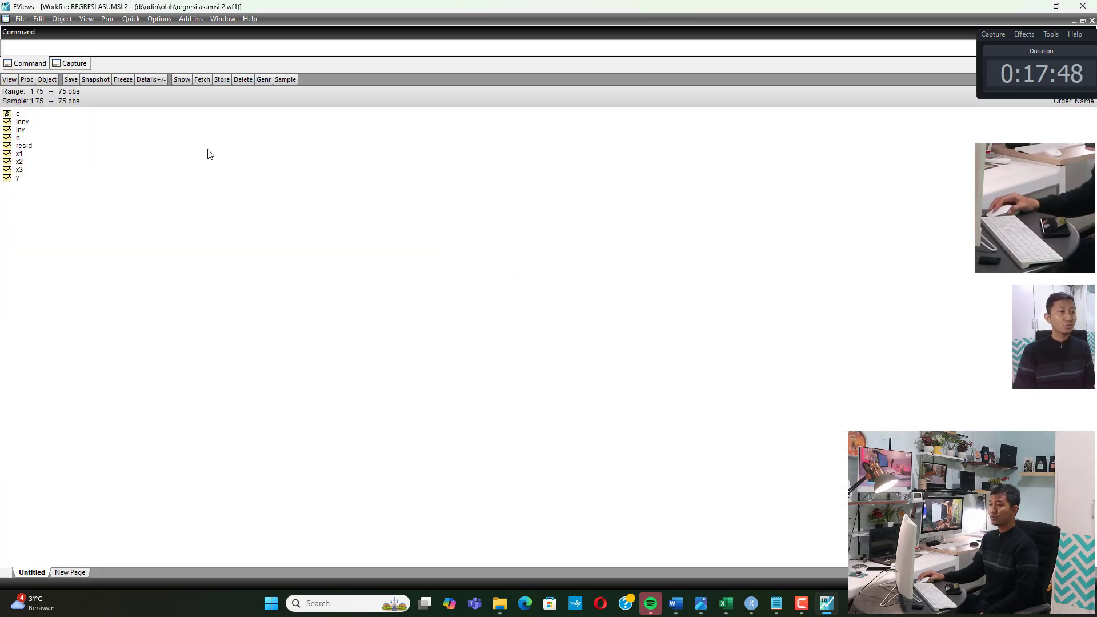
- Estimate a least squares equation with lnny as dependent variable and x1, x2, x3 and a constant as regressors
click(24, 123)
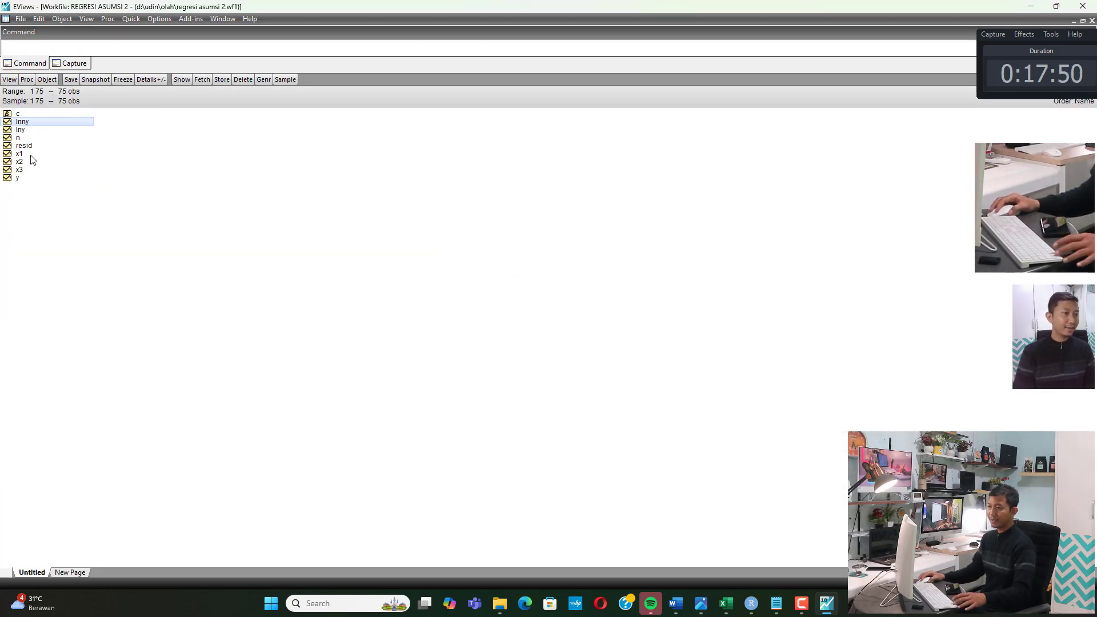
ctrl+click(23, 153)
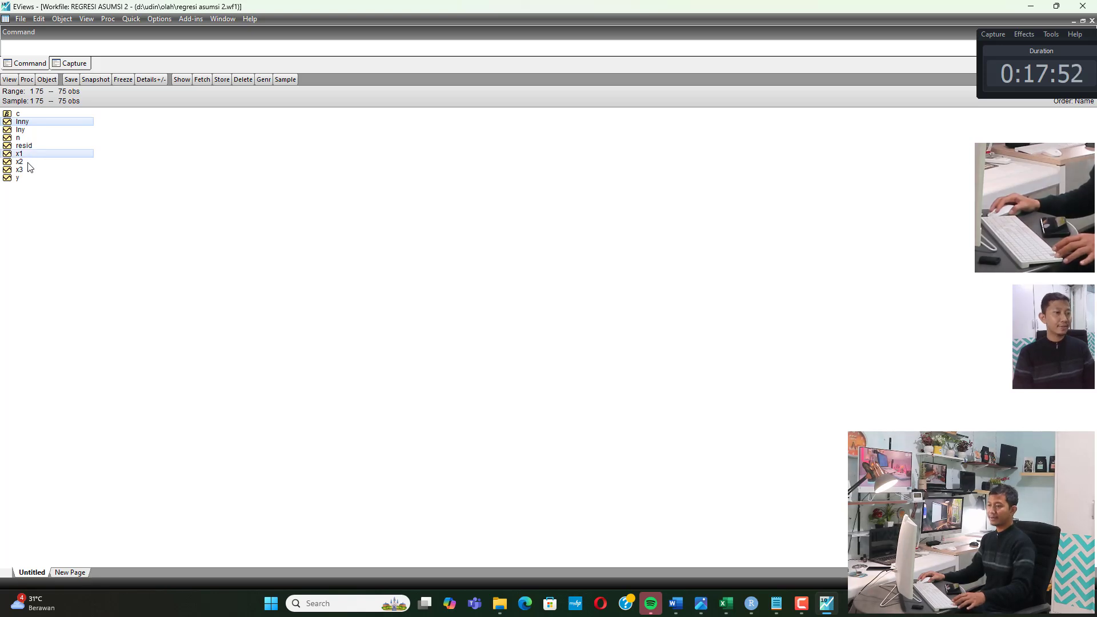
ctrl+click(24, 162)
ctrl+click(25, 169)
right_click(36, 172)
mouse_move(140, 169)
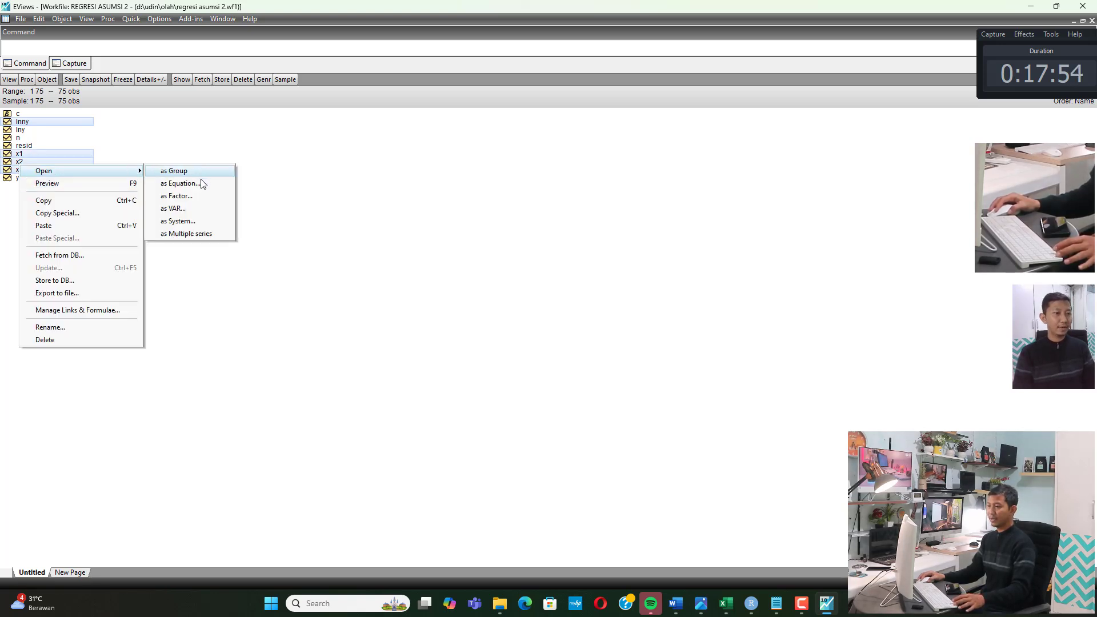
click(202, 182)
click(609, 405)
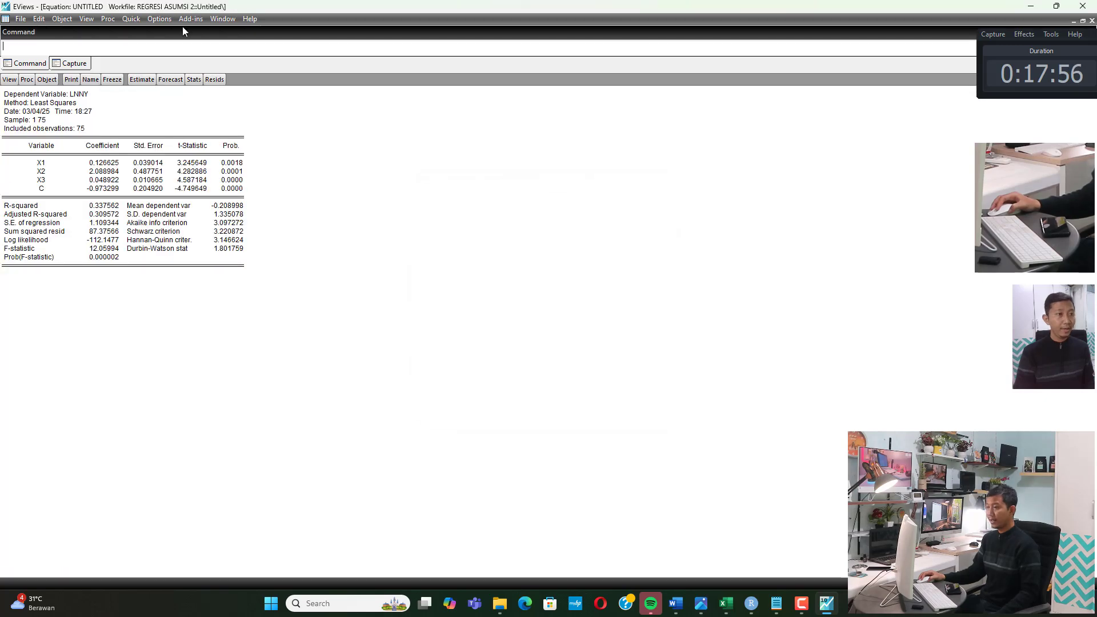
- Run the Breusch-Godfrey Serial Correlation LM Test with 2 lags and inspect the Chi-Square probability
click(87, 19)
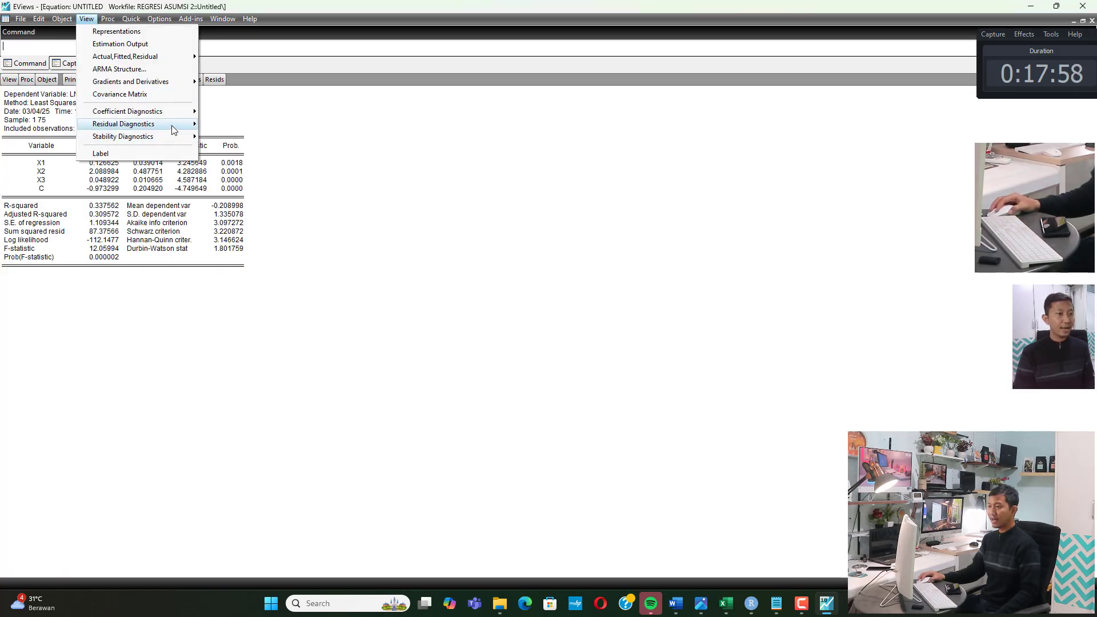
mouse_move(174, 124)
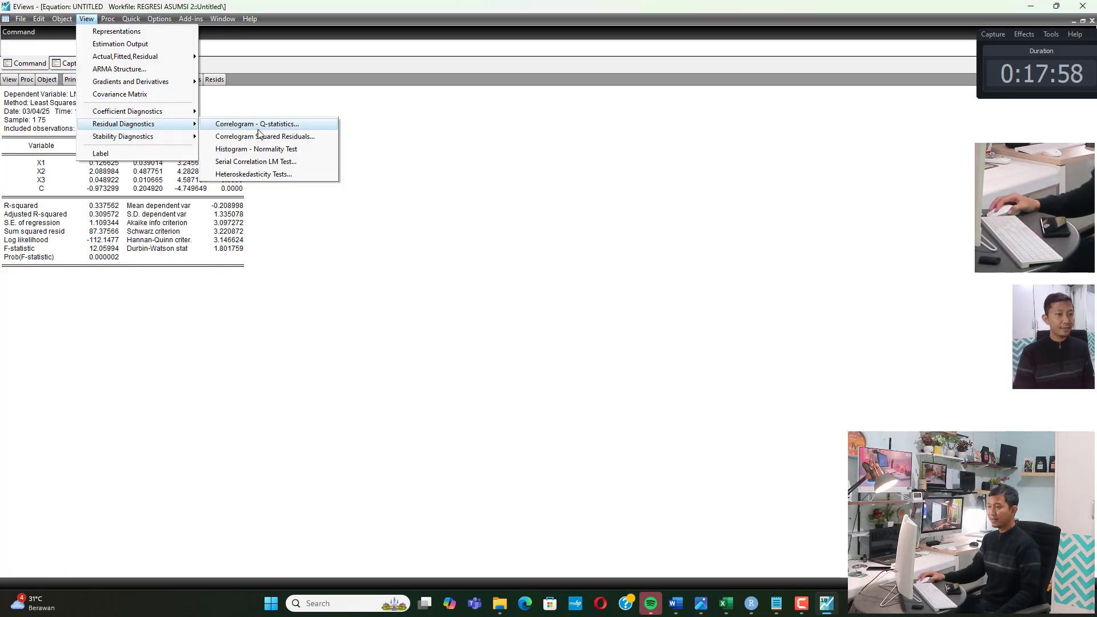
click(272, 164)
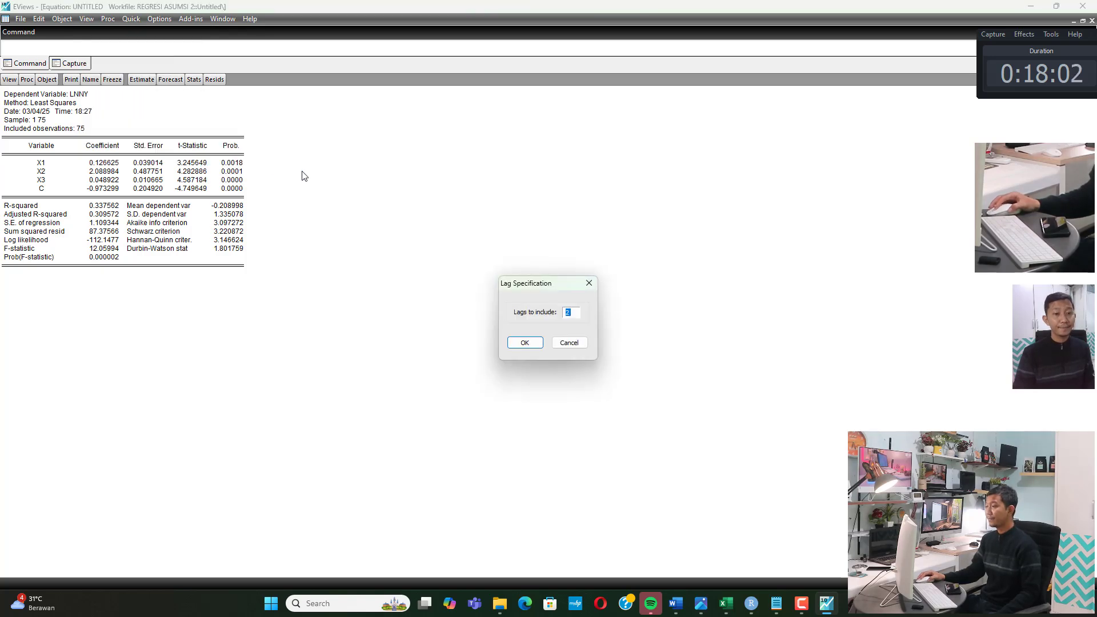
click(525, 343)
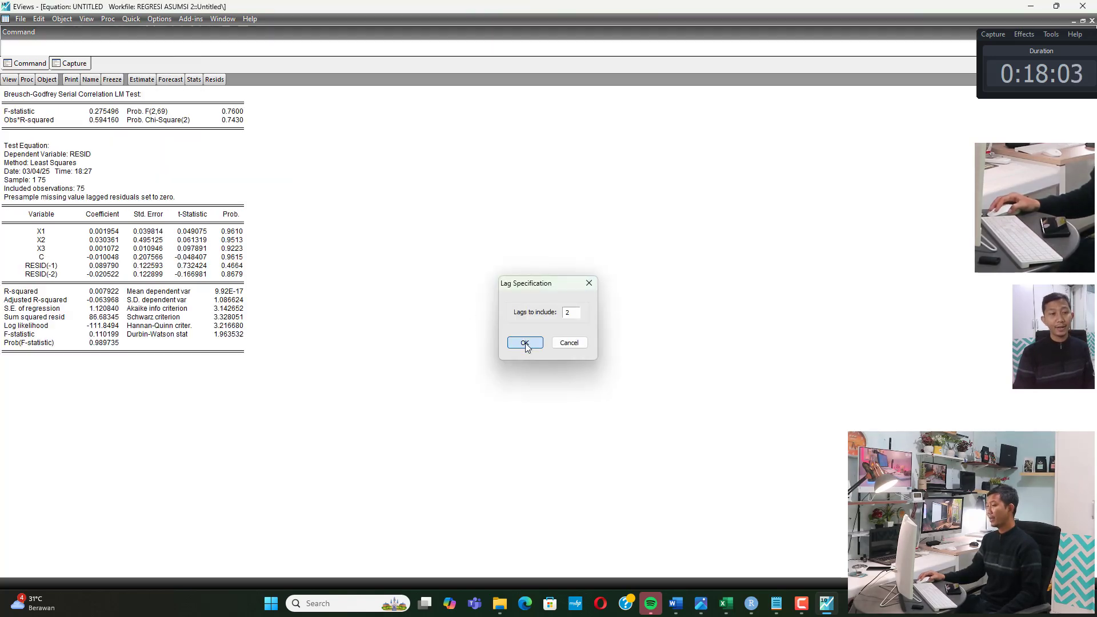
click(211, 121)
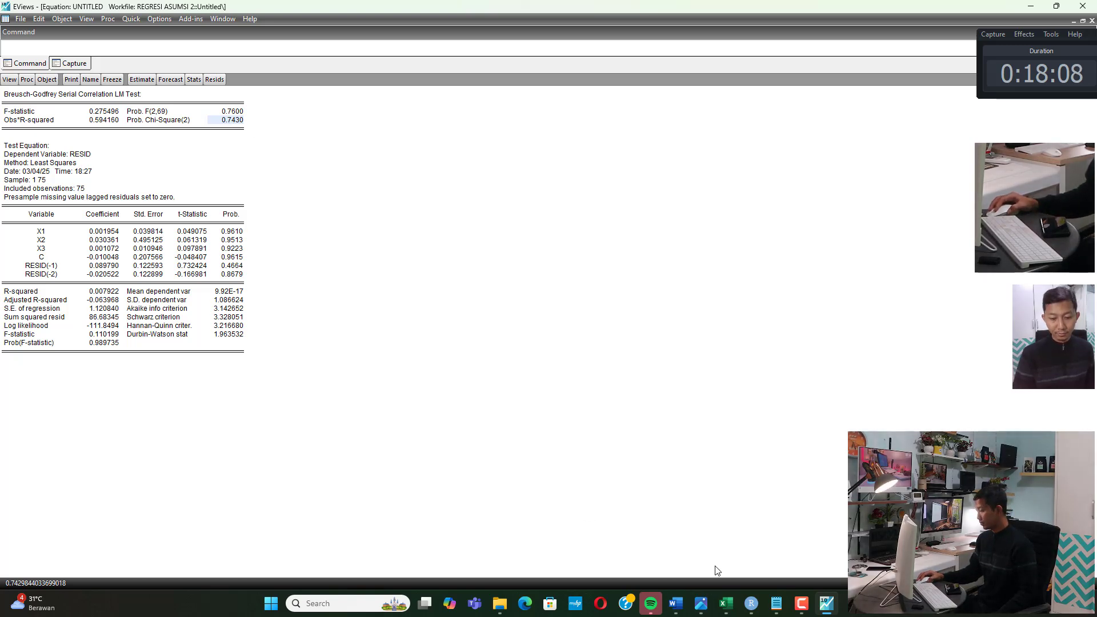
mouse_move(680, 604)
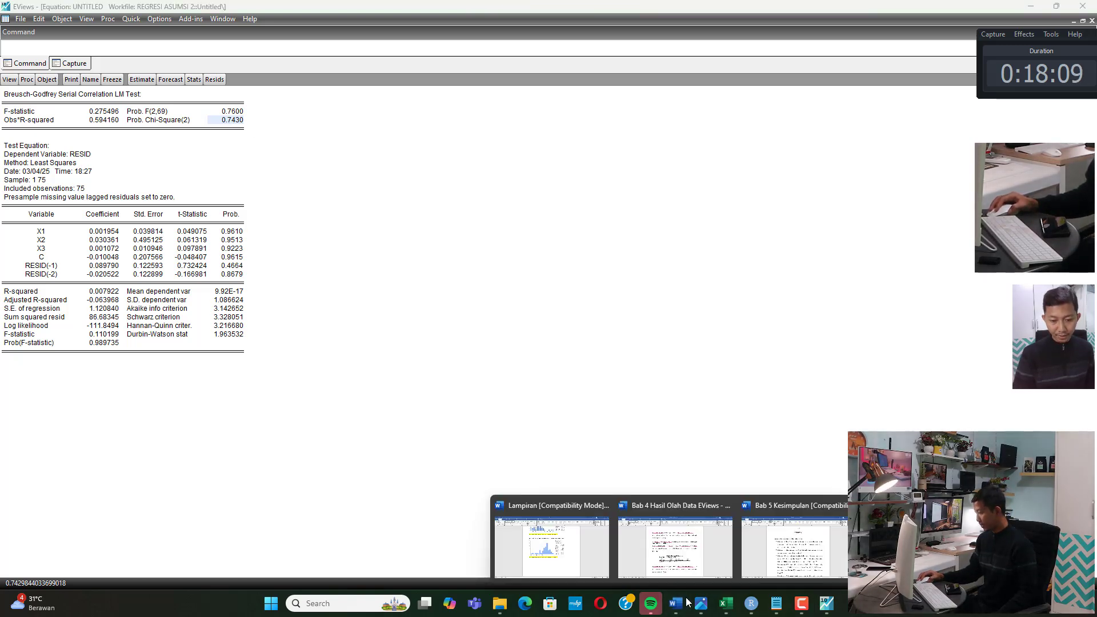
- Switch to the Bab 4 Word document and review the Lagrange test table and its interpretation below Tabel 4.7
click(754, 559)
double_click(660, 422)
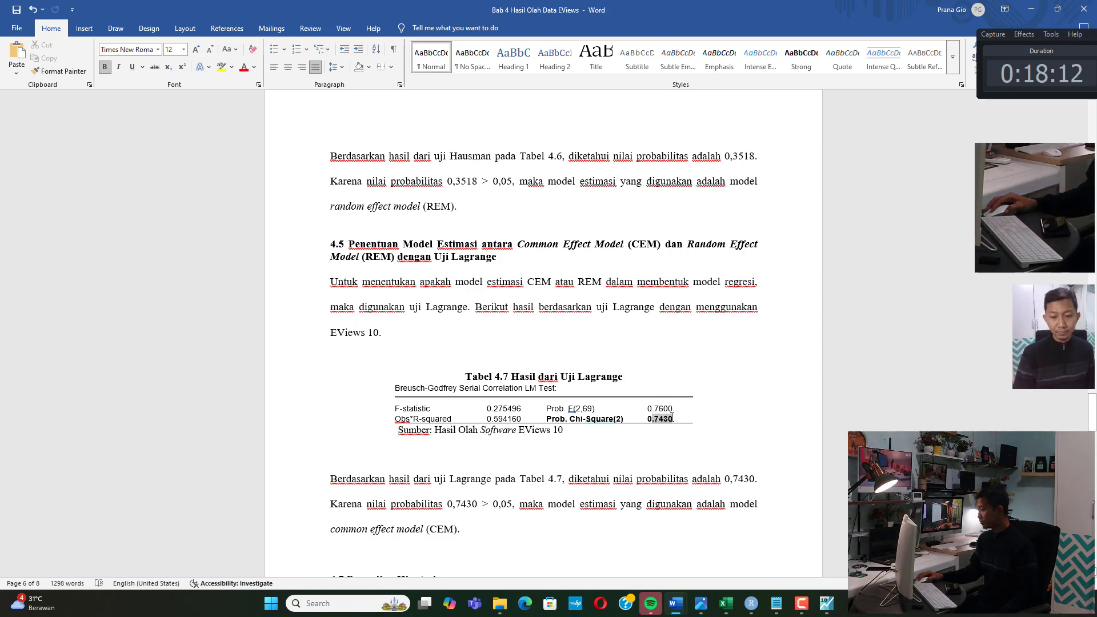
scroll(626, 453, down, 2)
scroll(626, 453, down, 5)
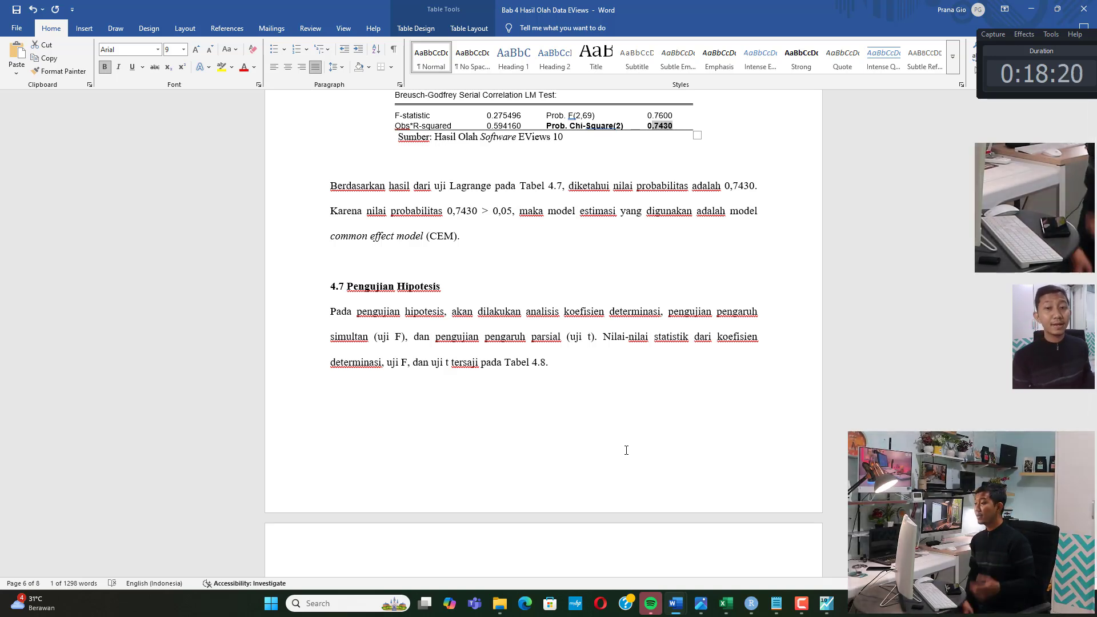
scroll(556, 413, up, 2)
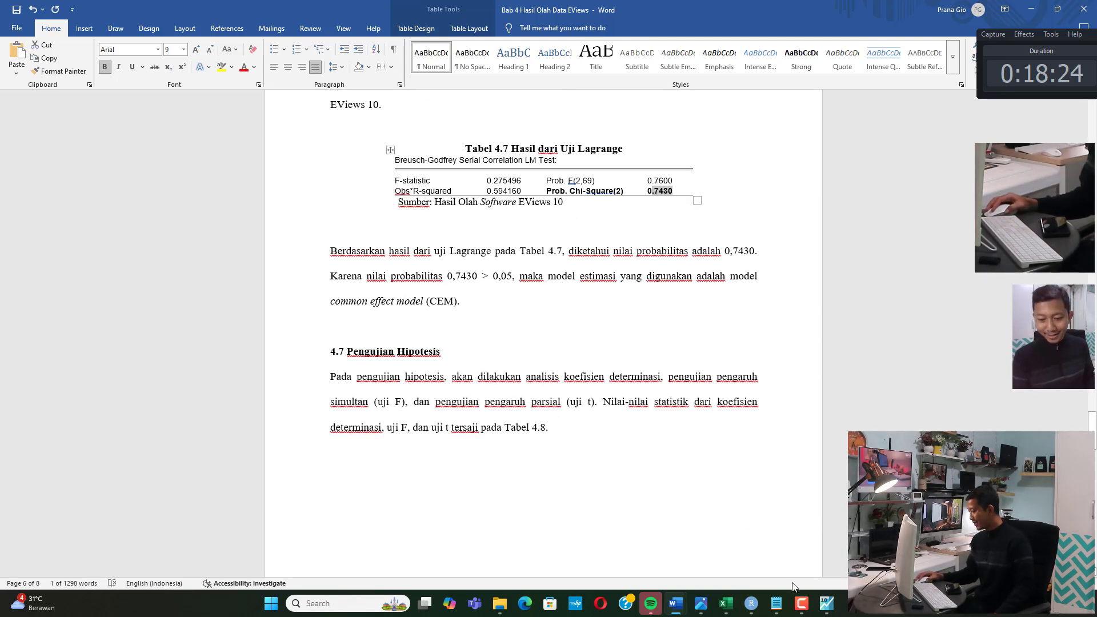
- Switch to the Notepad notes and review the Chow, Hausman and Lagrange-Multiplier entries under Pemilihan Model
click(776, 604)
drag(31, 226, 132, 250)
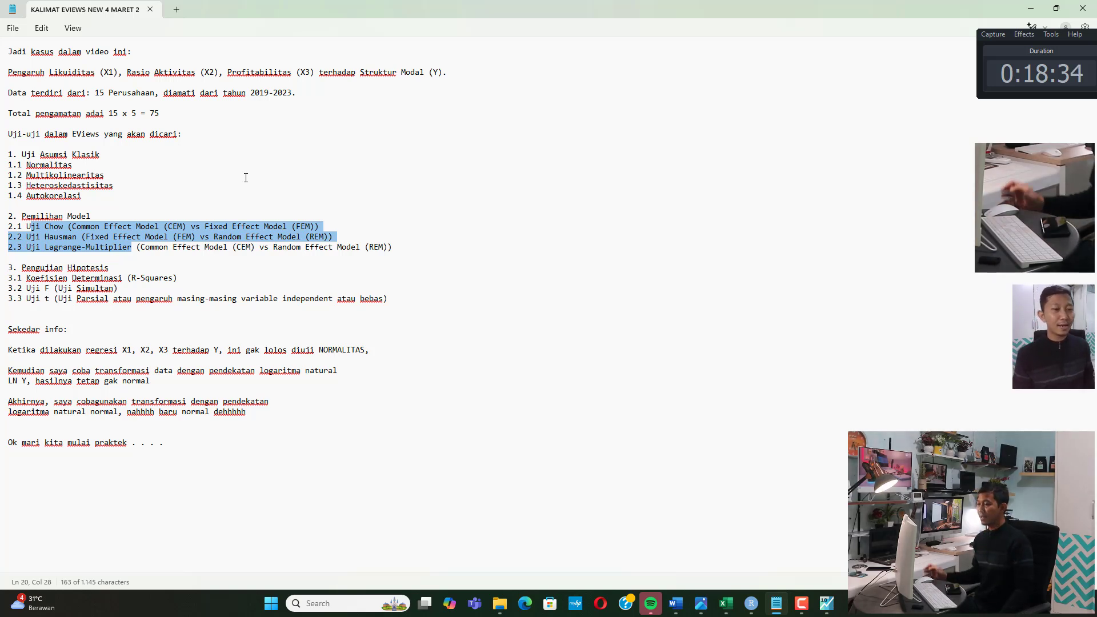
drag(247, 248, 184, 250)
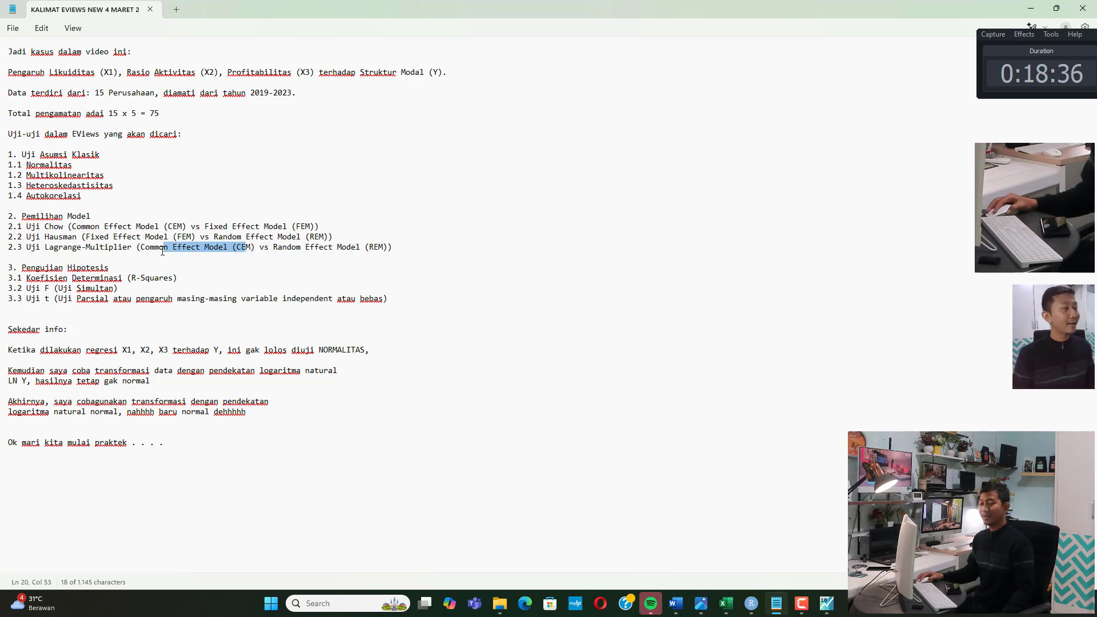
- Return to EViews and open the workfile "regresi data panel 2" from the D:\Udin\Olah folder
click(827, 607)
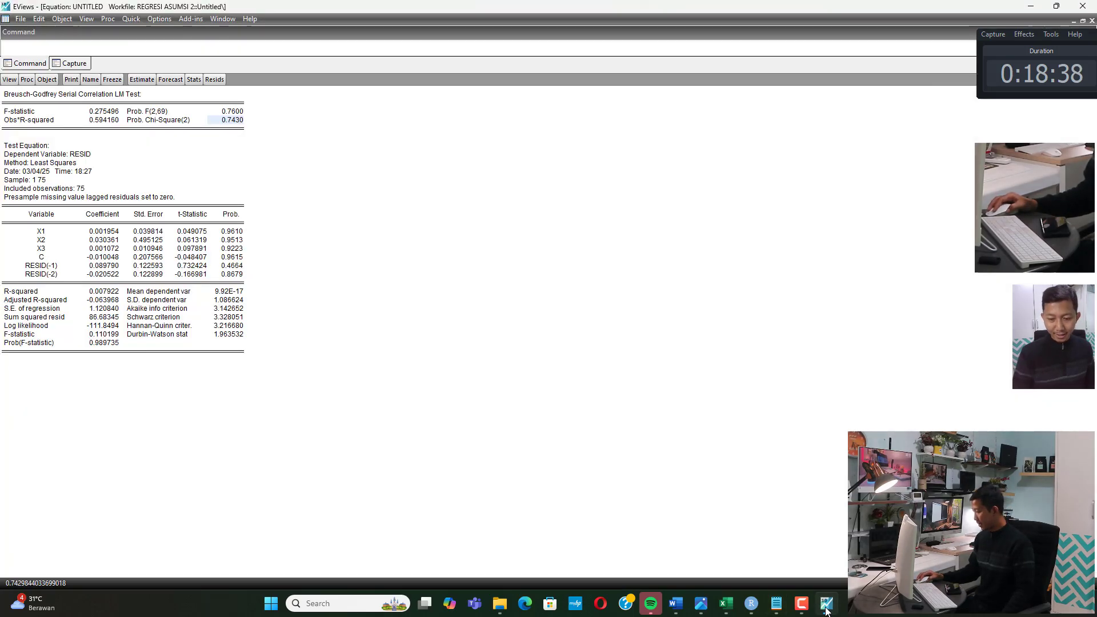
click(20, 18)
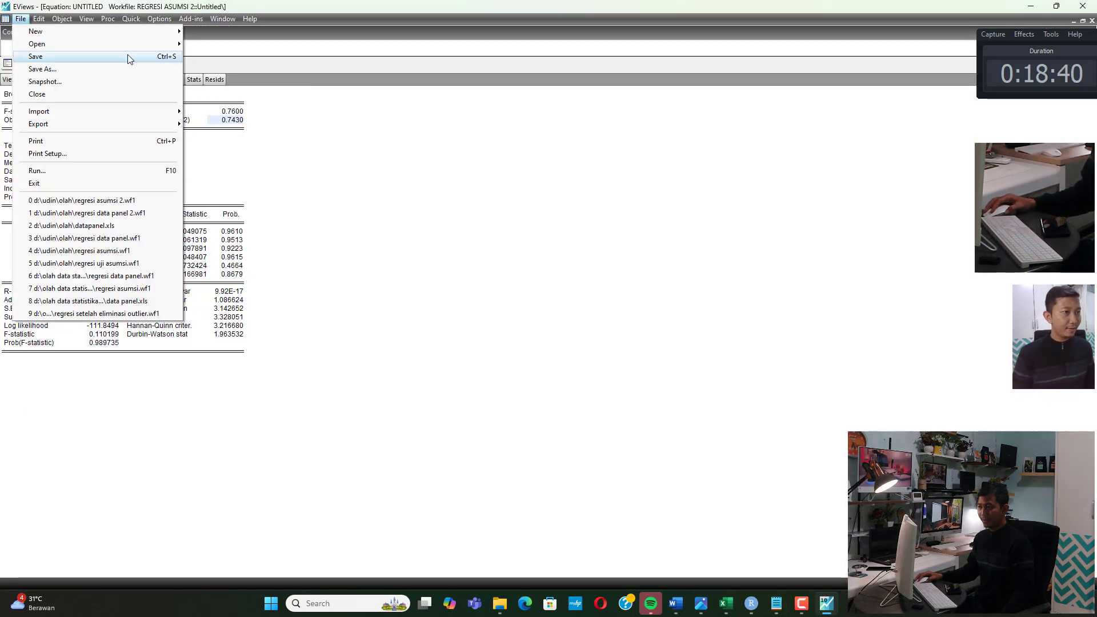
mouse_move(155, 44)
click(206, 51)
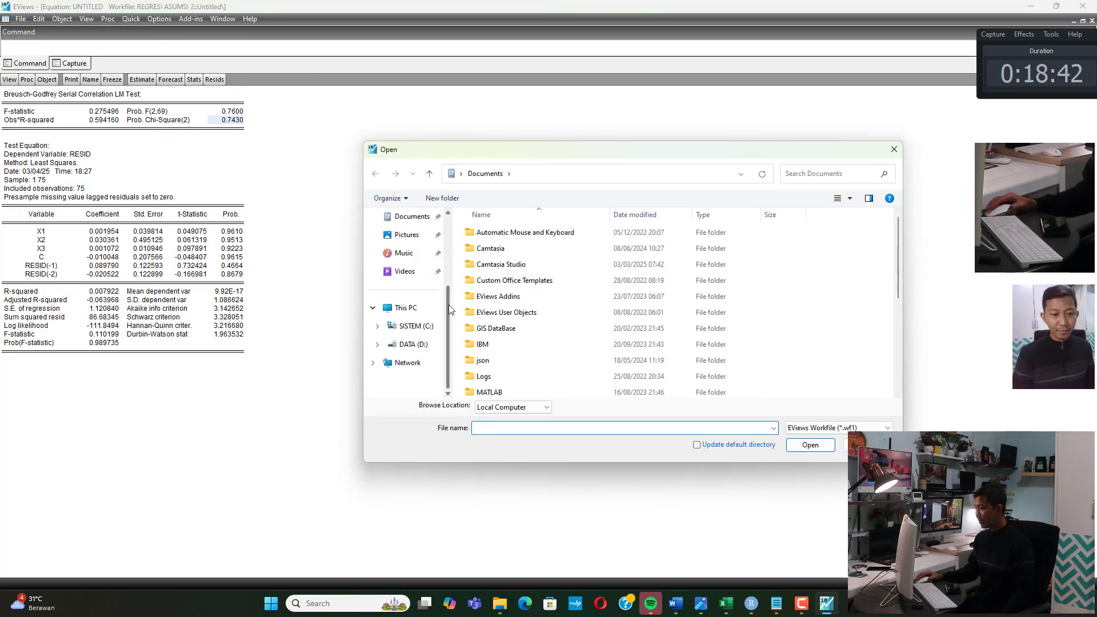
click(412, 344)
scroll(558, 342, down, 2)
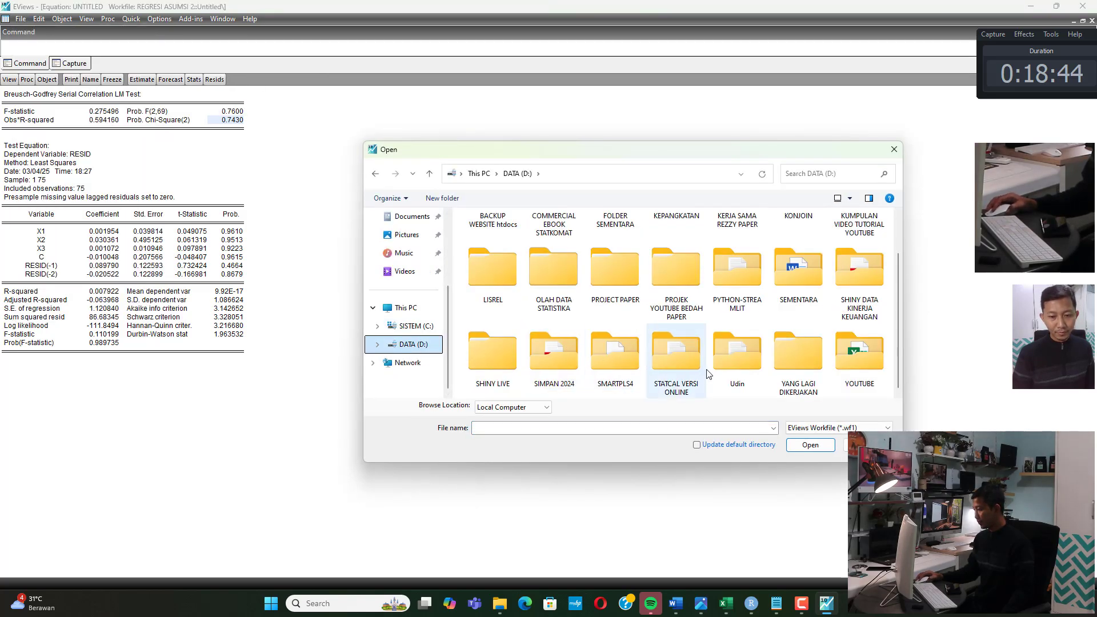
double_click(732, 364)
double_click(536, 252)
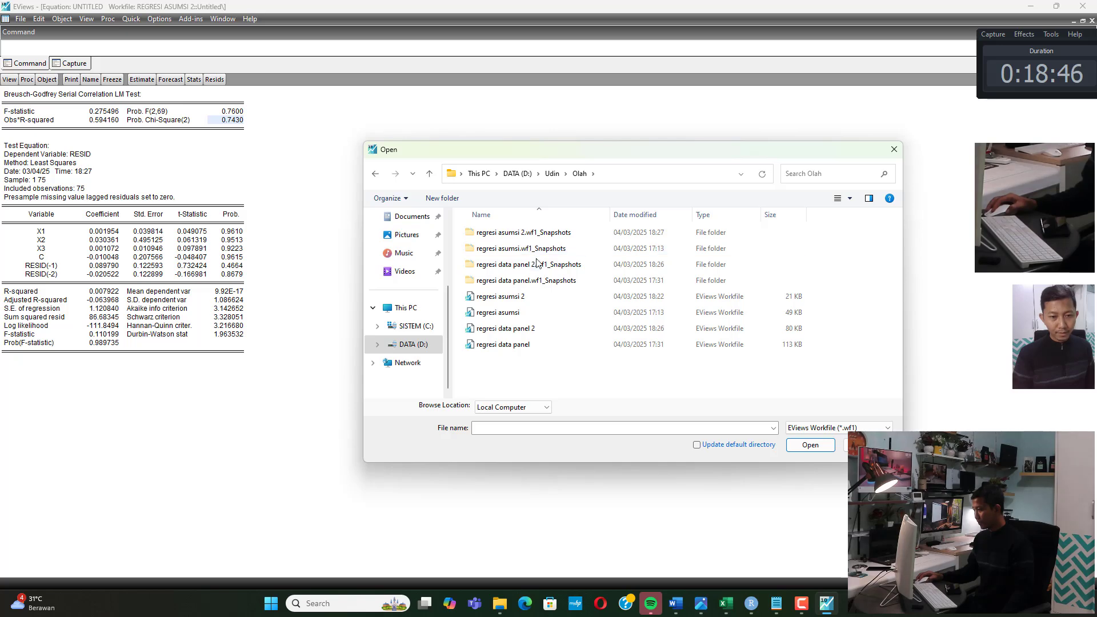
double_click(519, 329)
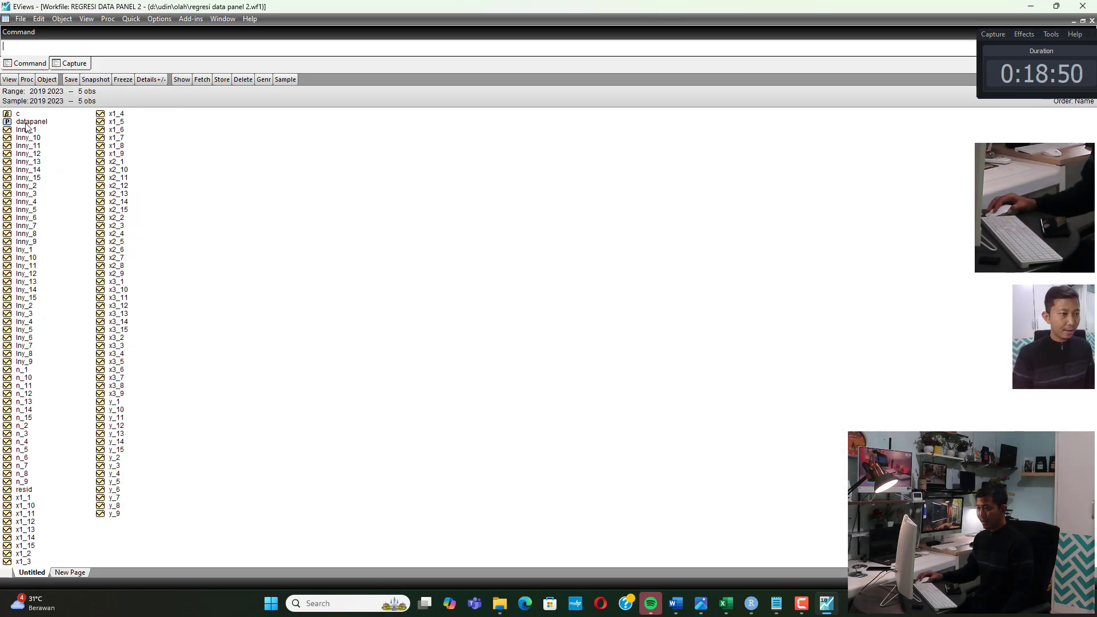
- Re-estimate the datapanel pool as a common effect model, with cross-section effects set to None
double_click(29, 122)
click(140, 79)
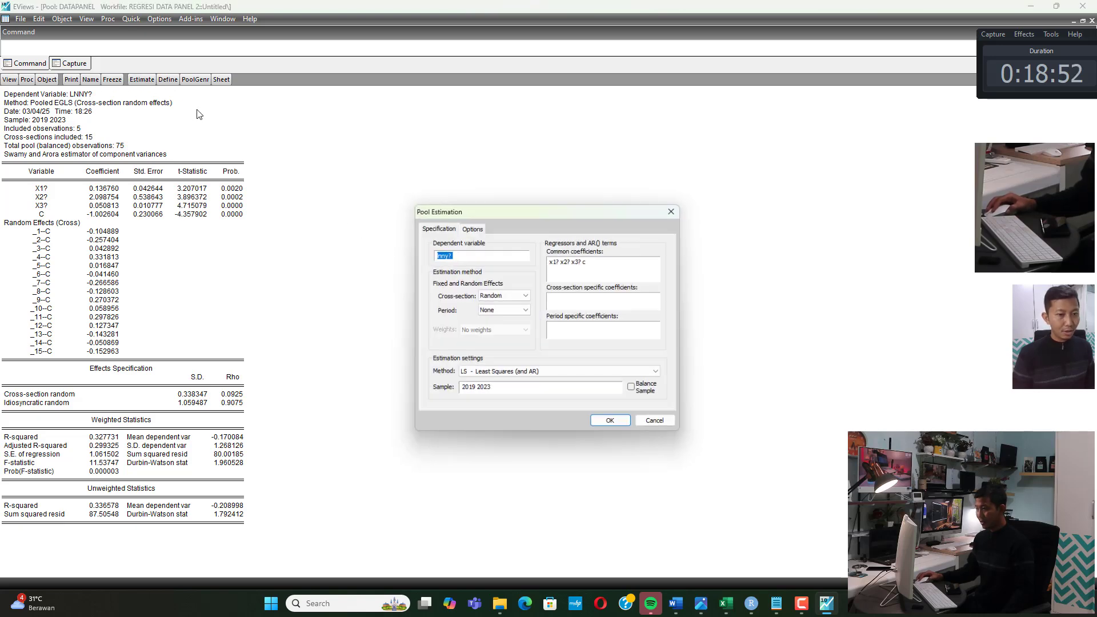
click(517, 295)
click(514, 304)
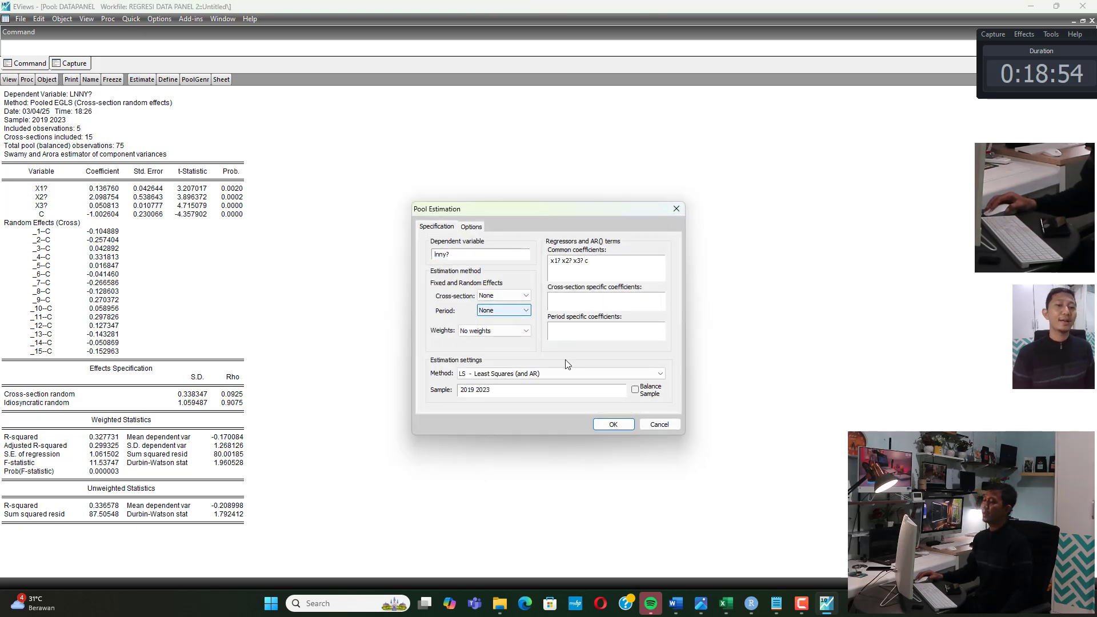
click(613, 424)
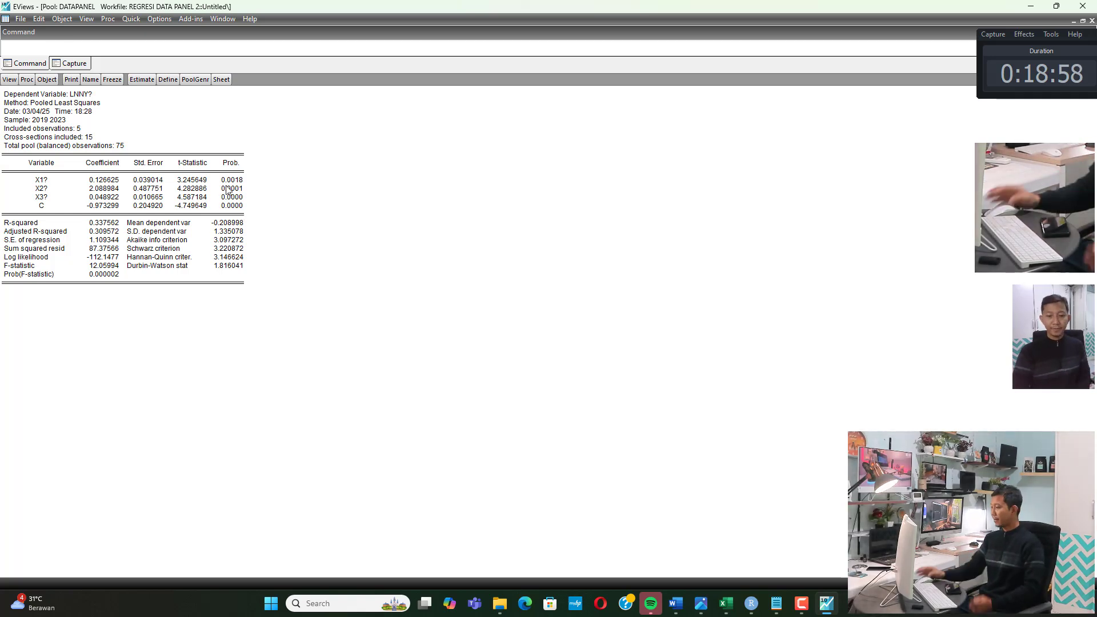
- Switch to the Bab 4 Word document and examine Tabel 4.8 with the selected Common Effect Model output
mouse_move(676, 600)
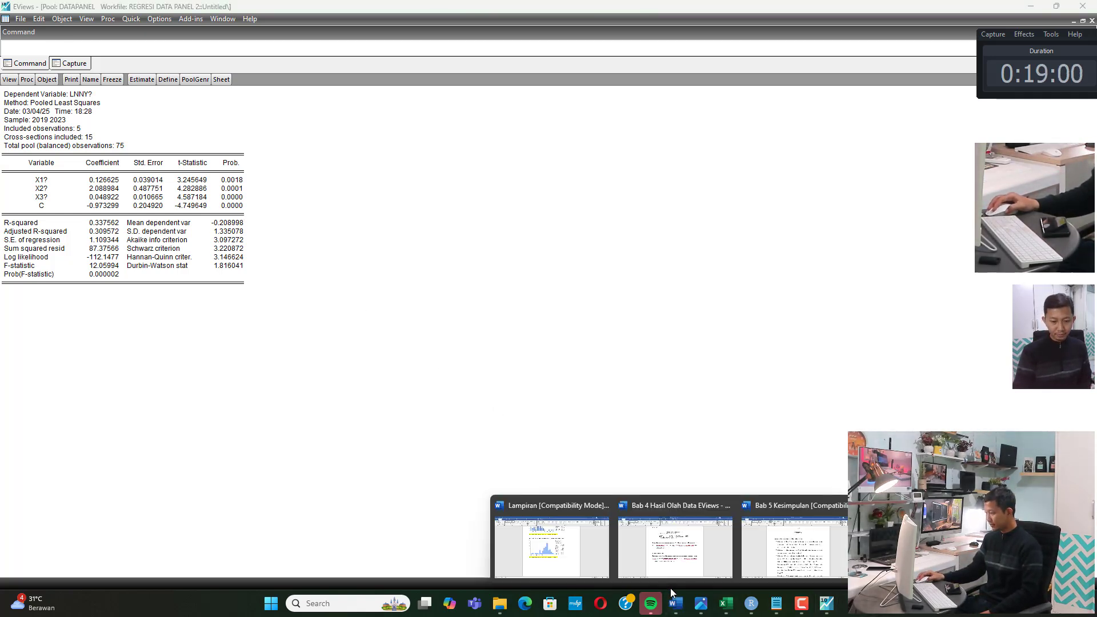
click(671, 548)
scroll(574, 312, down, 5)
scroll(574, 312, down, 3)
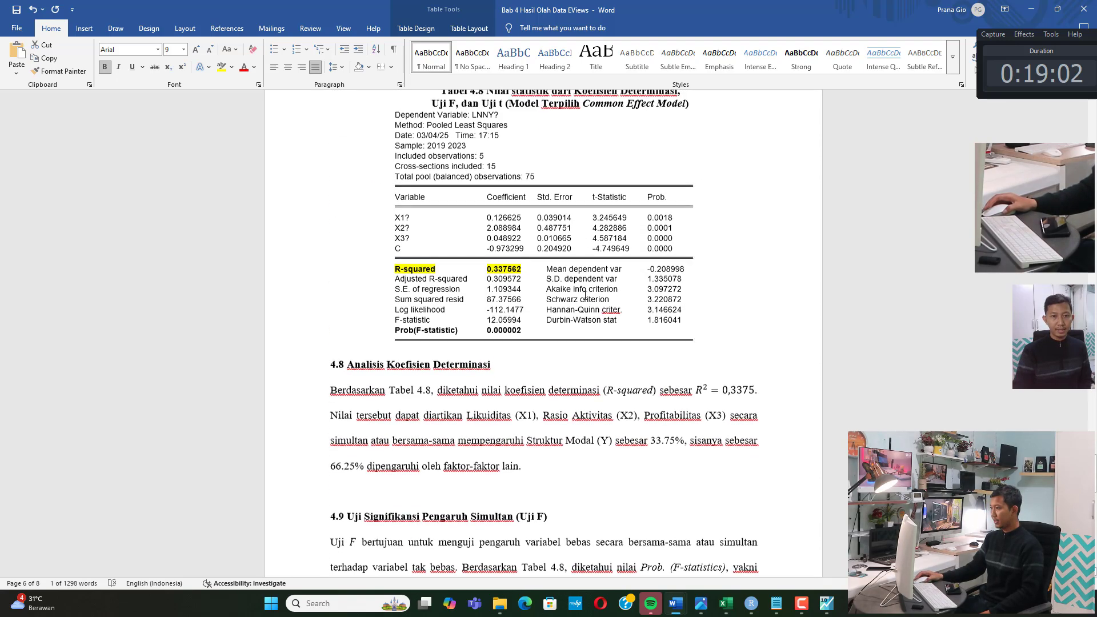
scroll(514, 229, up, 2)
drag(560, 159, 563, 165)
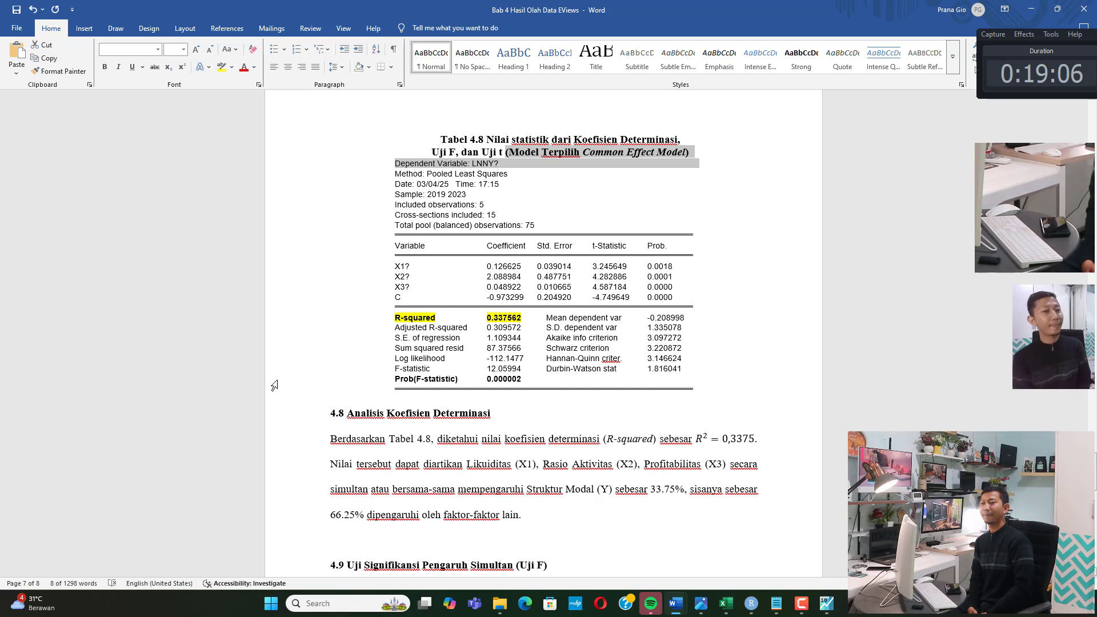
- Read section 4.8 on the coefficient of determination and compare its R-squared with the value in Tabel 4.8
click(389, 445)
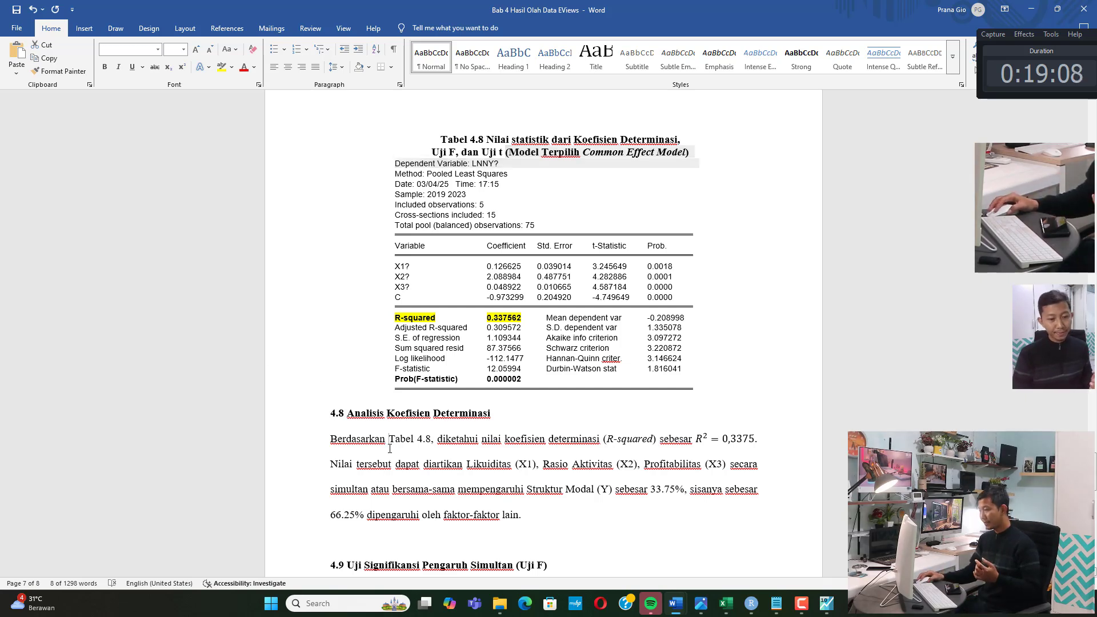
drag(390, 415, 480, 411)
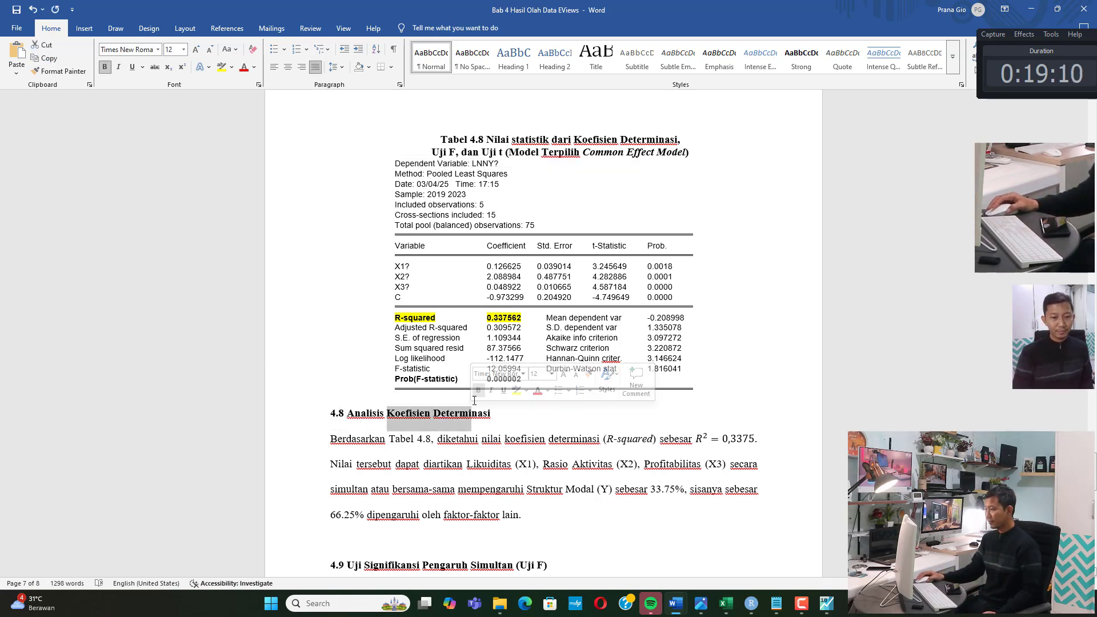
drag(431, 319, 517, 318)
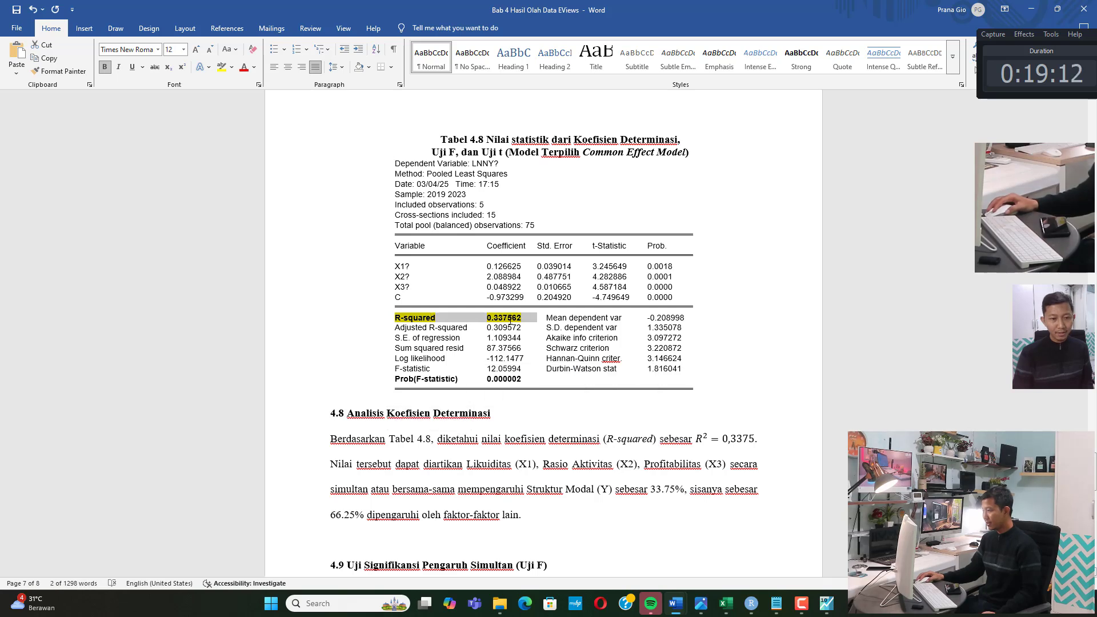
click(718, 439)
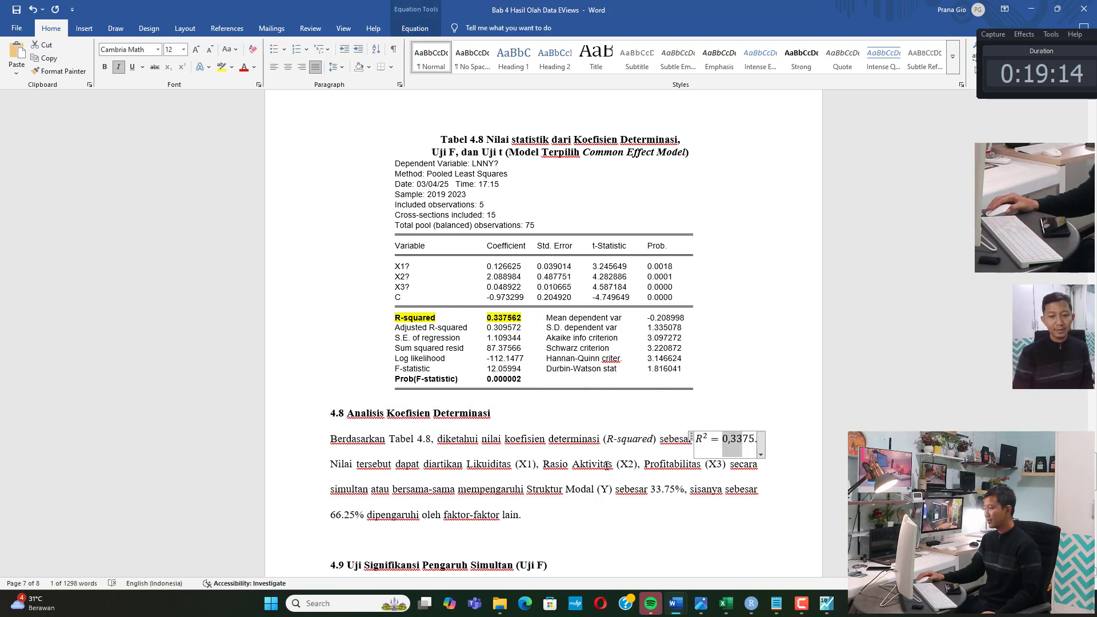
drag(521, 464, 680, 464)
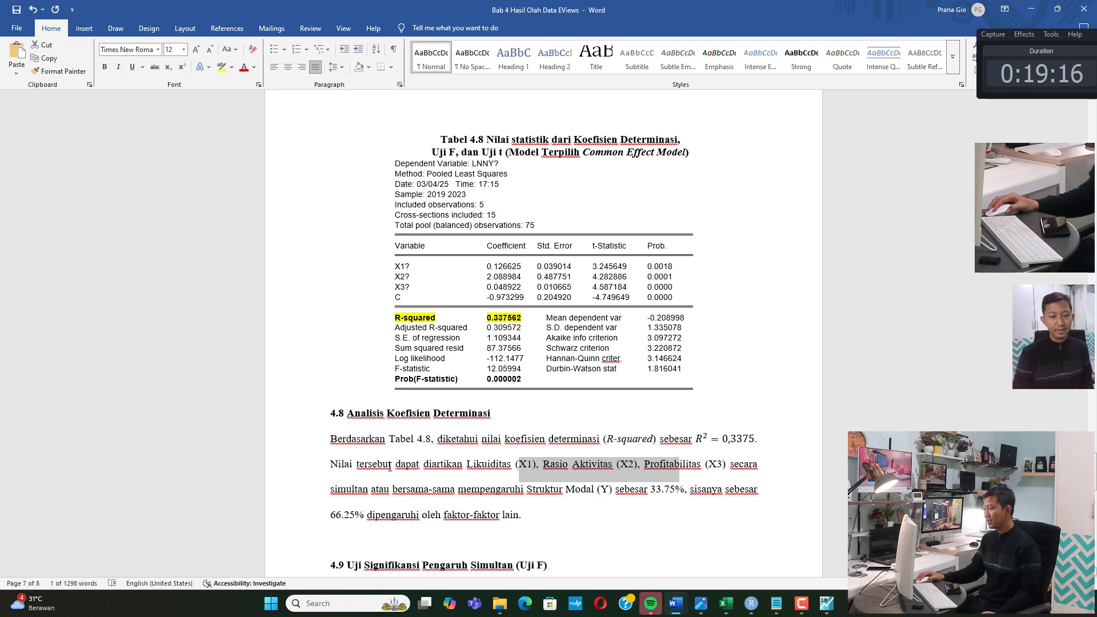
scroll(380, 469, down, 5)
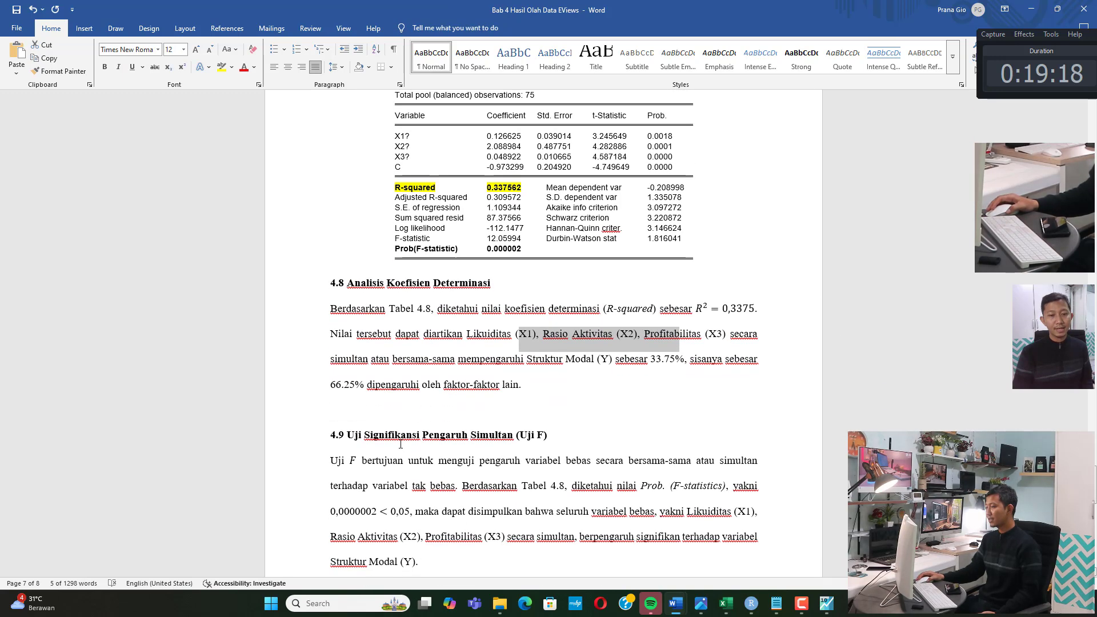
drag(524, 324, 666, 328)
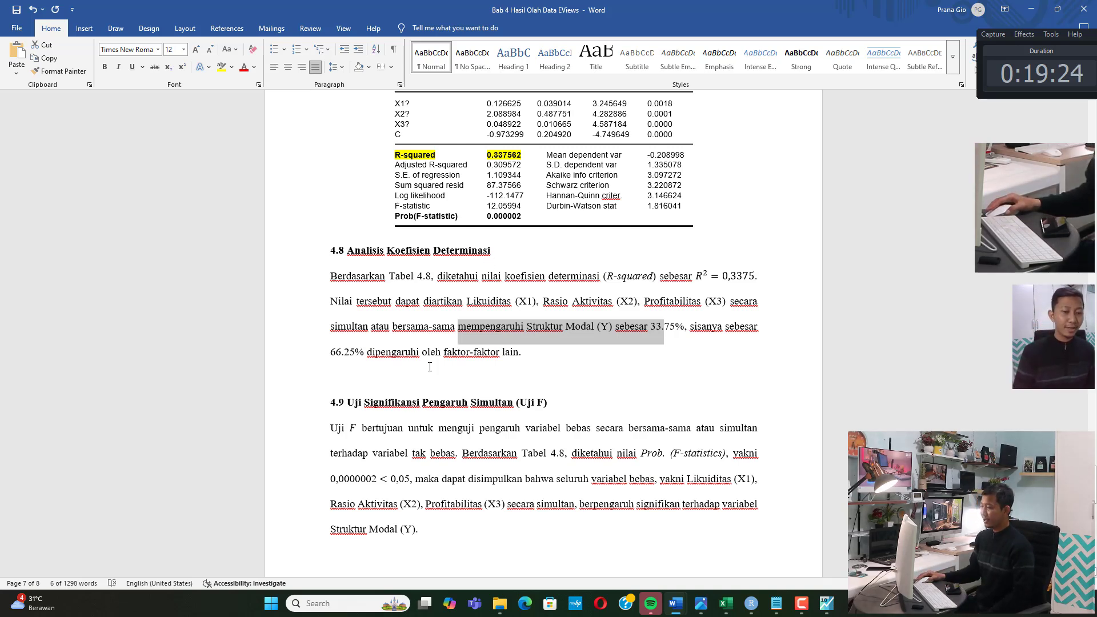
- Read section 4.9 on the simultaneous F test and check its conclusion against Prob(F-statistic) in Tabel 4.8
drag(375, 401, 563, 409)
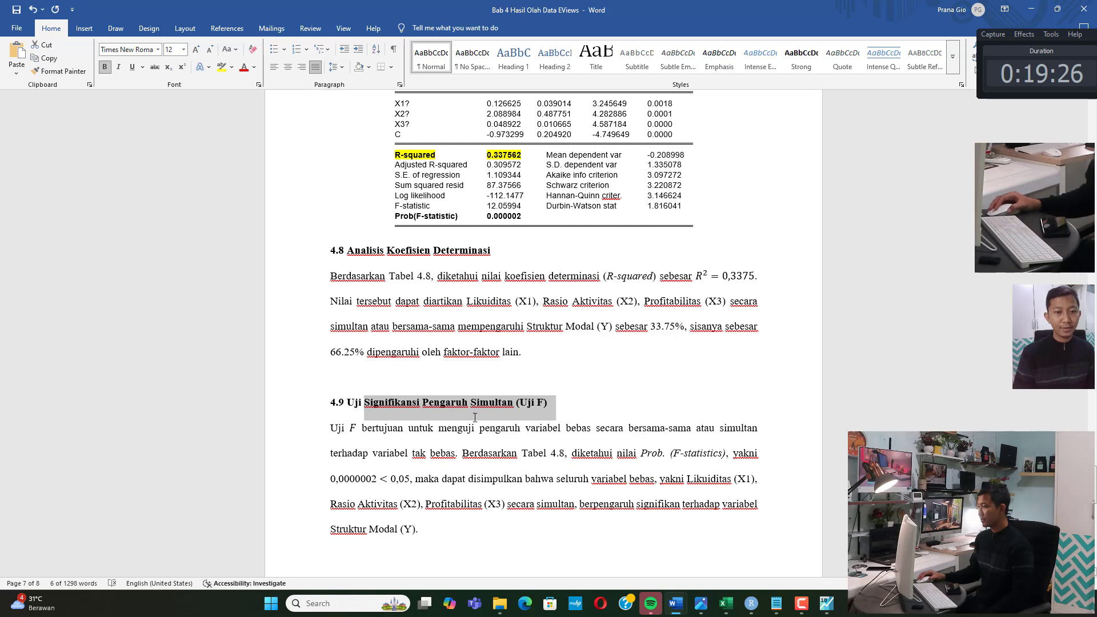
drag(400, 217, 502, 224)
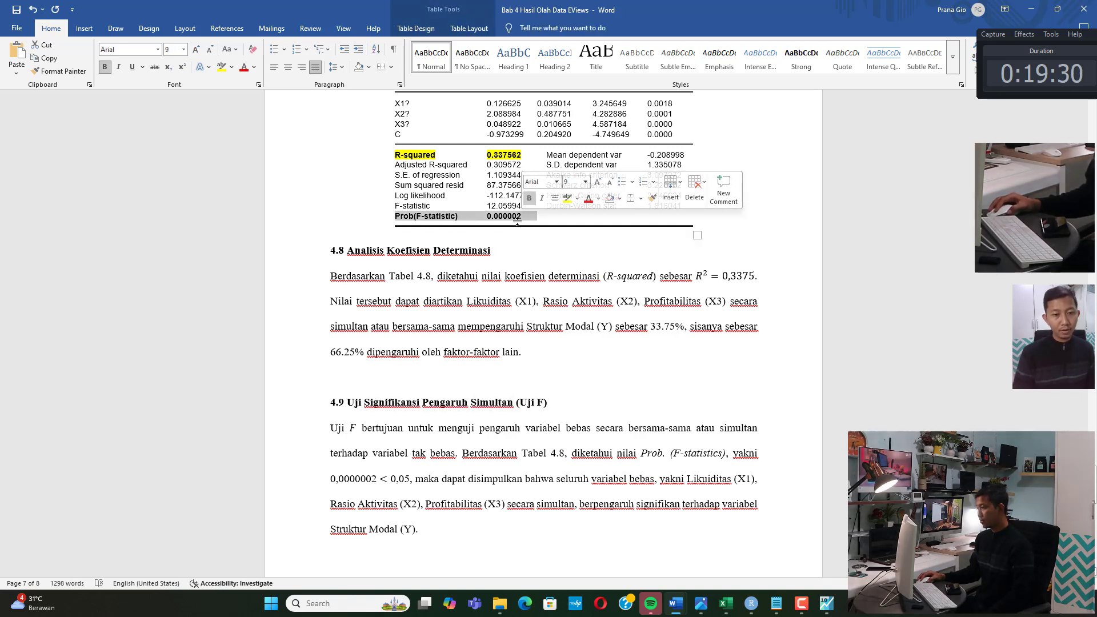
drag(368, 474, 441, 480)
scroll(639, 434, down, 2)
scroll(640, 426, down, 1)
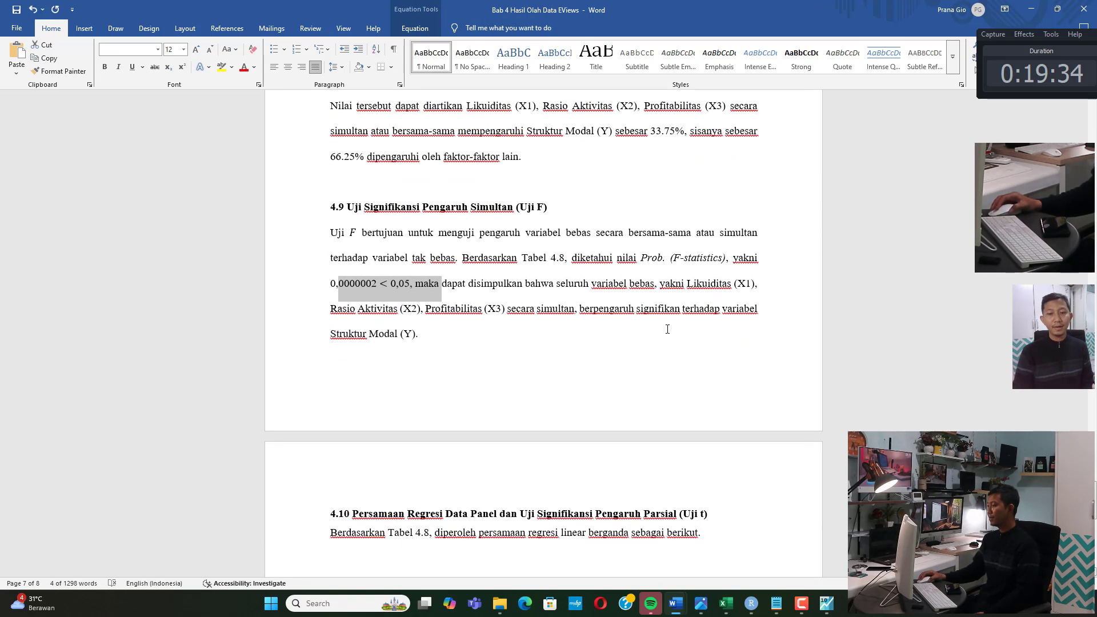
drag(703, 283, 750, 284)
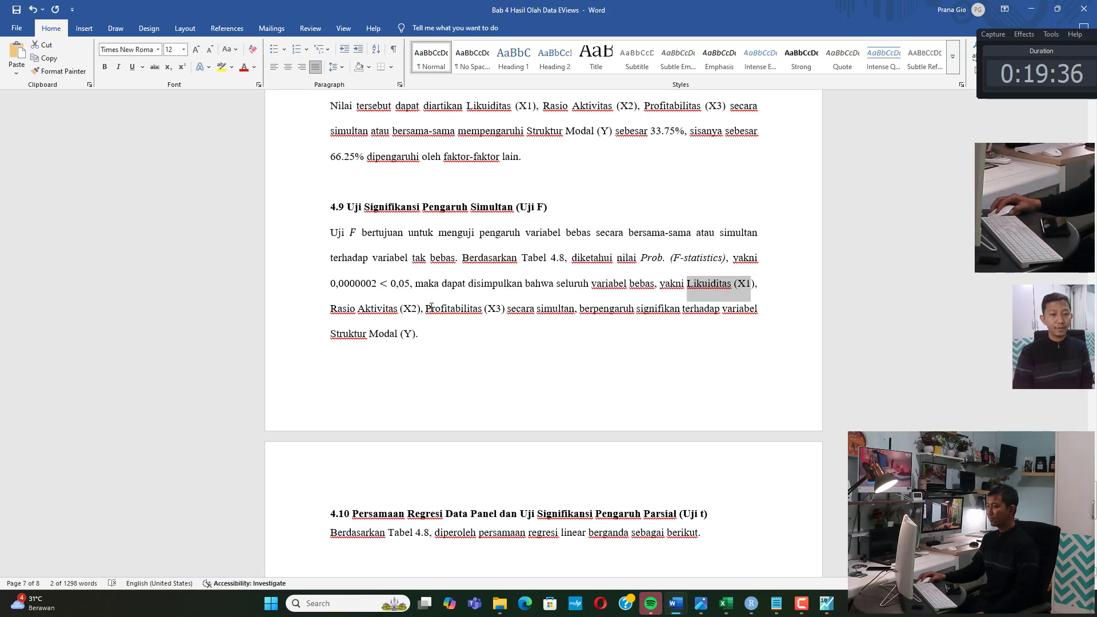
drag(431, 308, 359, 309)
click(482, 309)
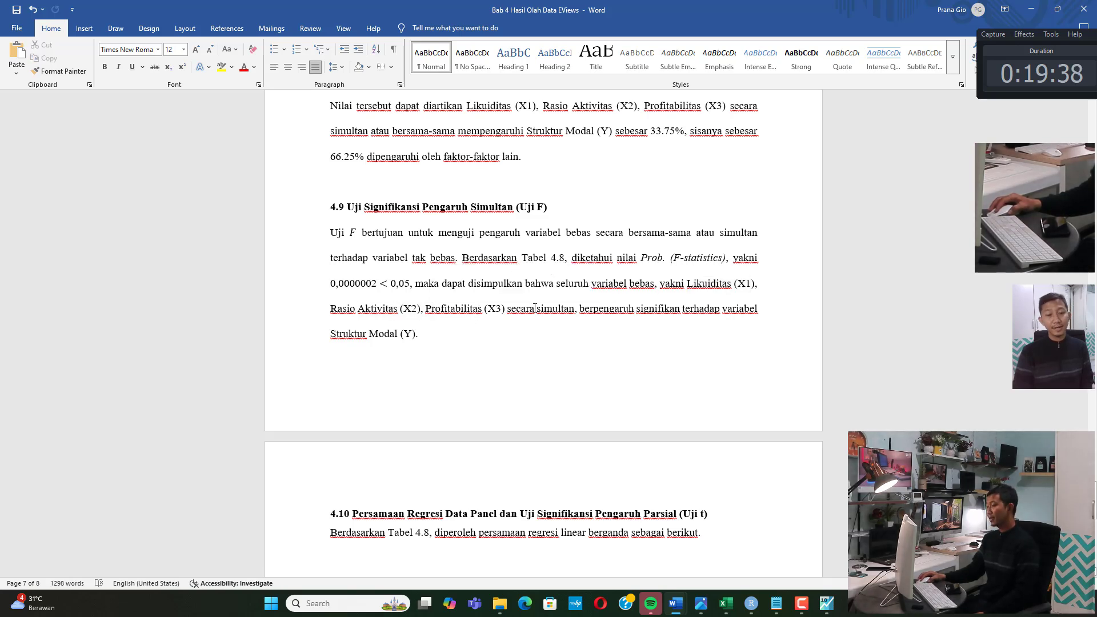
drag(535, 308, 472, 350)
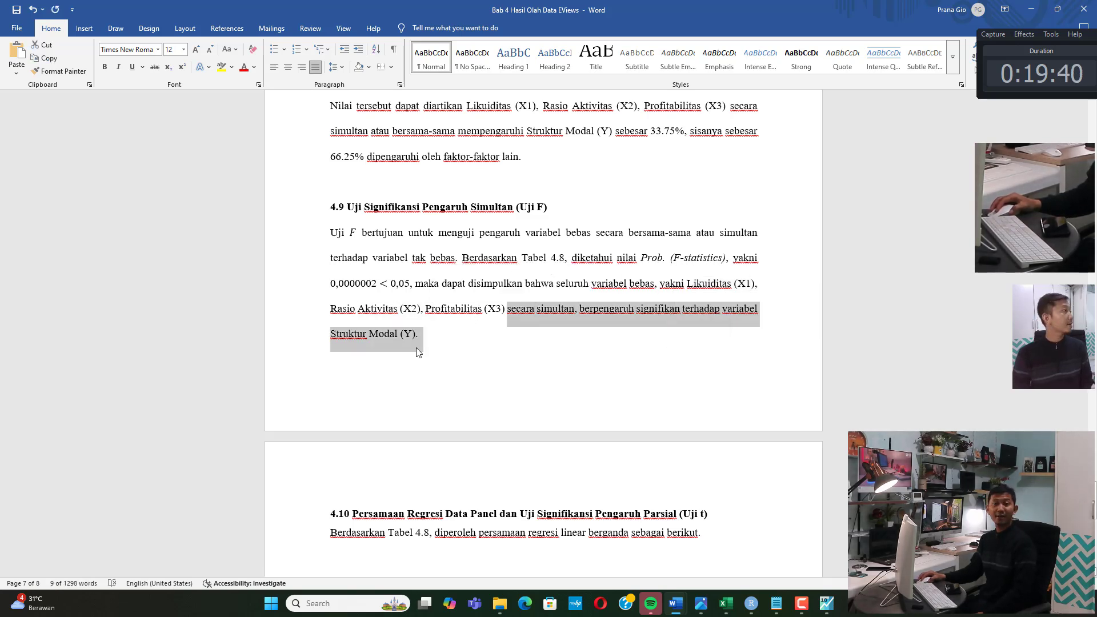
- Read the regression equation in section 4.10 and compare its constant and coefficients with those in Tabel 4.8
scroll(423, 349, down, 6)
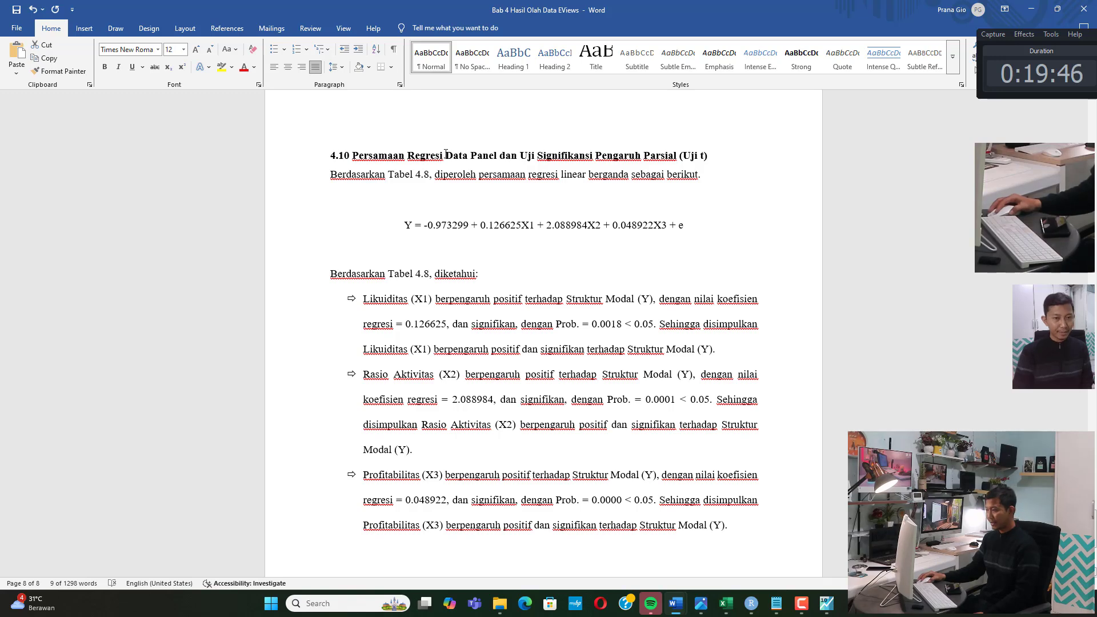
drag(444, 155, 490, 162)
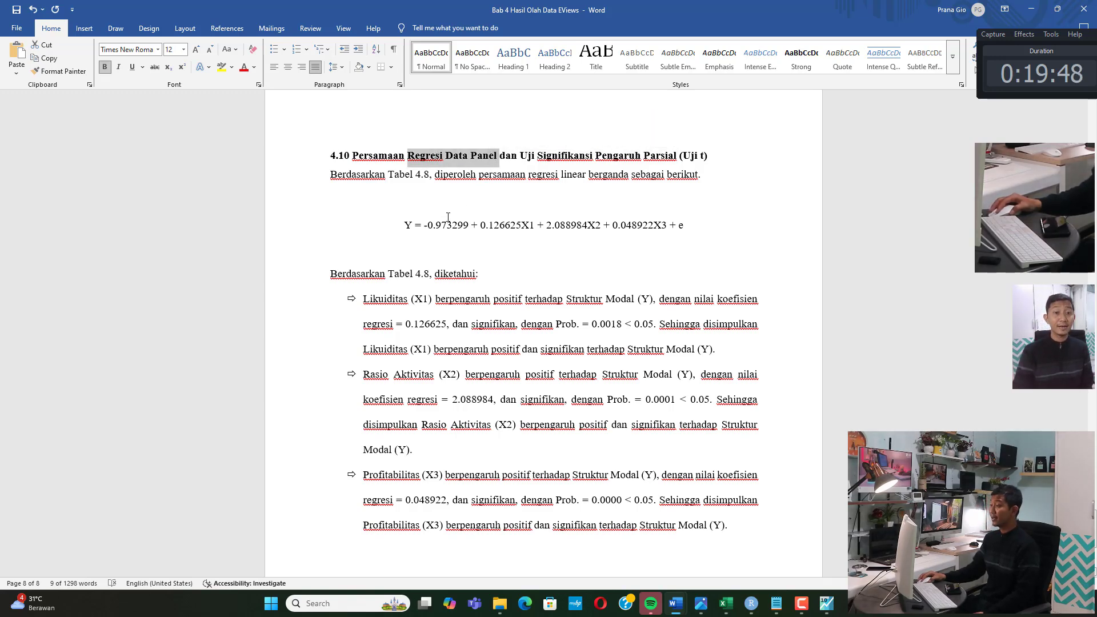
drag(417, 224, 631, 237)
scroll(482, 203, up, 8)
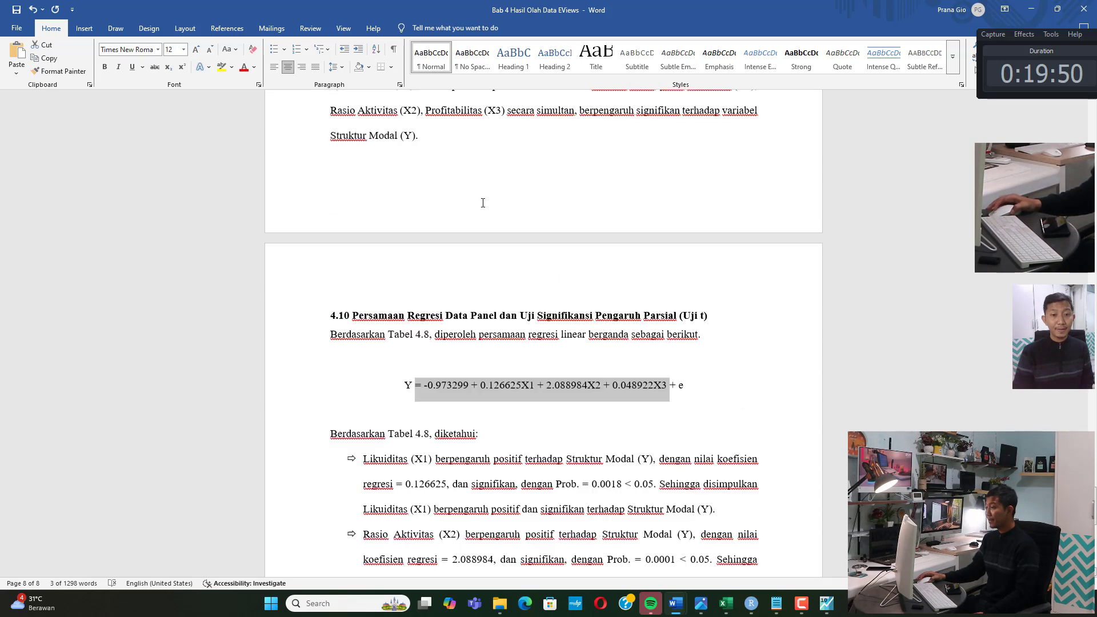
scroll(485, 182, up, 4)
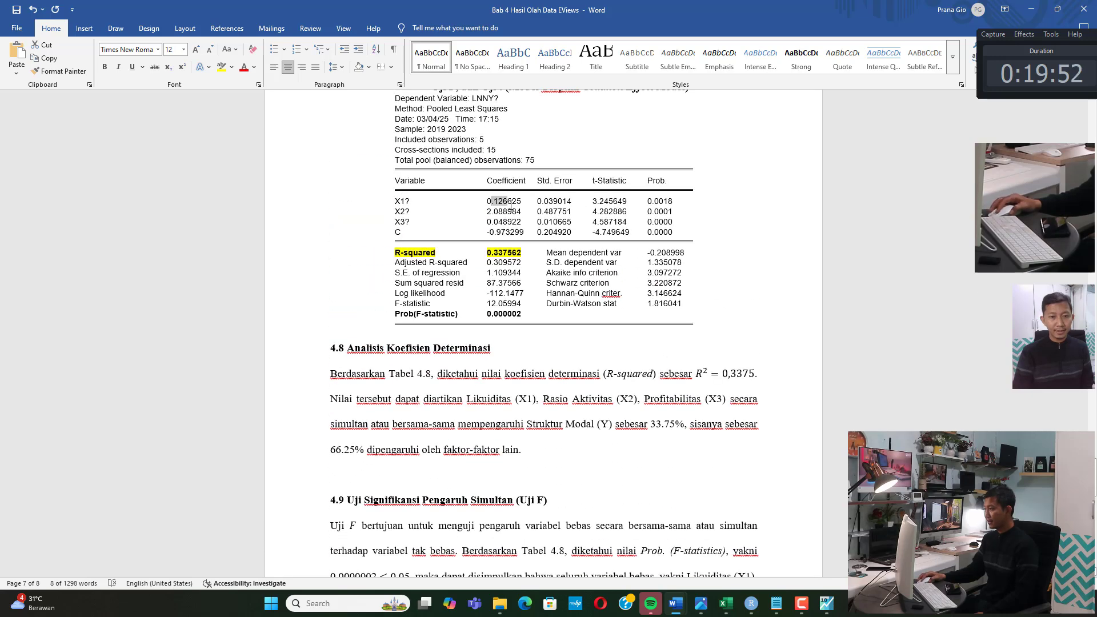
drag(511, 205, 503, 223)
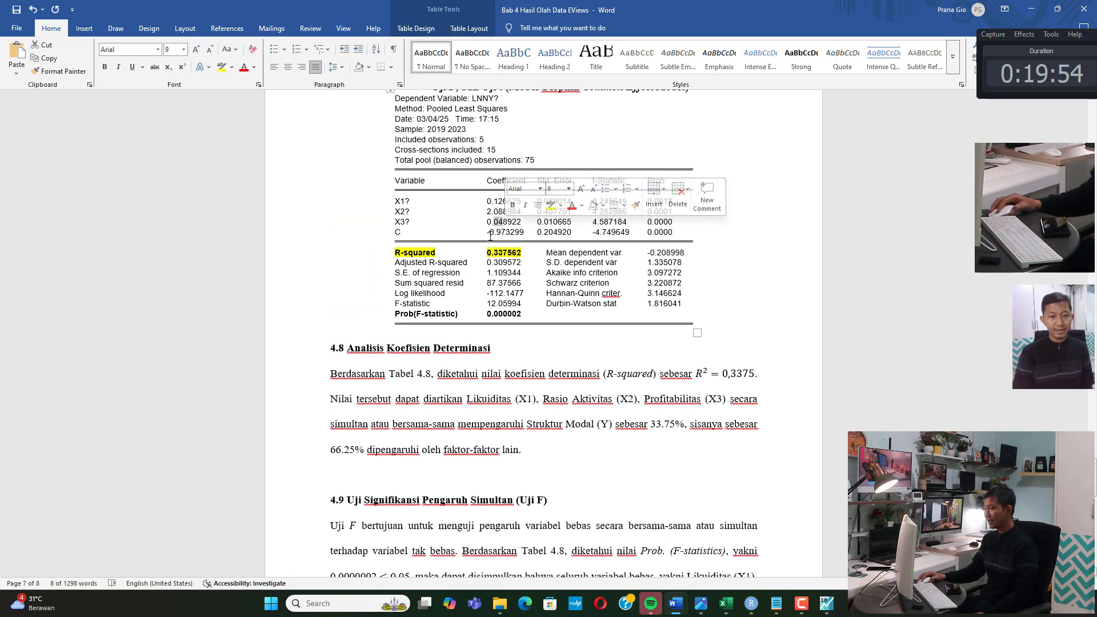
click(494, 233)
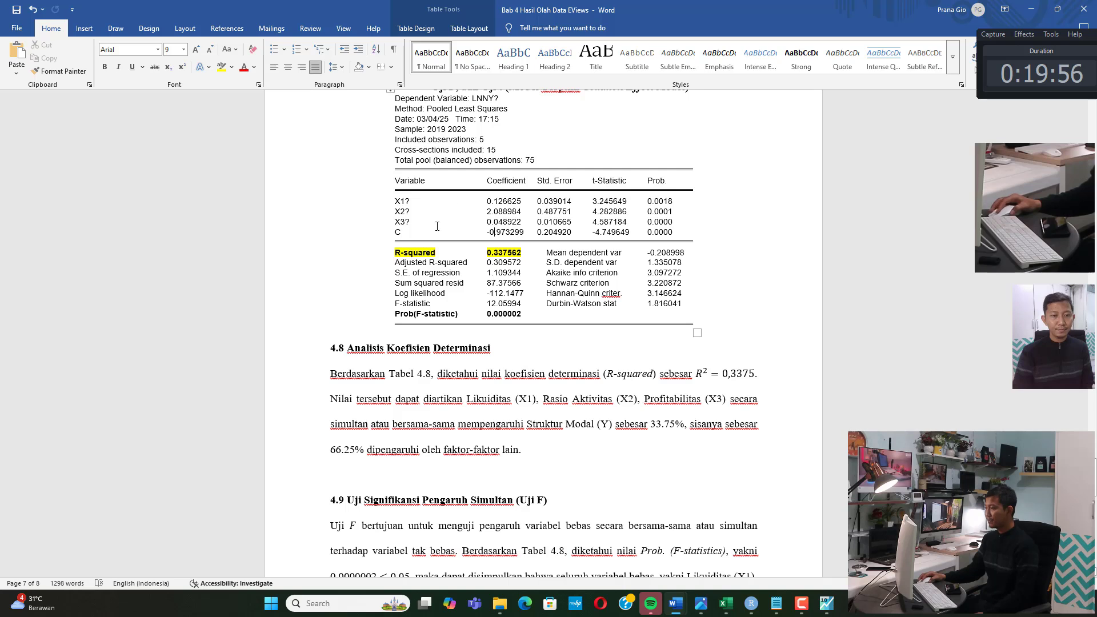
- Highlight the X1, X2 and X3 coefficients in Tabel 4.8 in bright green and check their signs
drag(455, 203, 503, 223)
click(500, 201)
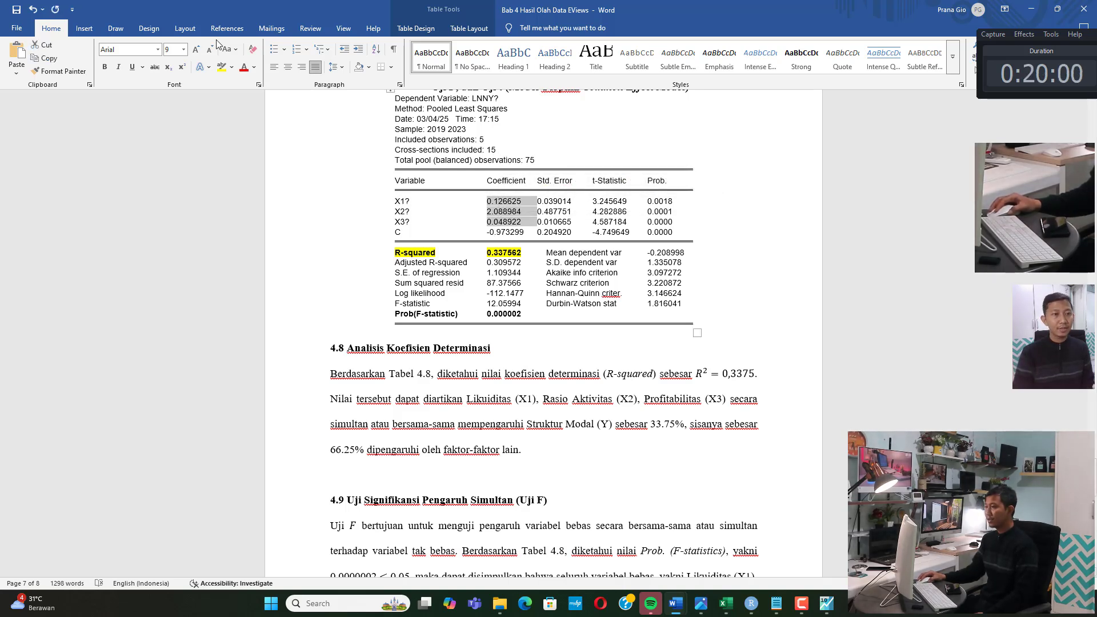
click(231, 67)
click(242, 102)
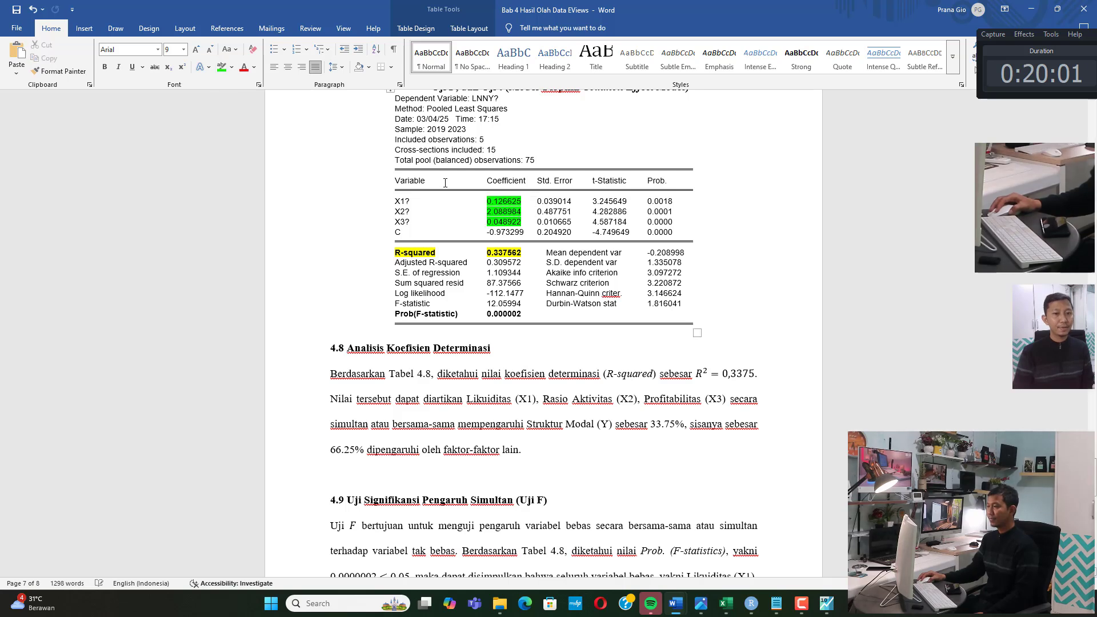
click(525, 123)
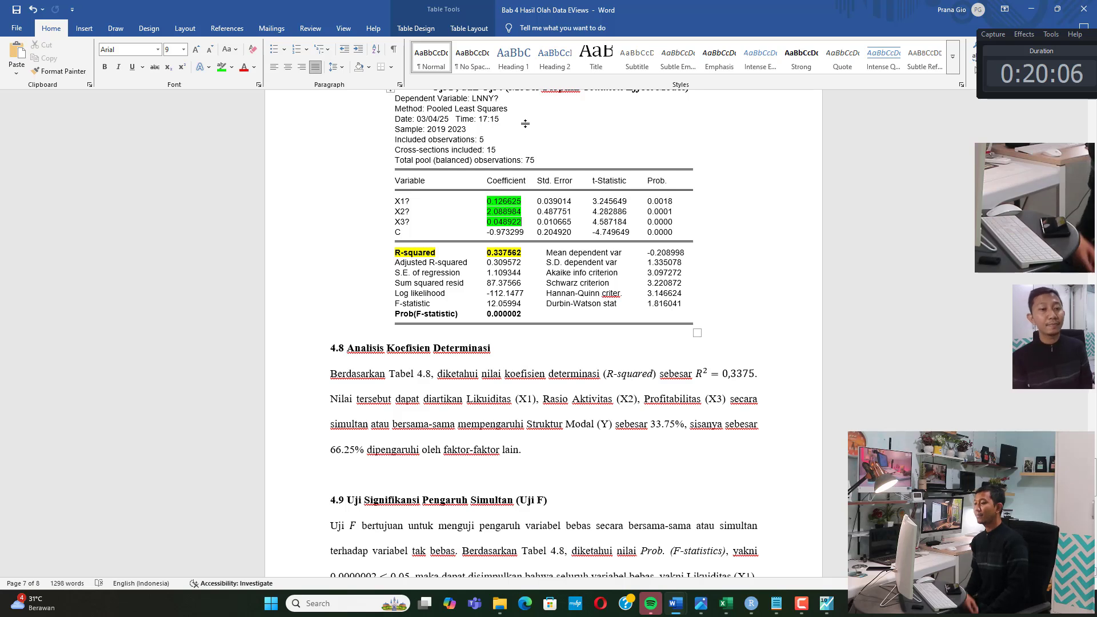
double_click(491, 212)
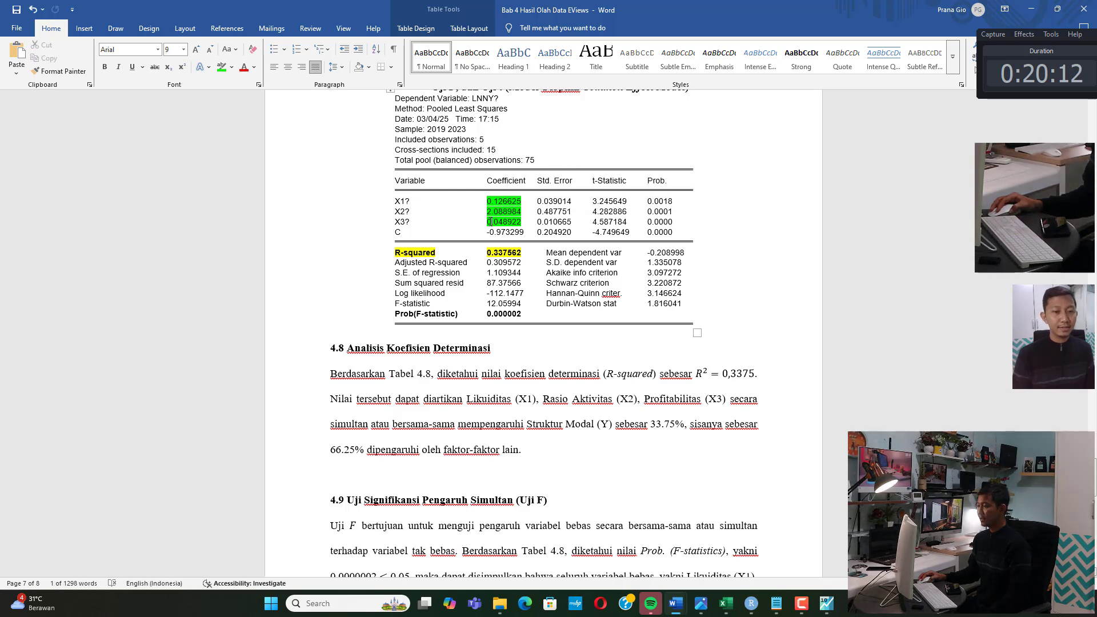
drag(491, 222, 520, 222)
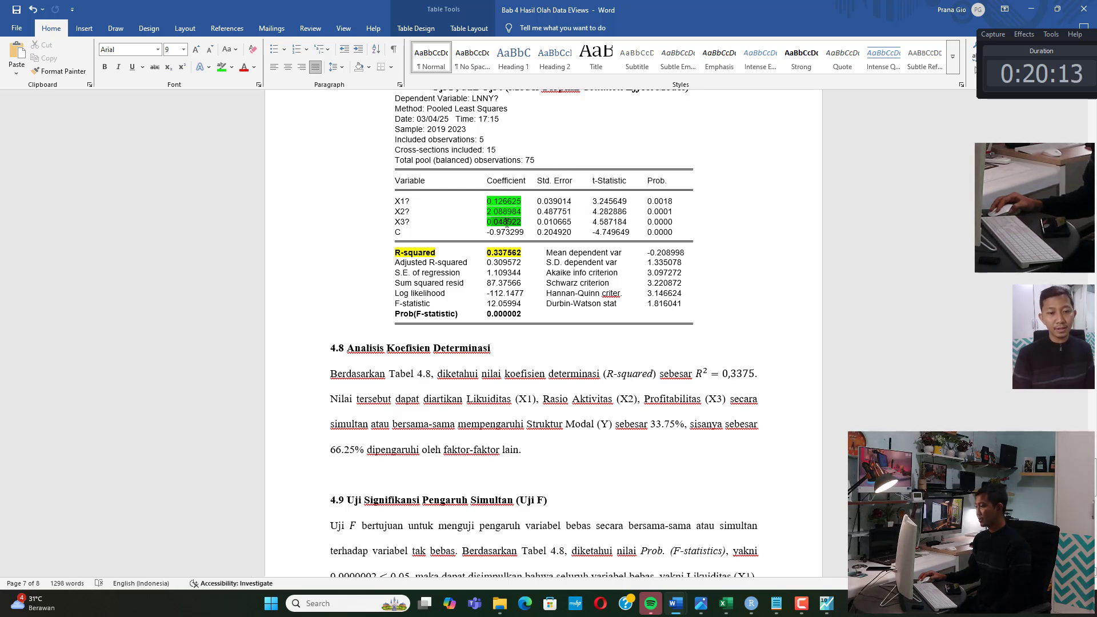
click(489, 202)
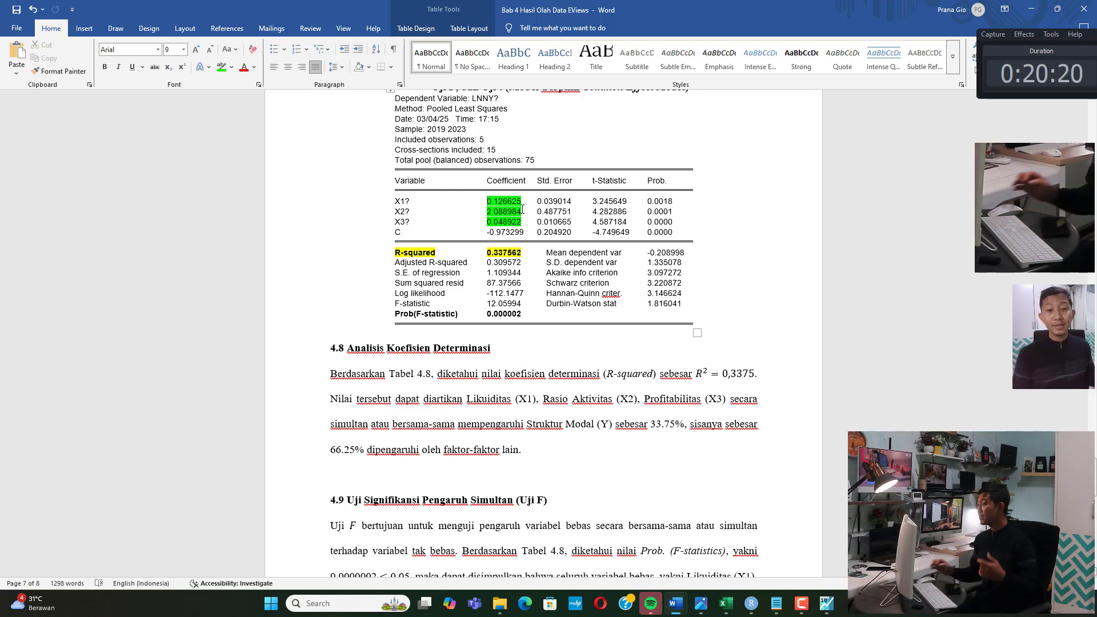
- Highlight the Prob. values of X1, X2 and X3 in Tabel 4.8 in turquoise
drag(649, 200, 668, 224)
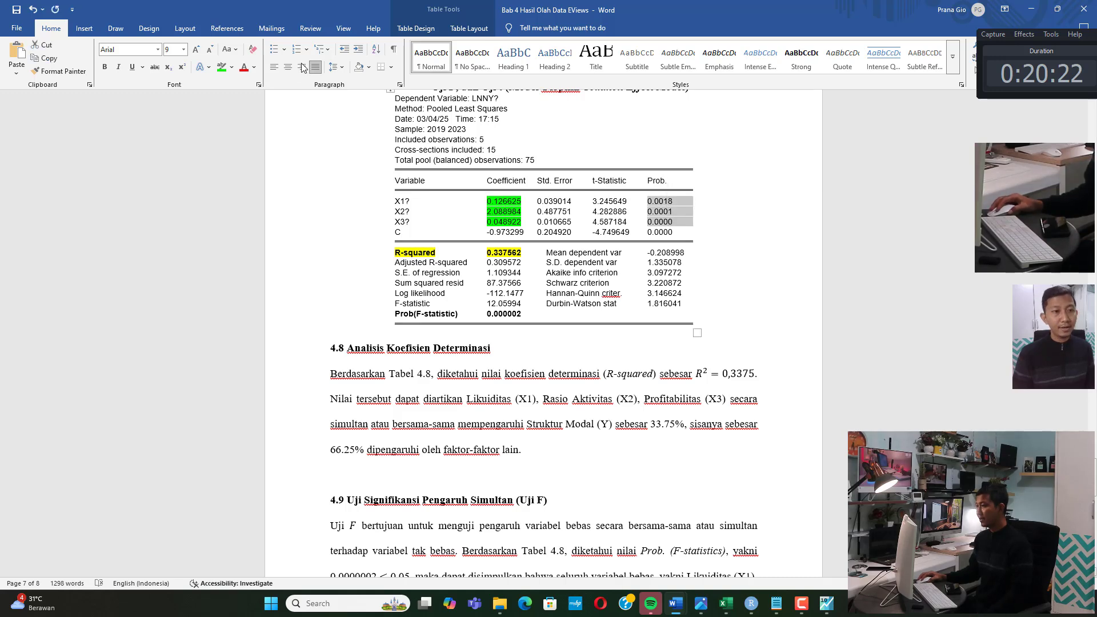
click(232, 67)
click(259, 103)
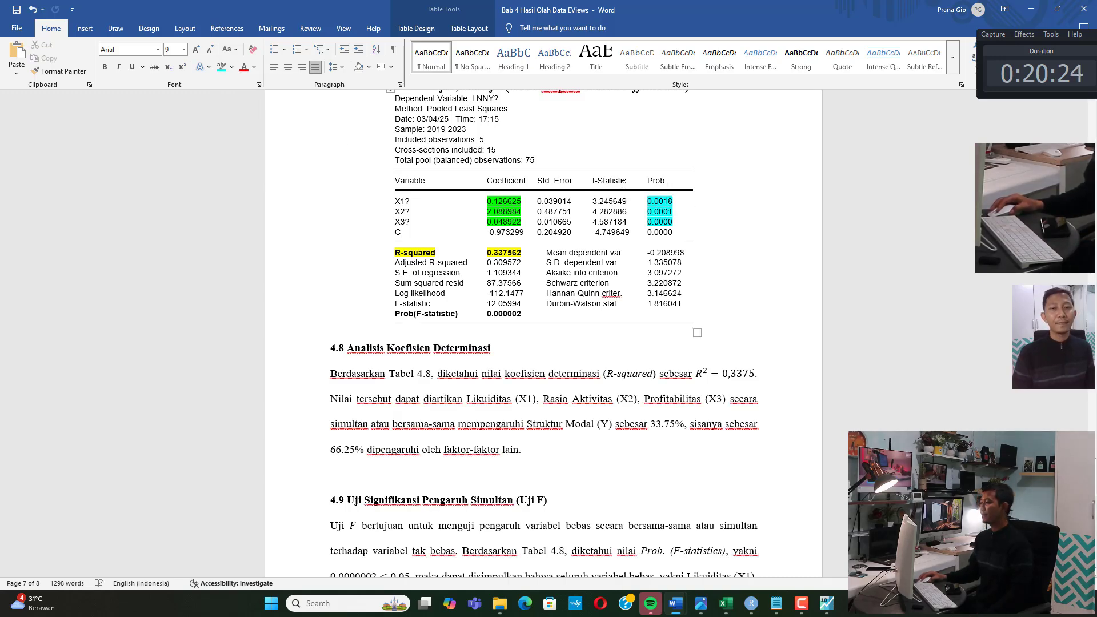
- Examine the coefficient and Prob. value of each variable X1, X2 and X3 in Tabel 4.8 for direction and significance
double_click(649, 201)
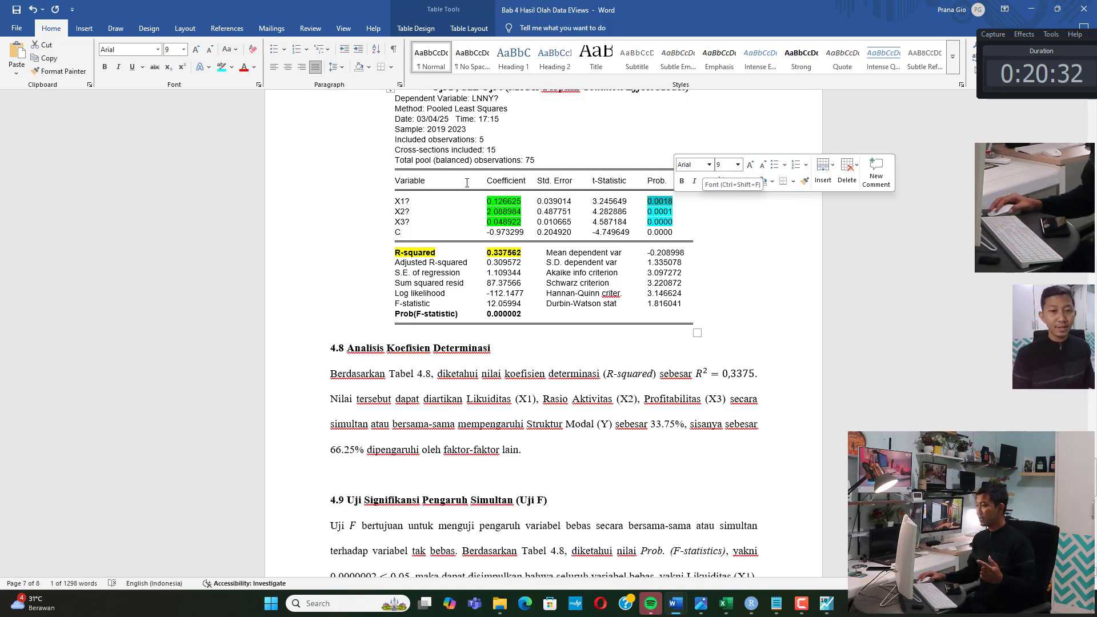
click(405, 202)
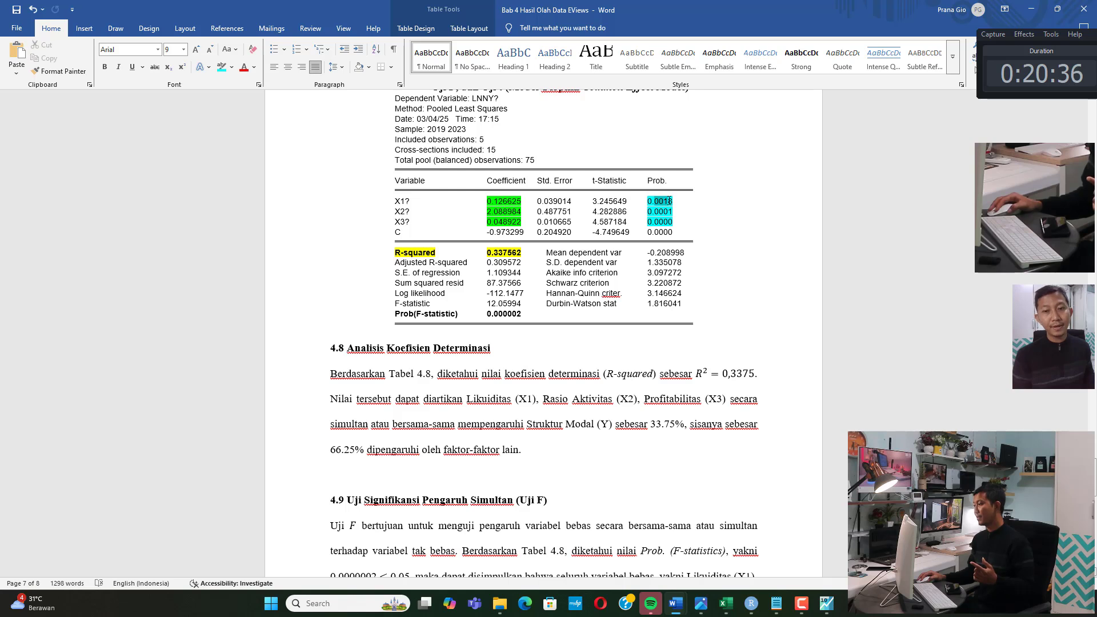
drag(668, 199, 672, 200)
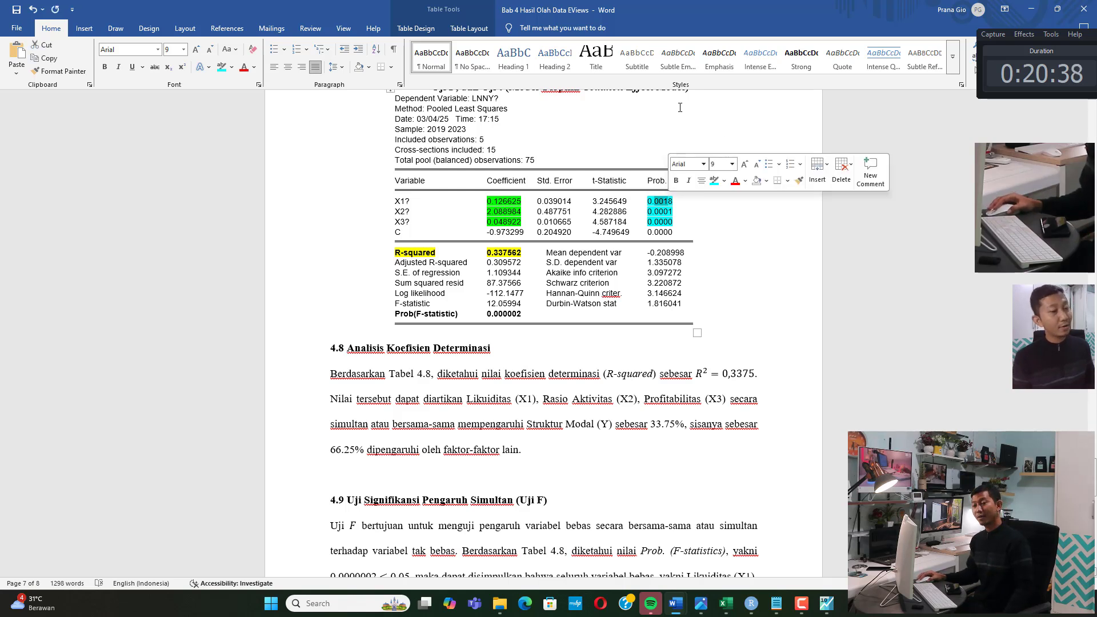
double_click(509, 211)
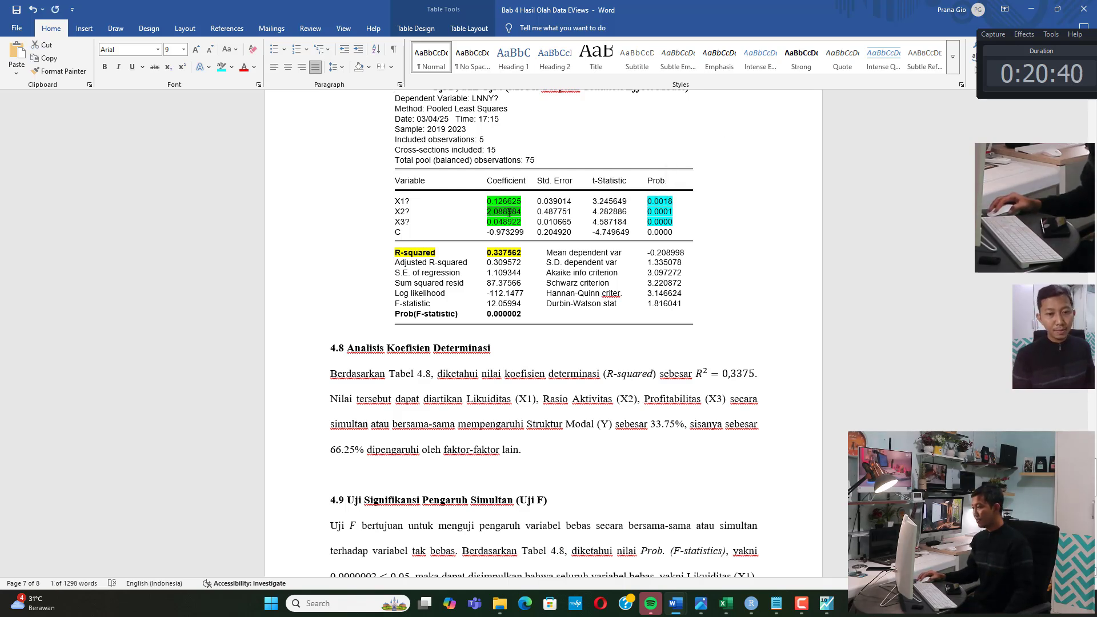
drag(594, 212, 666, 212)
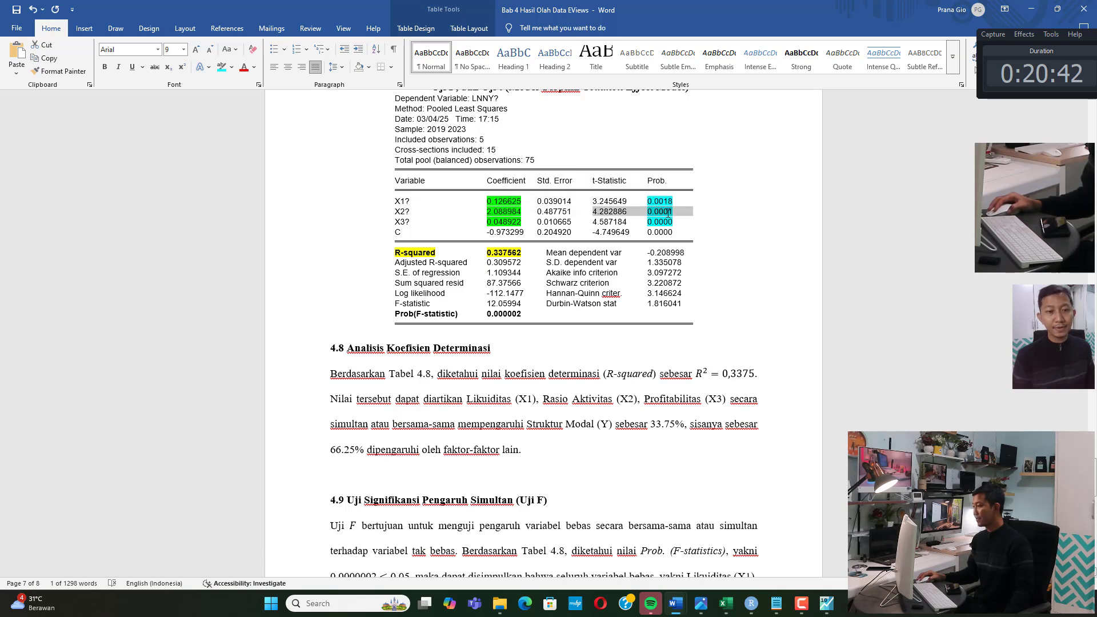
double_click(491, 222)
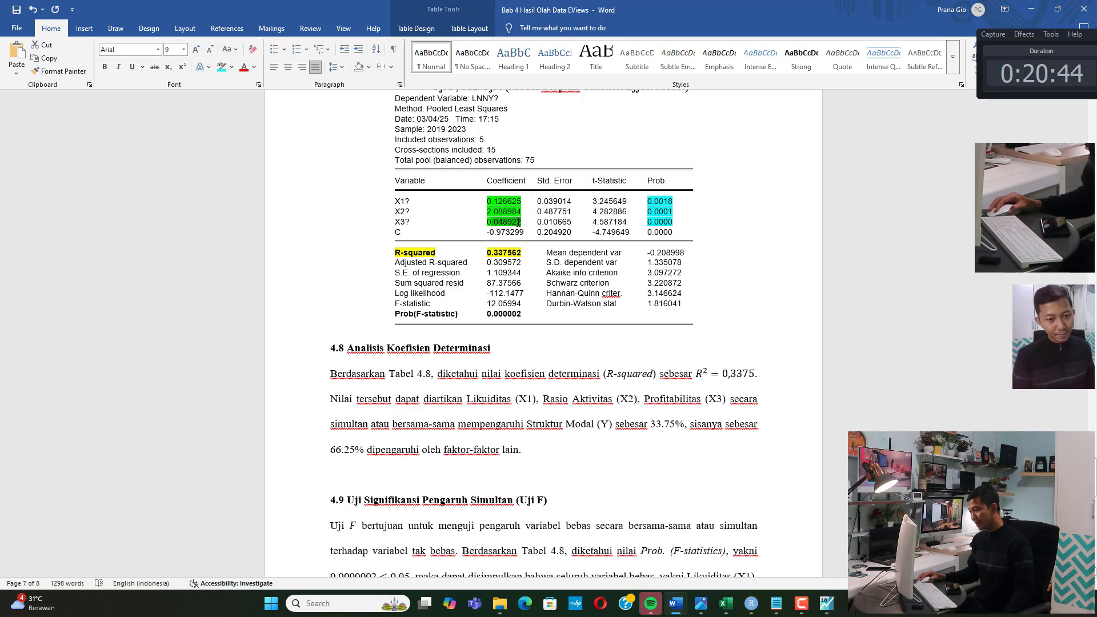
click(647, 224)
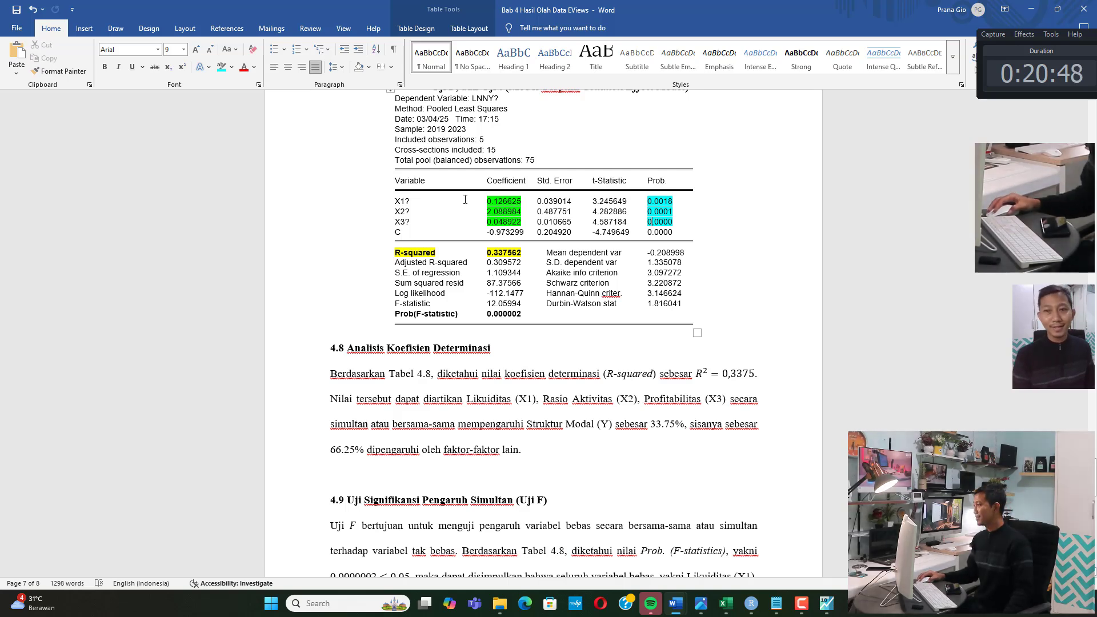
drag(508, 200, 504, 221)
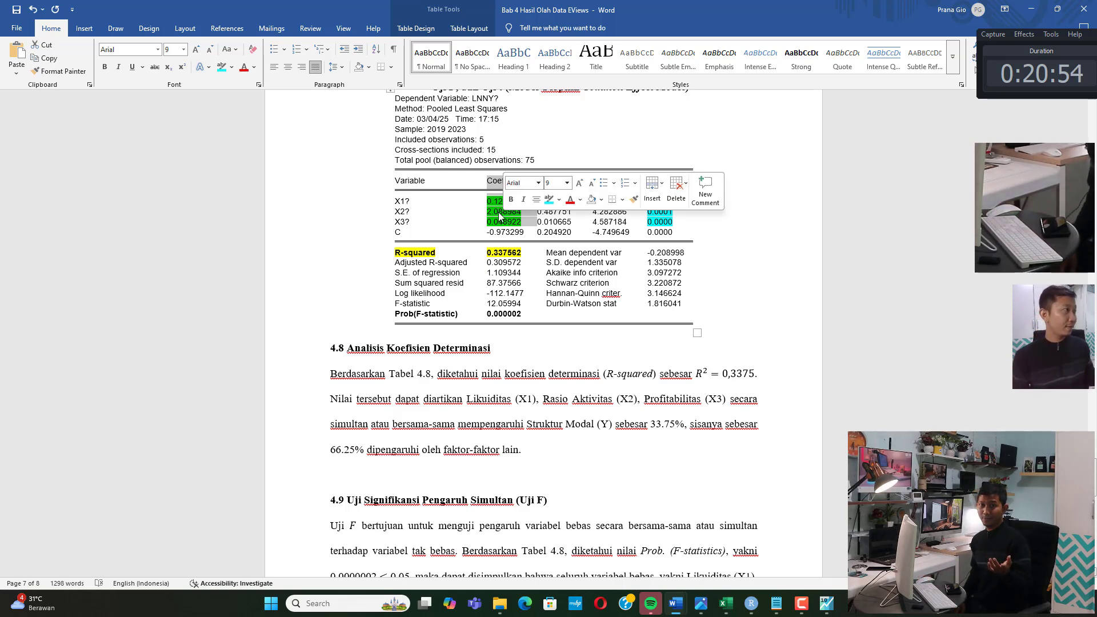
drag(657, 181, 657, 223)
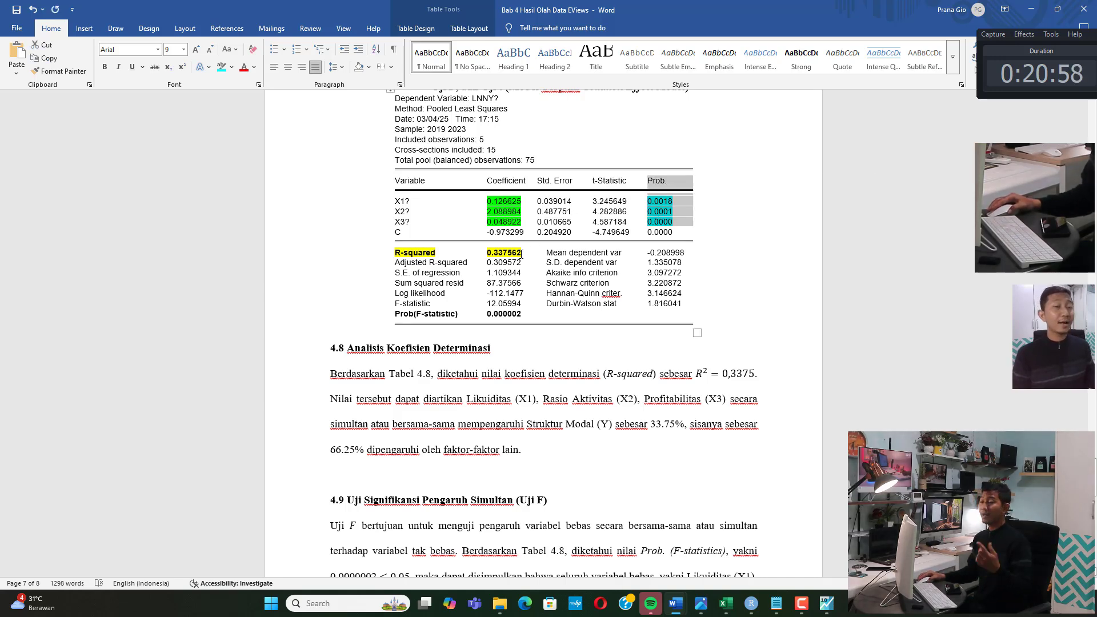
- Read the partial t test conclusions in section 4.10 for Likuiditas (X1), Rasio Aktivitas (X2) and Profitabilitas (X3)
scroll(516, 268, down, 10)
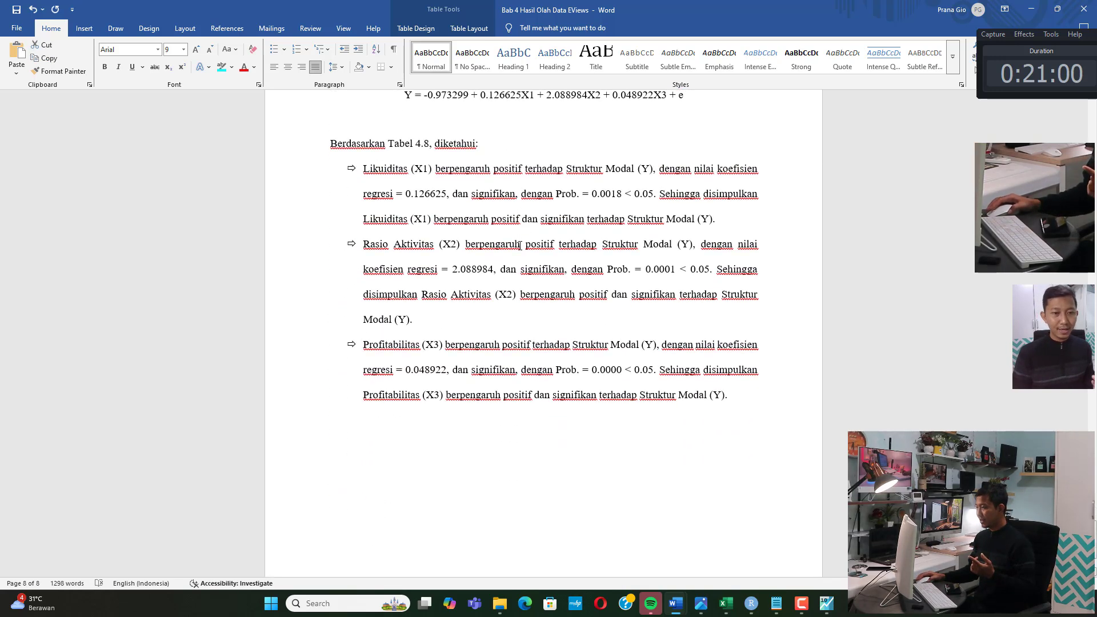
drag(363, 171, 429, 200)
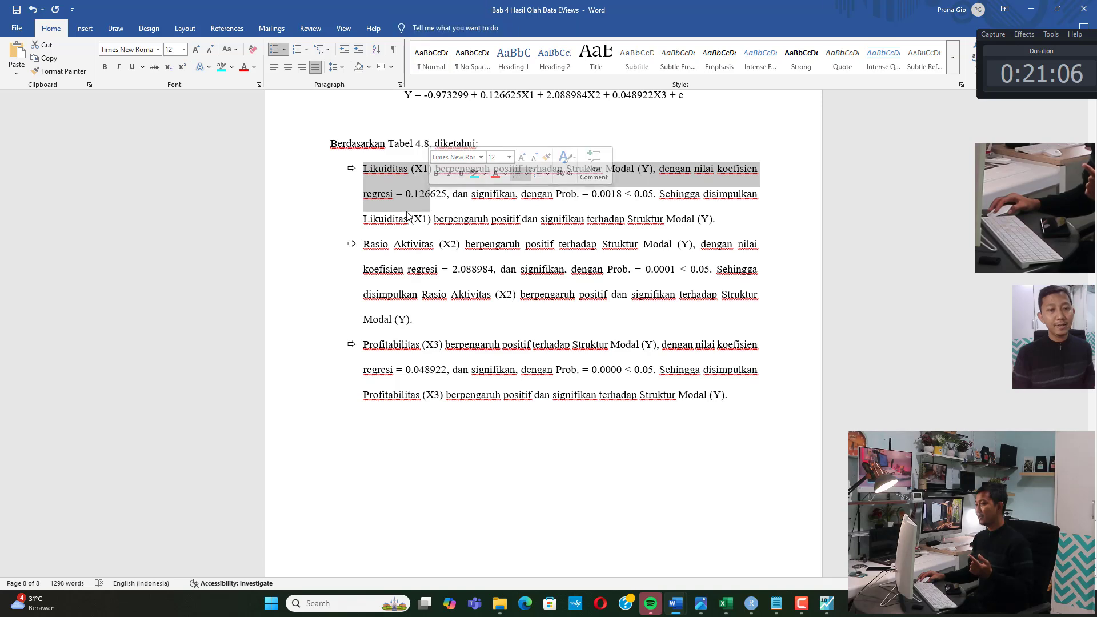
click(406, 194)
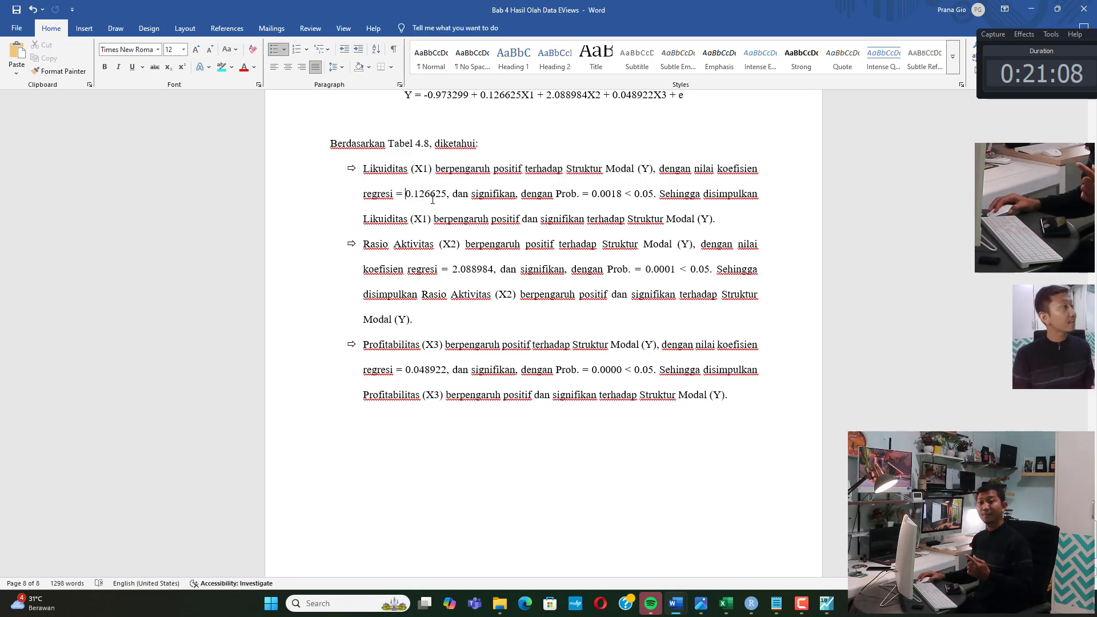
drag(465, 197, 521, 198)
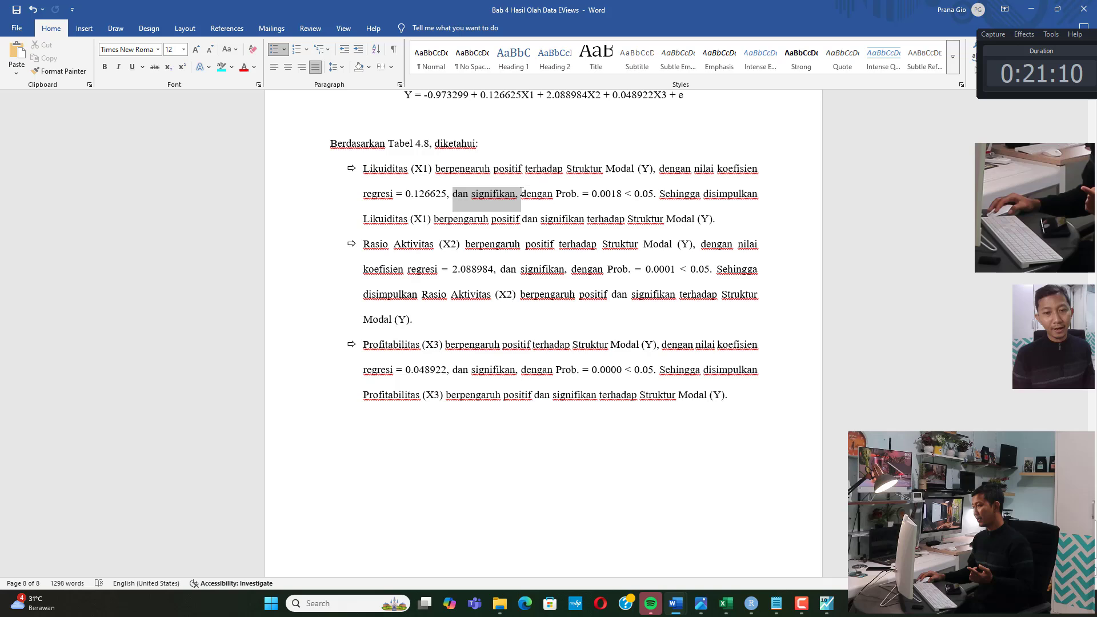
click(604, 204)
drag(600, 195, 653, 197)
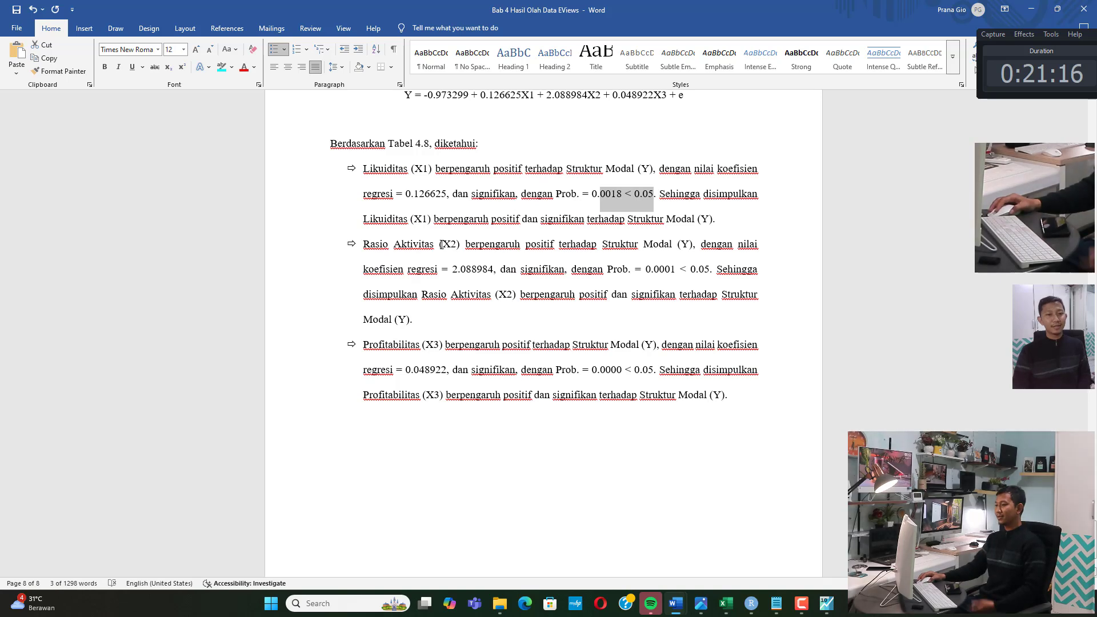
drag(402, 225, 715, 213)
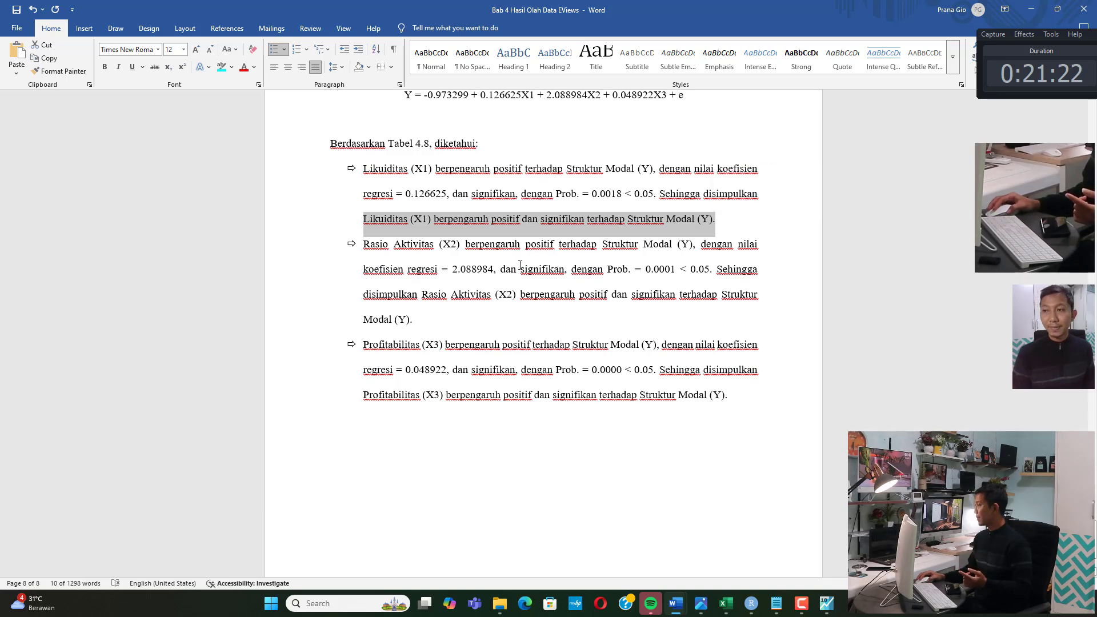
drag(427, 299, 590, 317)
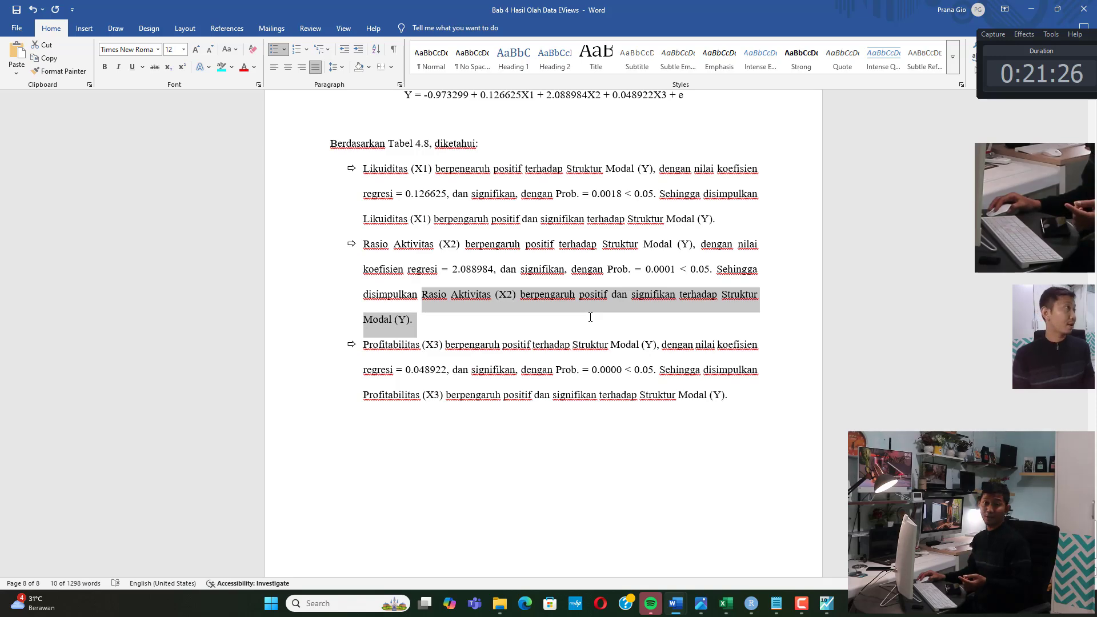
click(461, 330)
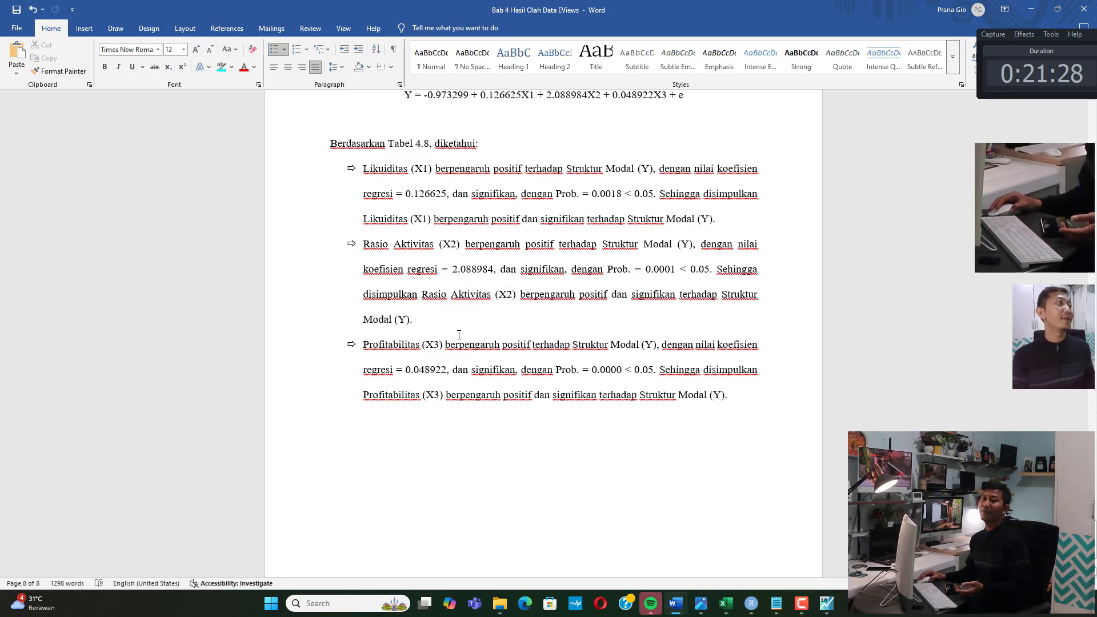
- Return to the start of the document and review section 4.1 with the descriptive statistics in Tabel 4.1
scroll(564, 329, up, 15)
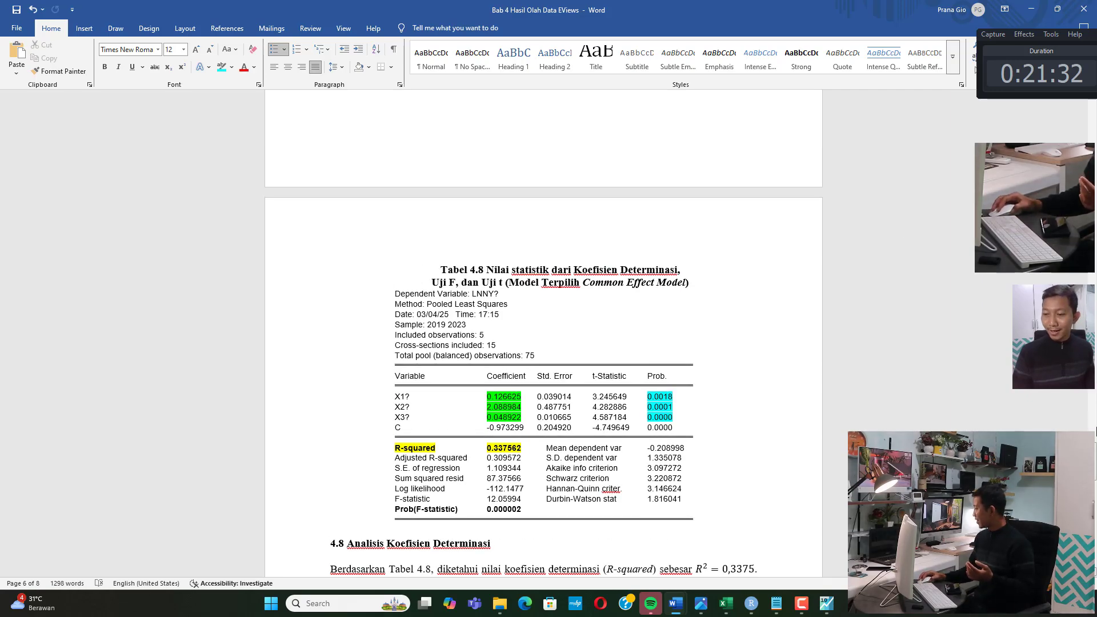
scroll(790, 394, up, 20)
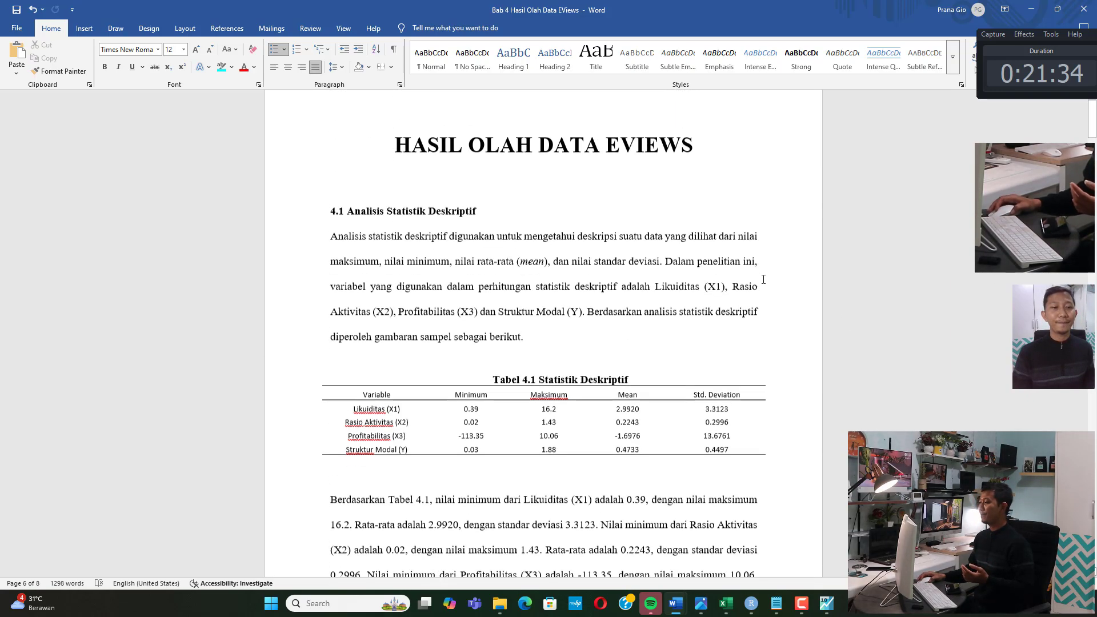
scroll(415, 419, down, 2)
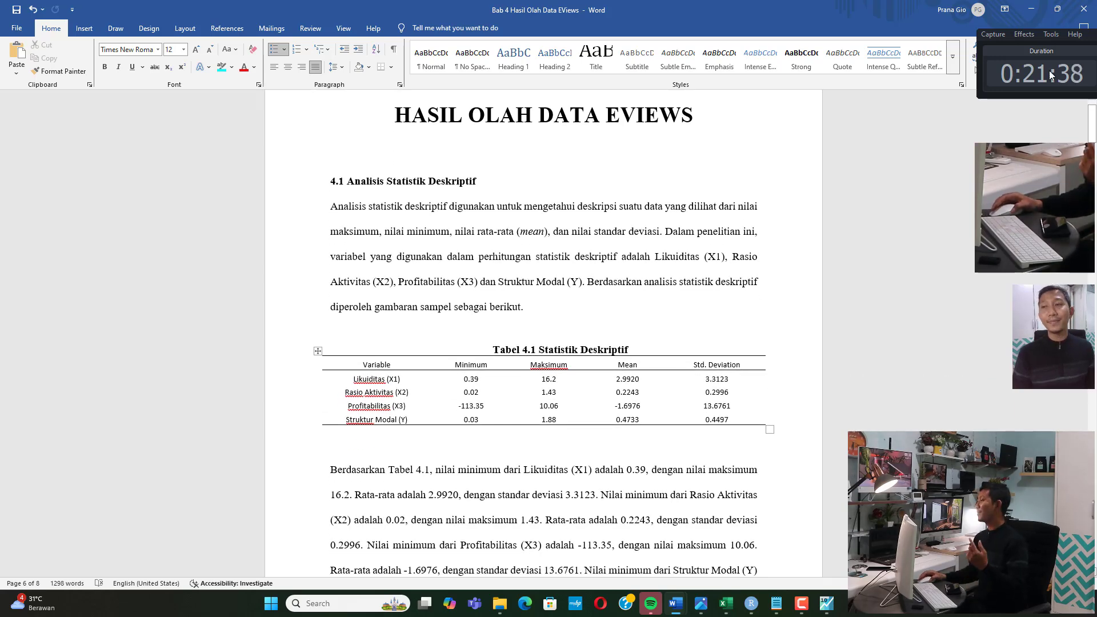
drag(1049, 71, 766, 168)
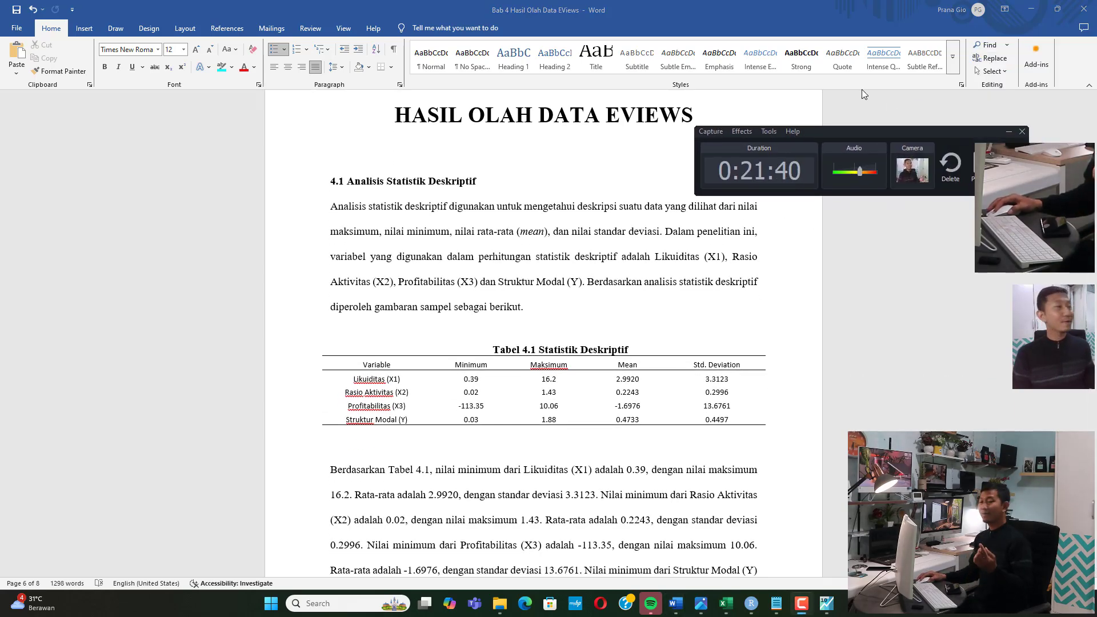